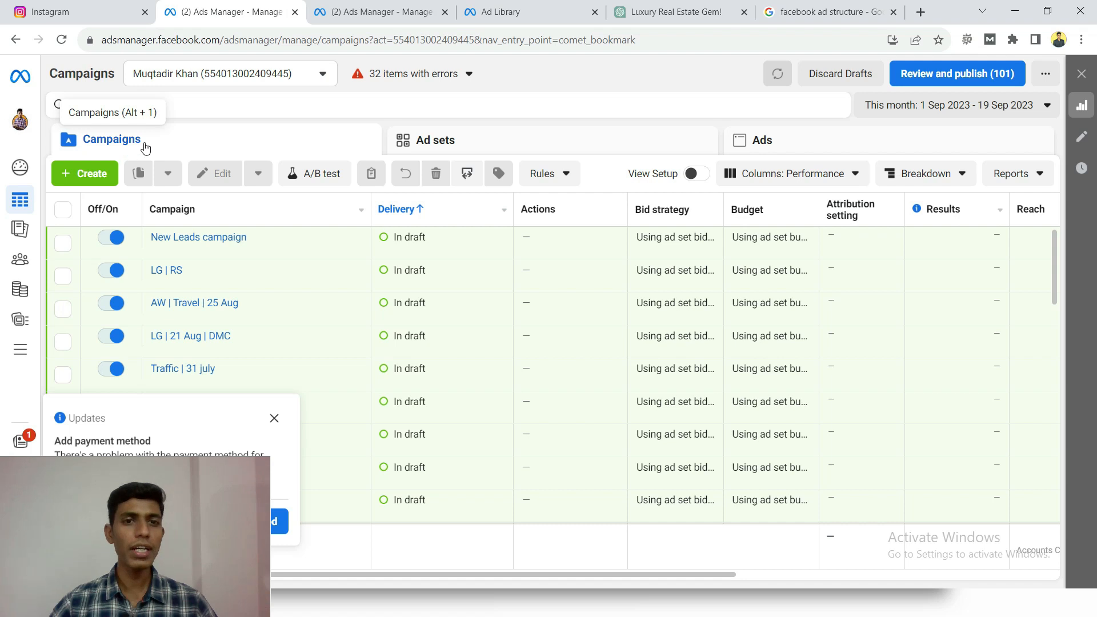
# - Create a new campaign with the Leads objective and continue to its settings
pyautogui.click(96, 178)
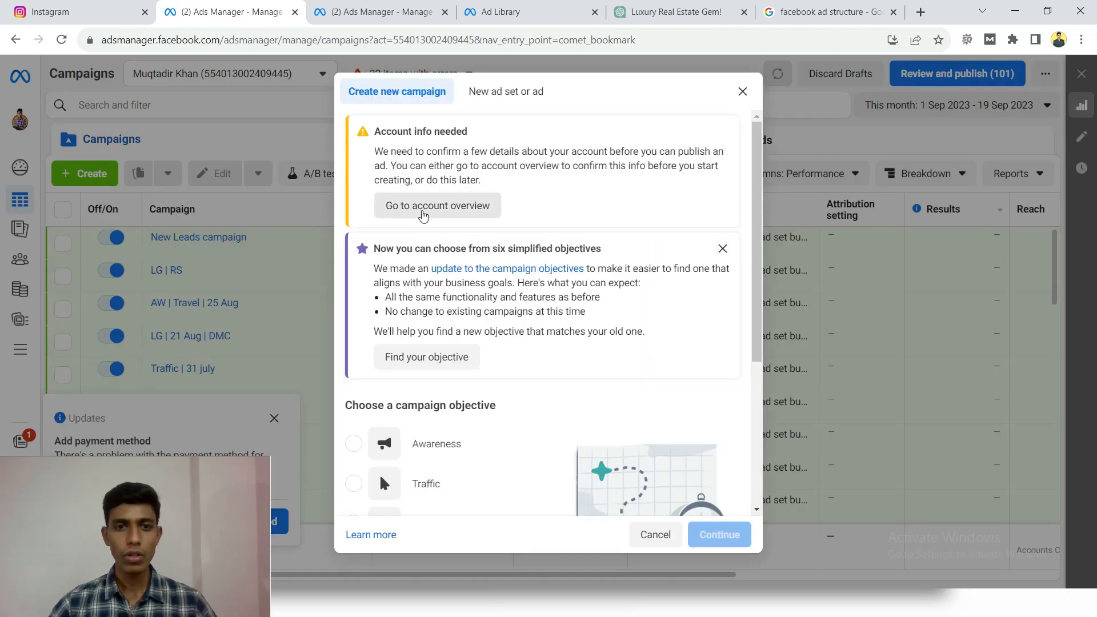
pyautogui.scroll(-2, 425, 213)
pyautogui.scroll(-3, 425, 213)
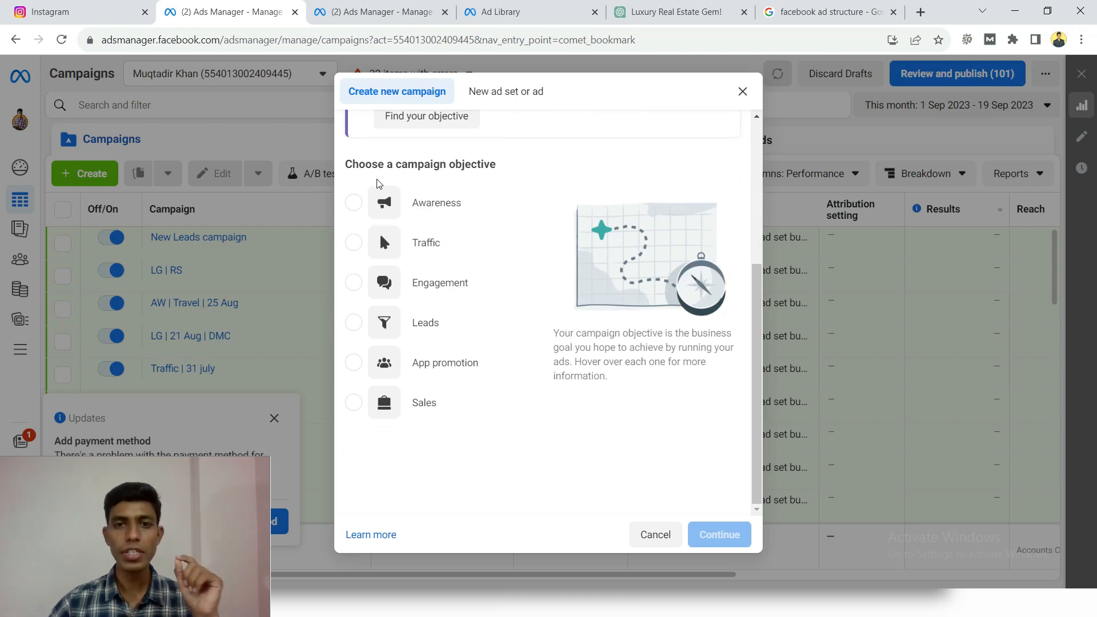
pyautogui.moveTo(345, 166); pyautogui.dragTo(505, 165)
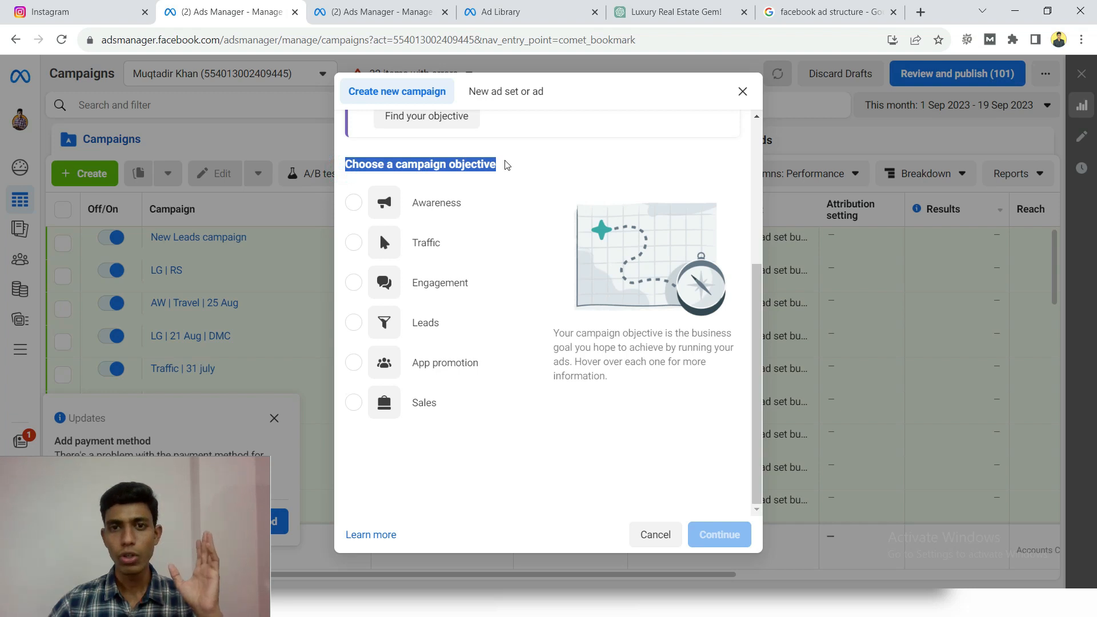
pyautogui.click(483, 166)
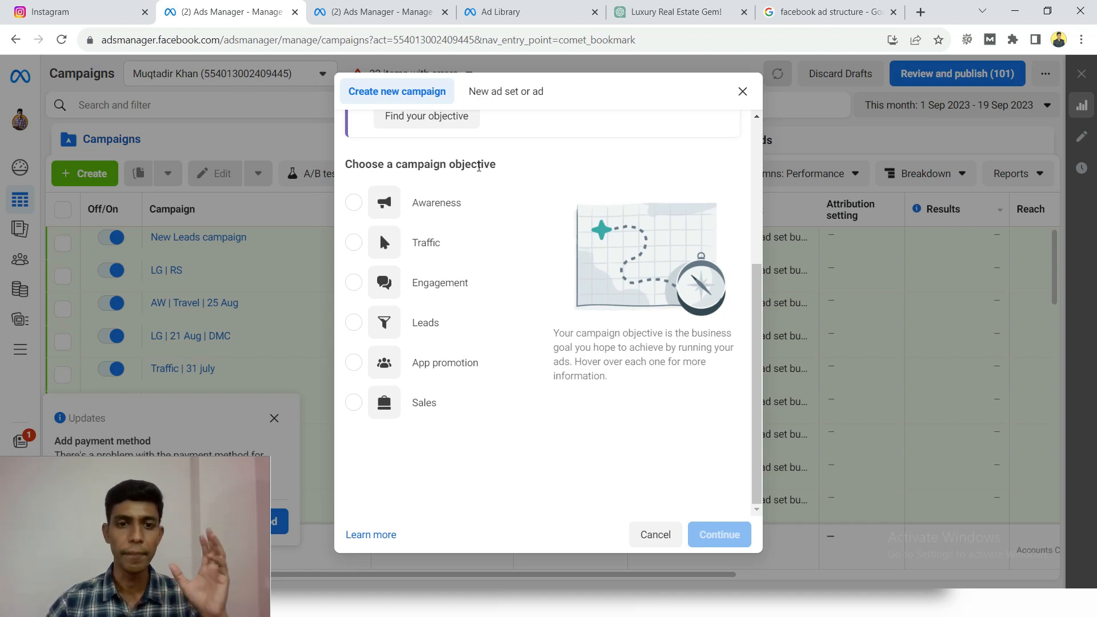
pyautogui.moveTo(477, 236)
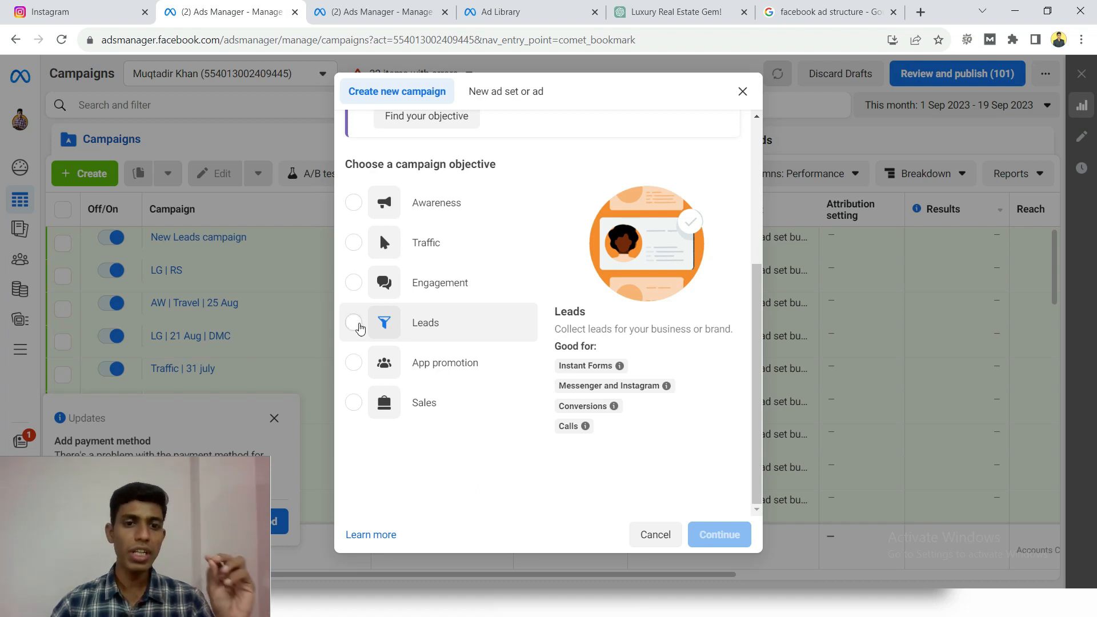
pyautogui.click(358, 325)
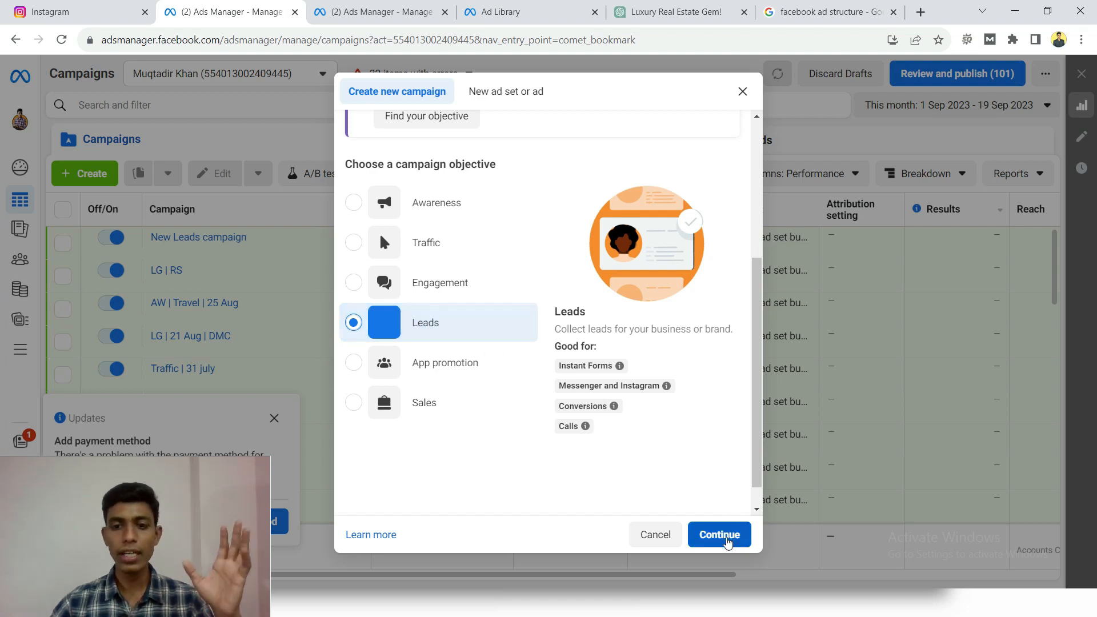
pyautogui.click(726, 540)
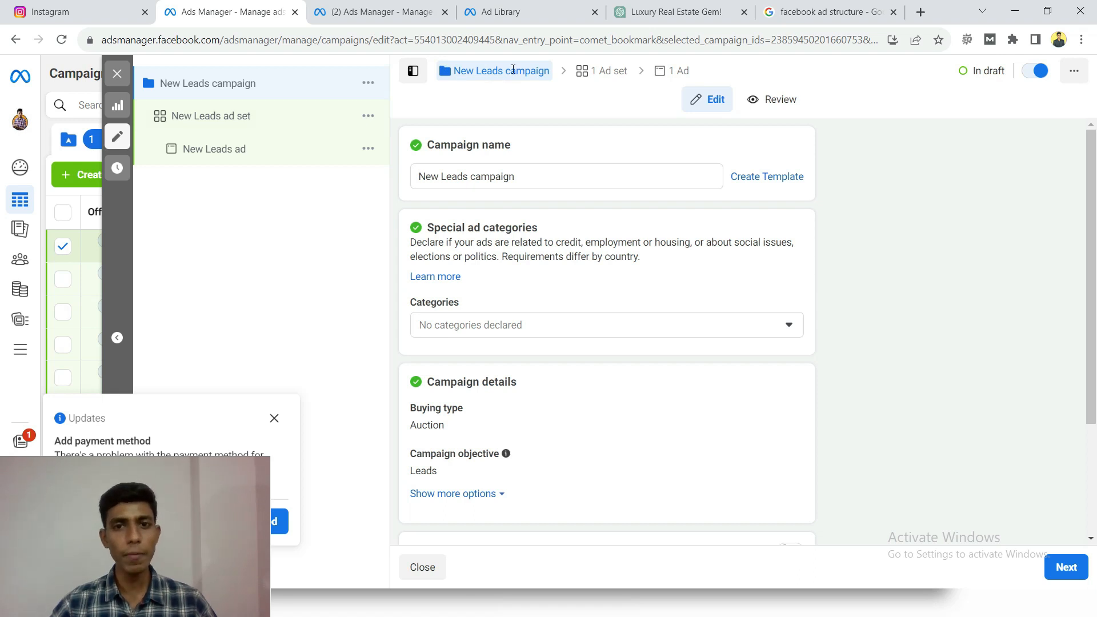
# - Name the campaign "LG | MRE"
pyautogui.moveTo(429, 143); pyautogui.dragTo(374, 186)
pyautogui.click(531, 182)
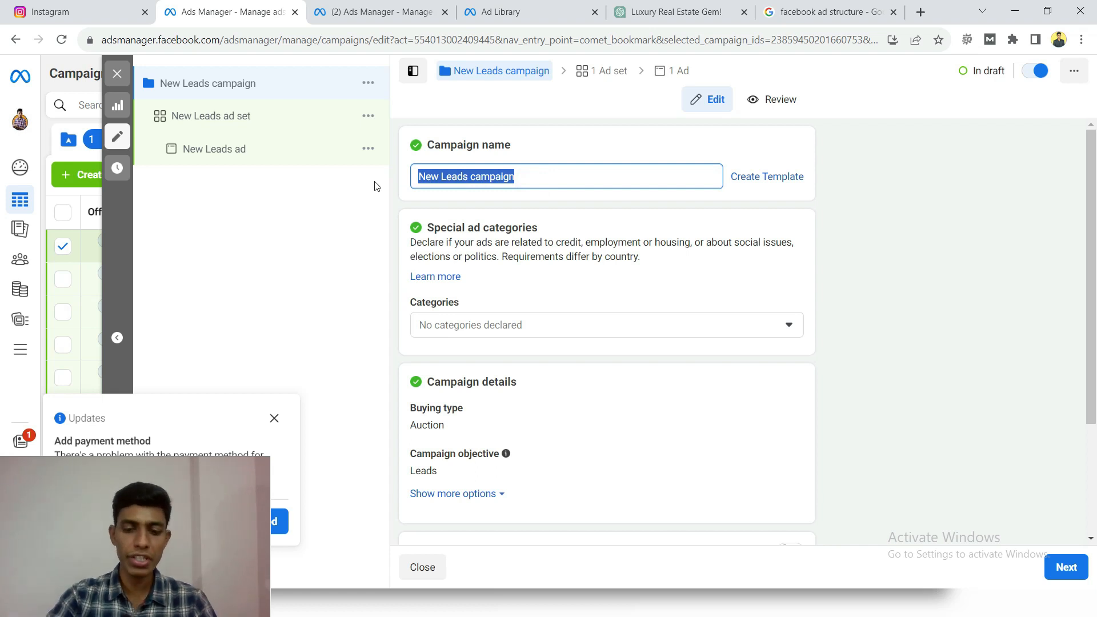
pyautogui.write('LG')
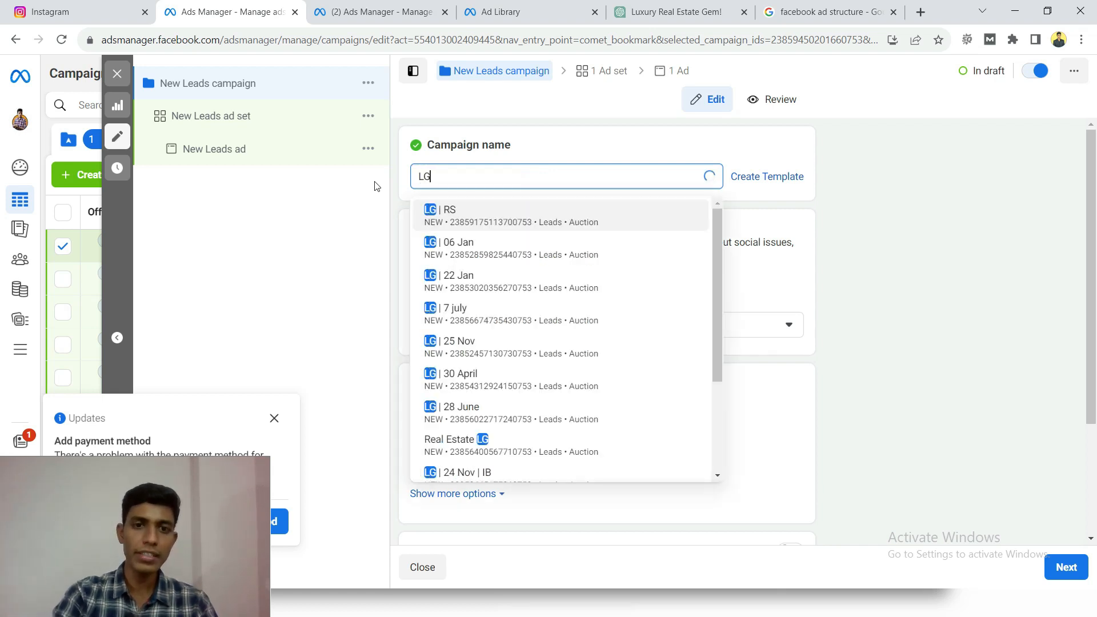
pyautogui.write(' |')
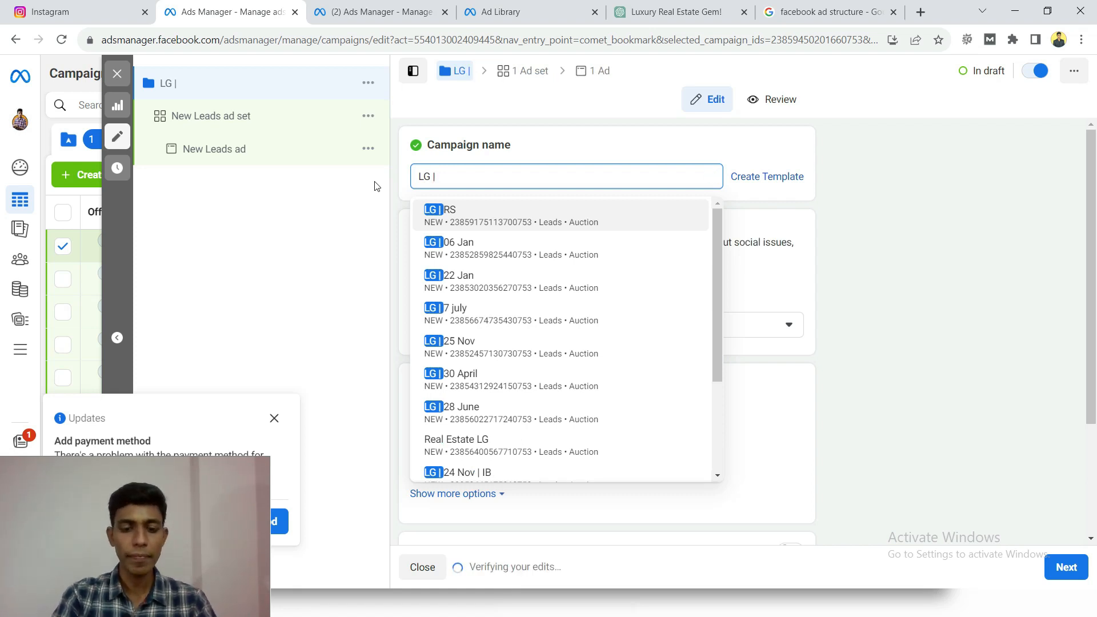
pyautogui.write(' MRE')
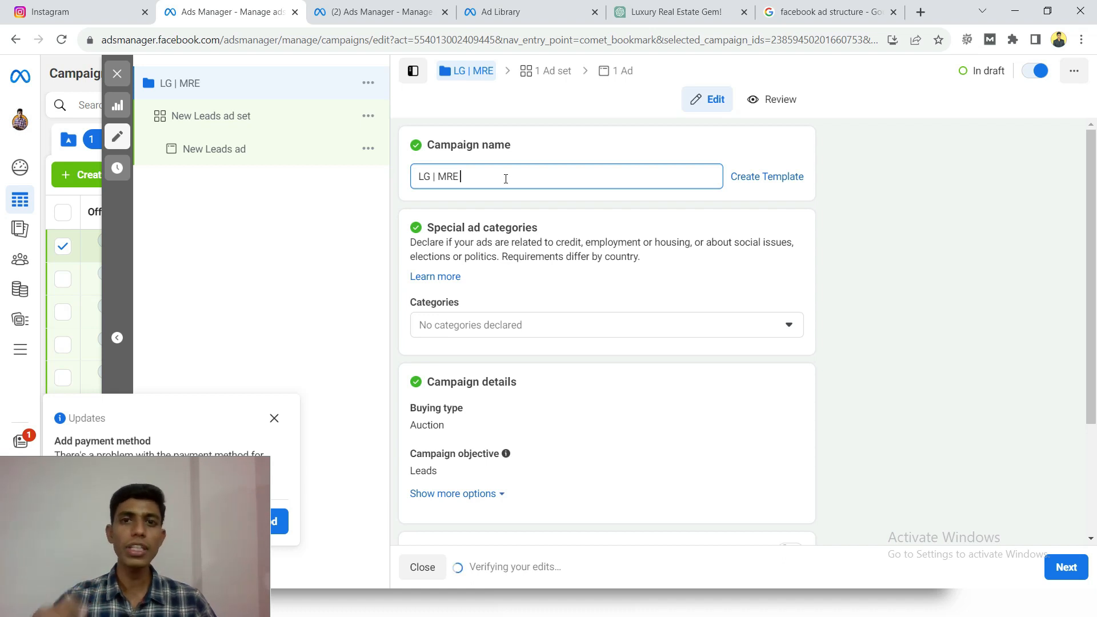
# - Try declaring Housing as the campaign's special ad category and clear the choice again
pyautogui.scroll(-1, 436, 165)
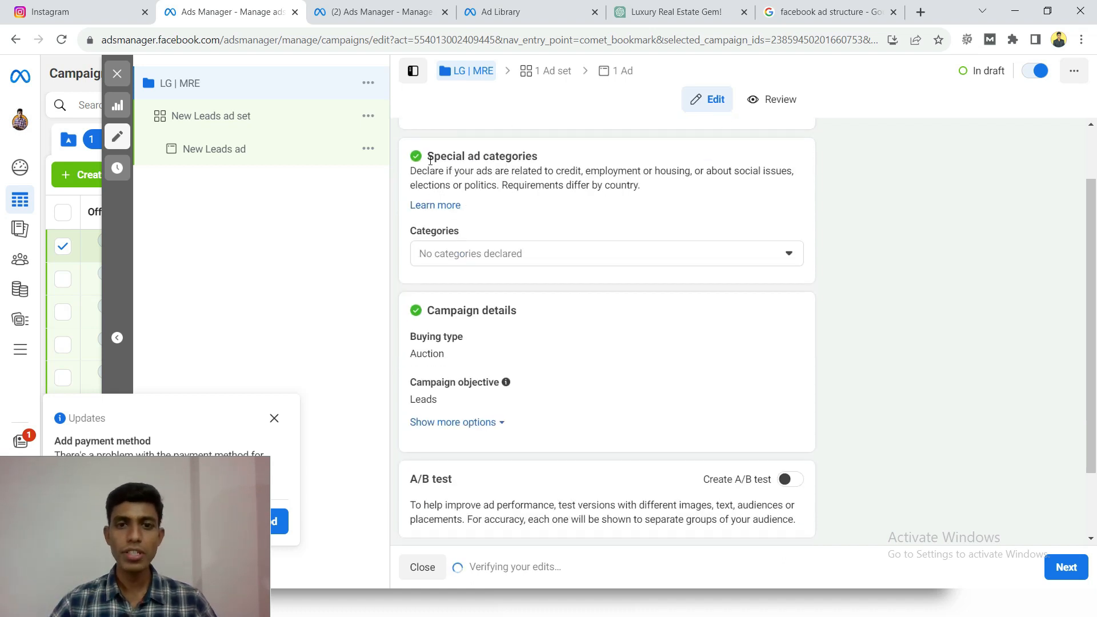
pyautogui.moveTo(429, 158); pyautogui.dragTo(531, 152)
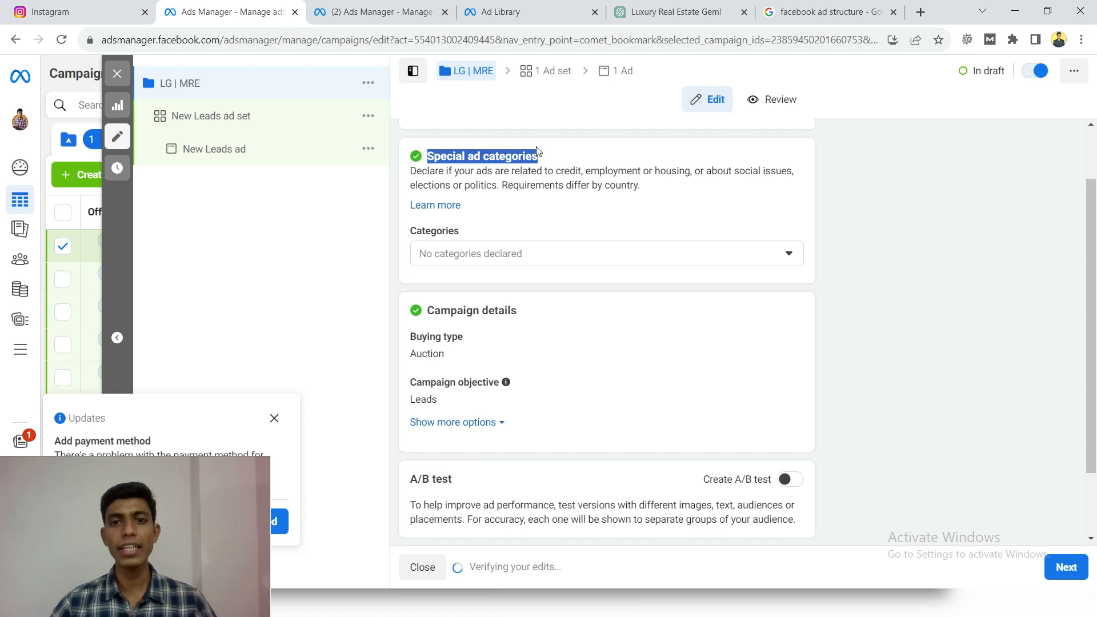
pyautogui.click(553, 180)
pyautogui.click(618, 262)
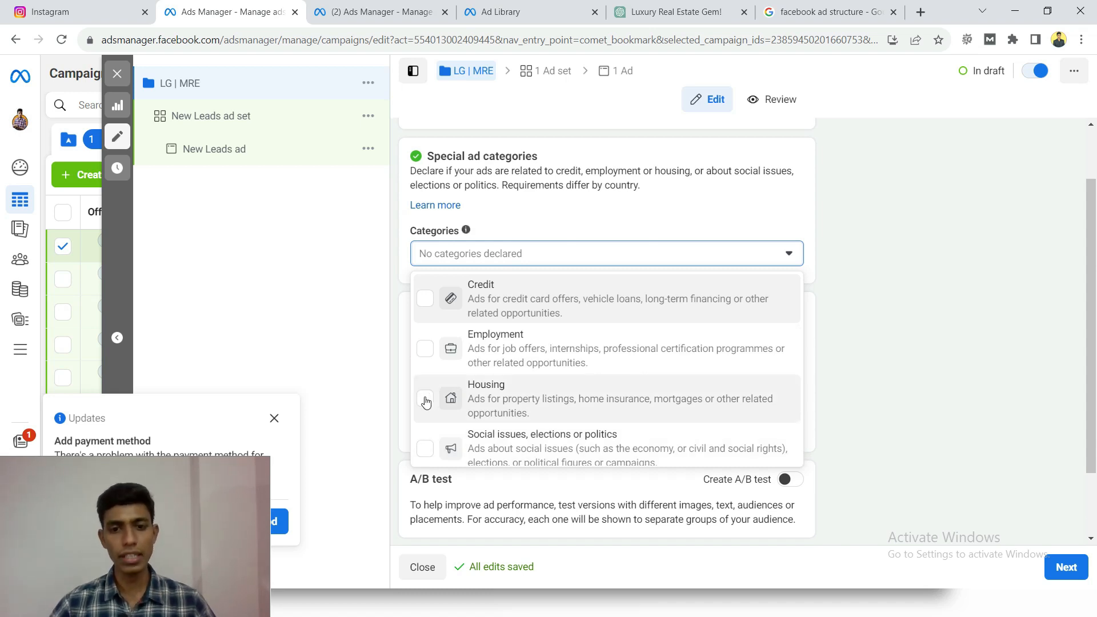
pyautogui.scroll(-1, 485, 402)
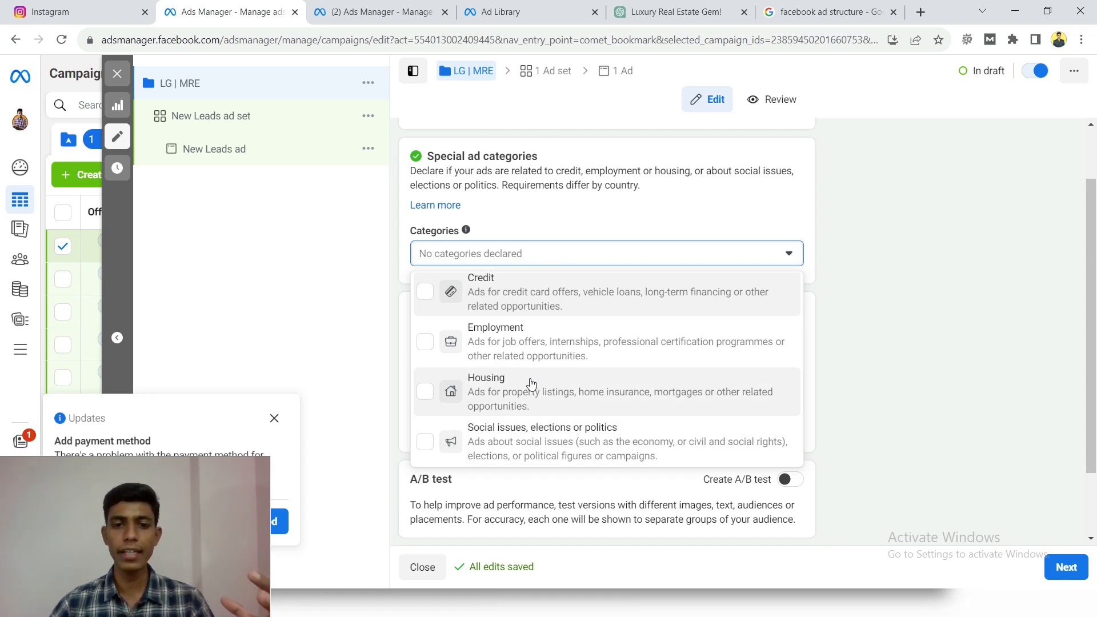
pyautogui.click(424, 391)
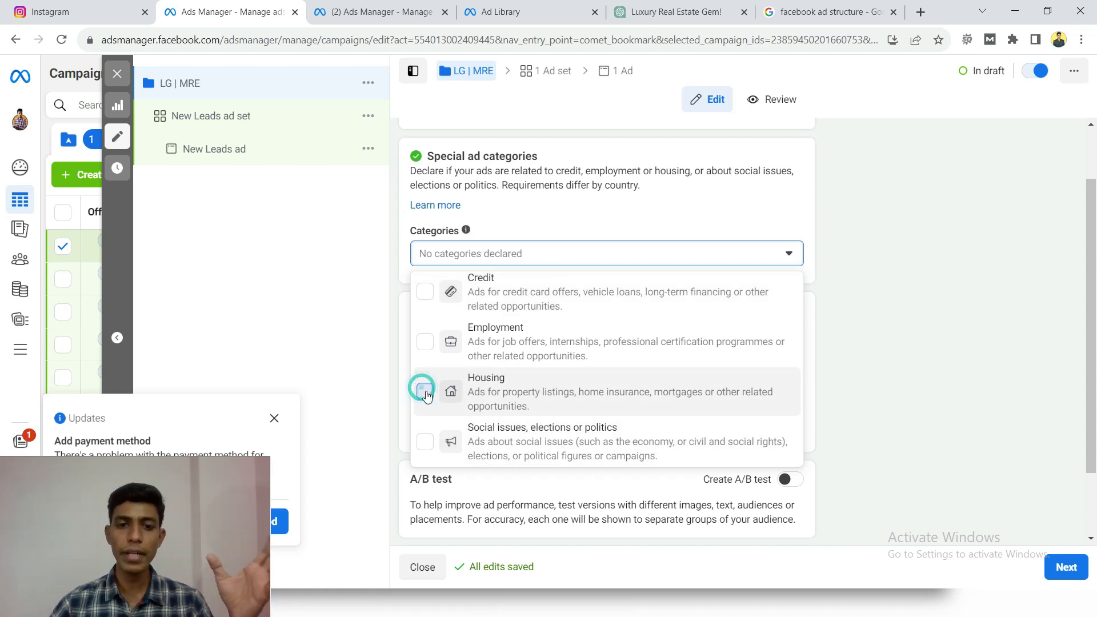
pyautogui.click(425, 365)
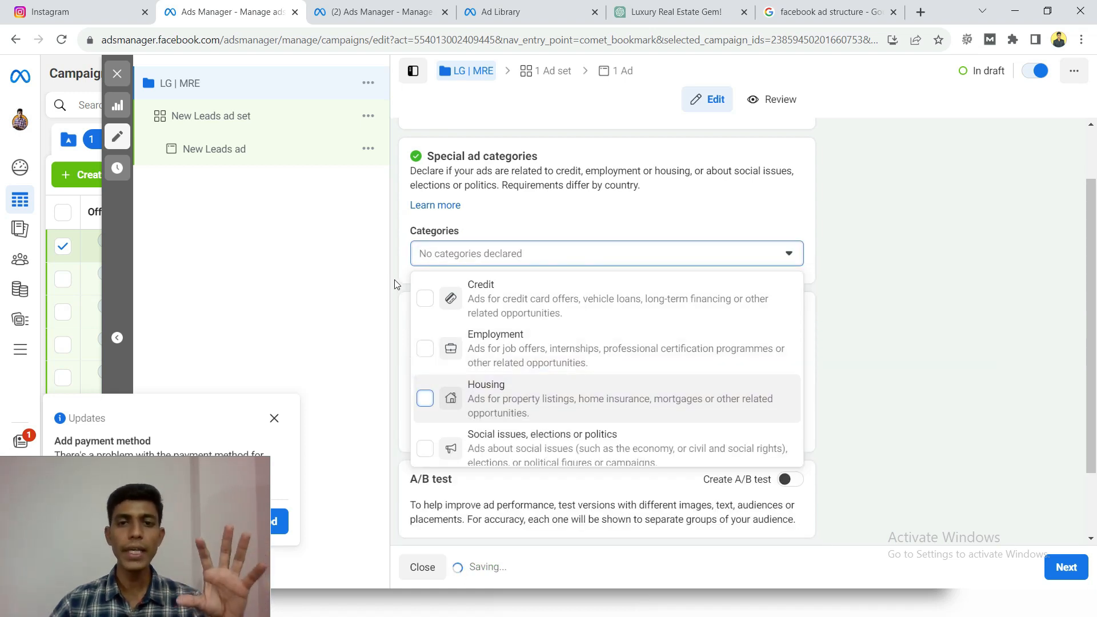
pyautogui.click(394, 283)
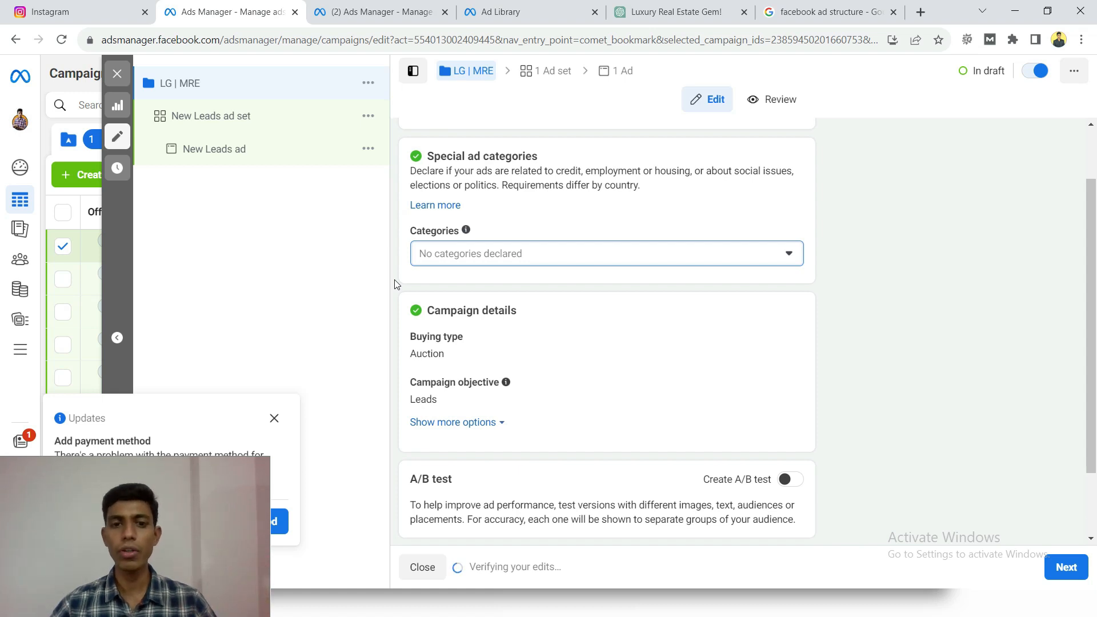
# - Try turning on Advantage campaign budget and switch it off again
pyautogui.scroll(-2, 397, 284)
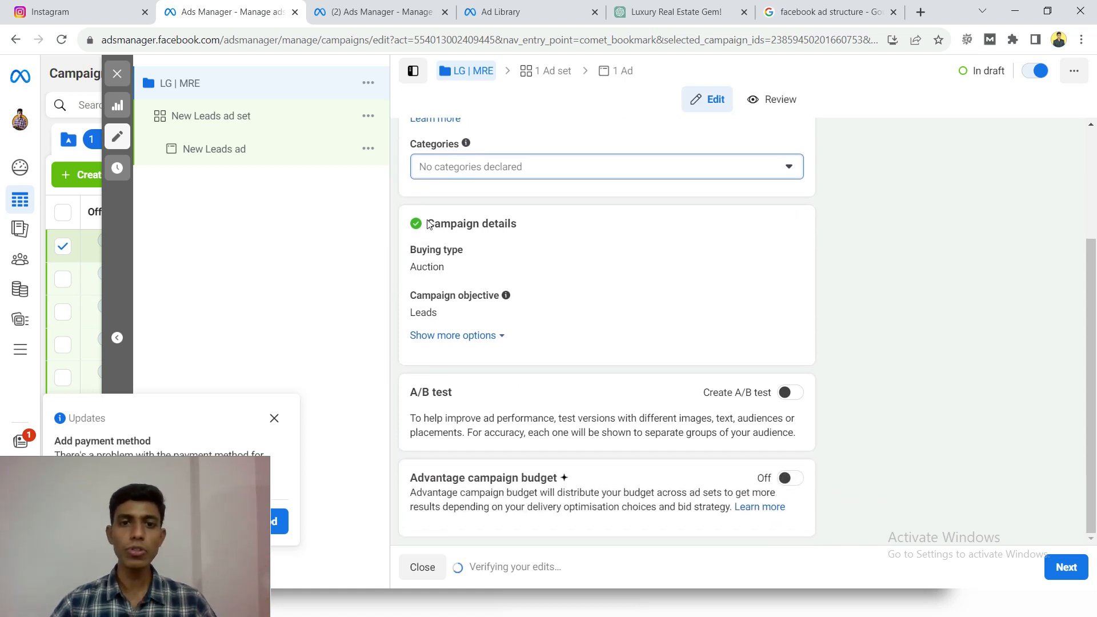
pyautogui.moveTo(434, 222); pyautogui.dragTo(517, 222)
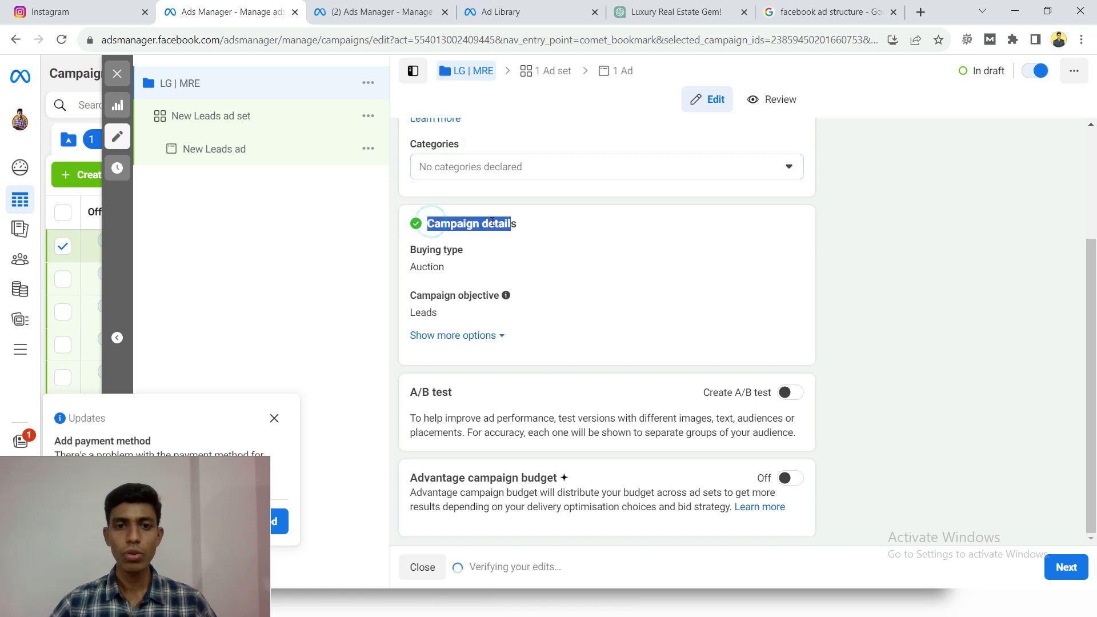
pyautogui.click(491, 222)
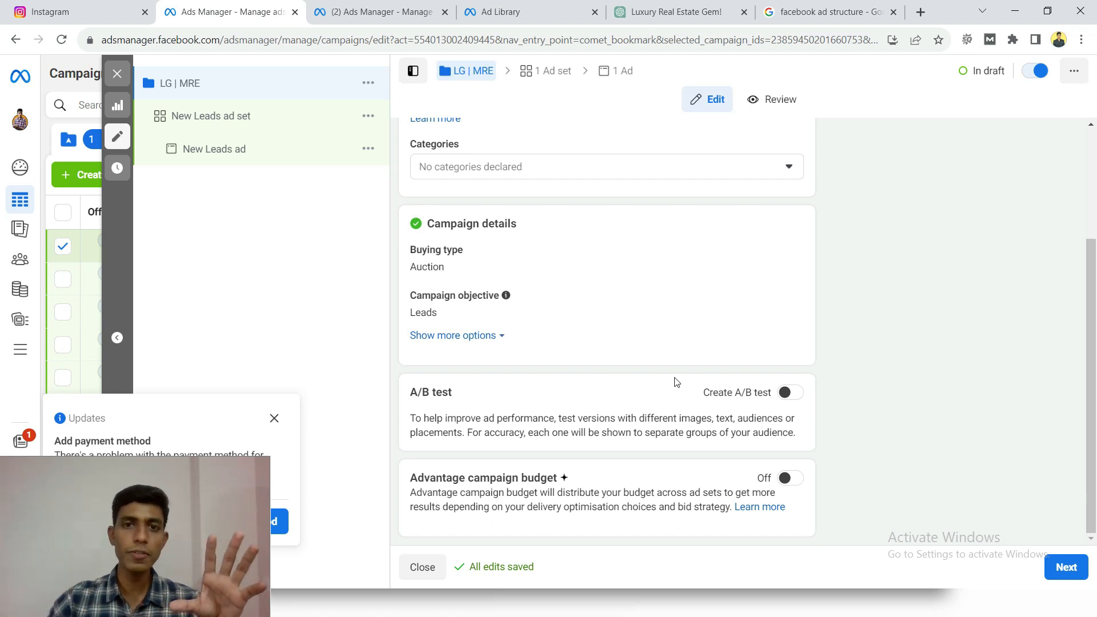
pyautogui.click(795, 478)
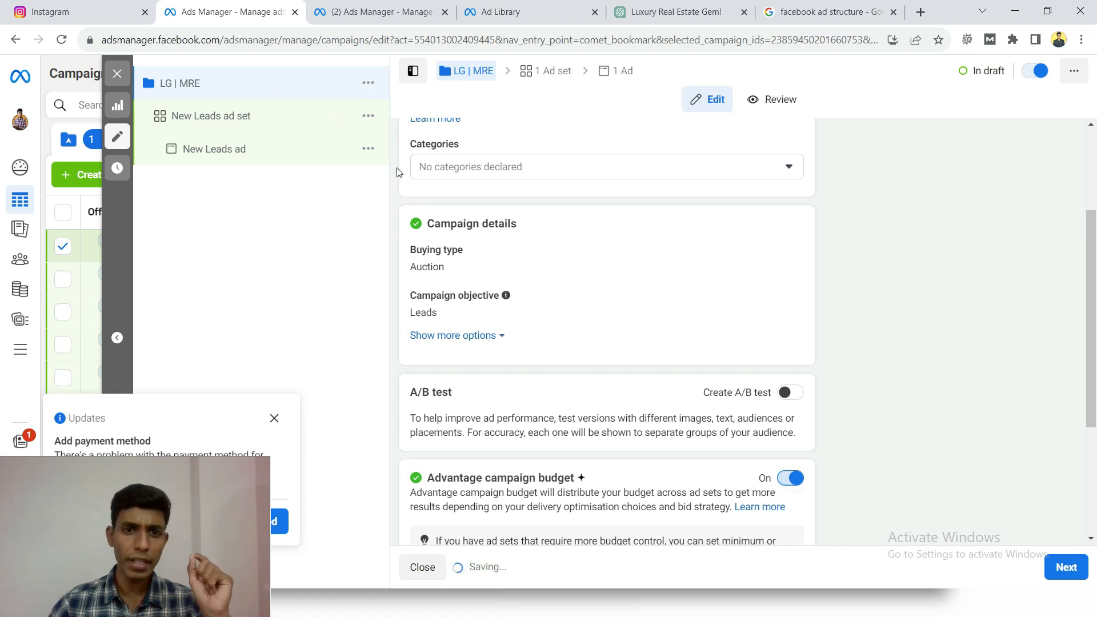
pyautogui.scroll(-4, 522, 431)
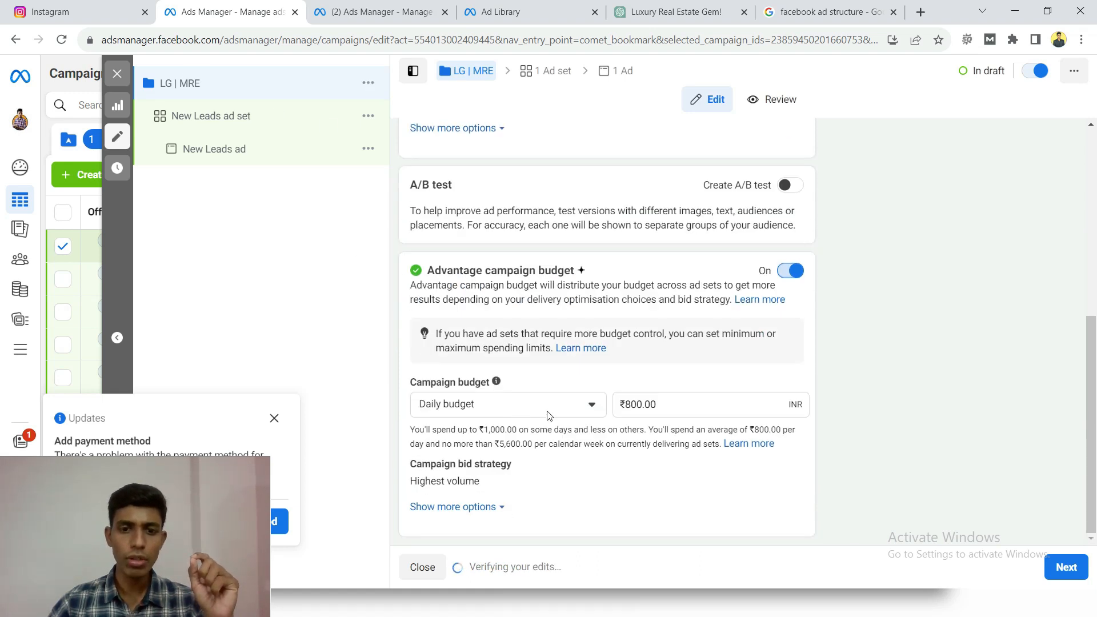
pyautogui.click(790, 270)
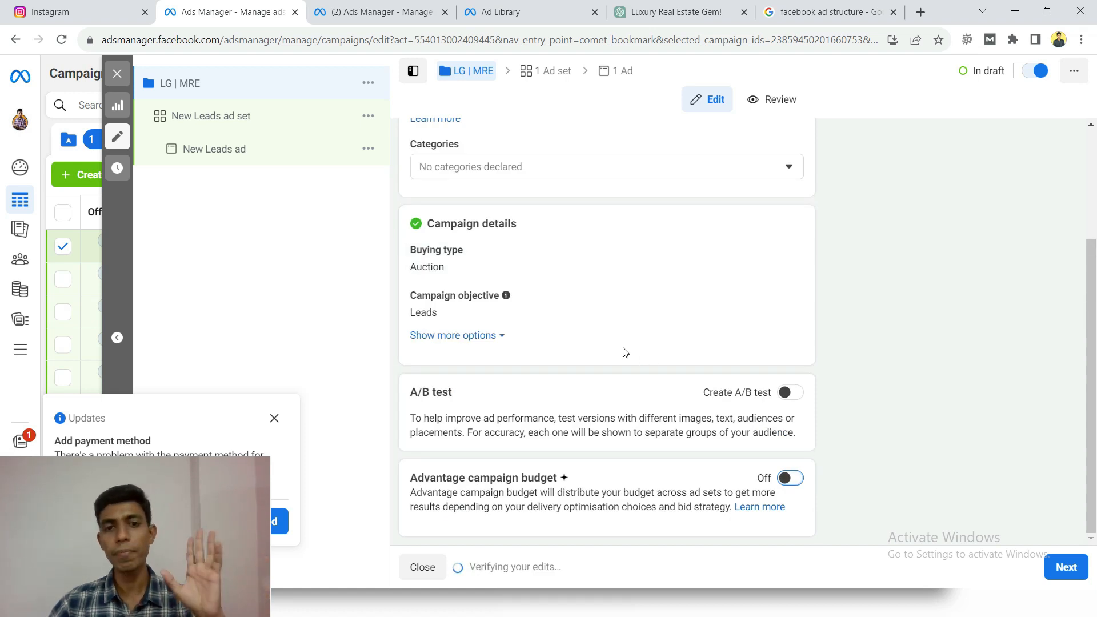
# - Check the campaign name and settings once more and proceed to the ad set level
pyautogui.scroll(1, 491, 304)
pyautogui.scroll(2, 490, 304)
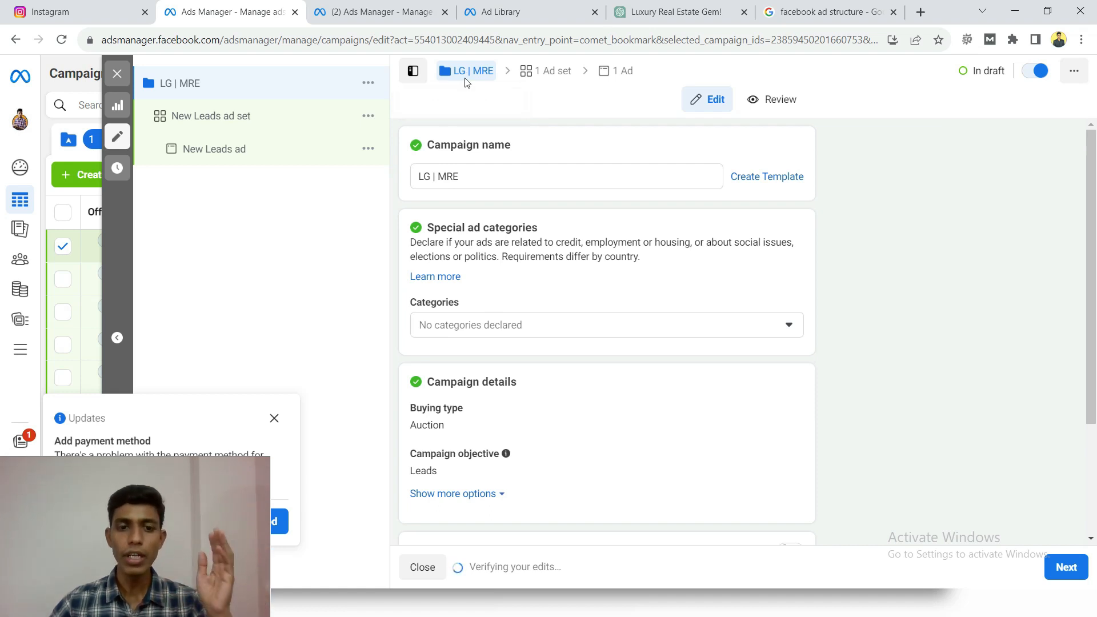
pyautogui.tripleClick(492, 183)
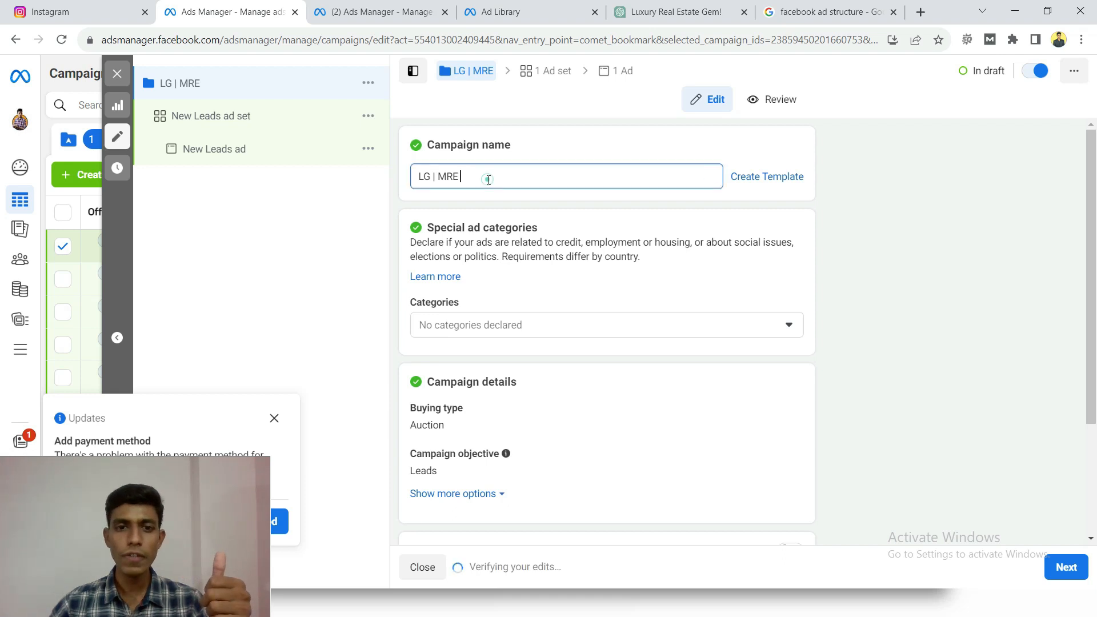
pyautogui.click(400, 182)
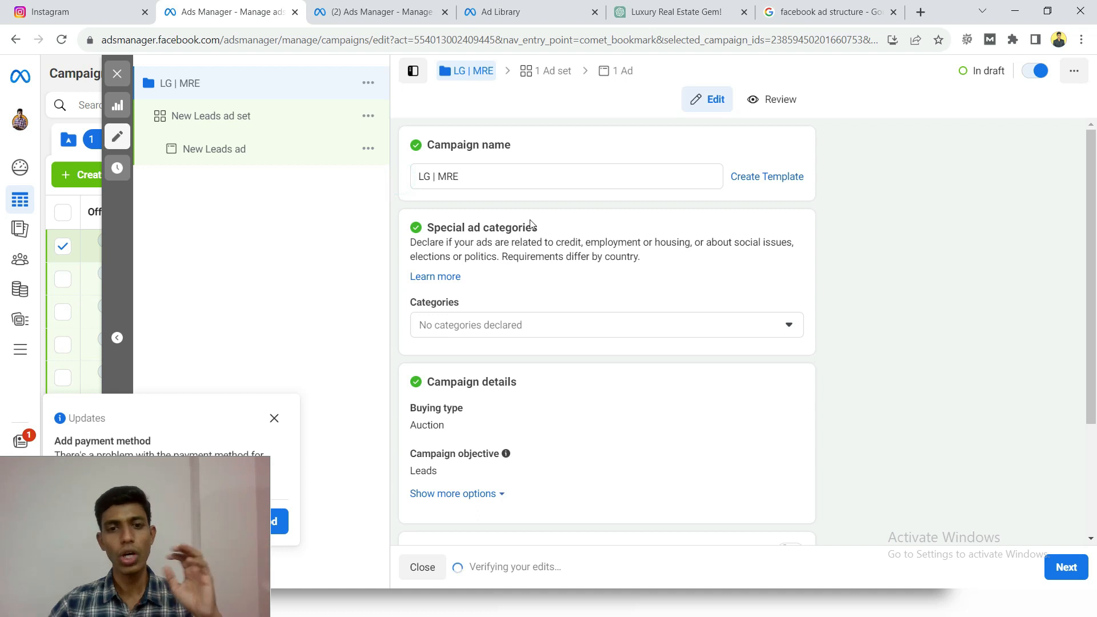
pyautogui.tripleClick(513, 176)
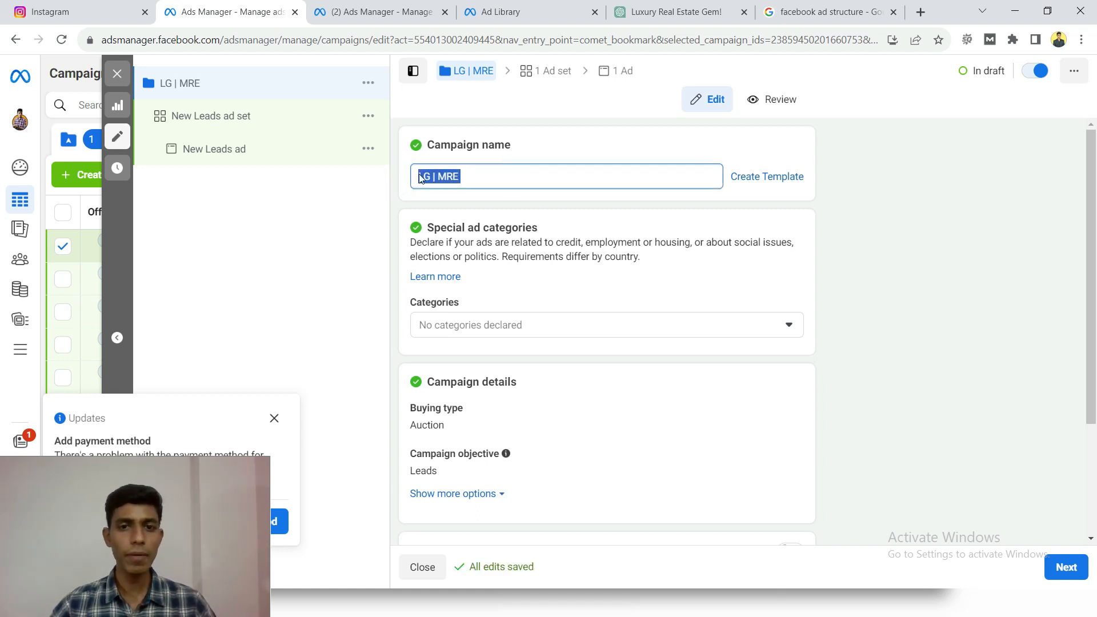
pyautogui.click(889, 221)
pyautogui.scroll(-3, 889, 221)
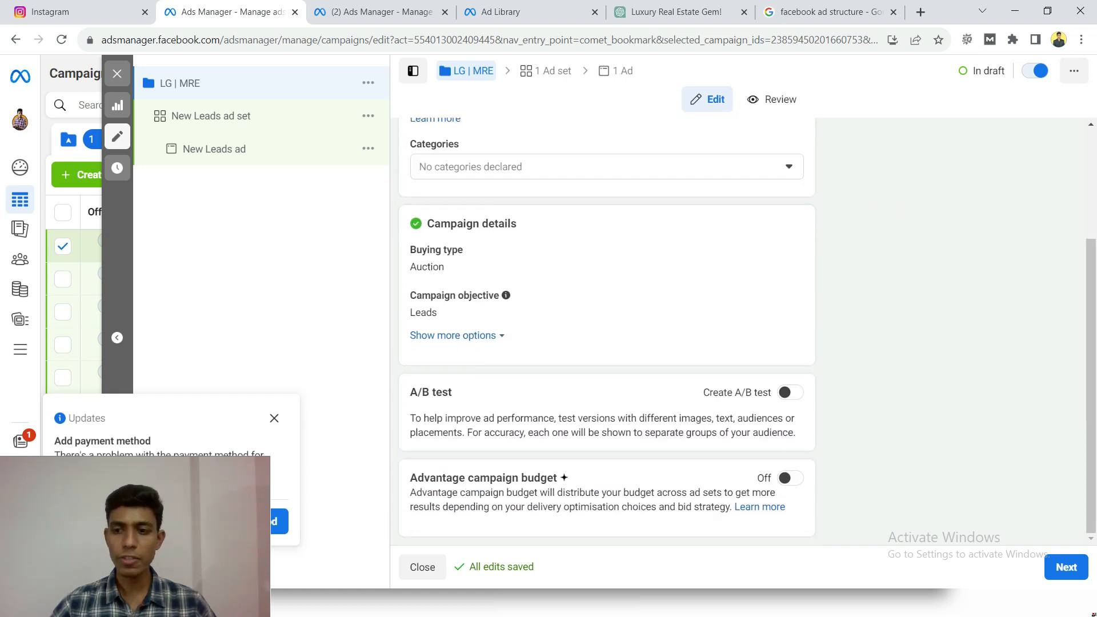
pyautogui.click(1062, 569)
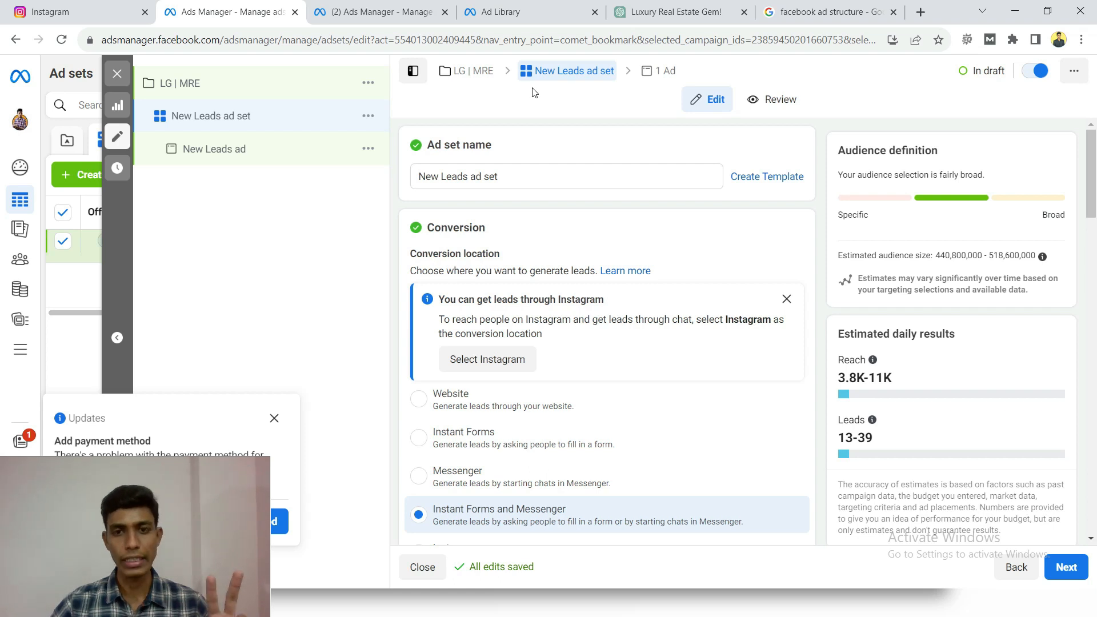
# - Rename the ad set "LG | MRE | Mumbai | 25-55", adding the target city and age range to the campaign name
pyautogui.click(537, 175)
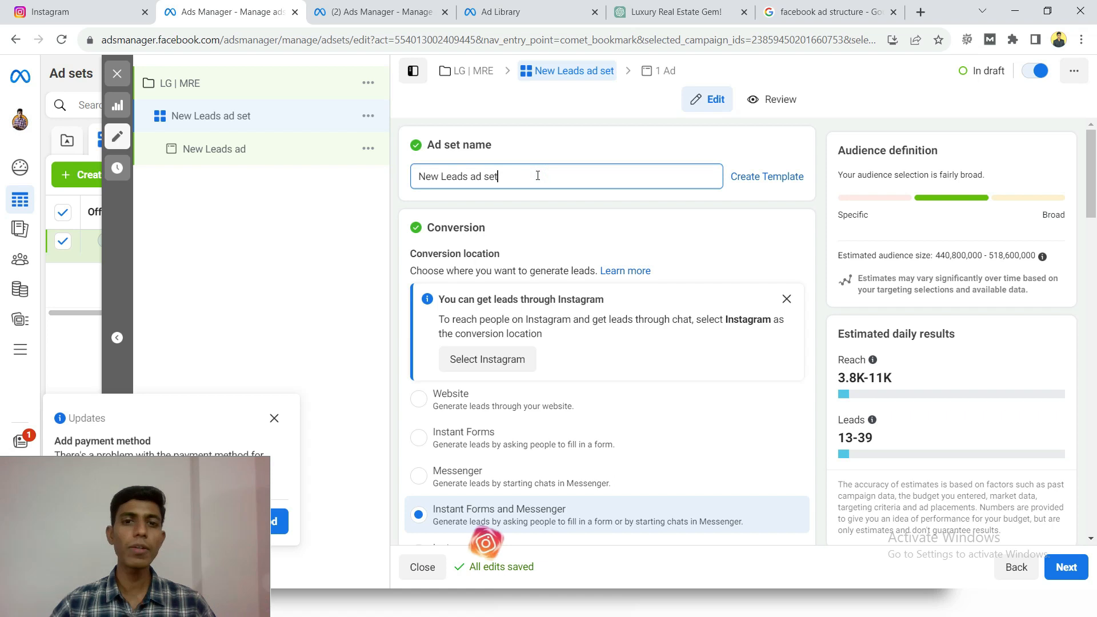
pyautogui.tripleClick(537, 175)
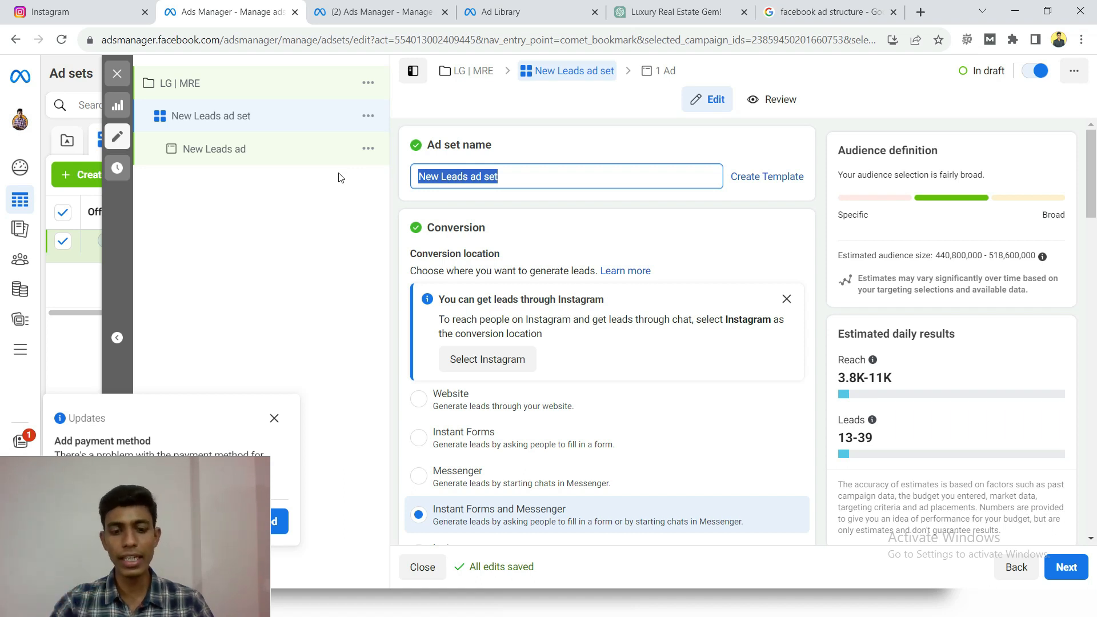
pyautogui.write('LG')
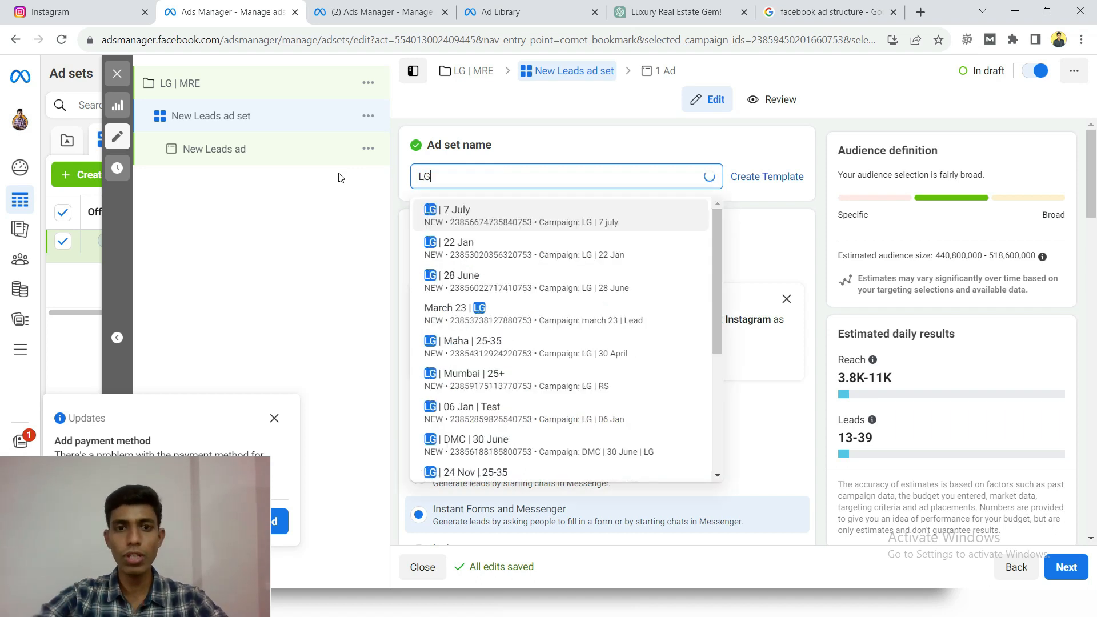
pyautogui.write(' |')
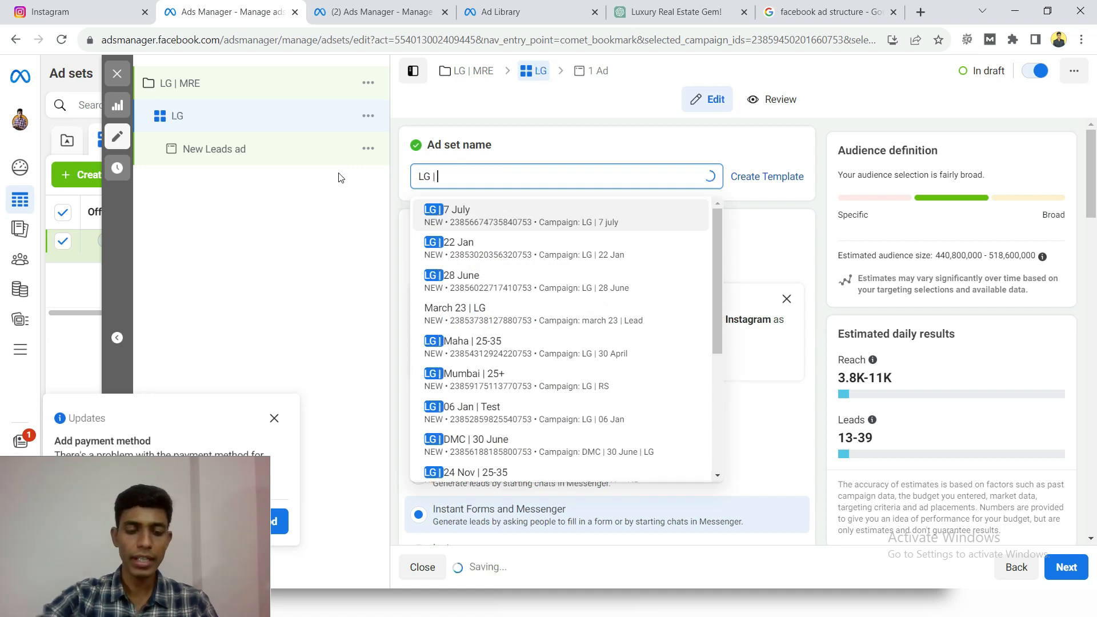
pyautogui.write(' M')
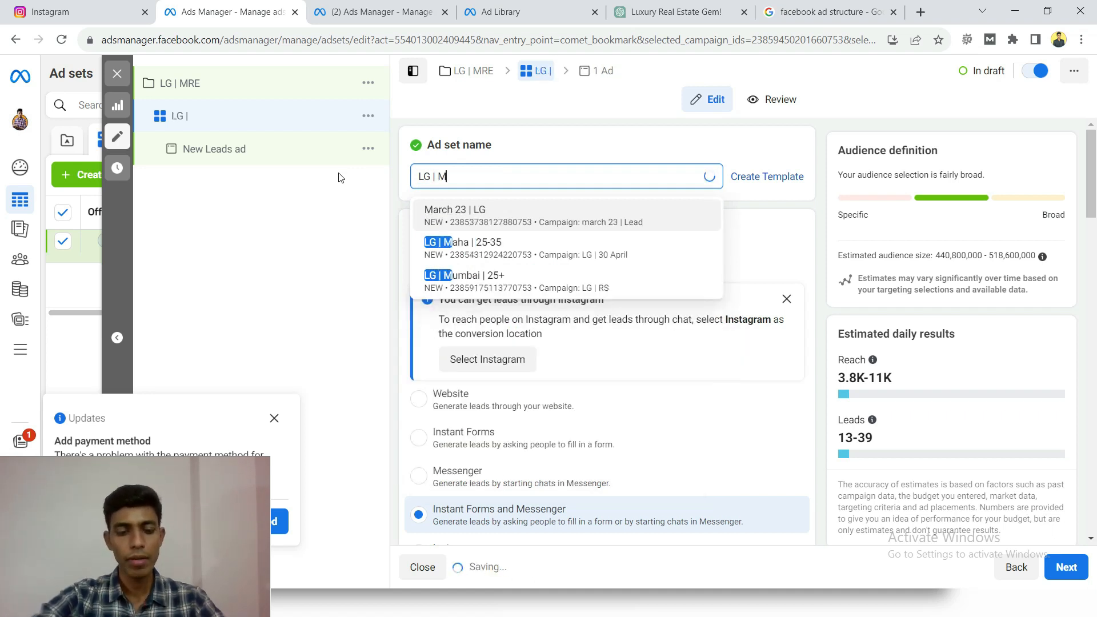
pyautogui.write('RE |')
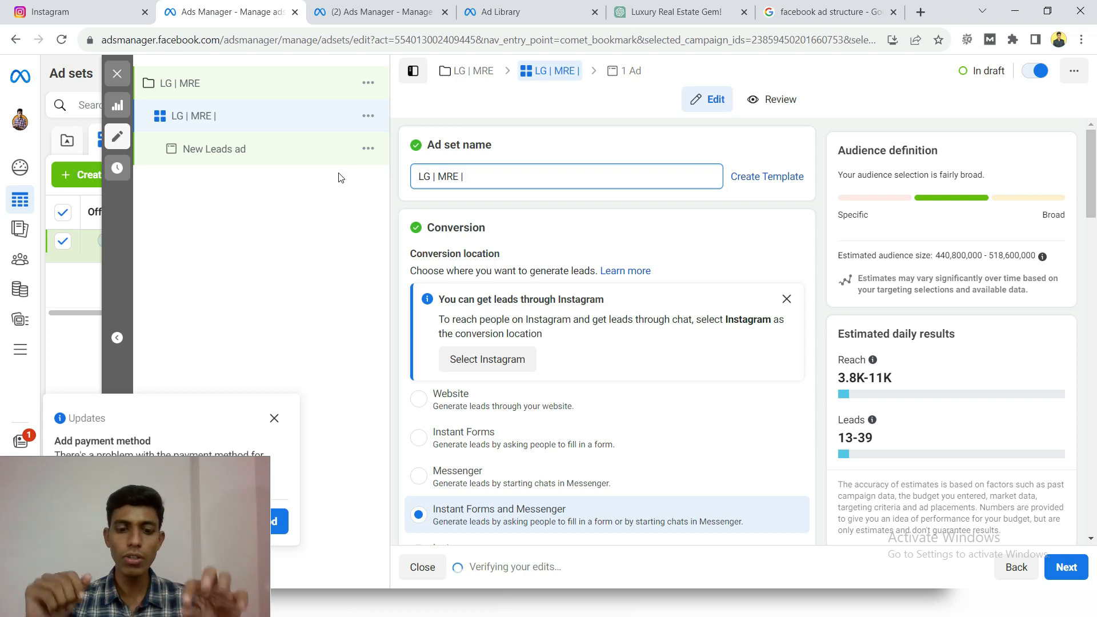
pyautogui.write('Mumba')
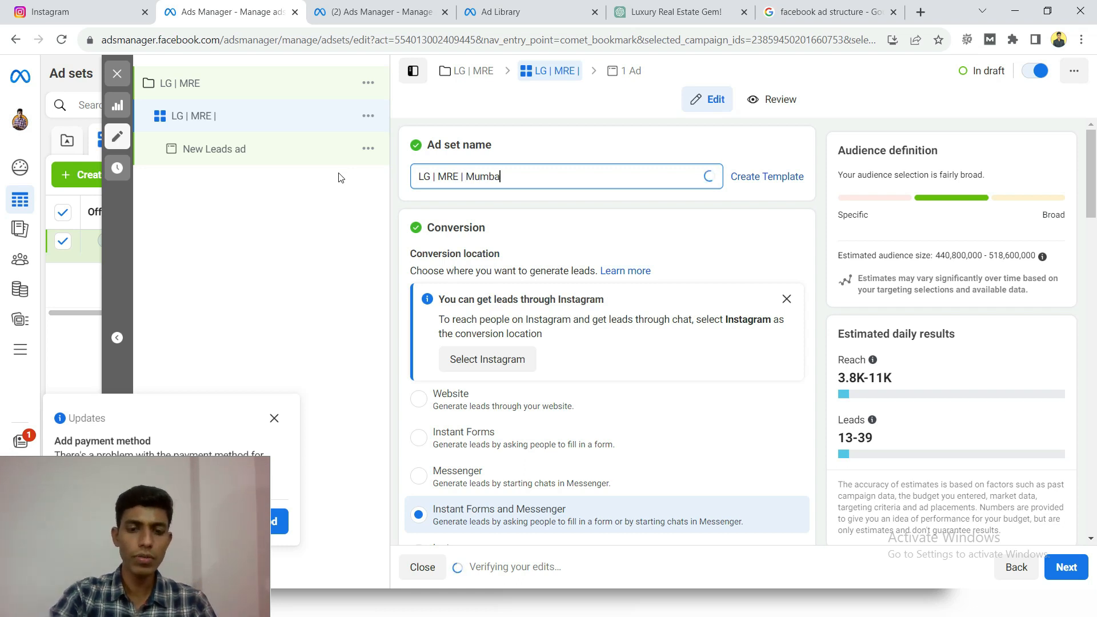
pyautogui.write('i | ')
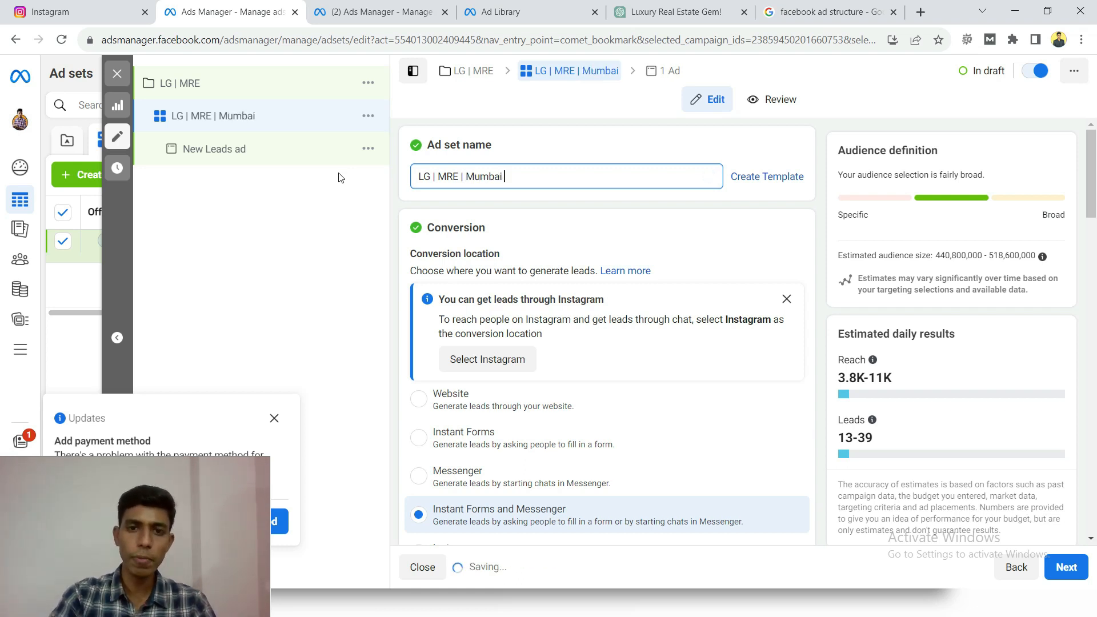
pyautogui.write('25-55')
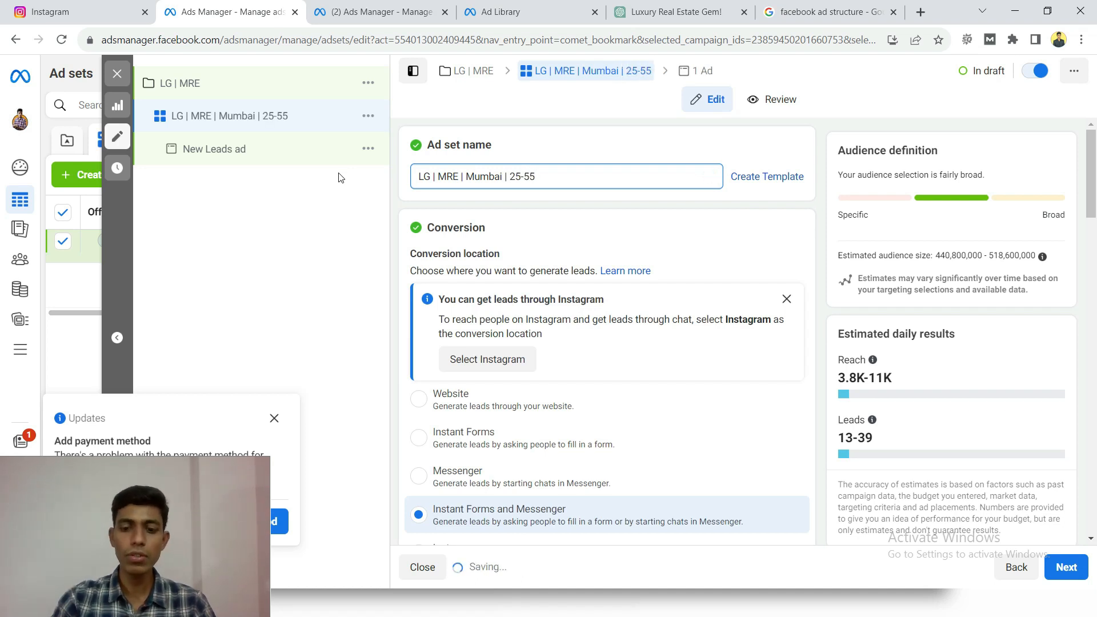
# - Remove the city and age range from the ad set name so it reads "LG | MRE"
pyautogui.hotkey('ctrl', 'shift', 'Left')
pyautogui.hotkey('ctrl', 'shift', 'Left')
pyautogui.hotkey('ctrl', 'shift', 'Left')
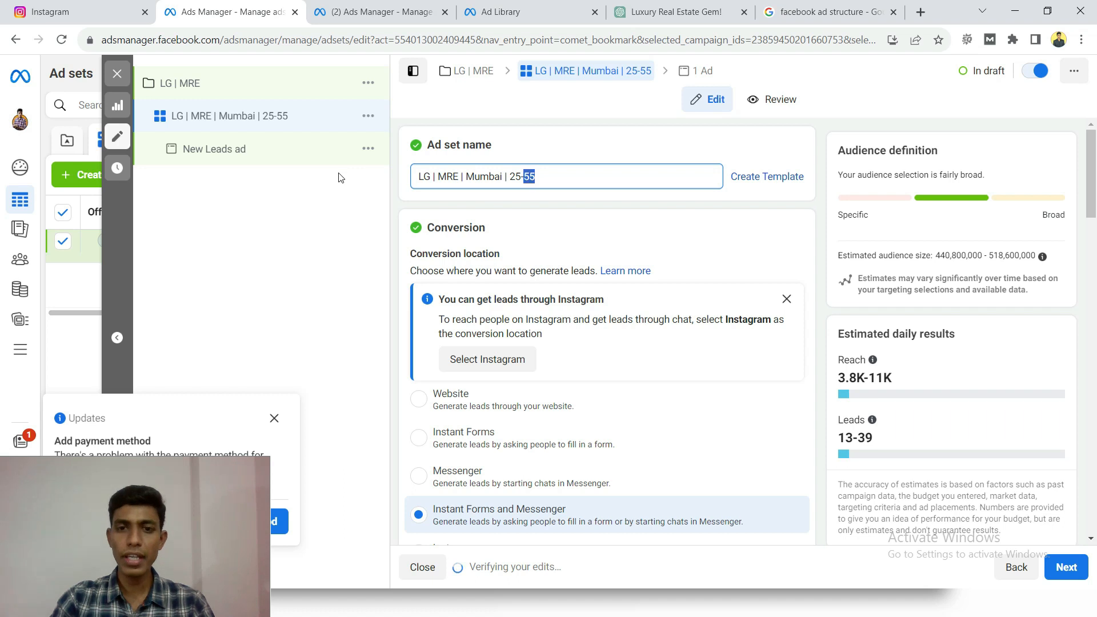
pyautogui.hotkey('ctrl', 'shift', 'Left')
pyautogui.hotkey('ctrl', 'shift', 'Left')
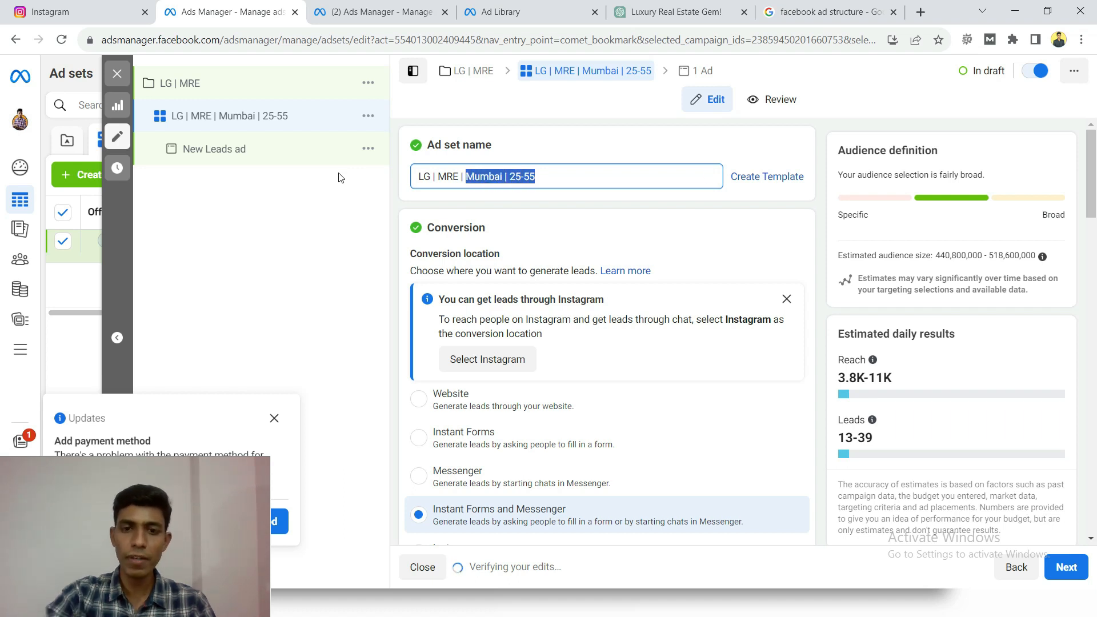
pyautogui.press('BackSpace')
pyautogui.press('BackSpace')
pyautogui.press('BackSpace')
pyautogui.press('BackSpace')
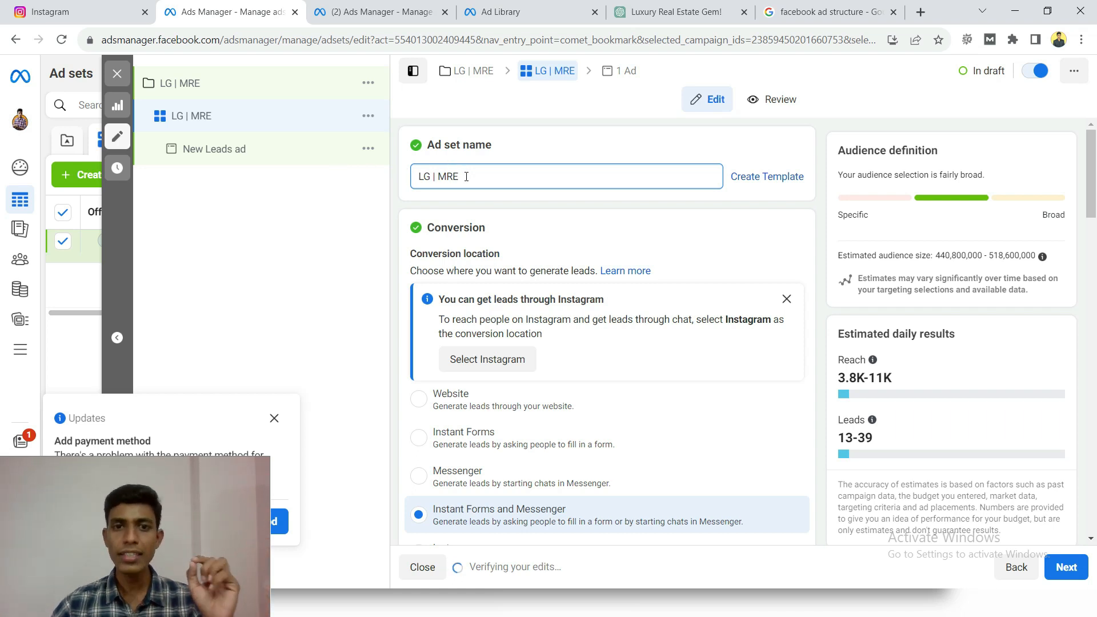
pyautogui.doubleClick(432, 227)
pyautogui.click(467, 230)
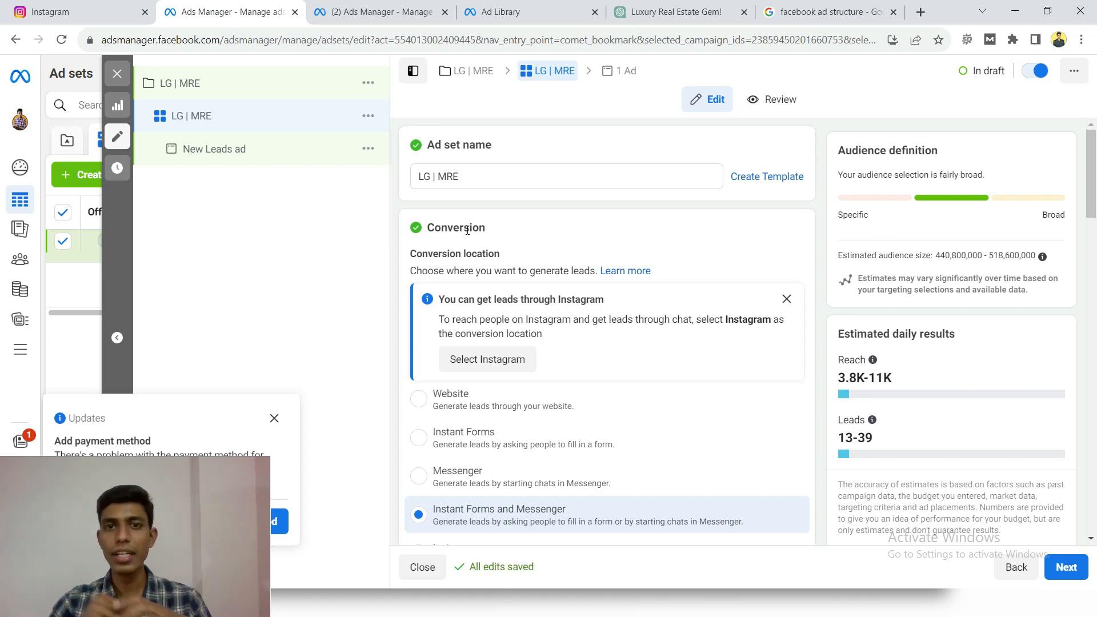
# - Review the available conversion locations and set the ad set to generate leads through Instant Forms
pyautogui.scroll(-3, 477, 252)
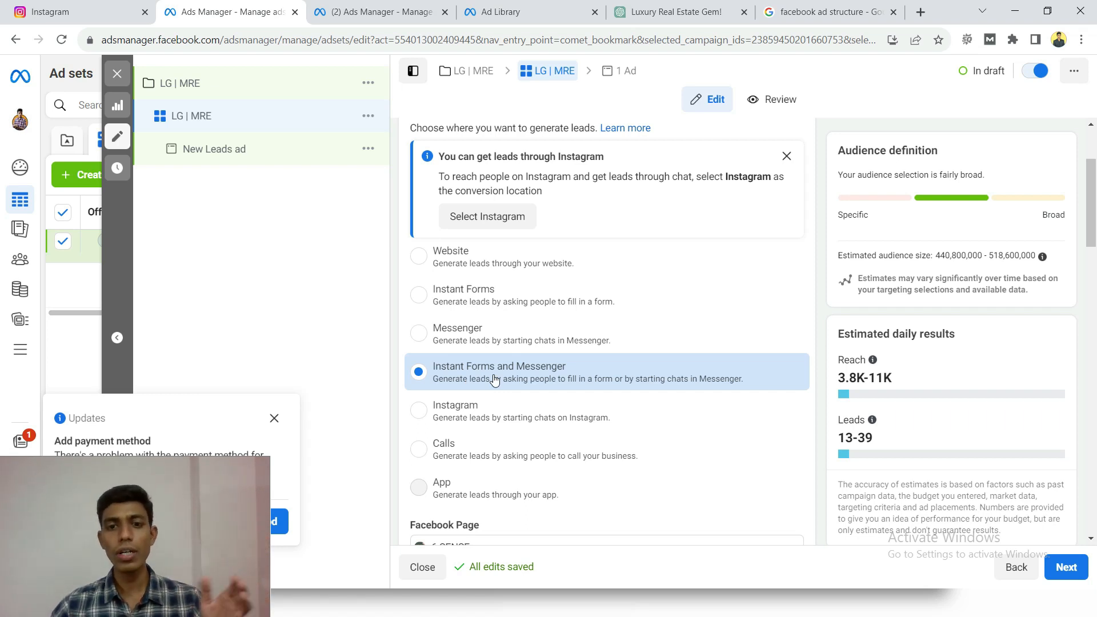
pyautogui.scroll(-1, 492, 374)
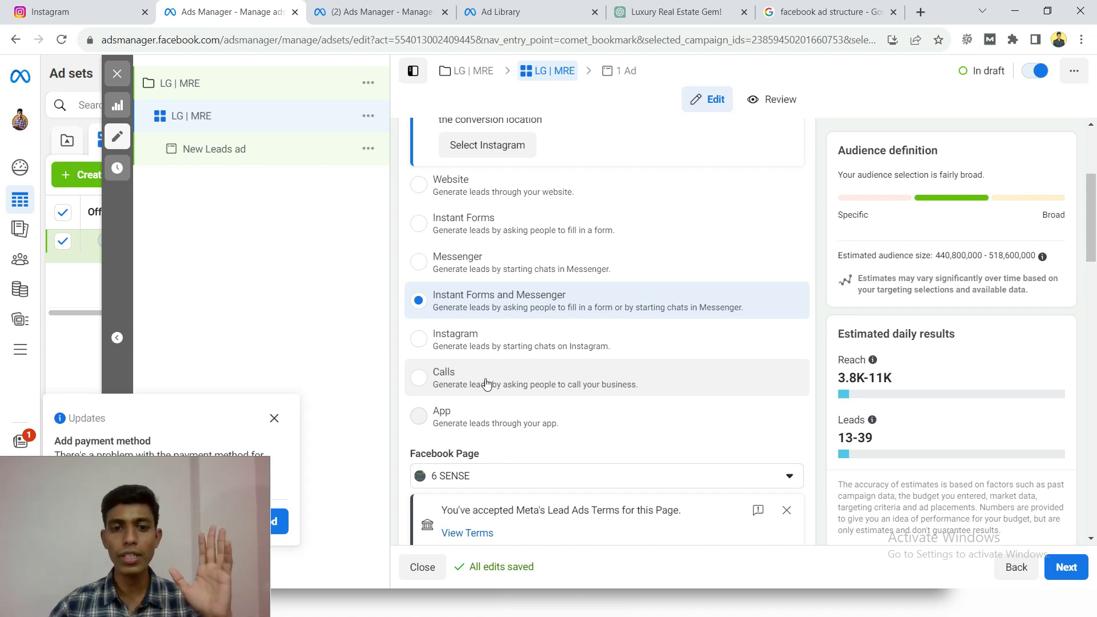
pyautogui.moveTo(431, 424)
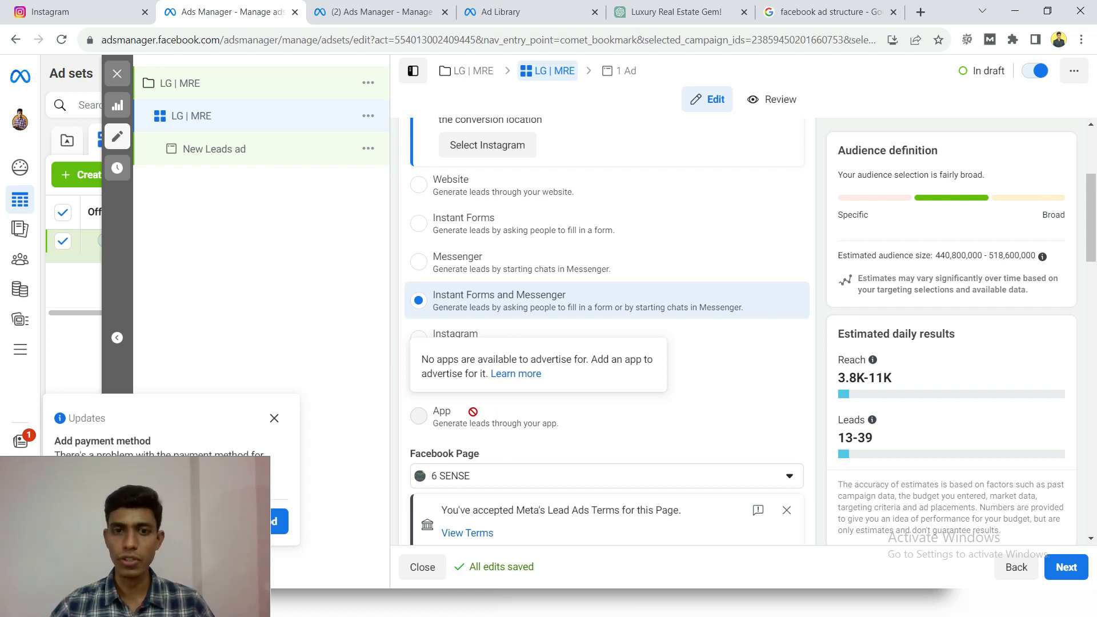
pyautogui.scroll(1, 457, 371)
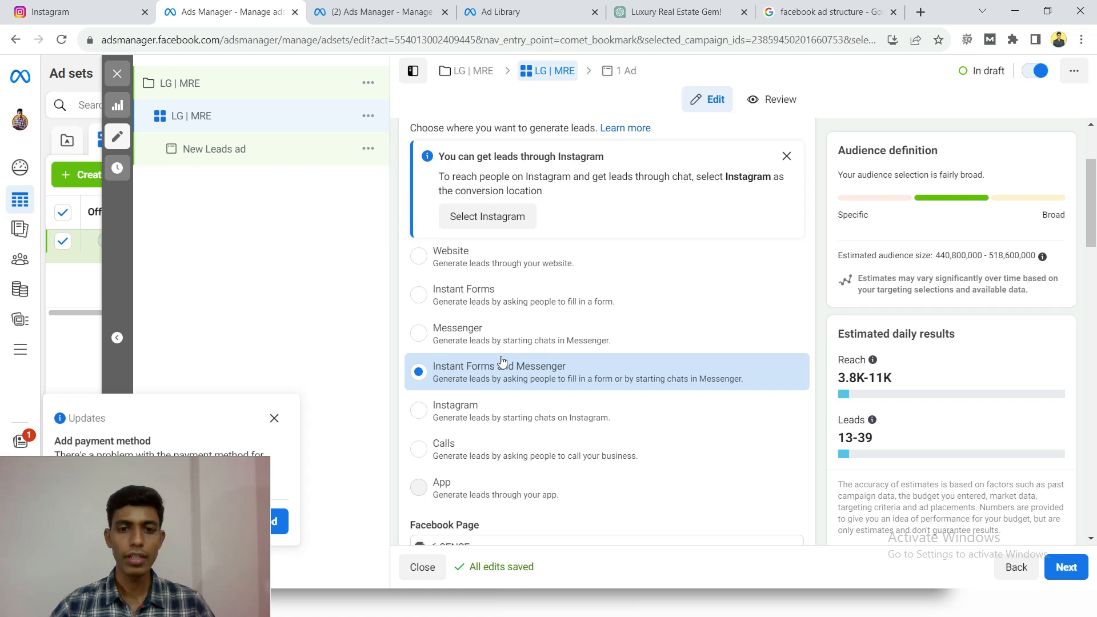
pyautogui.click(464, 303)
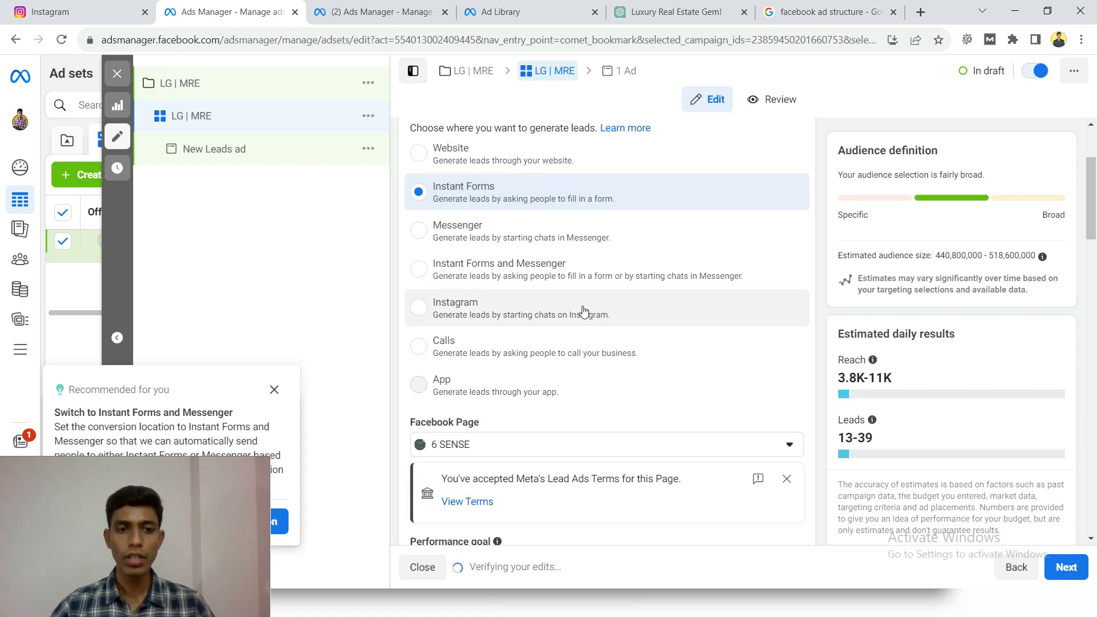
# - Choose Mah Real Estate as the Facebook Page for the ad set
pyautogui.scroll(-2, 582, 310)
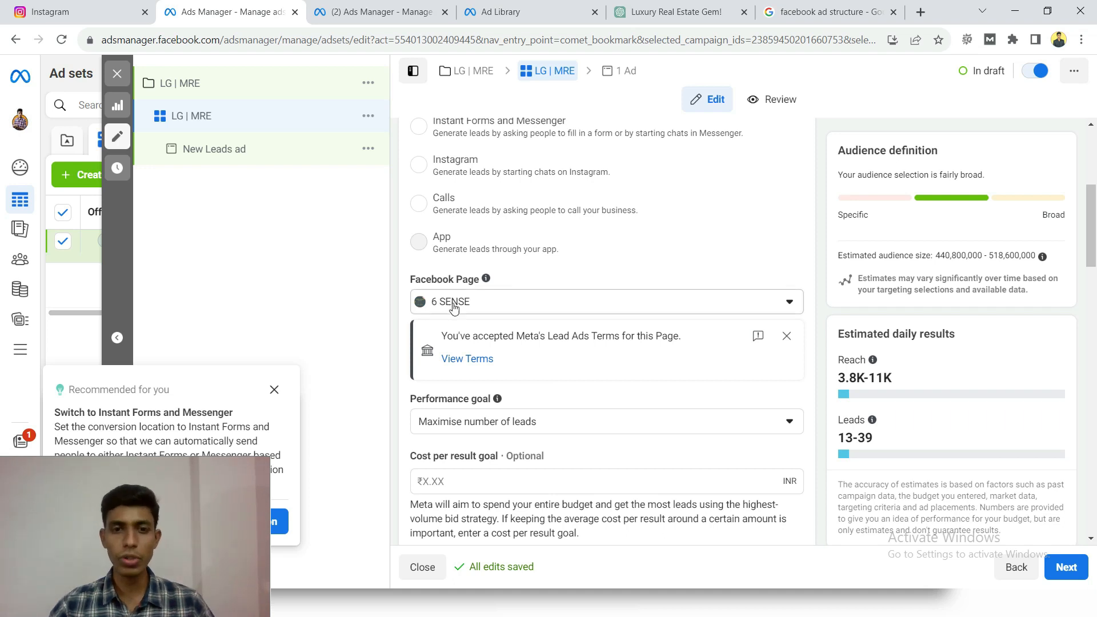
pyautogui.scroll(-1, 523, 302)
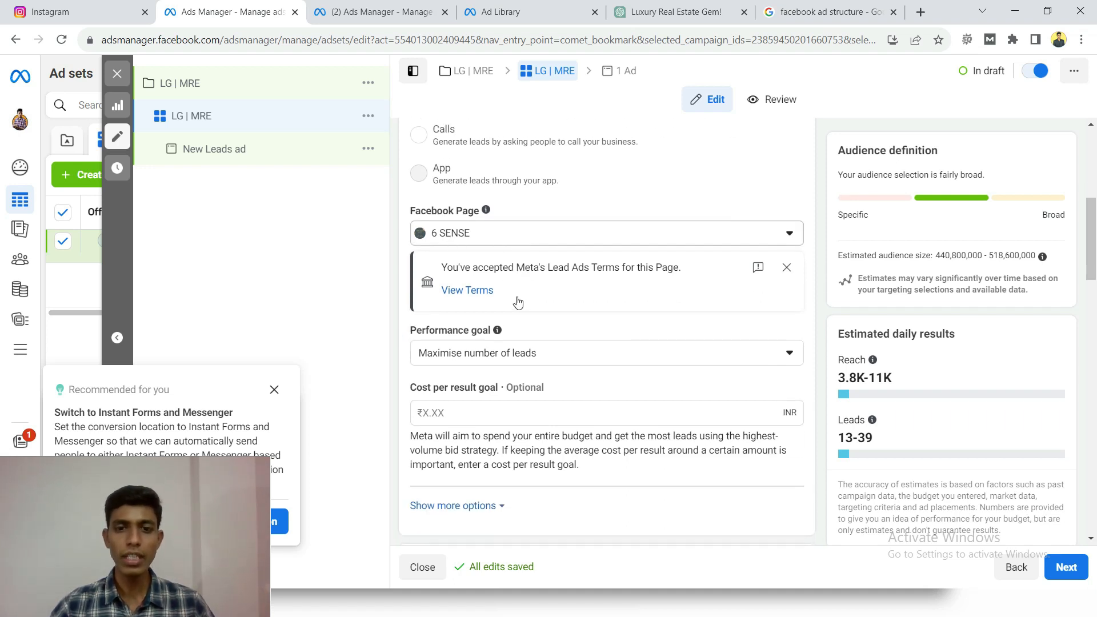
pyautogui.click(554, 231)
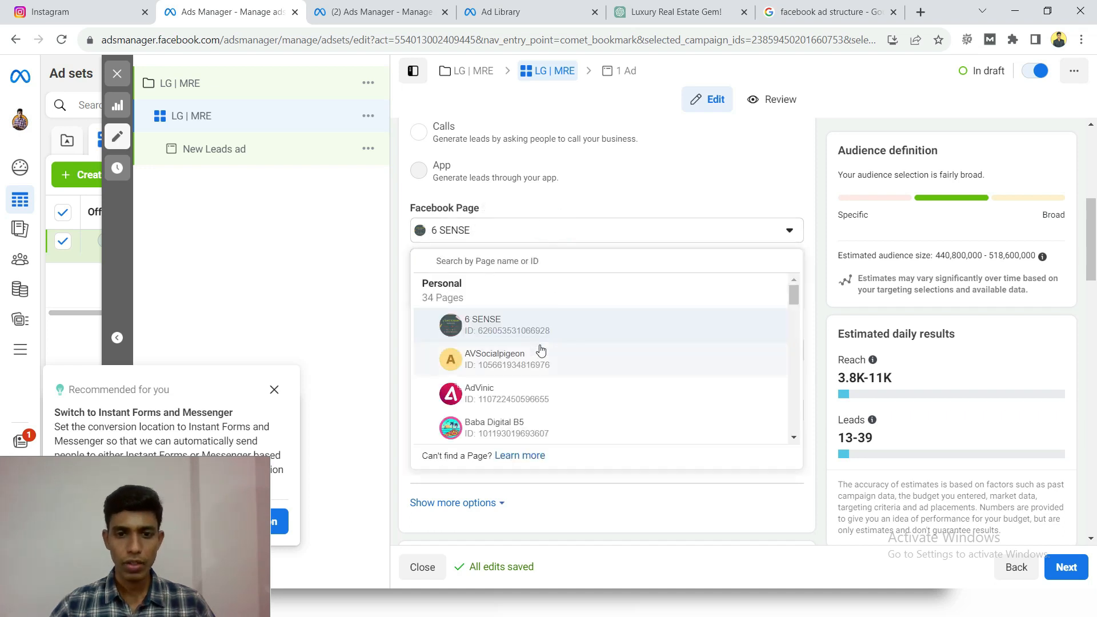
pyautogui.scroll(-1, 559, 417)
pyautogui.scroll(-5, 560, 411)
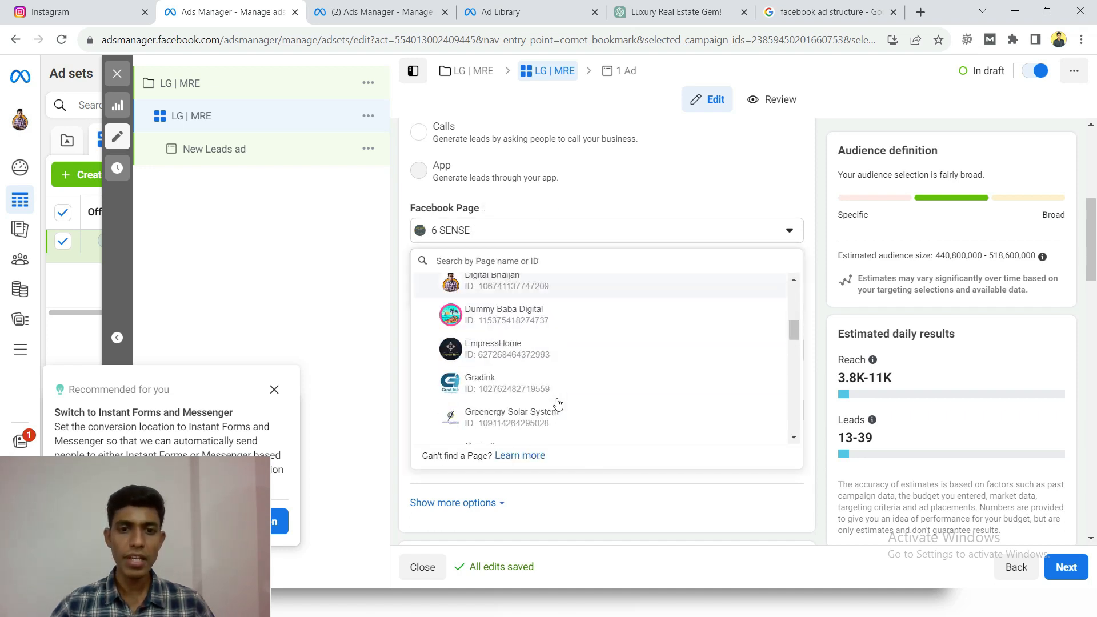
pyautogui.scroll(-6, 552, 388)
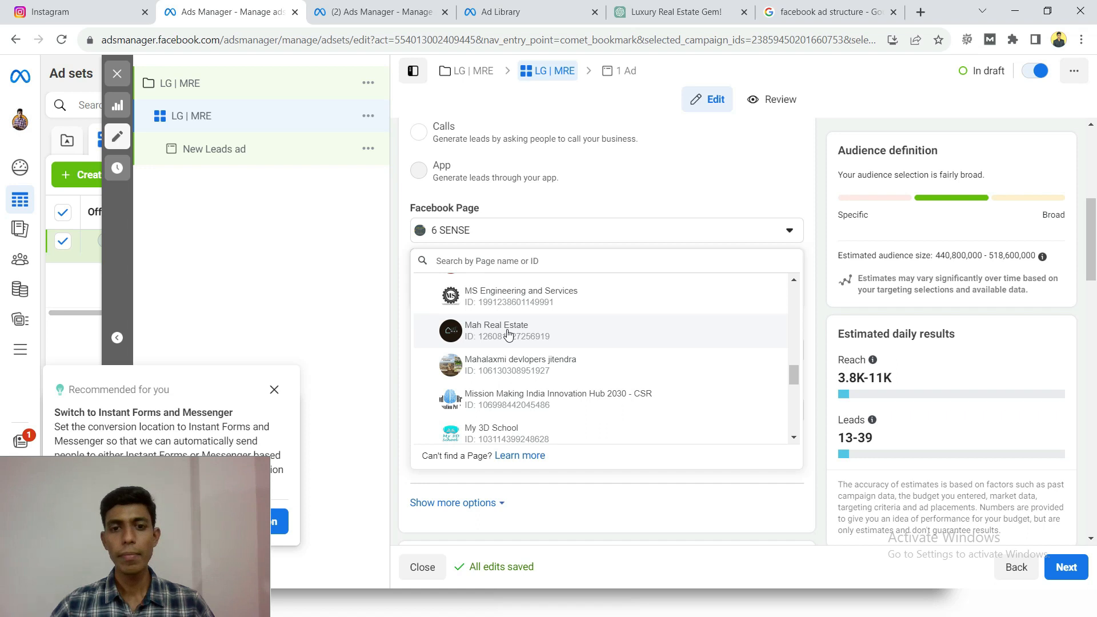
pyautogui.click(508, 334)
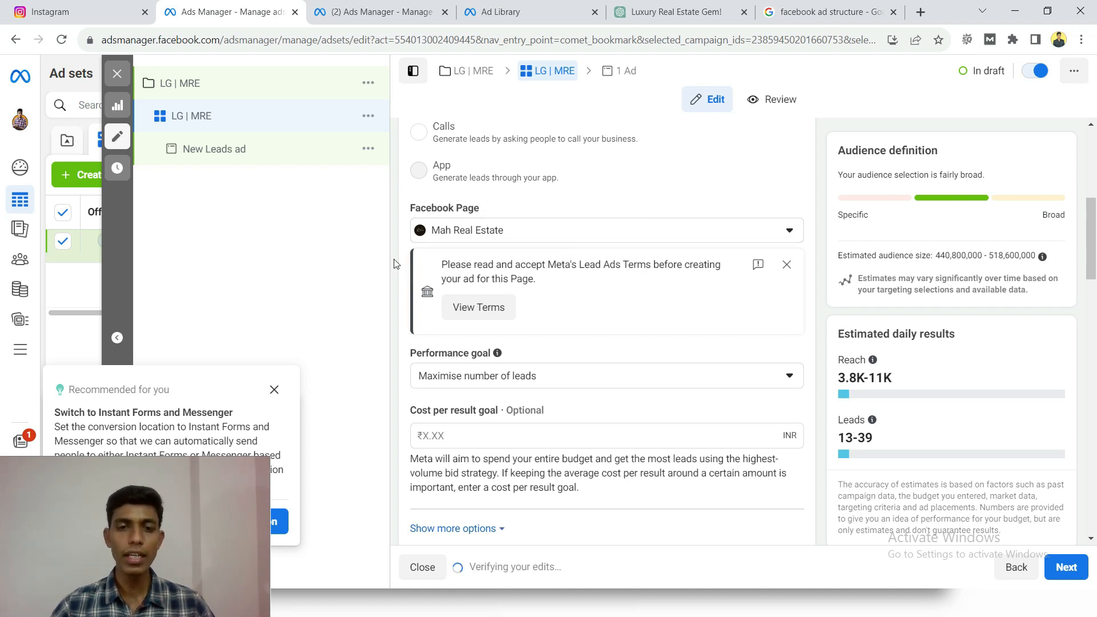
# - Open Meta's Lead Ads Terms for the selected Page and agree to the terms and conditions
pyautogui.scroll(1, 398, 267)
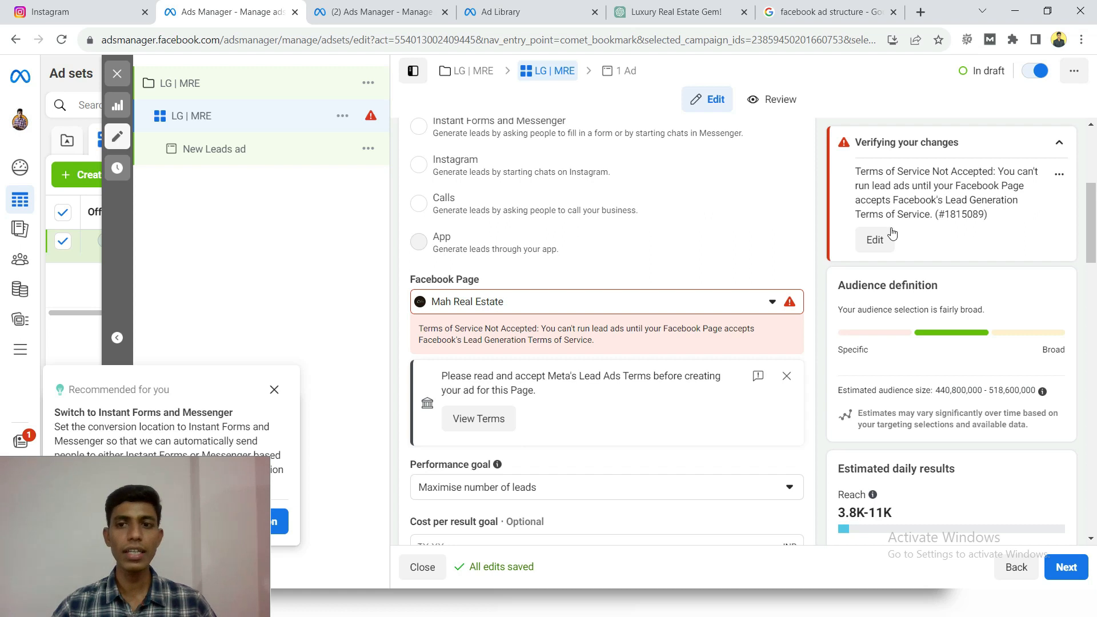
pyautogui.click(474, 419)
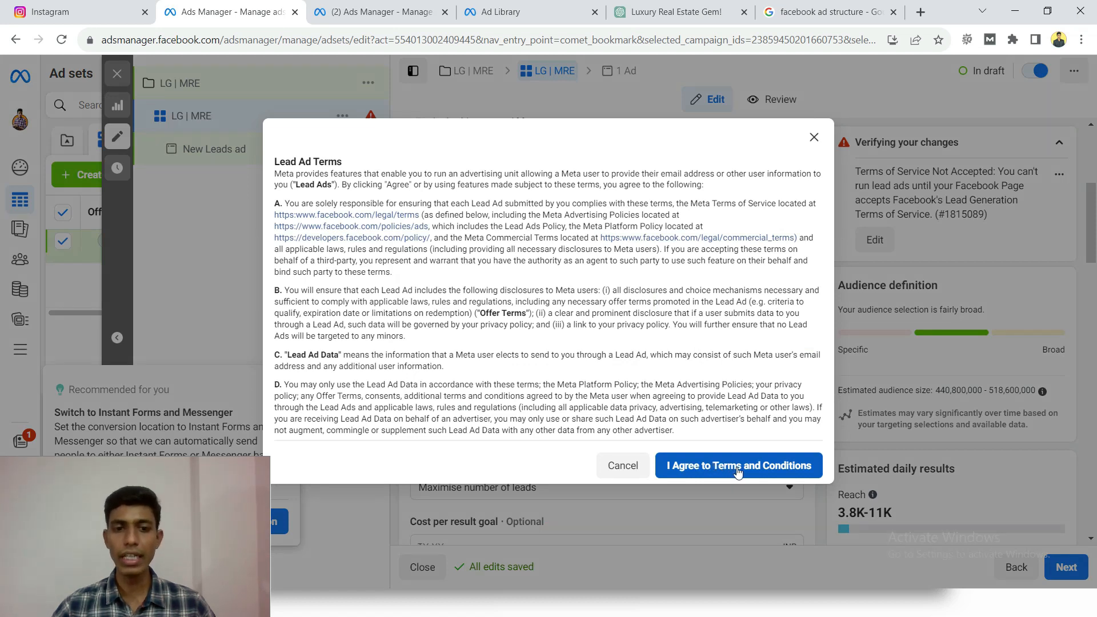
pyautogui.click(738, 467)
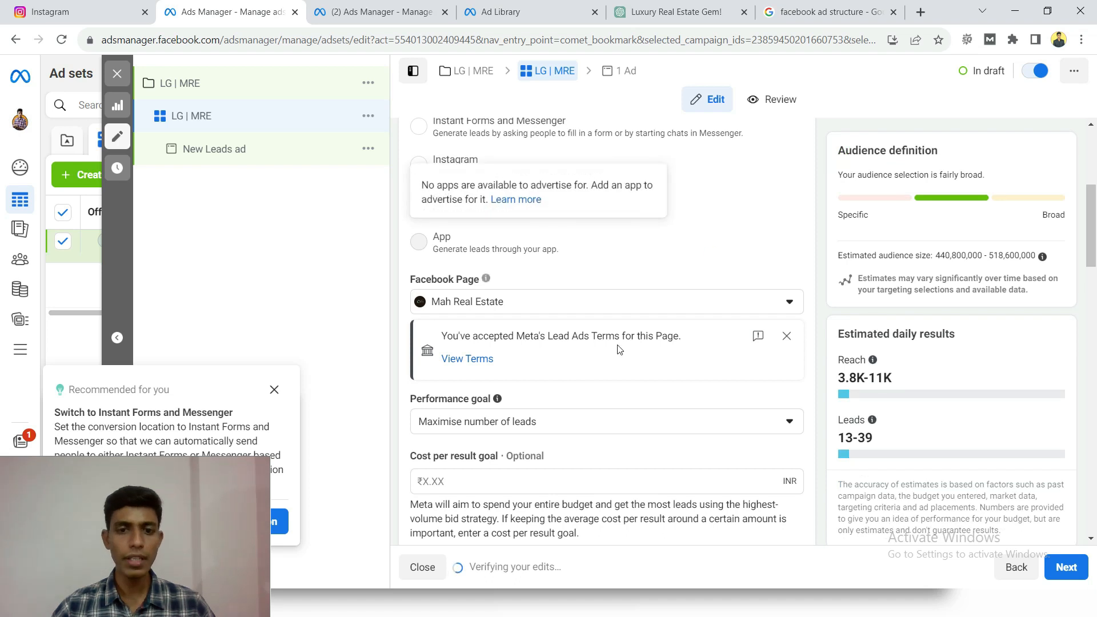
# - Compare the performance goal options and choose "Maximise number of leads"
pyautogui.scroll(-2, 588, 375)
pyautogui.scroll(-1, 586, 374)
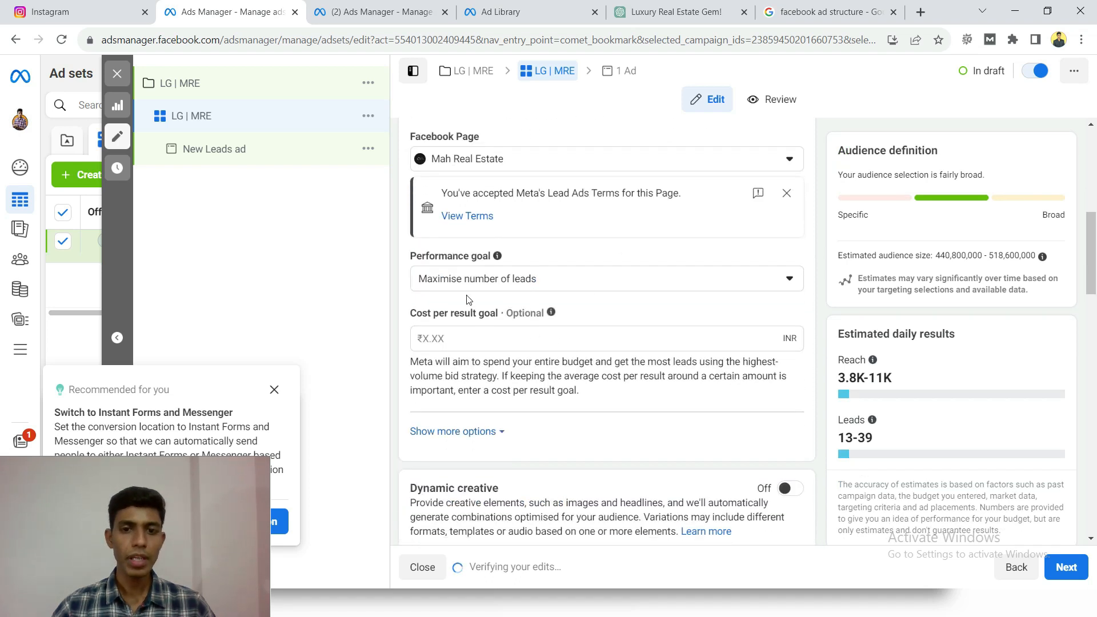
pyautogui.click(552, 284)
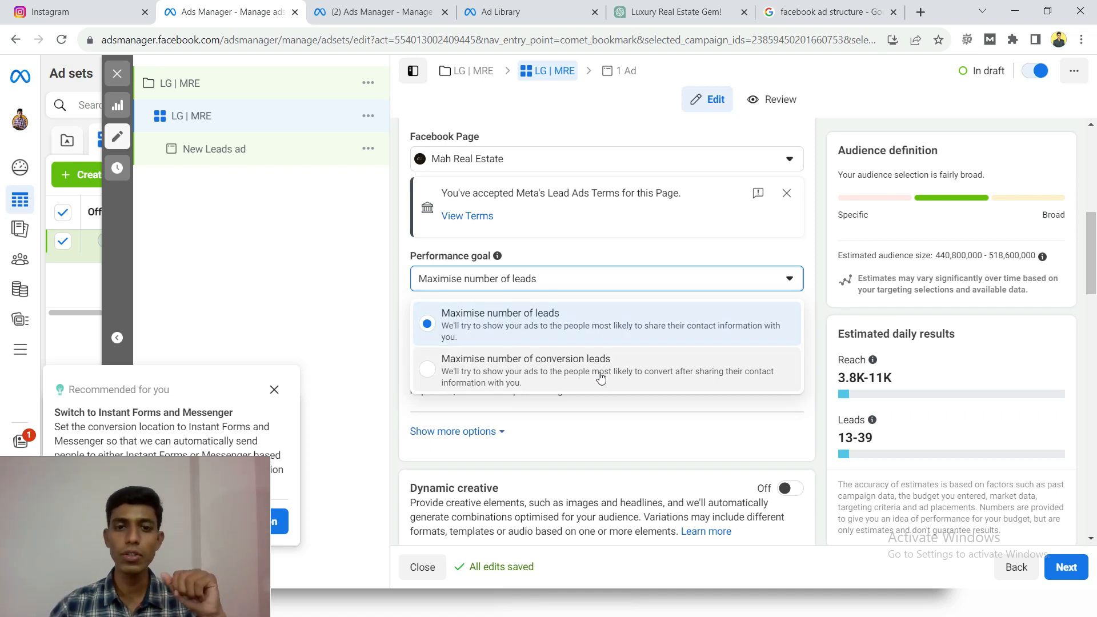
pyautogui.click(499, 326)
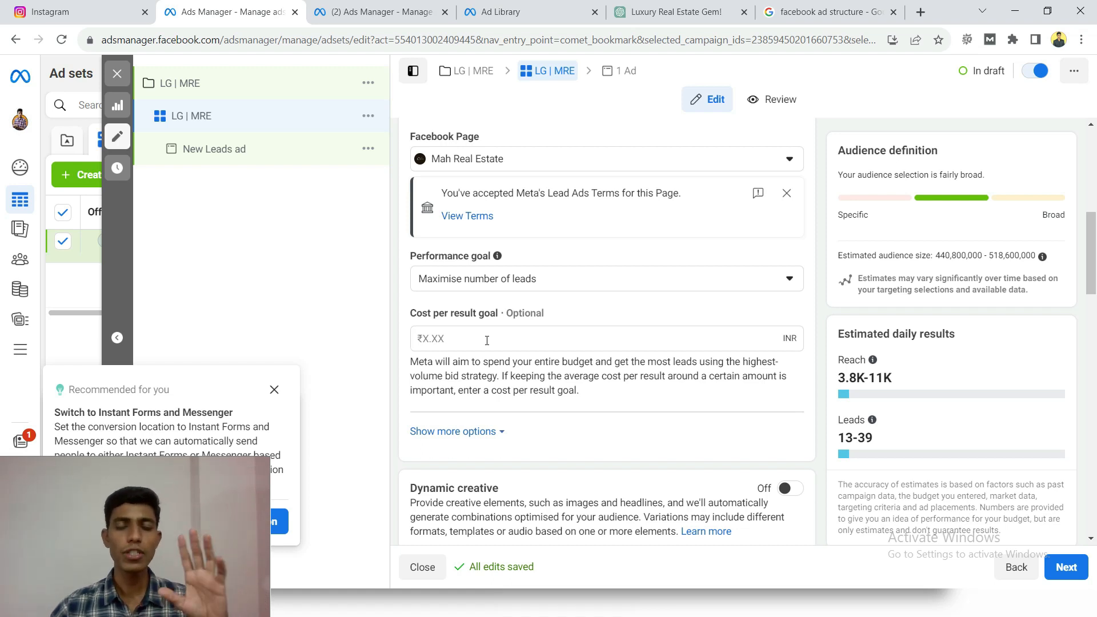
# - Try entering 50 INR as the optional cost per result goal and clear the value again
pyautogui.click(486, 340)
pyautogui.write('50')
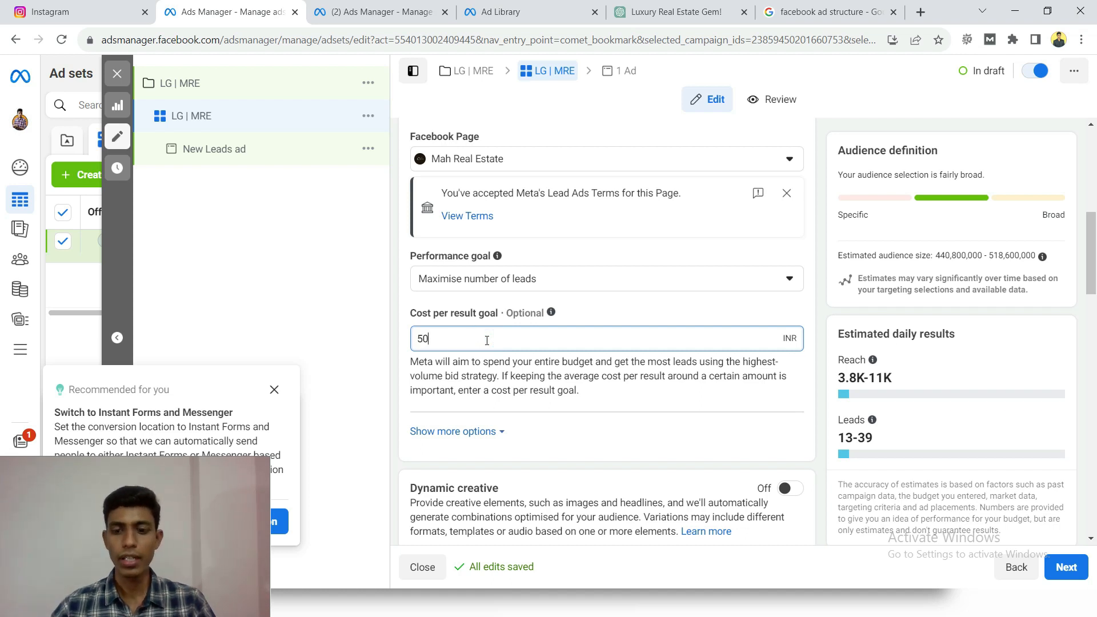
pyautogui.press('BackSpace')
pyautogui.press('BackSpace')
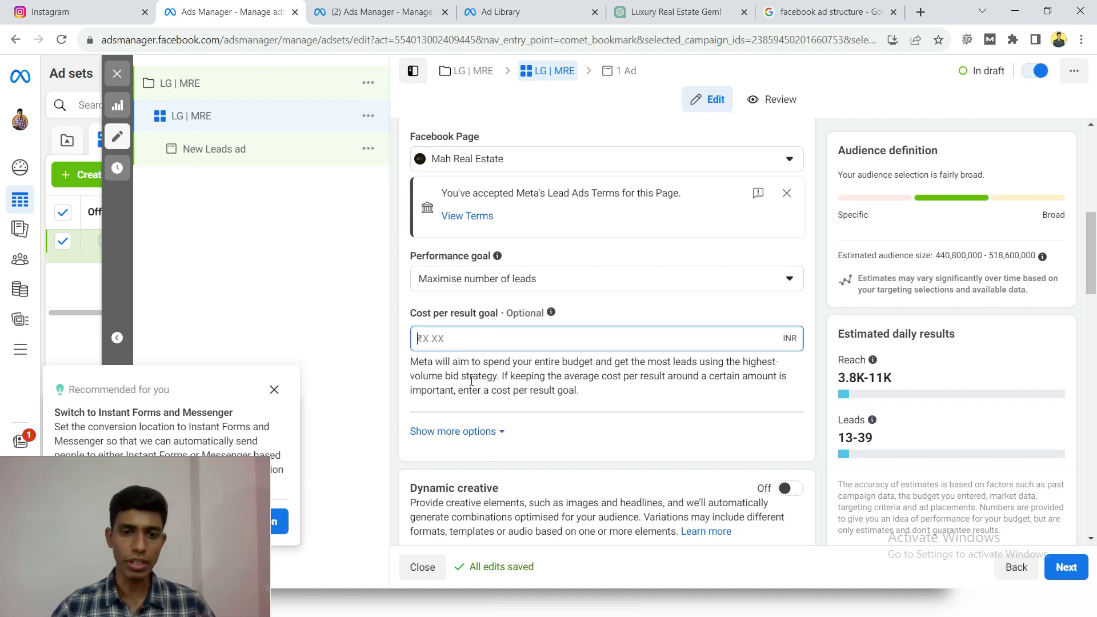
# - Switch the ad set to a lifetime budget and set the amount to 5,000 INR
pyautogui.scroll(-4, 558, 375)
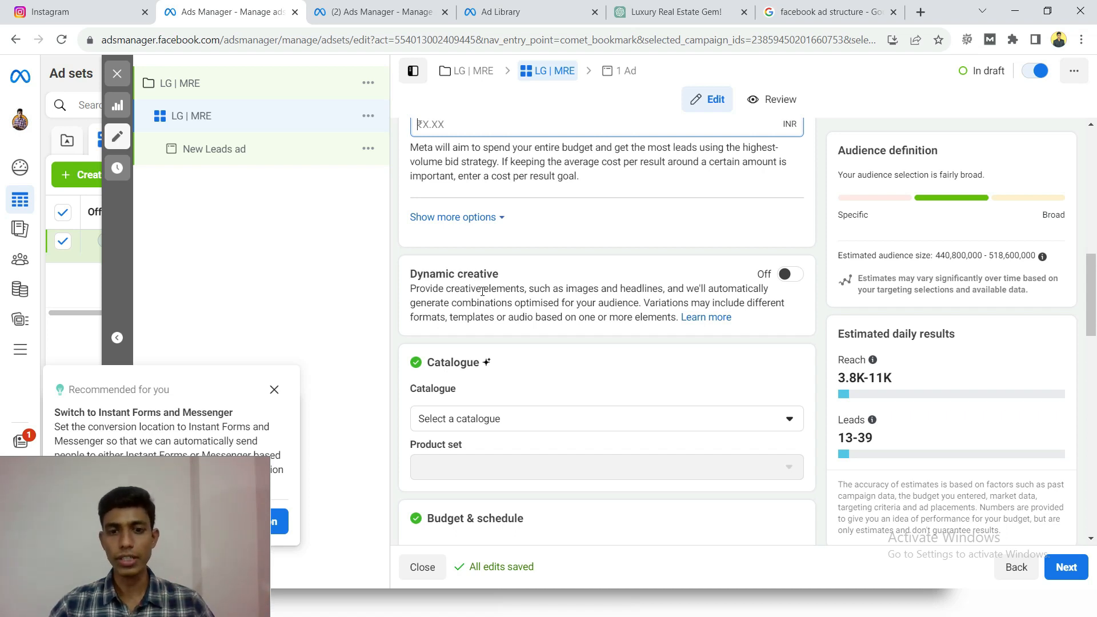
pyautogui.scroll(-2, 482, 291)
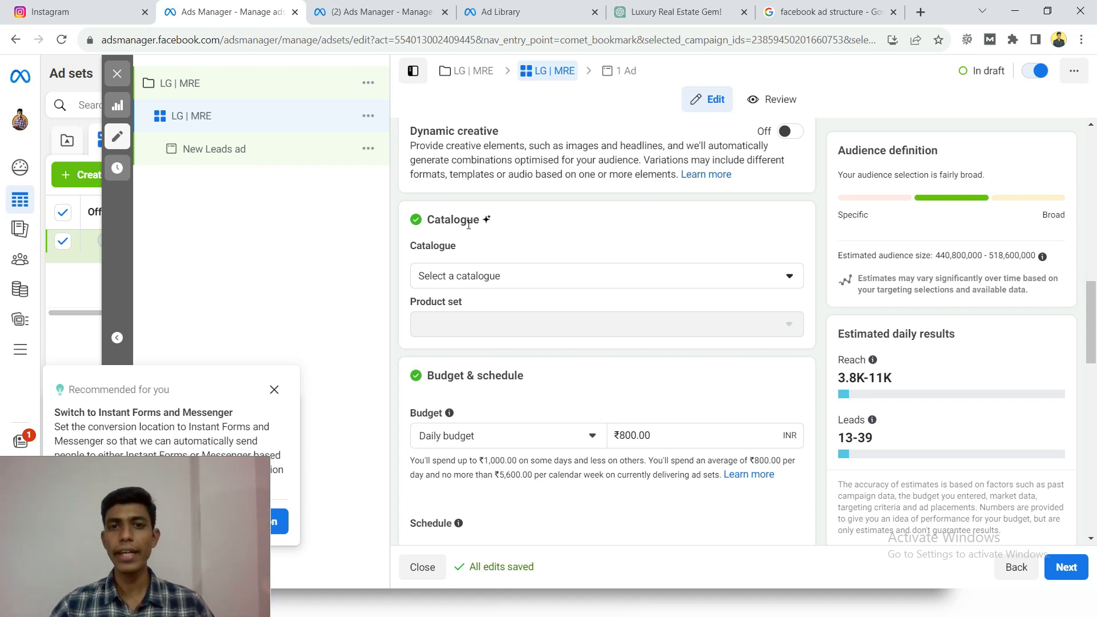
pyautogui.scroll(-4, 410, 252)
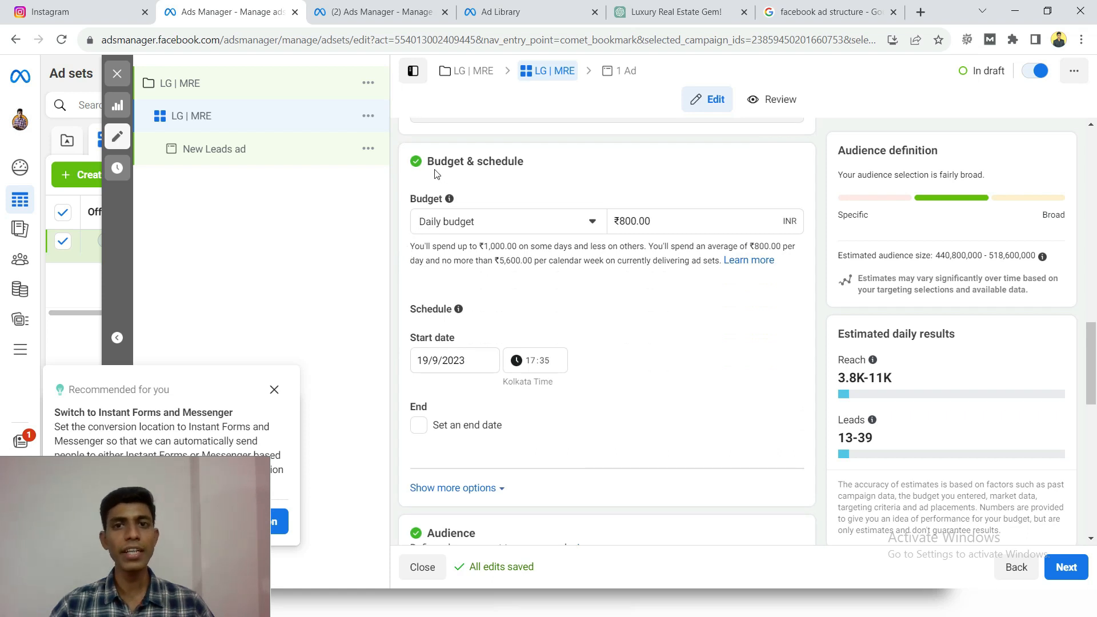
pyautogui.click(530, 230)
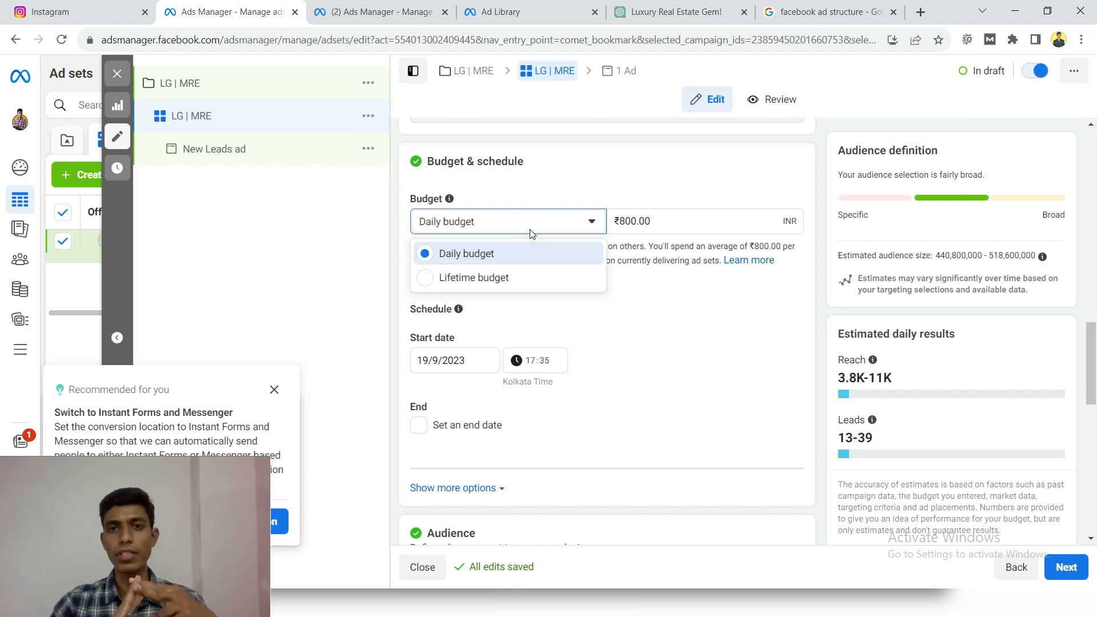
pyautogui.click(517, 280)
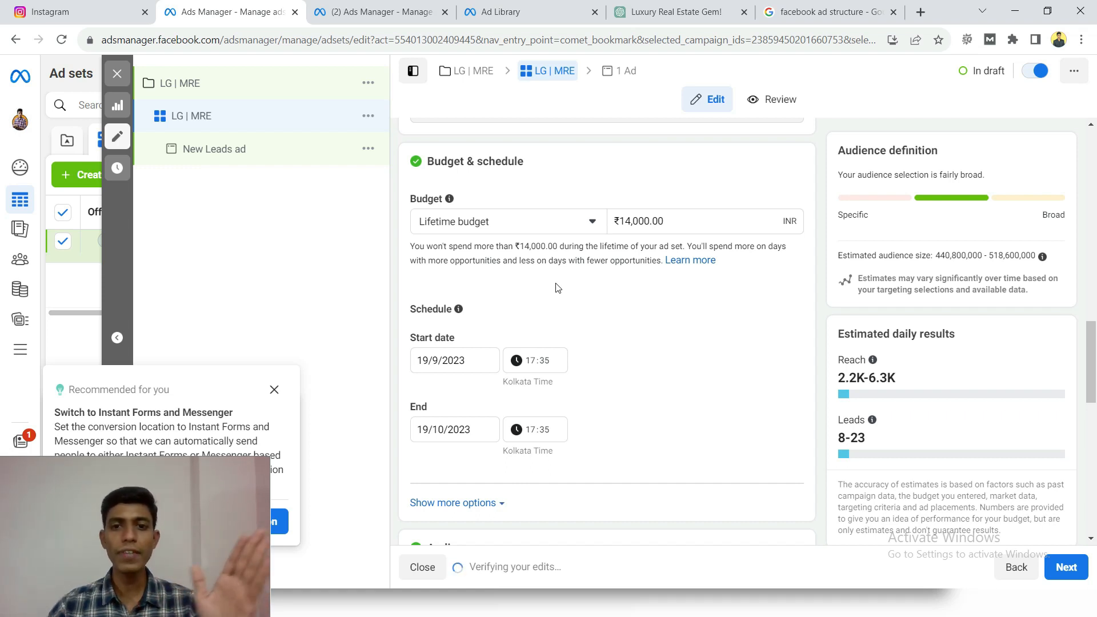
pyautogui.click(651, 222)
pyautogui.hotkey('ctrl', 'a')
pyautogui.write('5000')
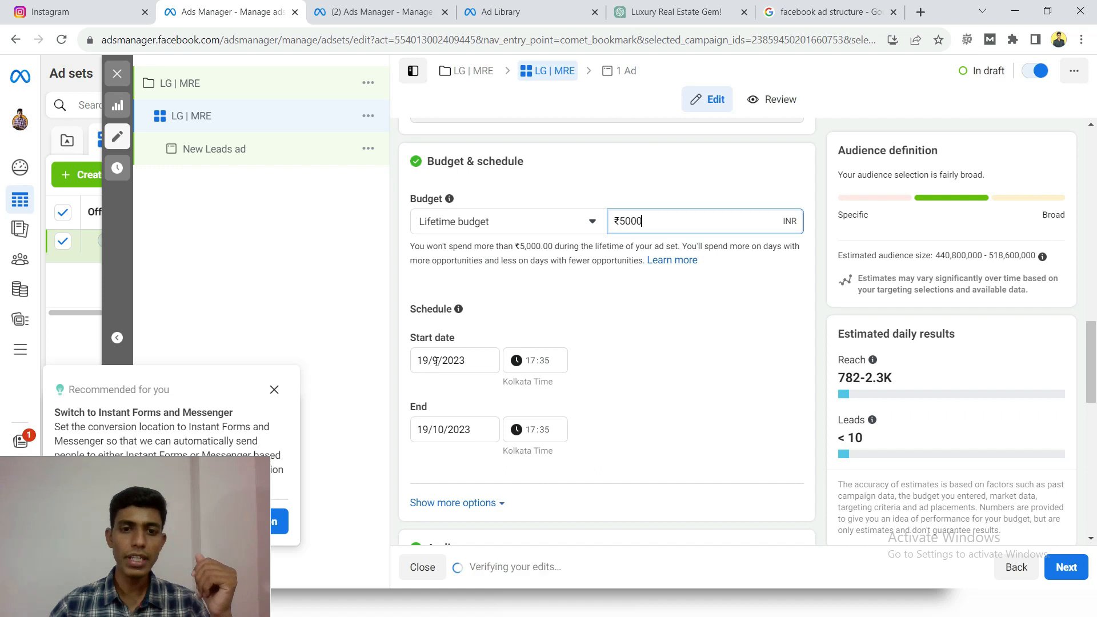
# - Schedule the ad set to start on 20/9/2023 and end on 27/9/2023
pyautogui.click(421, 362)
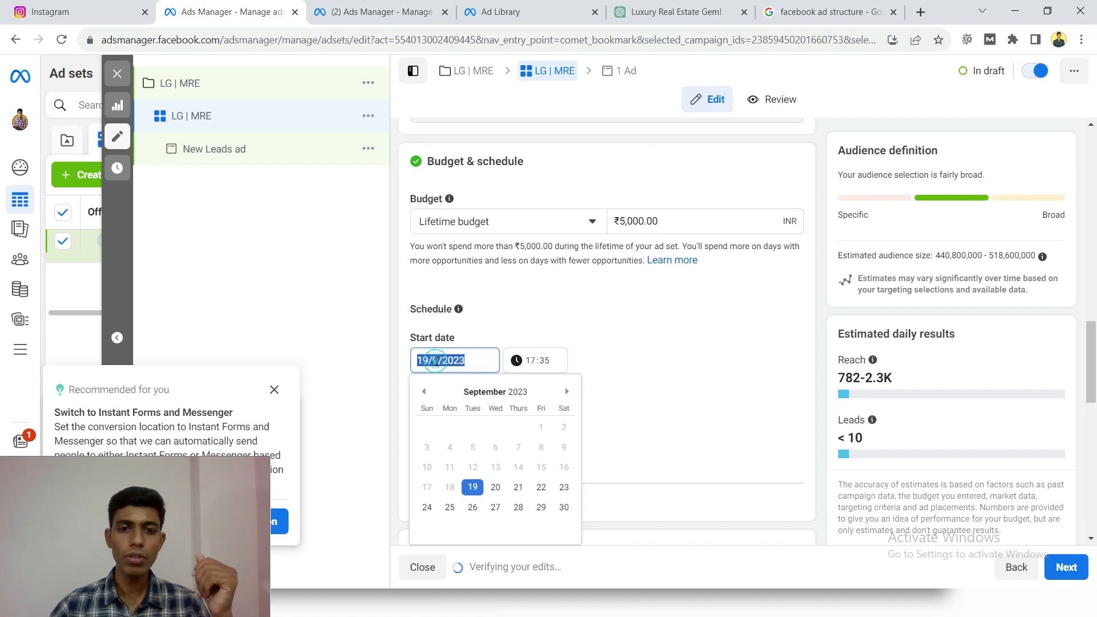
pyautogui.click(494, 486)
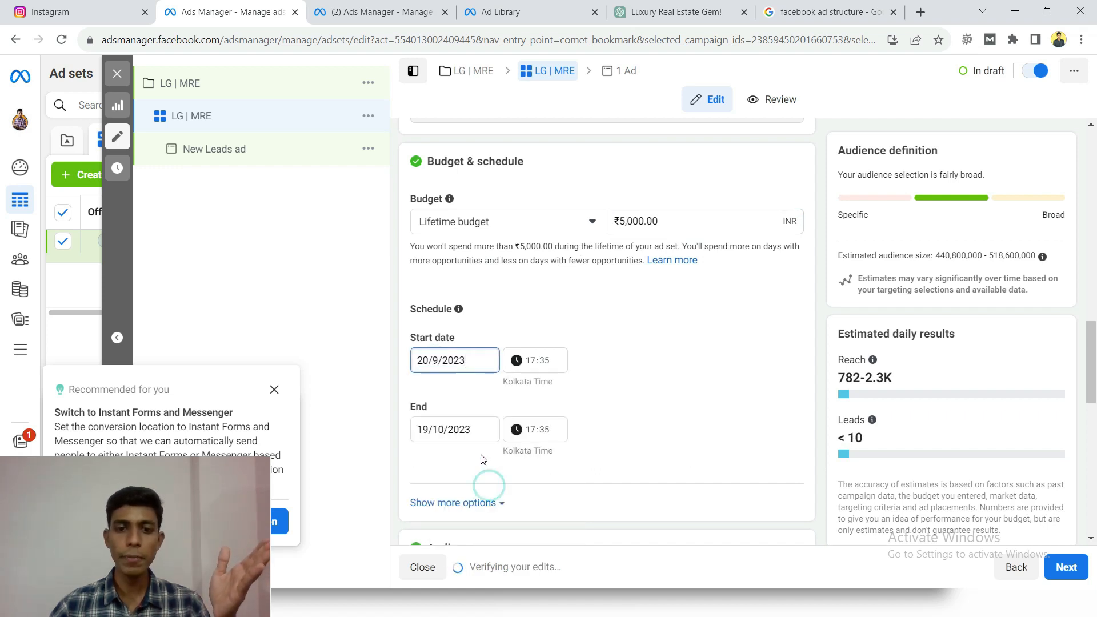
pyautogui.click(456, 433)
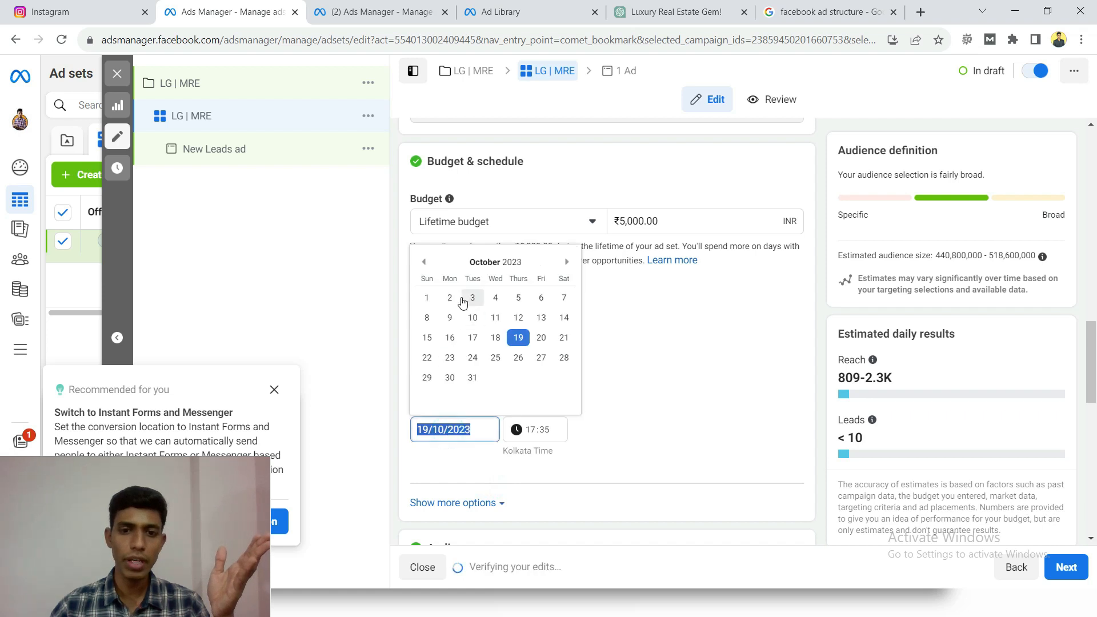
pyautogui.click(423, 262)
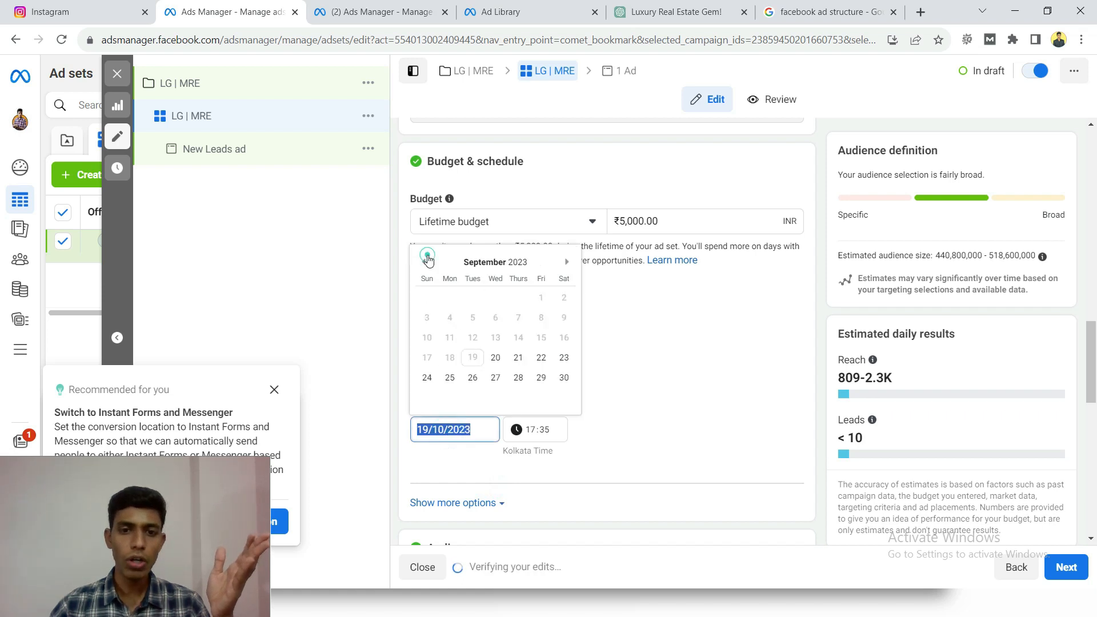
pyautogui.click(495, 378)
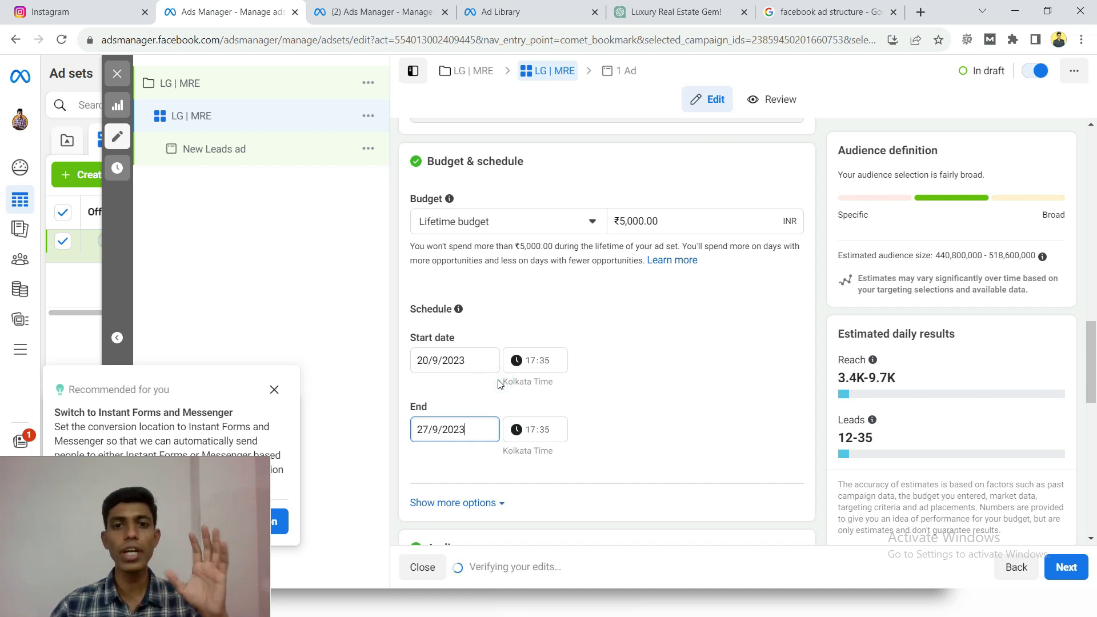
# - Change the budget type to Daily budget and remove the ad set's end date
pyautogui.click(509, 228)
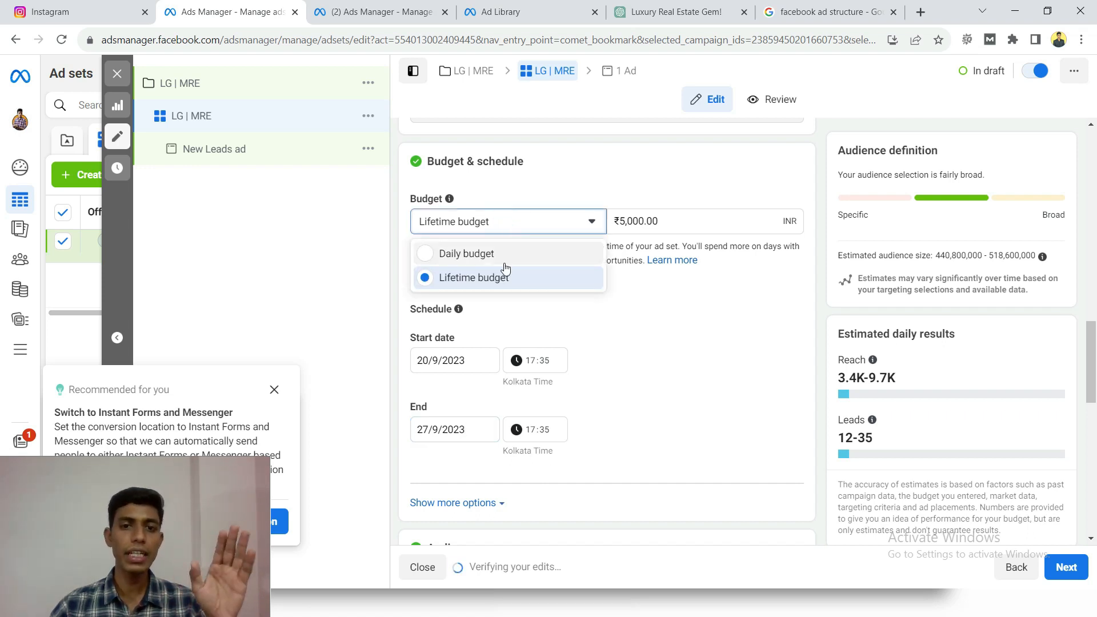
pyautogui.click(485, 254)
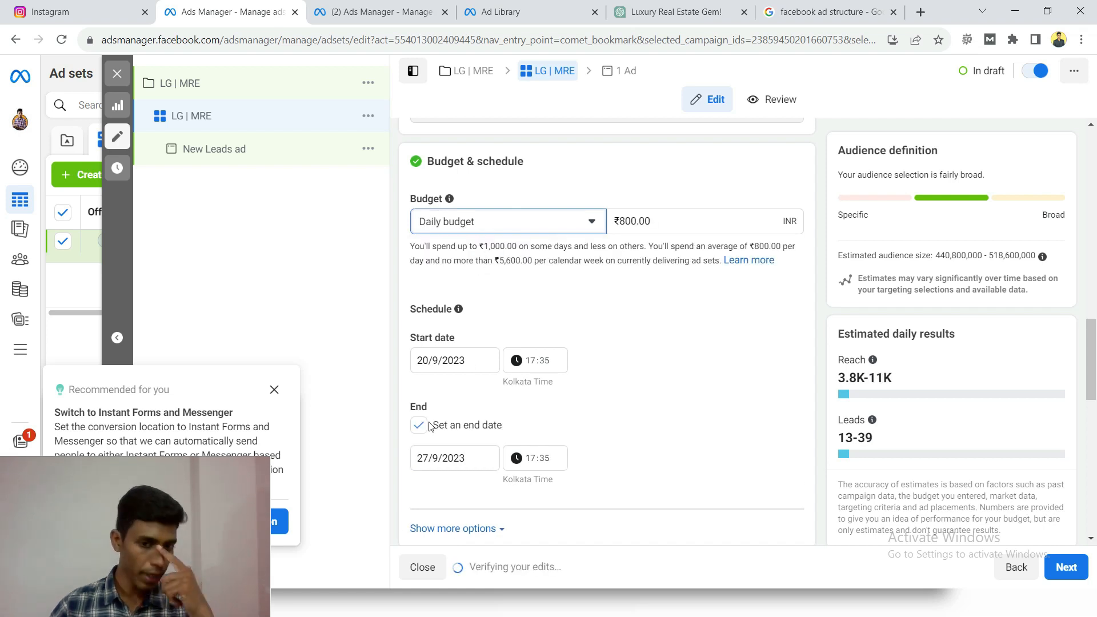
pyautogui.click(418, 425)
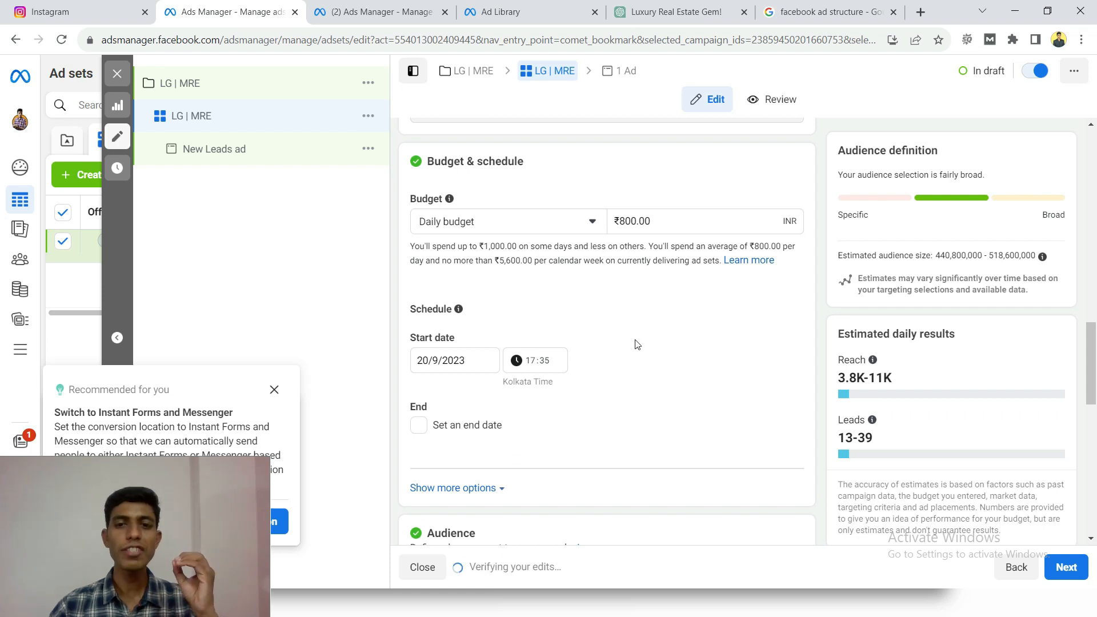
# - Set the daily budget to 300 INR
pyautogui.doubleClick(633, 222)
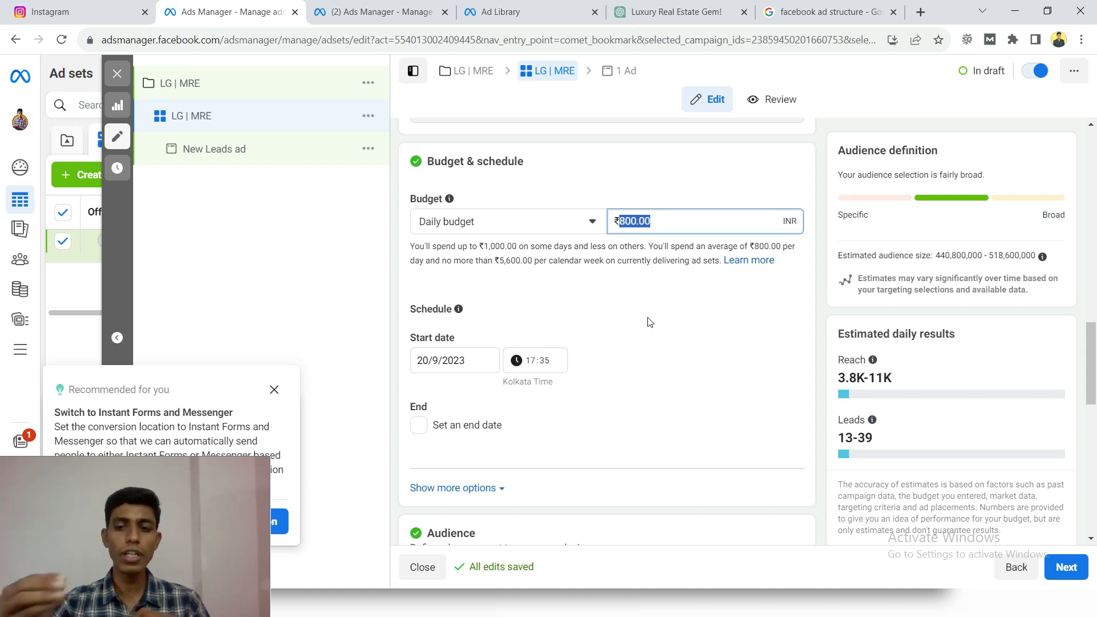
pyautogui.write('300')
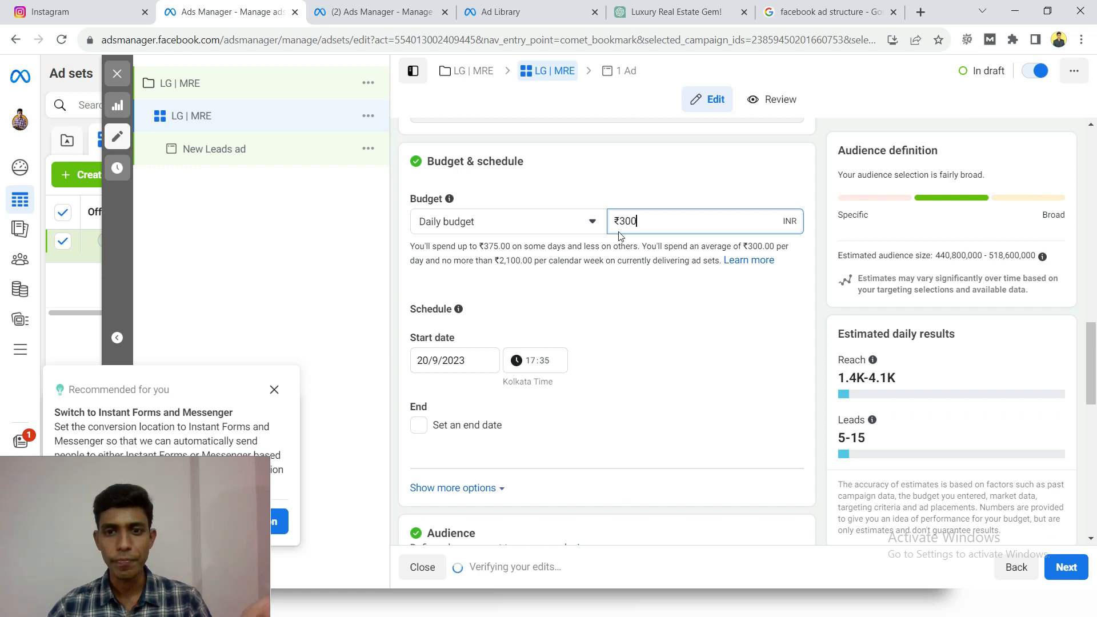
pyautogui.click(597, 266)
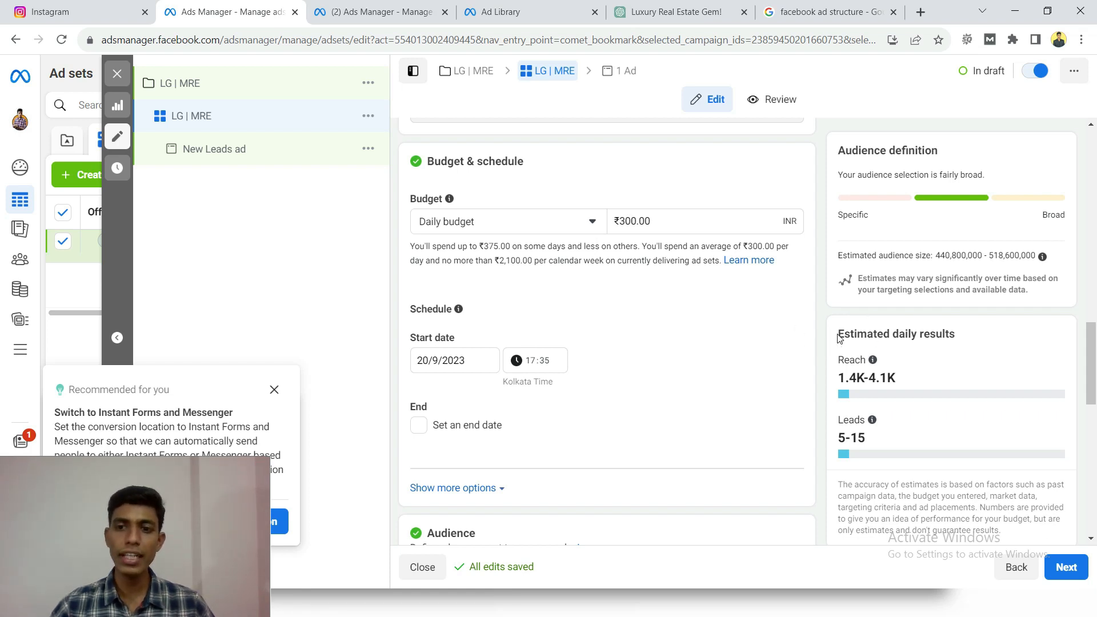
# - Examine the estimated daily reach and leads for the current daily budget
pyautogui.moveTo(839, 336); pyautogui.dragTo(967, 334)
pyautogui.click(944, 335)
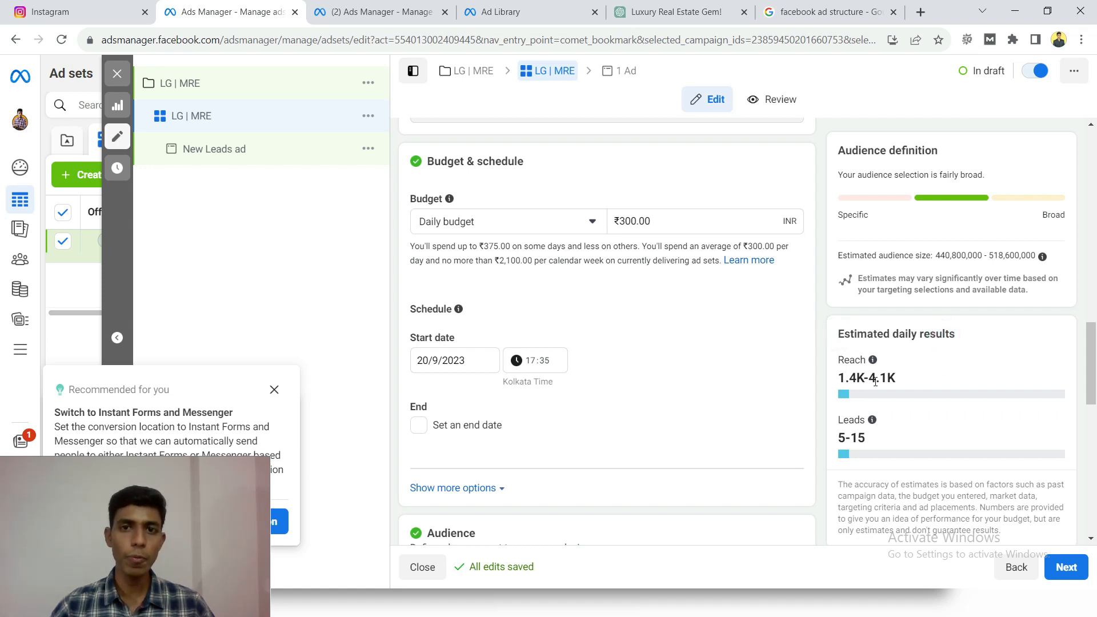
pyautogui.moveTo(837, 437); pyautogui.dragTo(876, 442)
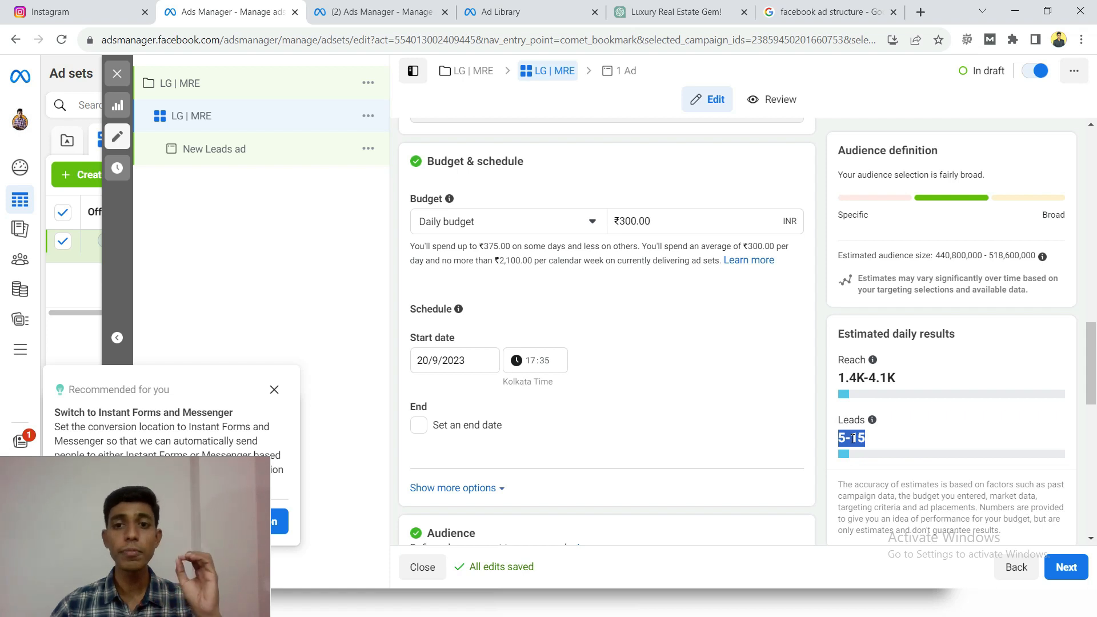
pyautogui.moveTo(838, 334); pyautogui.dragTo(888, 331)
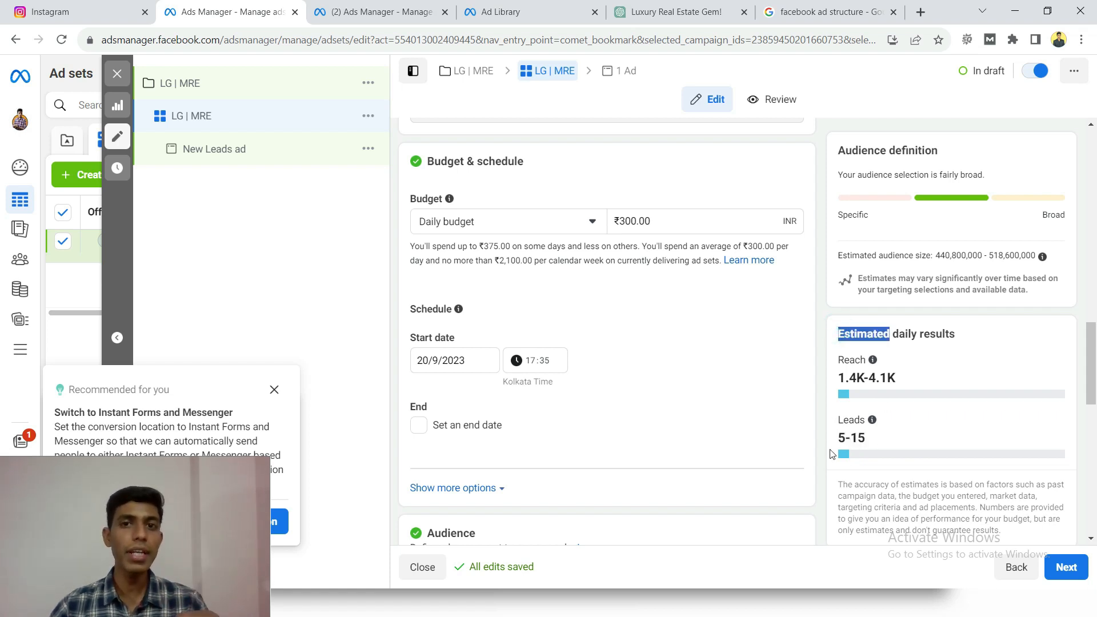
pyautogui.click(597, 264)
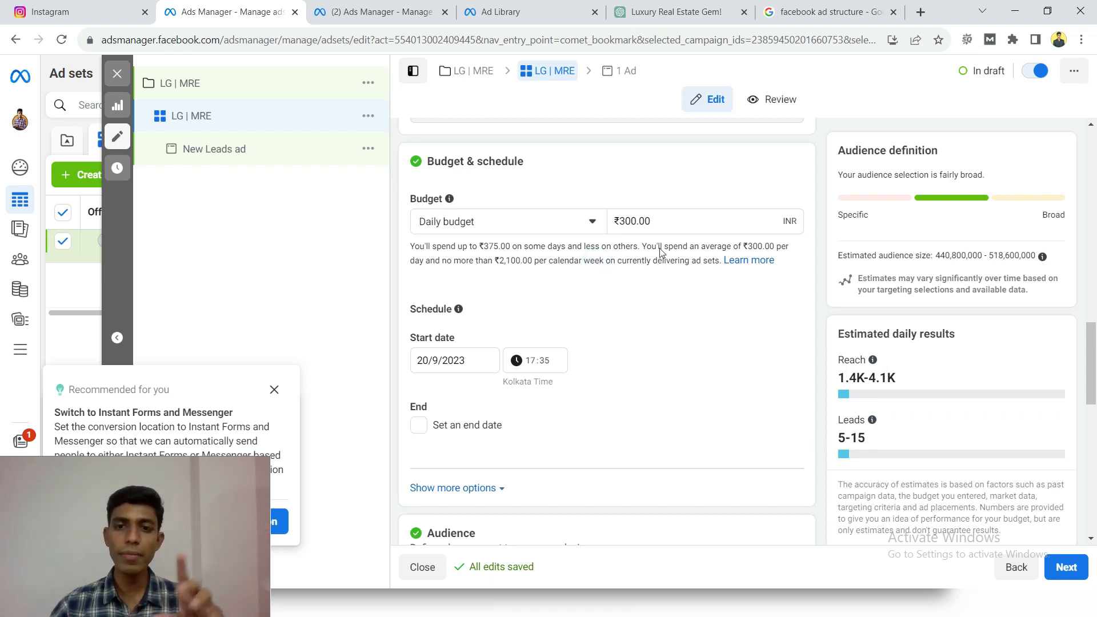
# - Try a daily budget of 1,000 INR to compare the estimated leads, and set it back to 300 INR
pyautogui.doubleClick(635, 222)
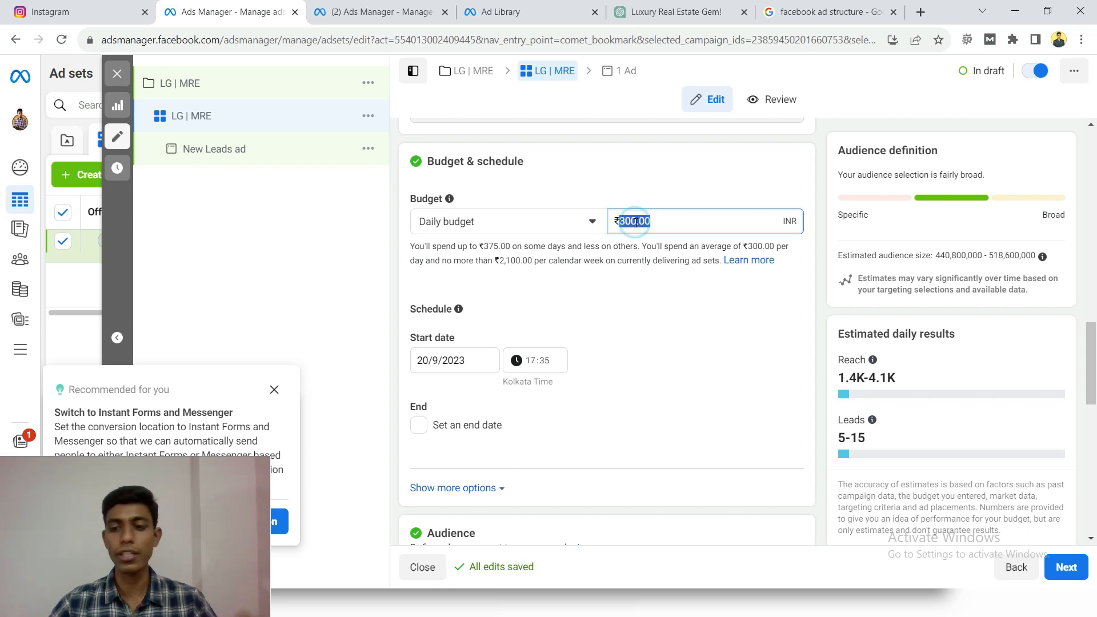
pyautogui.write('1000')
pyautogui.click(676, 291)
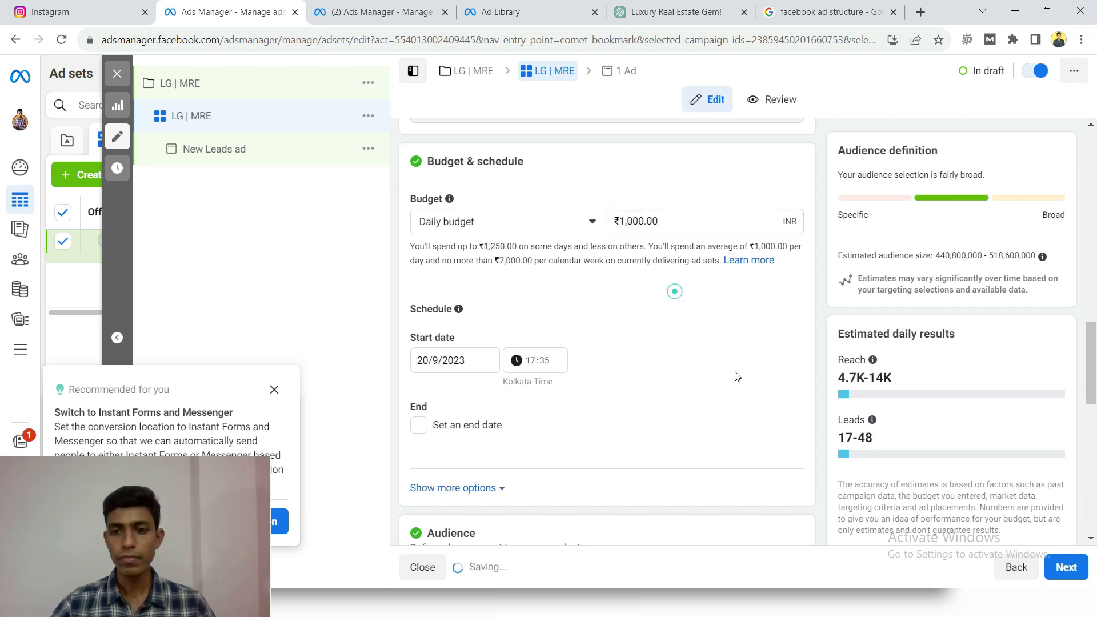
pyautogui.moveTo(835, 439); pyautogui.dragTo(878, 439)
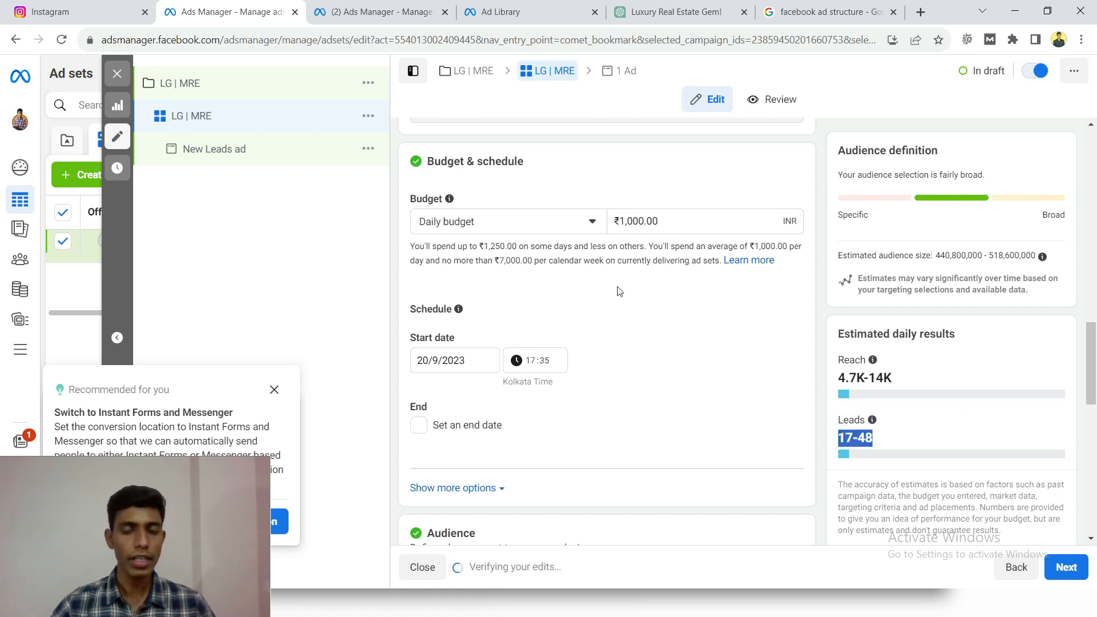
pyautogui.doubleClick(644, 219)
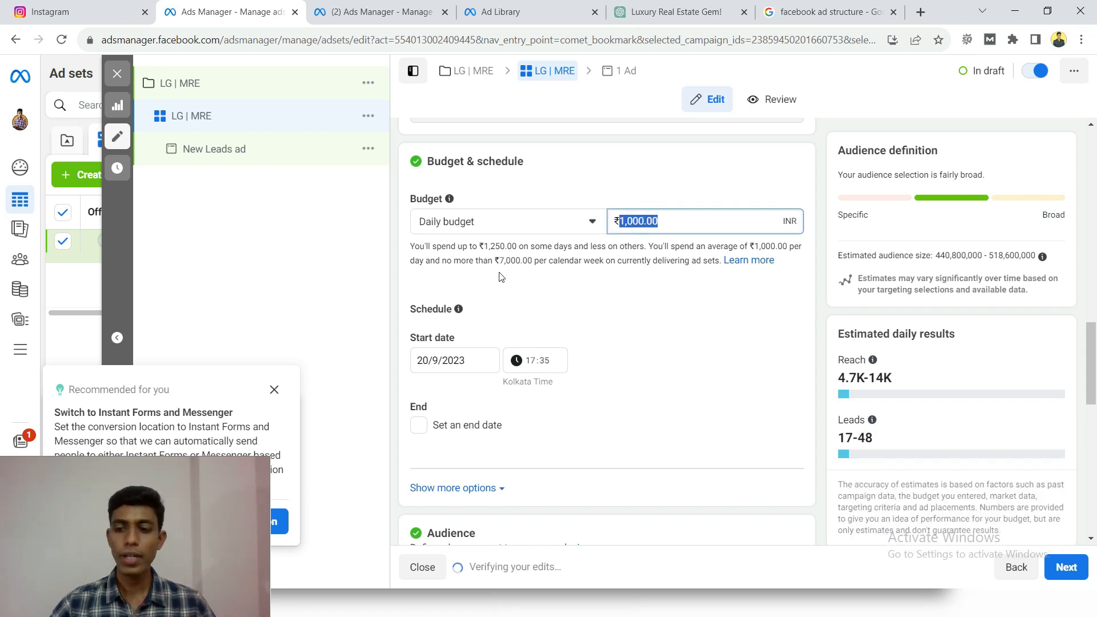
pyautogui.write('300')
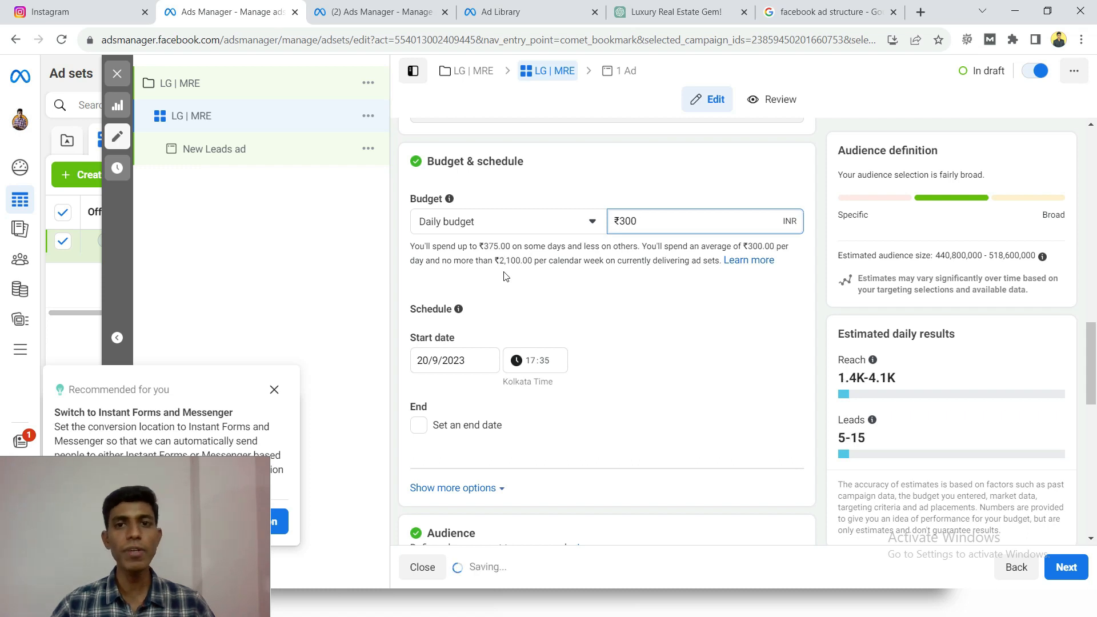
pyautogui.click(566, 258)
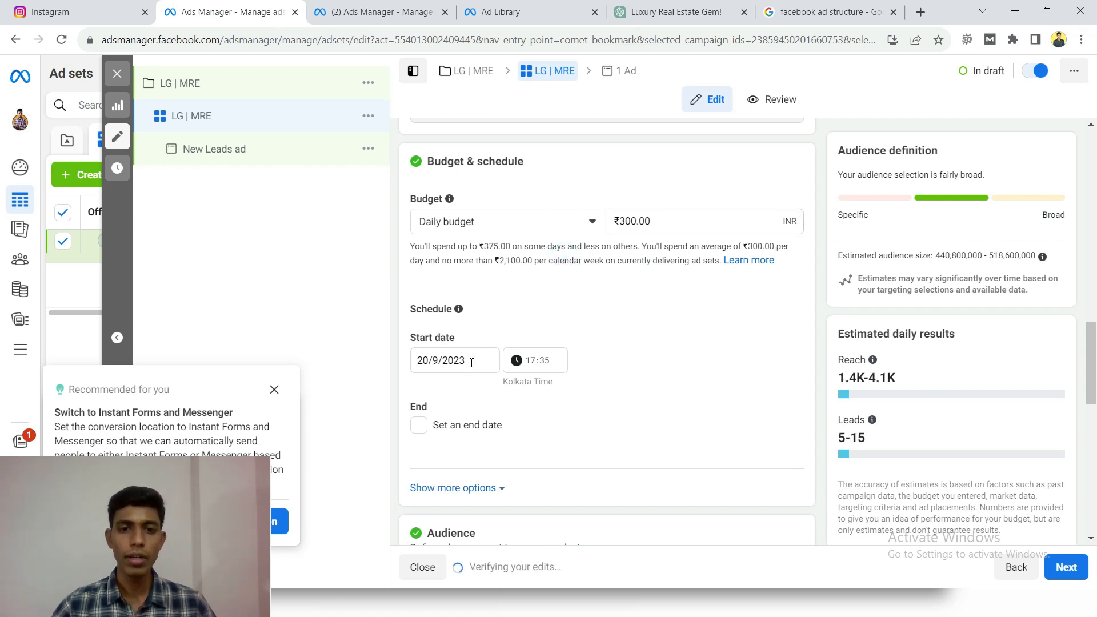
# - Keep 20/9/2023 as the ad set's start date and set its start time to 08:00
pyautogui.click(427, 361)
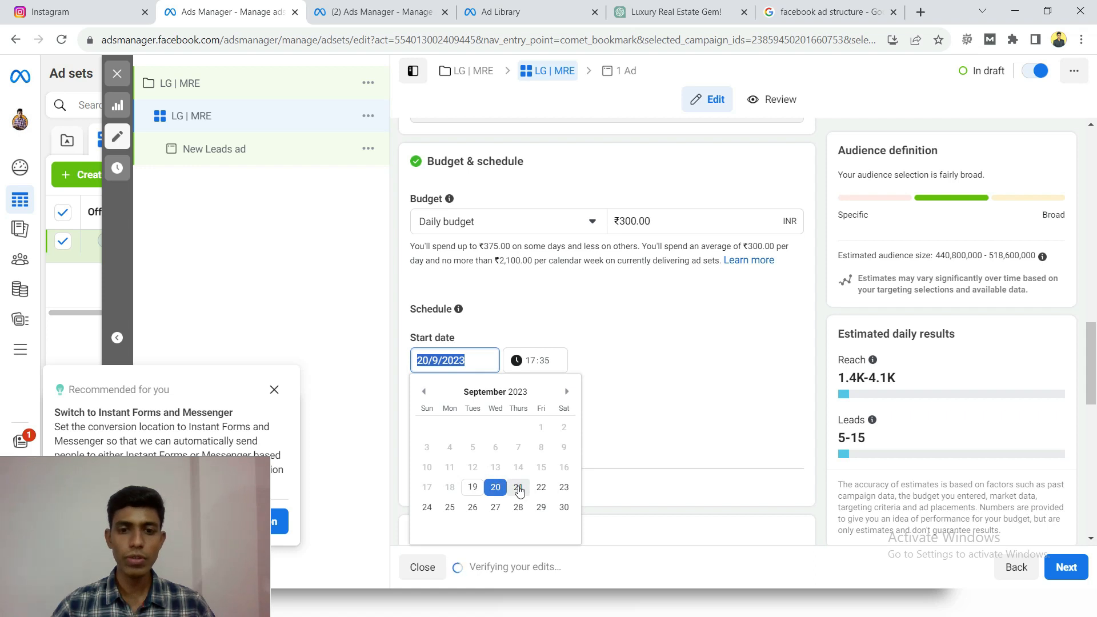
pyautogui.click(495, 489)
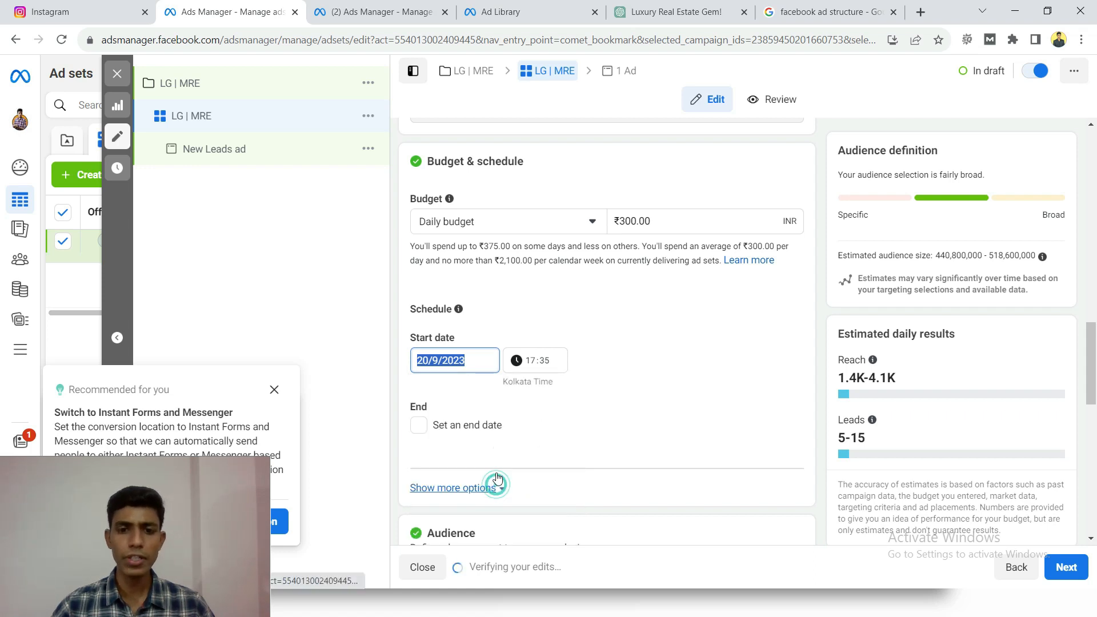
pyautogui.click(530, 366)
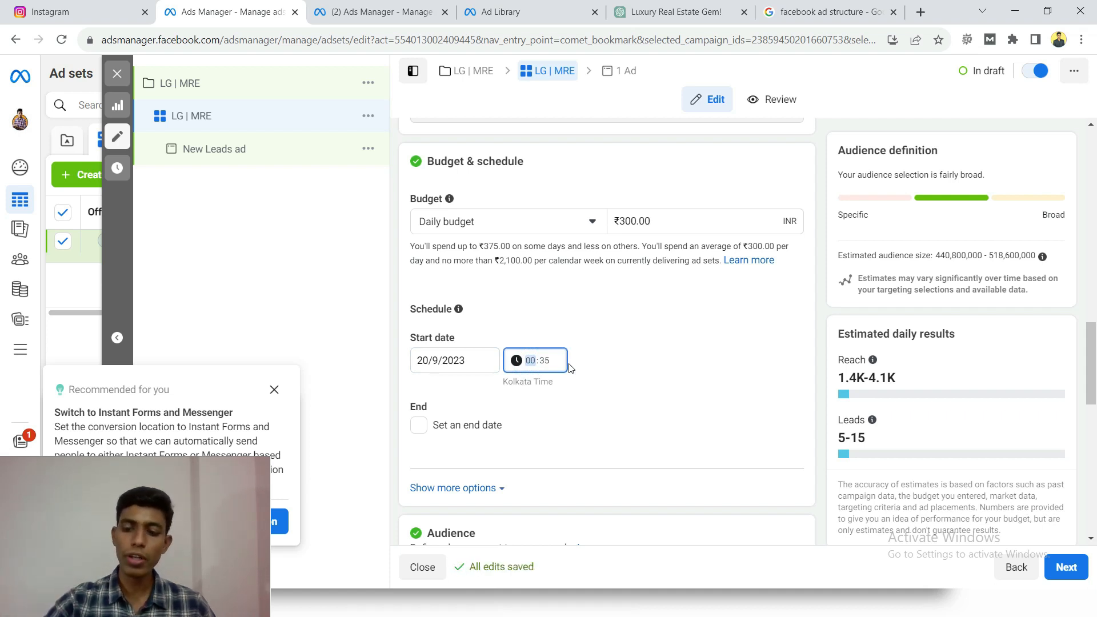
pyautogui.click(543, 363)
pyautogui.write('00')
pyautogui.click(623, 359)
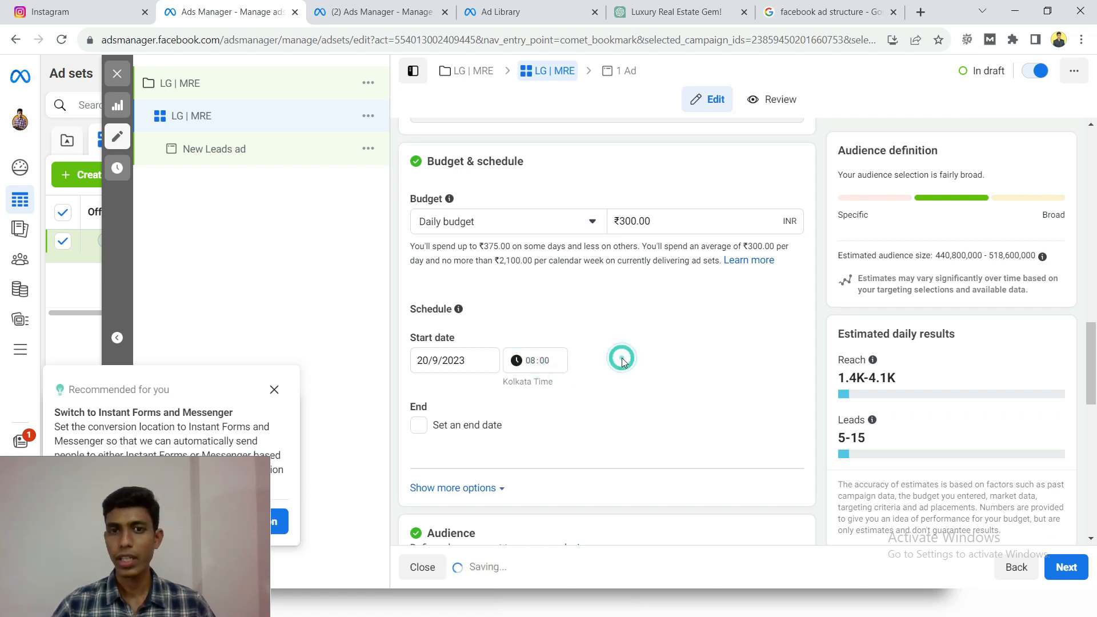
# - Enable the optional end date, open its calendar, and turn the end date off again
pyautogui.scroll(-1, 471, 390)
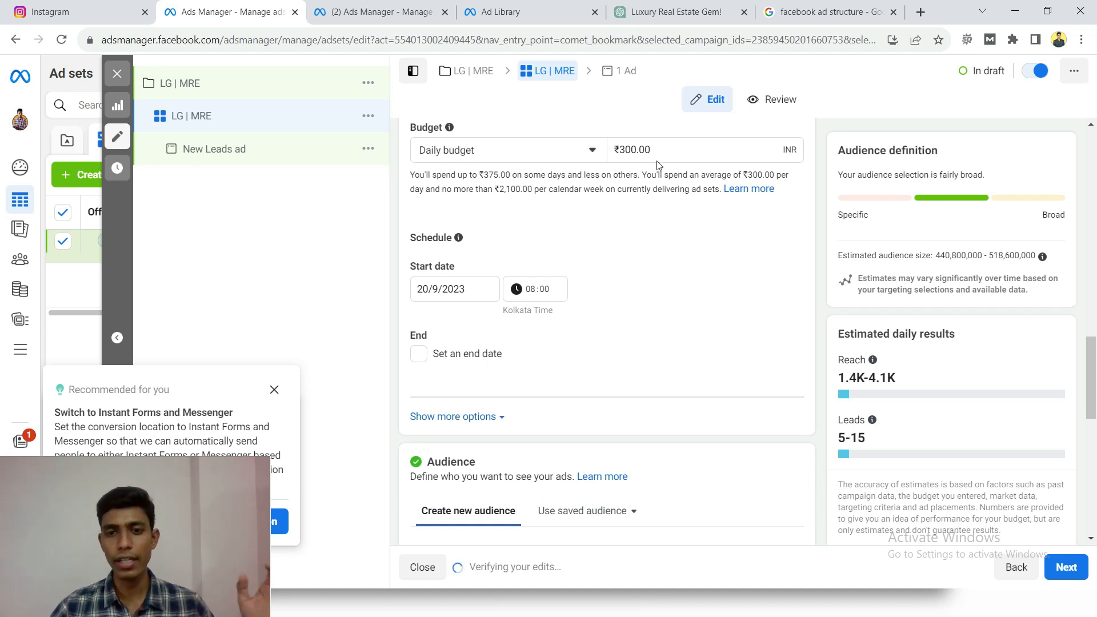
pyautogui.click(415, 360)
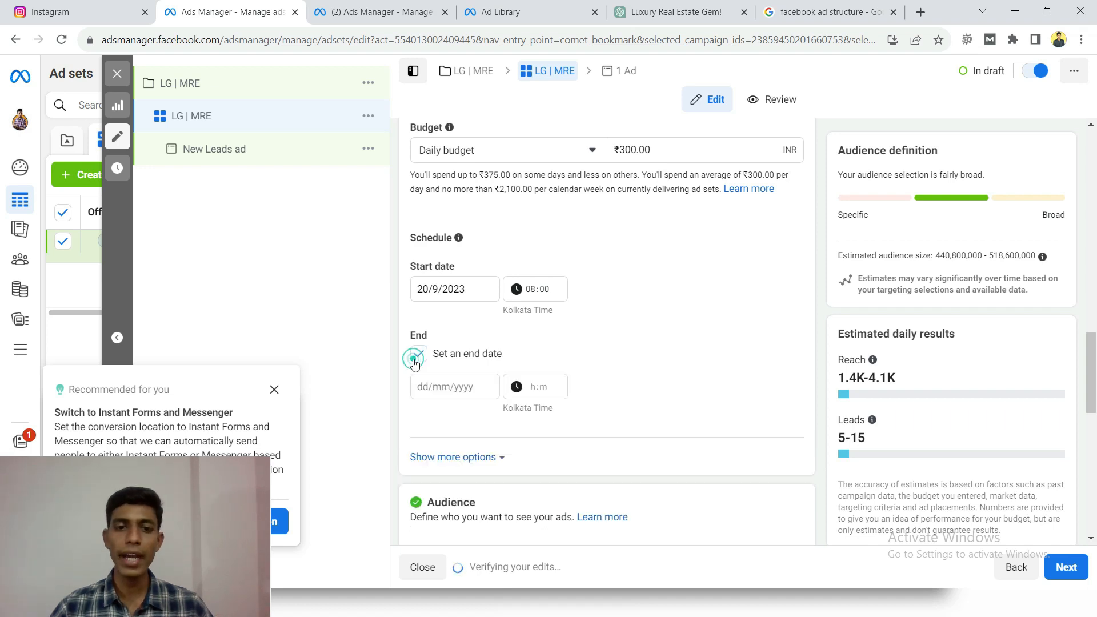
pyautogui.click(442, 392)
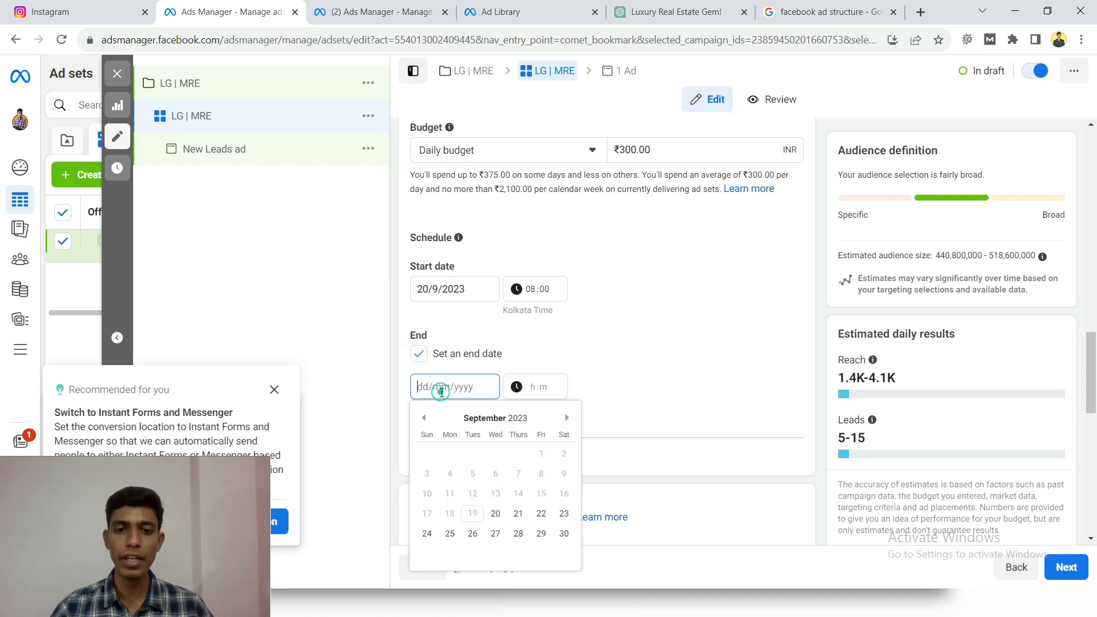
pyautogui.click(416, 355)
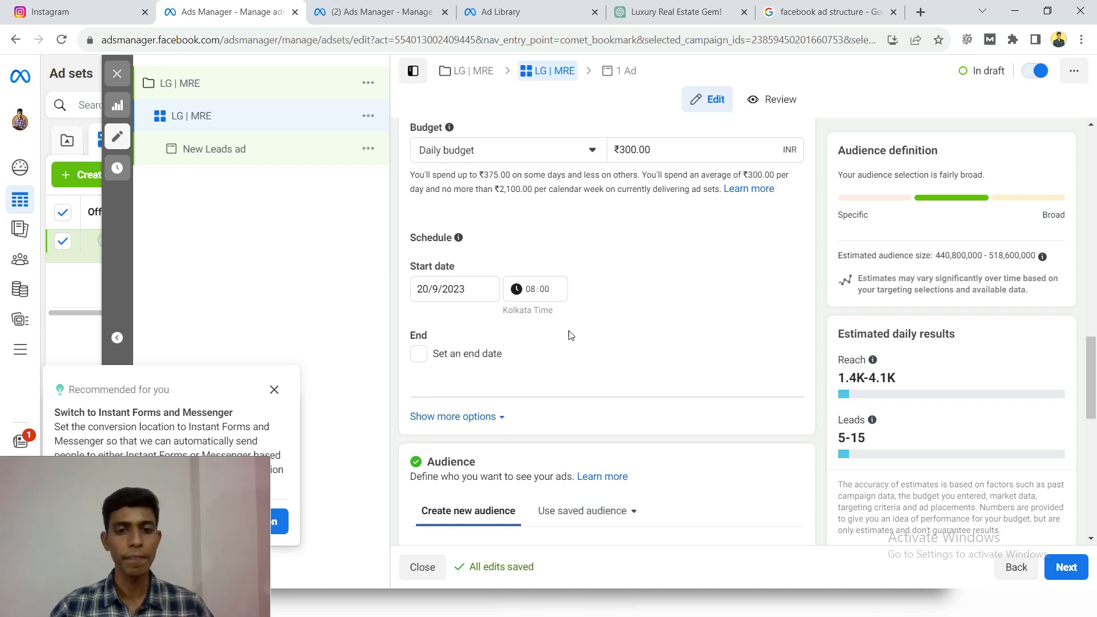
# - Open the audience's locations for editing and remove India from the included locations
pyautogui.scroll(-5, 571, 335)
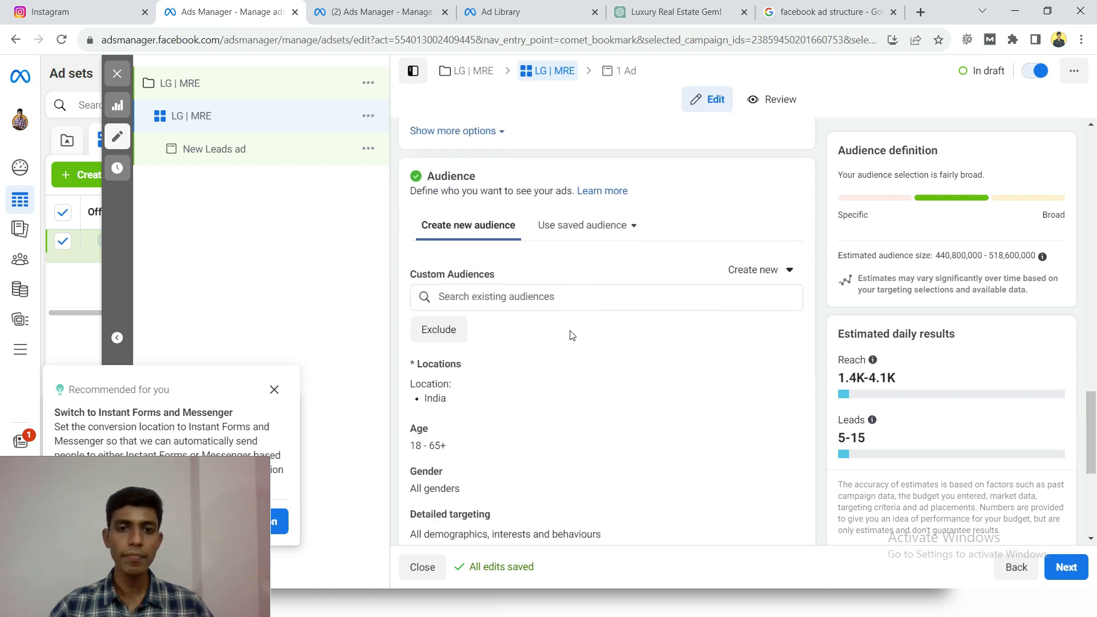
pyautogui.doubleClick(451, 176)
pyautogui.click(483, 177)
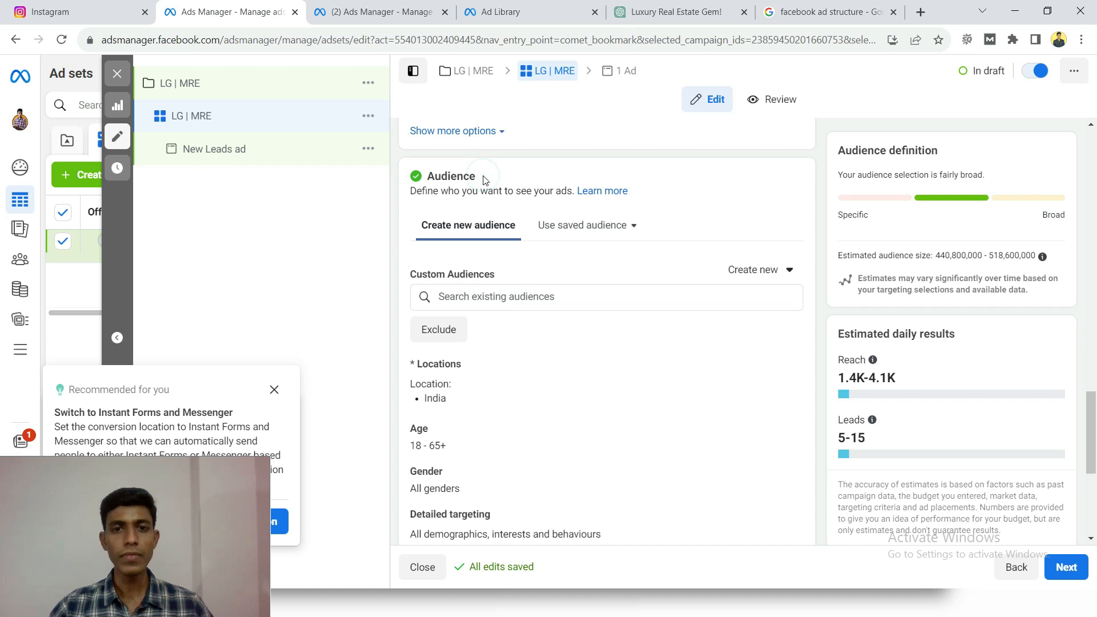
pyautogui.scroll(-1, 514, 274)
pyautogui.scroll(1, 517, 287)
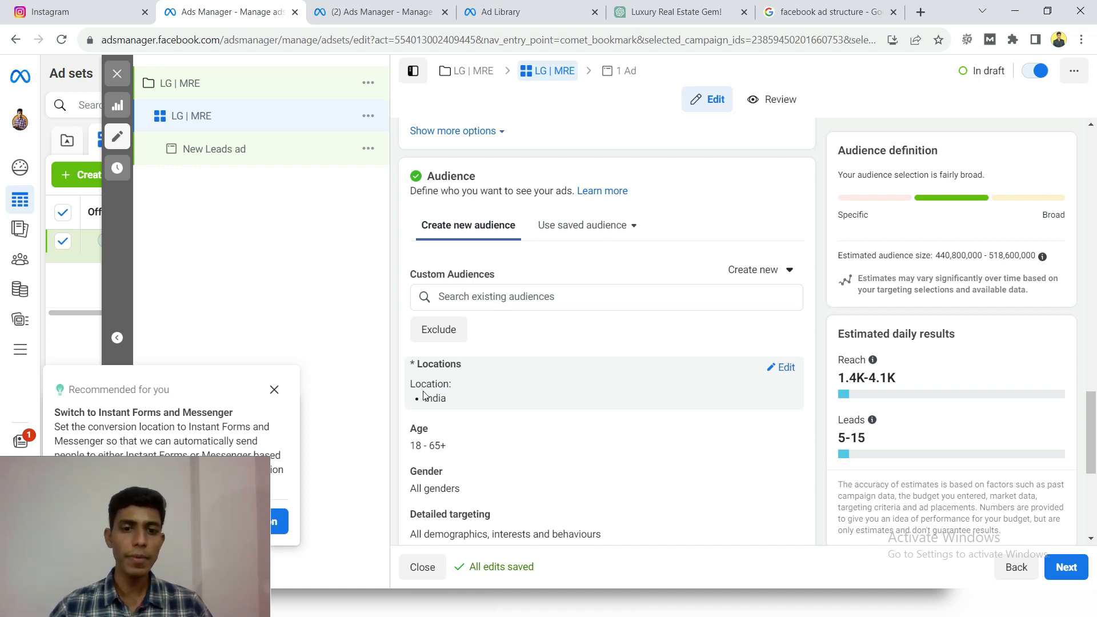
pyautogui.click(780, 368)
pyautogui.scroll(-1, 629, 371)
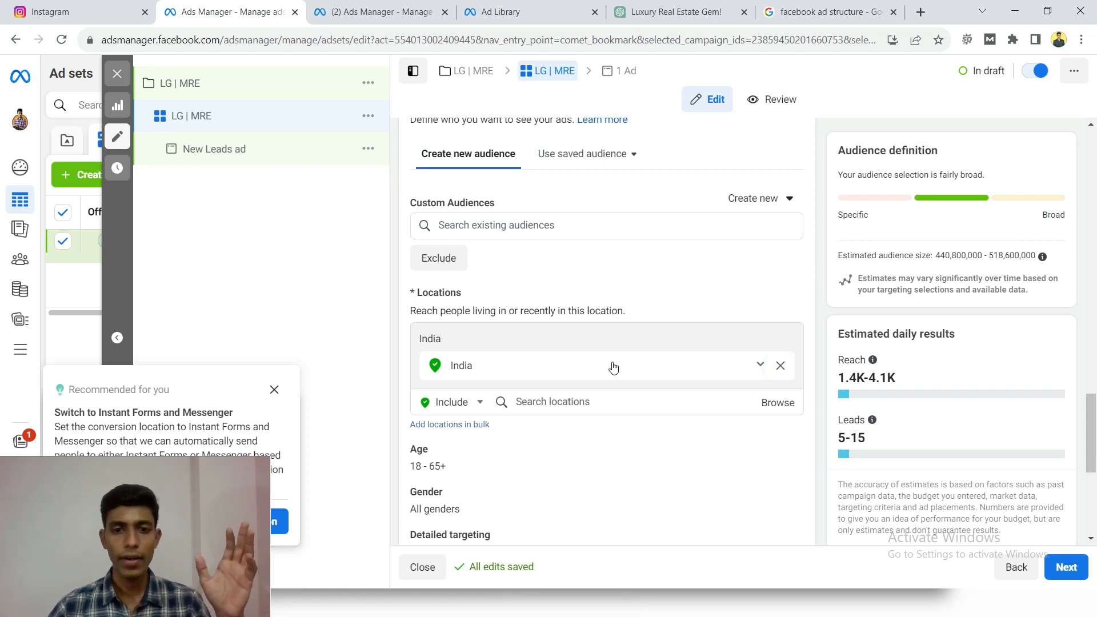
pyautogui.click(780, 366)
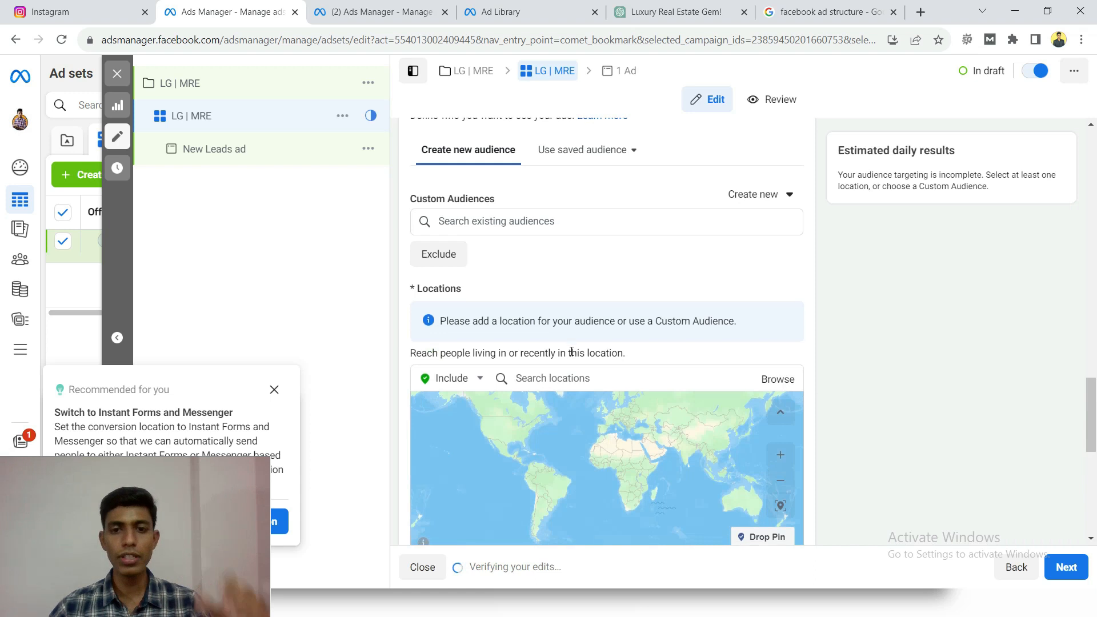
# - Add the city of Mumbai, Maharashtra, as an included location for the audience
pyautogui.scroll(-3, 564, 268)
pyautogui.click(564, 240)
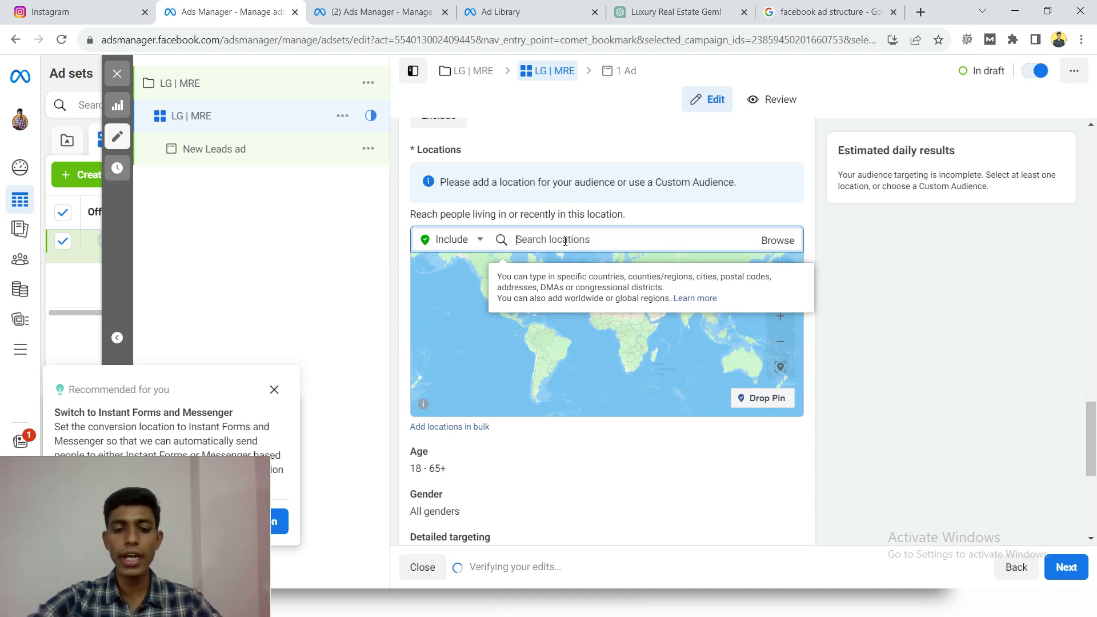
pyautogui.write('mumbai')
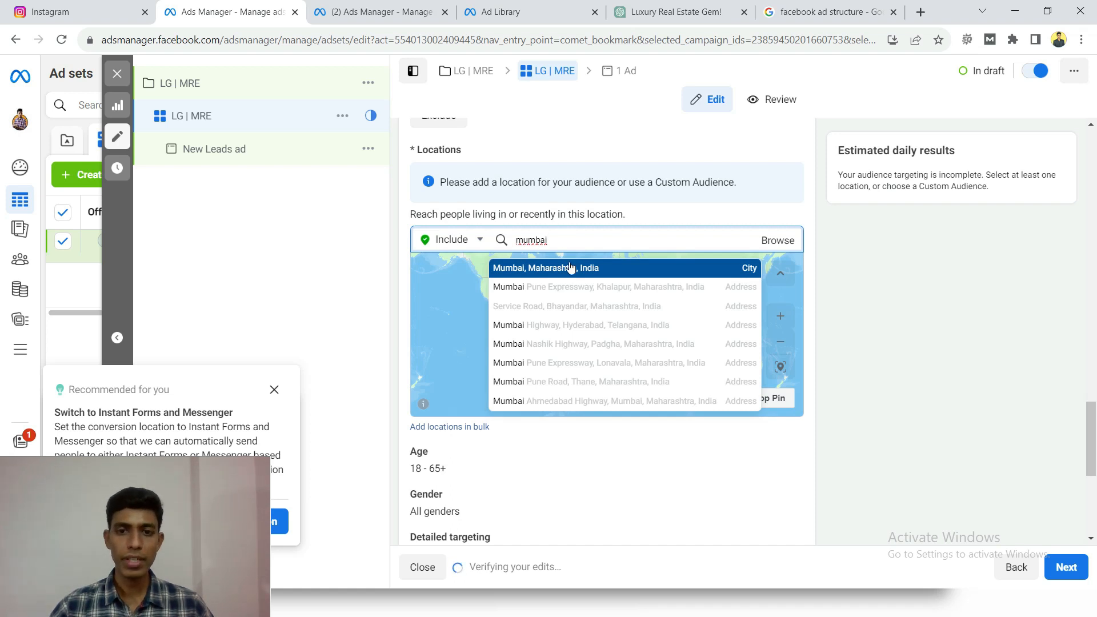
pyautogui.click(569, 267)
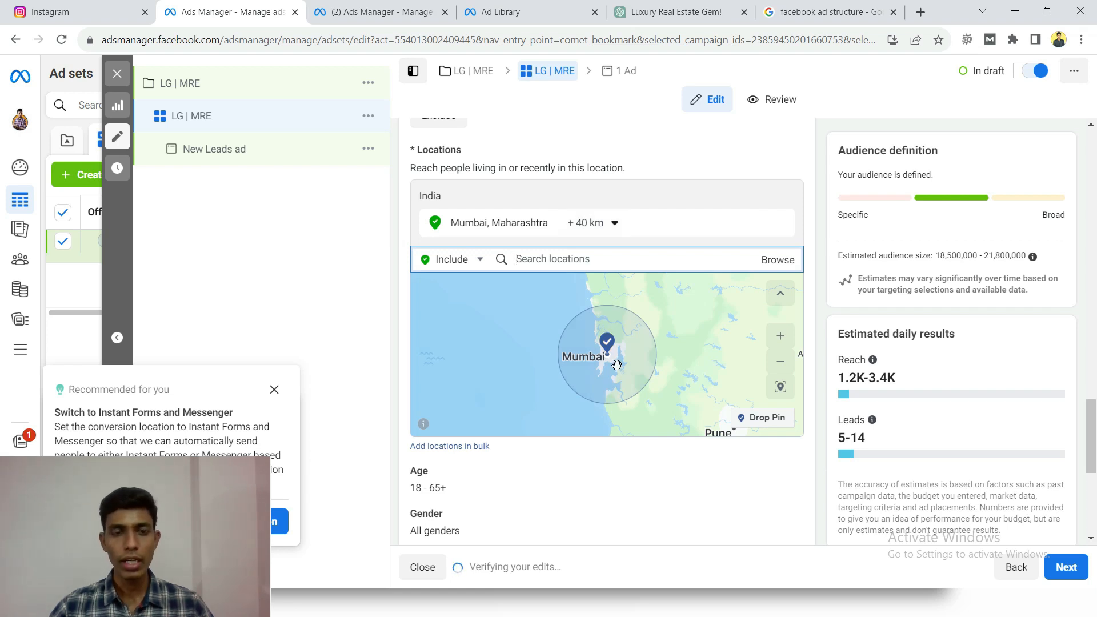
# - Examine the location map around Mumbai's targeting radius and the area towards Lonavala and Pune
pyautogui.scroll(2, 610, 360)
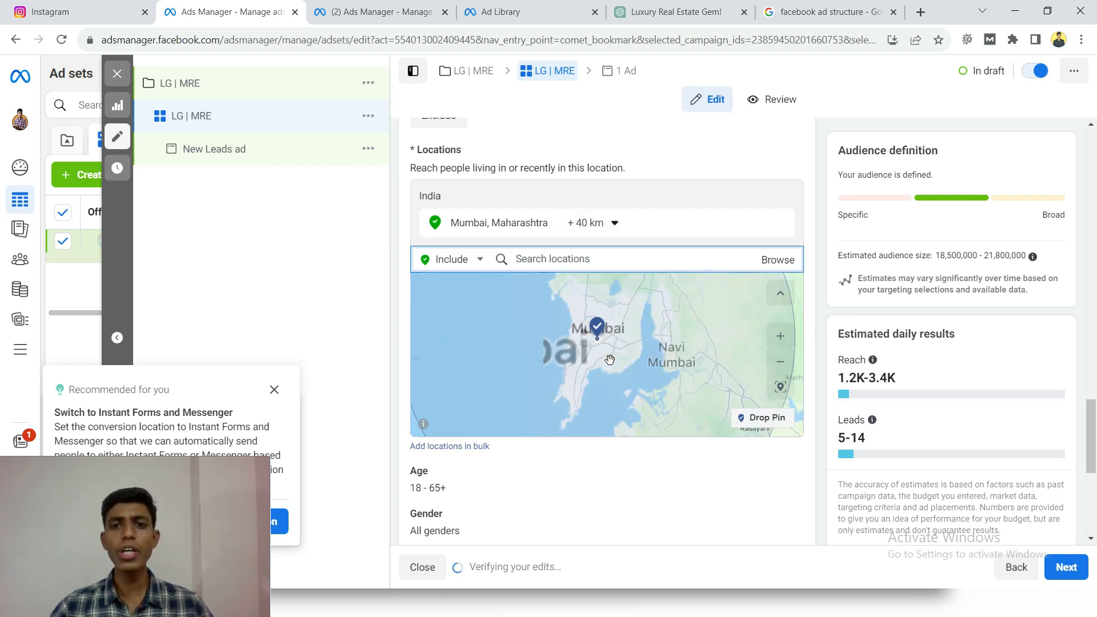
pyautogui.scroll(-2, 610, 360)
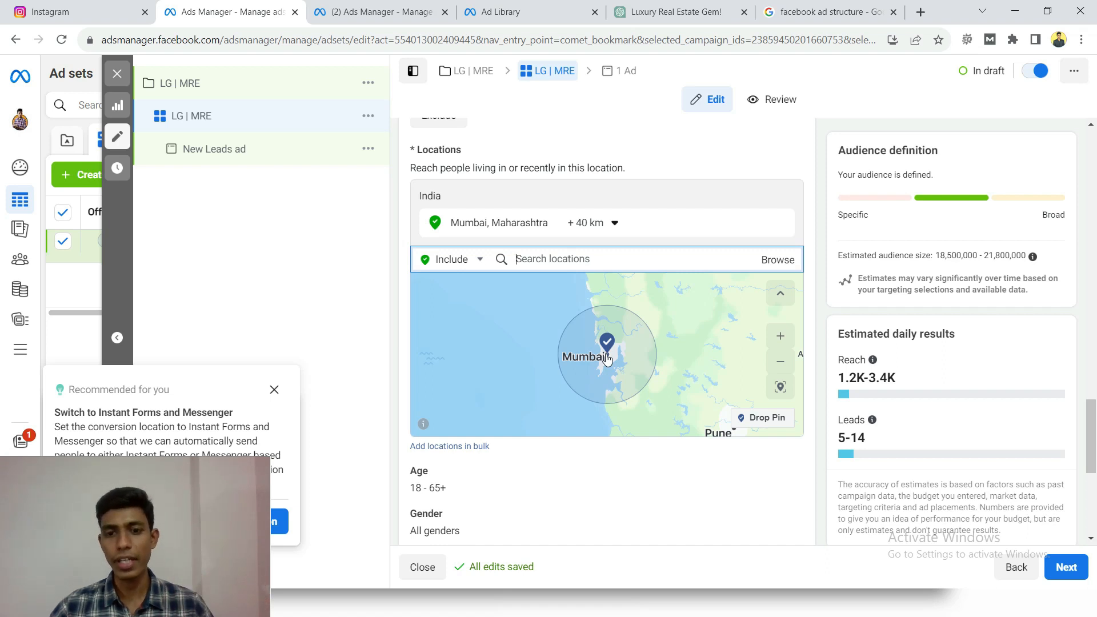
pyautogui.moveTo(668, 363); pyautogui.dragTo(629, 353)
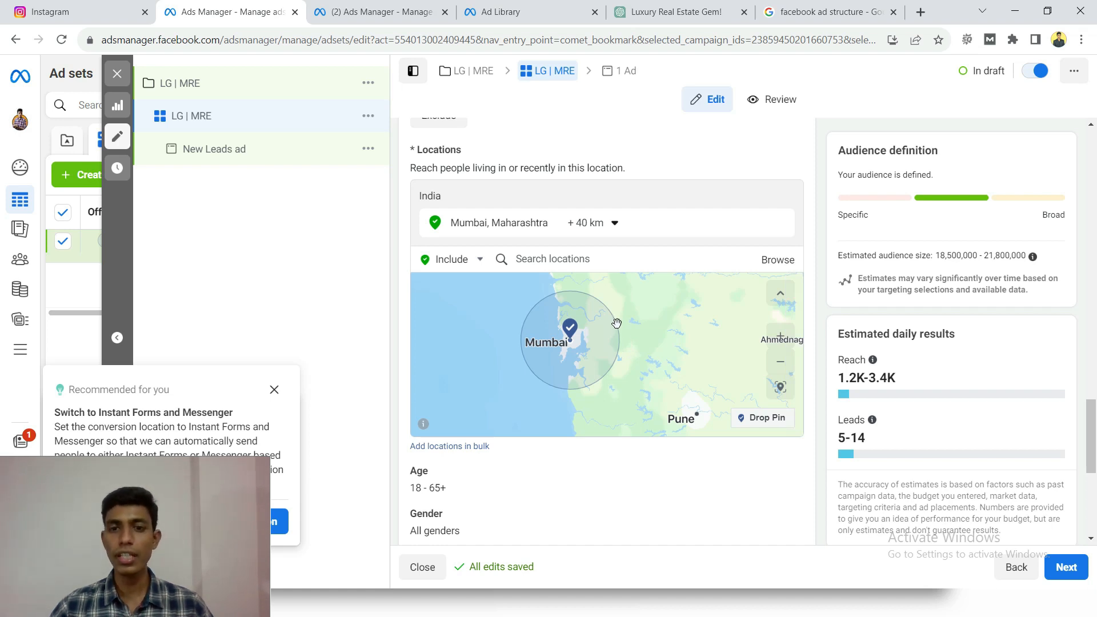
pyautogui.scroll(3, 622, 343)
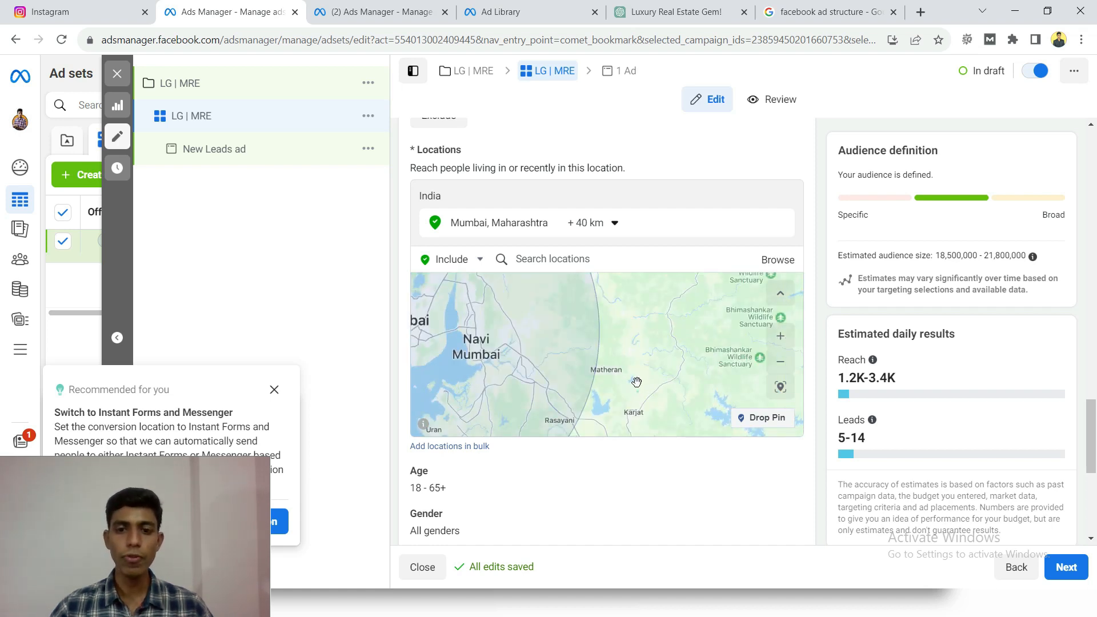
pyautogui.moveTo(636, 383); pyautogui.dragTo(616, 292)
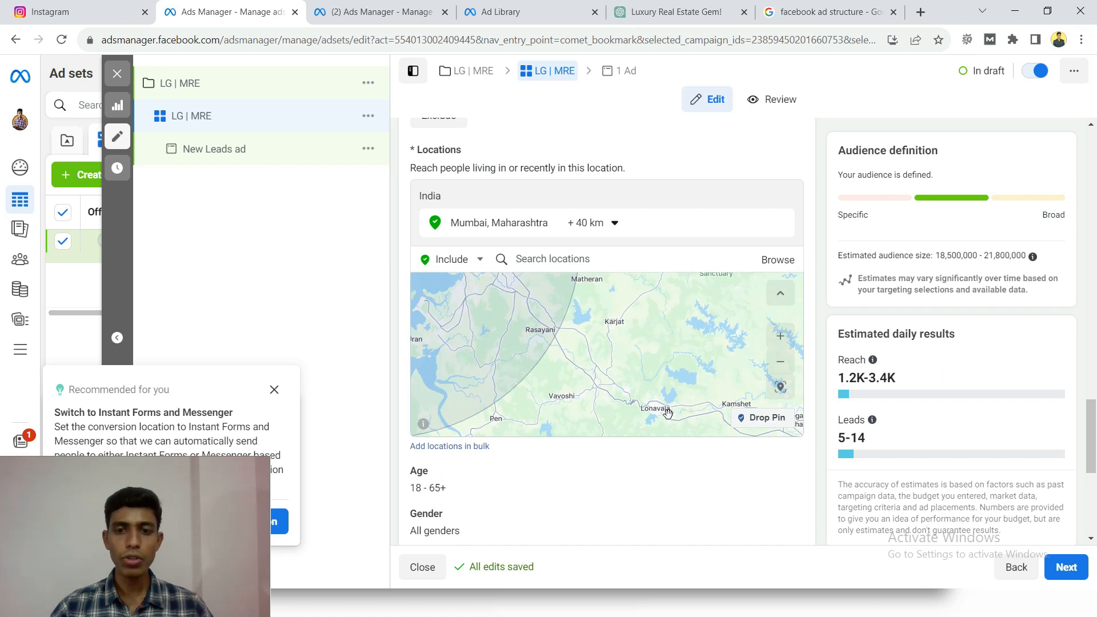
pyautogui.moveTo(667, 412); pyautogui.dragTo(636, 371)
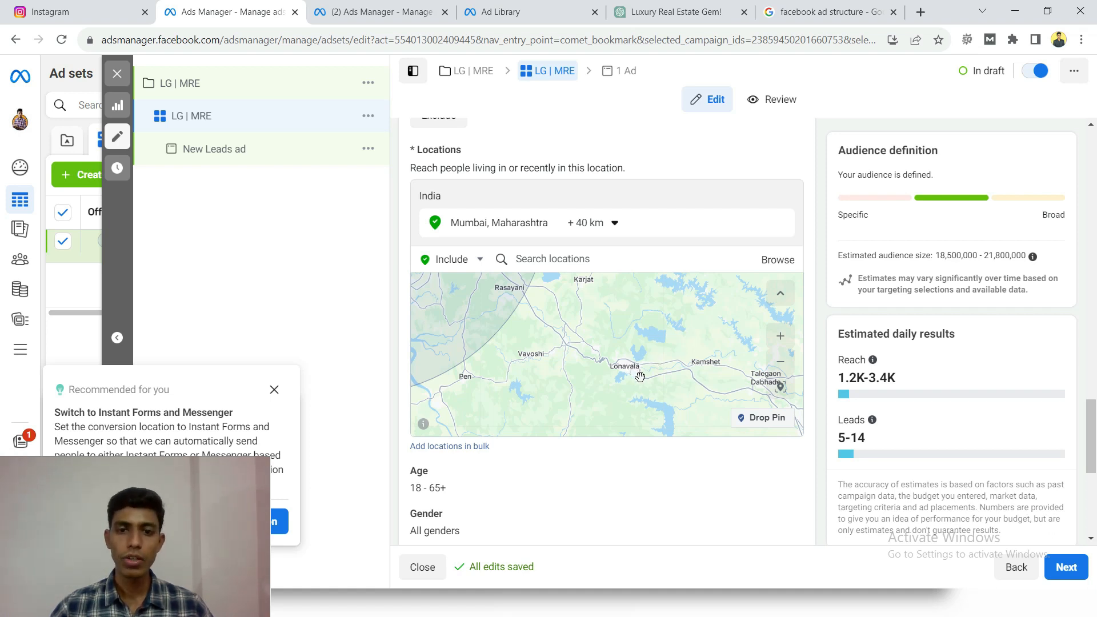
pyautogui.moveTo(653, 364); pyautogui.dragTo(633, 332)
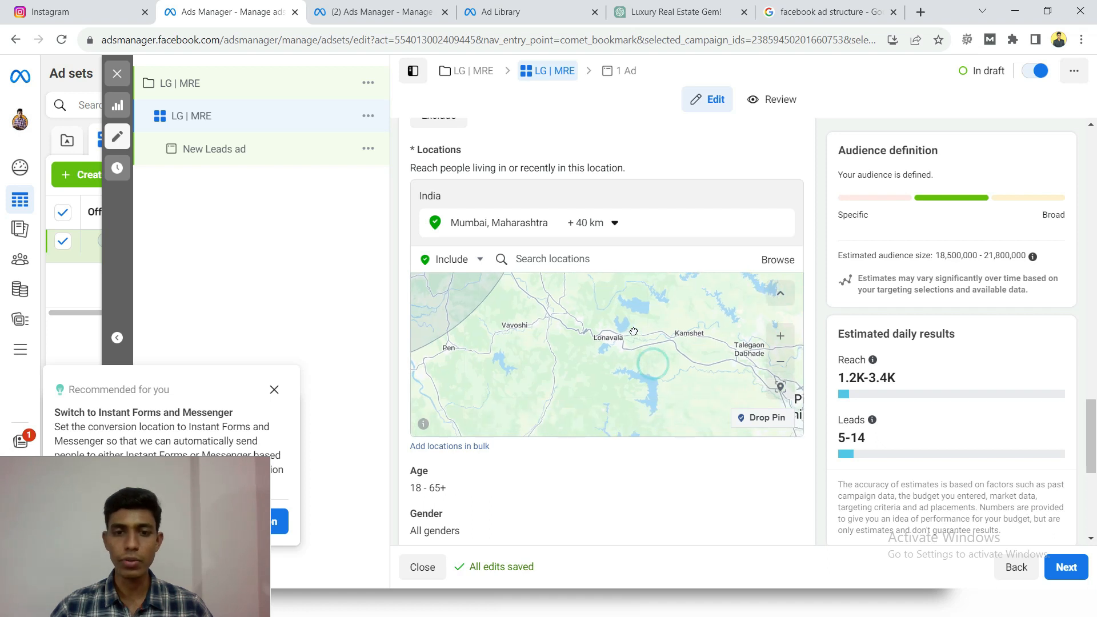
pyautogui.scroll(-3, 562, 341)
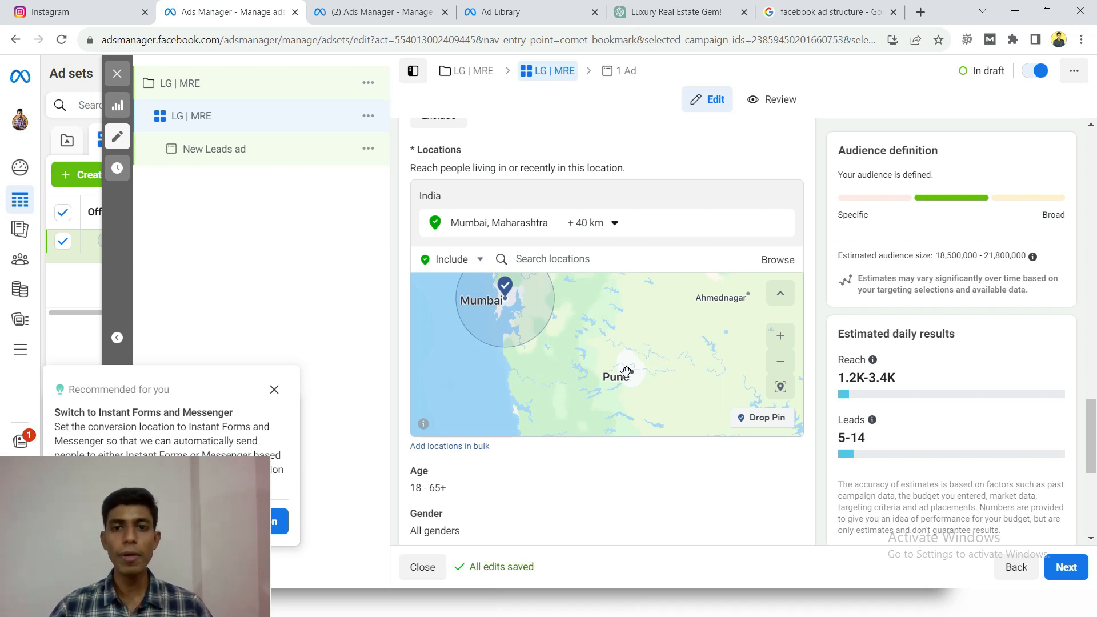
# - Add the city of Pune, Maharashtra, as an included location and widen Mumbai's radius to 80 km
pyautogui.click(578, 259)
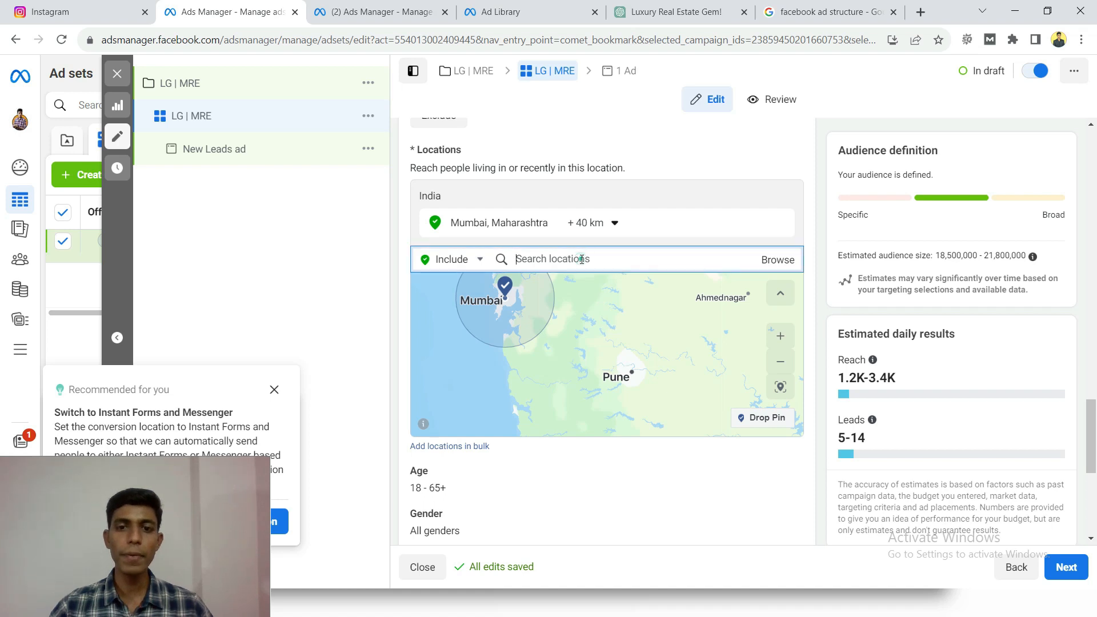
pyautogui.write('pune')
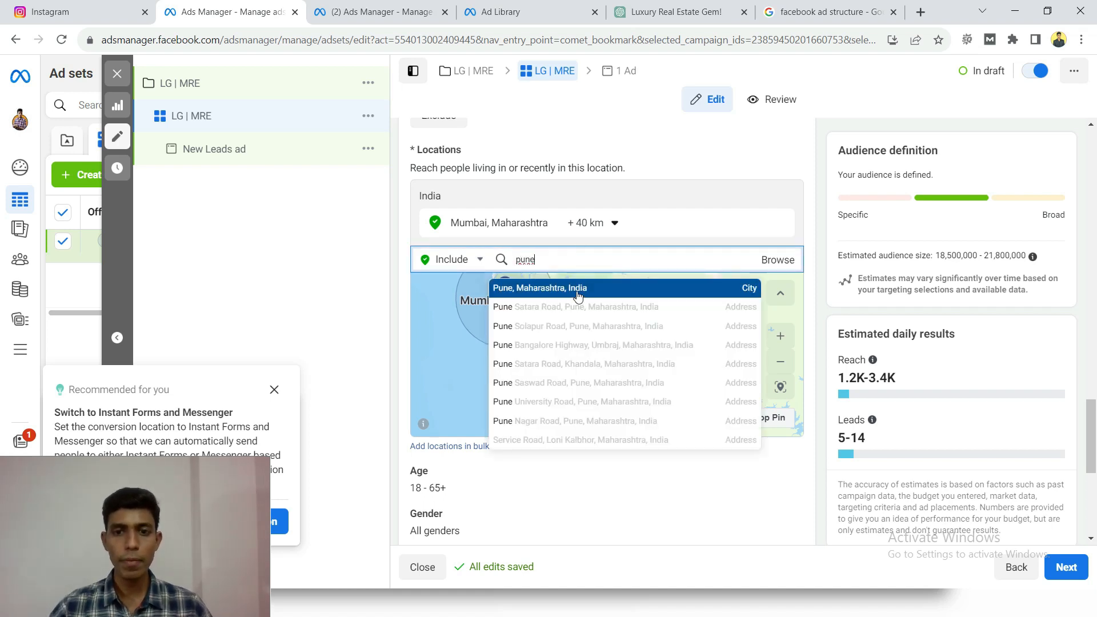
pyautogui.click(578, 288)
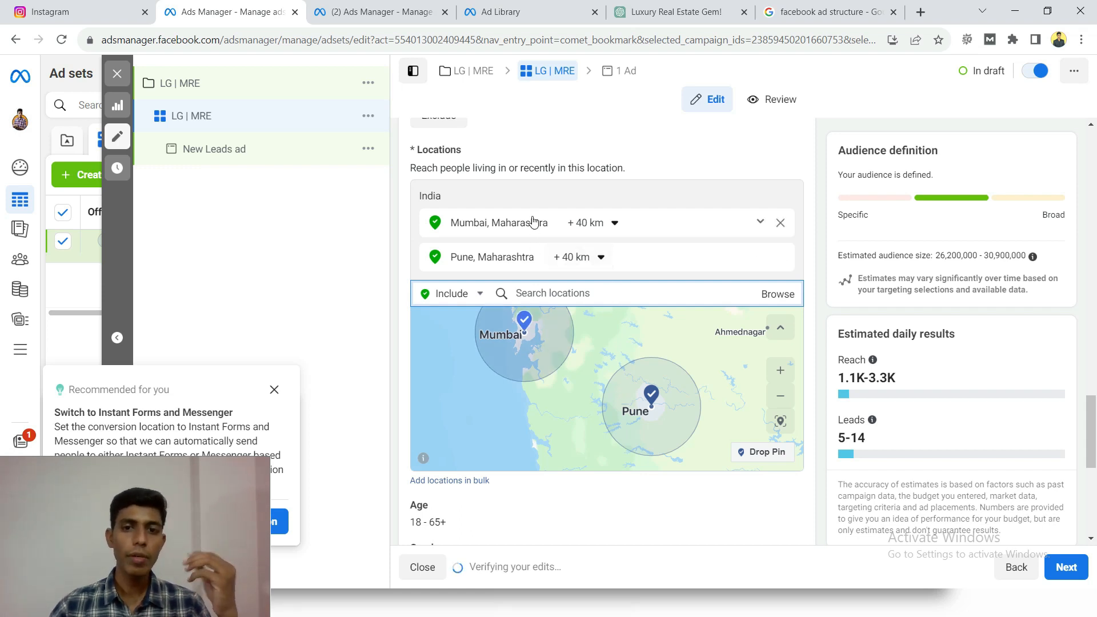
pyautogui.click(598, 227)
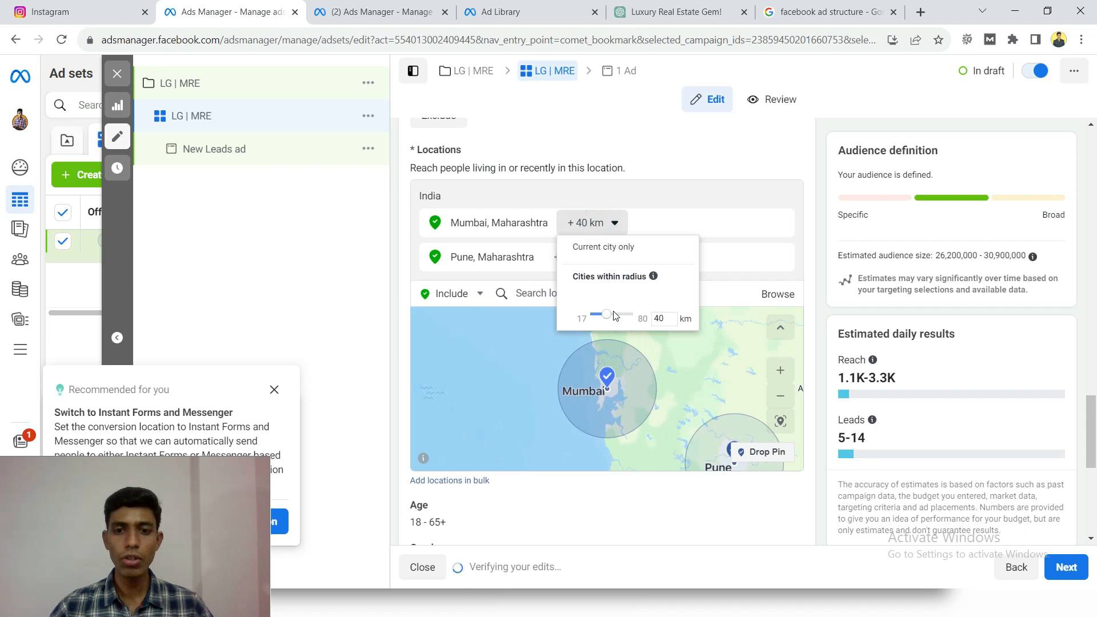
pyautogui.moveTo(606, 318); pyautogui.dragTo(648, 316)
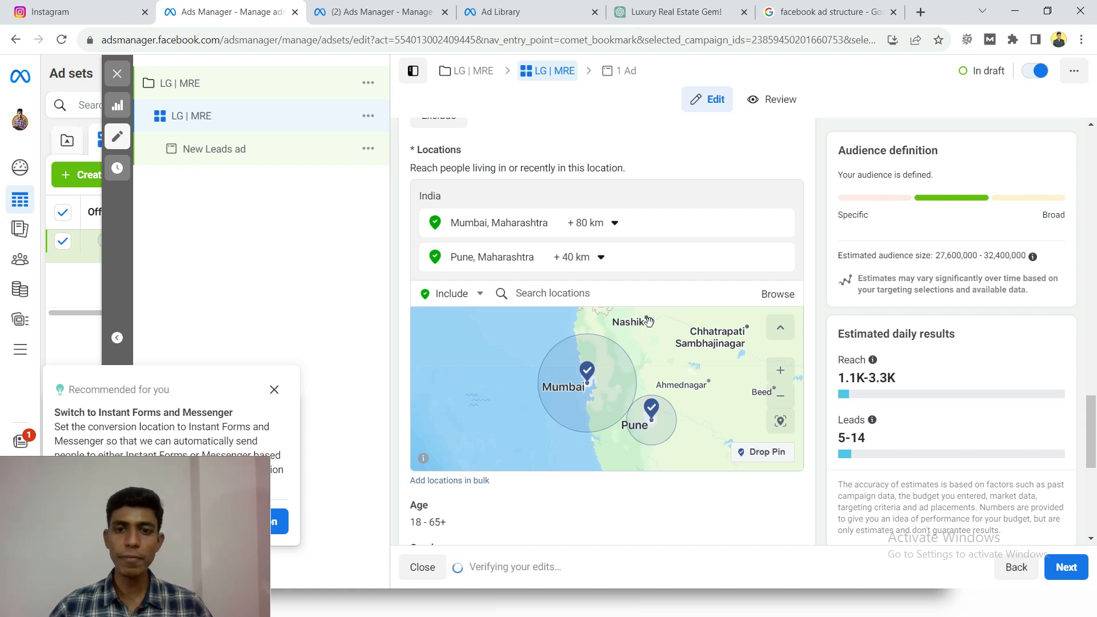
# - Add the city of Nashik, Maharashtra, as an included location for the audience
pyautogui.click(596, 295)
pyautogui.write('n')
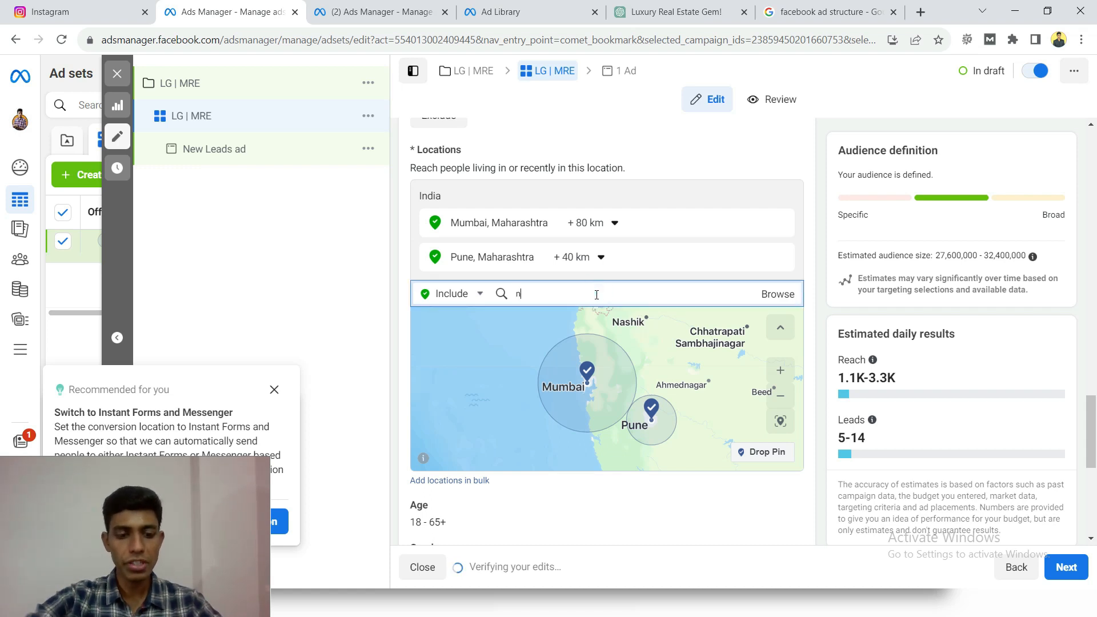
pyautogui.write('ashik')
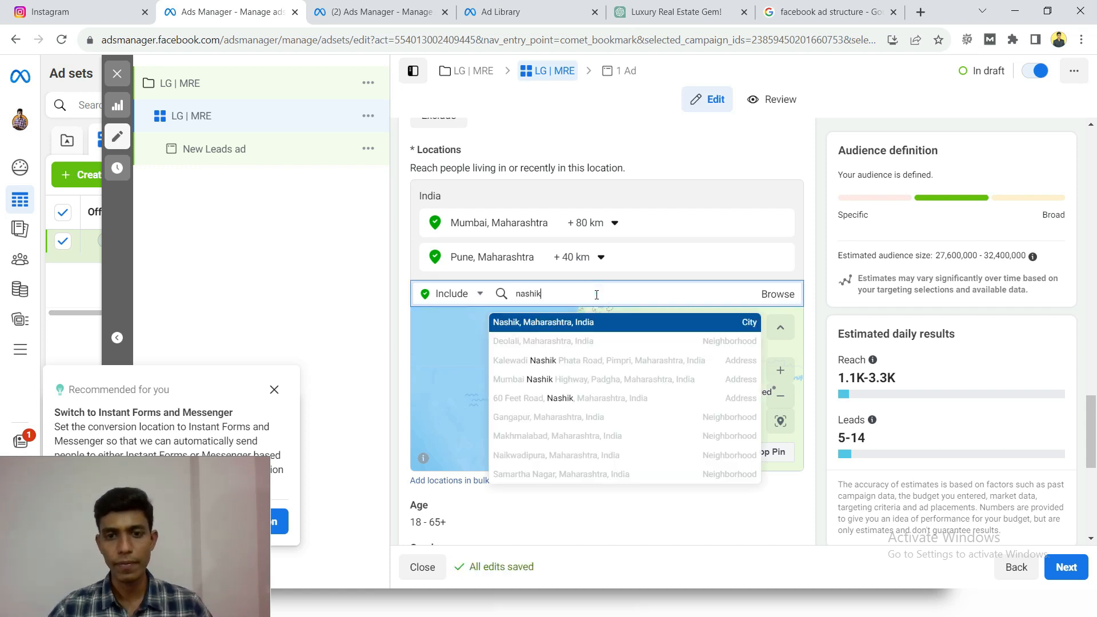
pyautogui.click(585, 326)
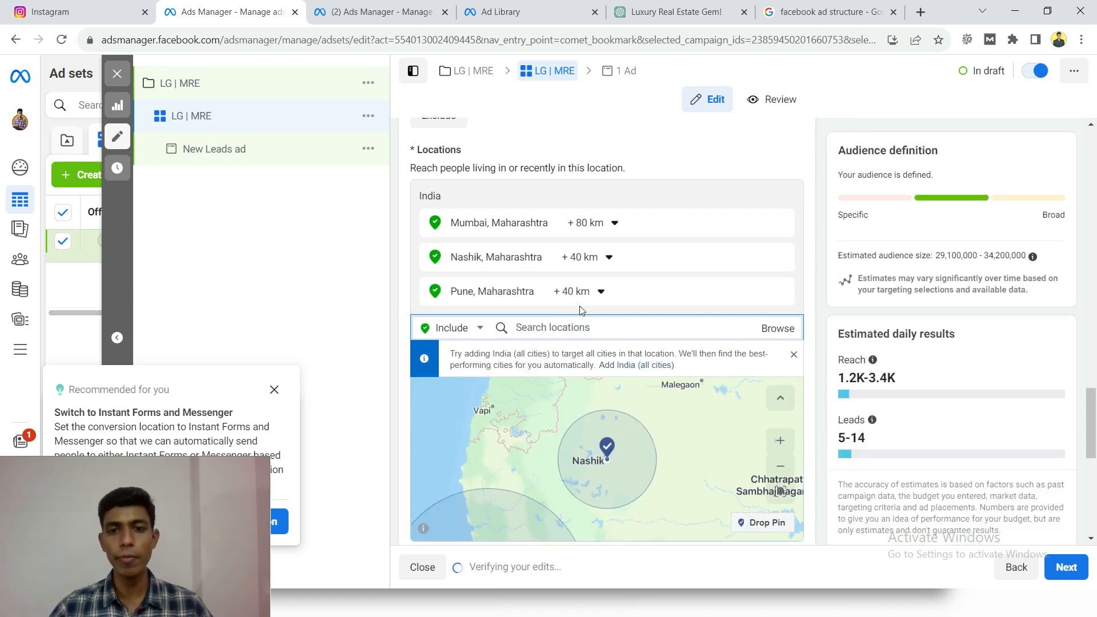
# - Set the targeting radius around Nashik to 20 km
pyautogui.click(606, 260)
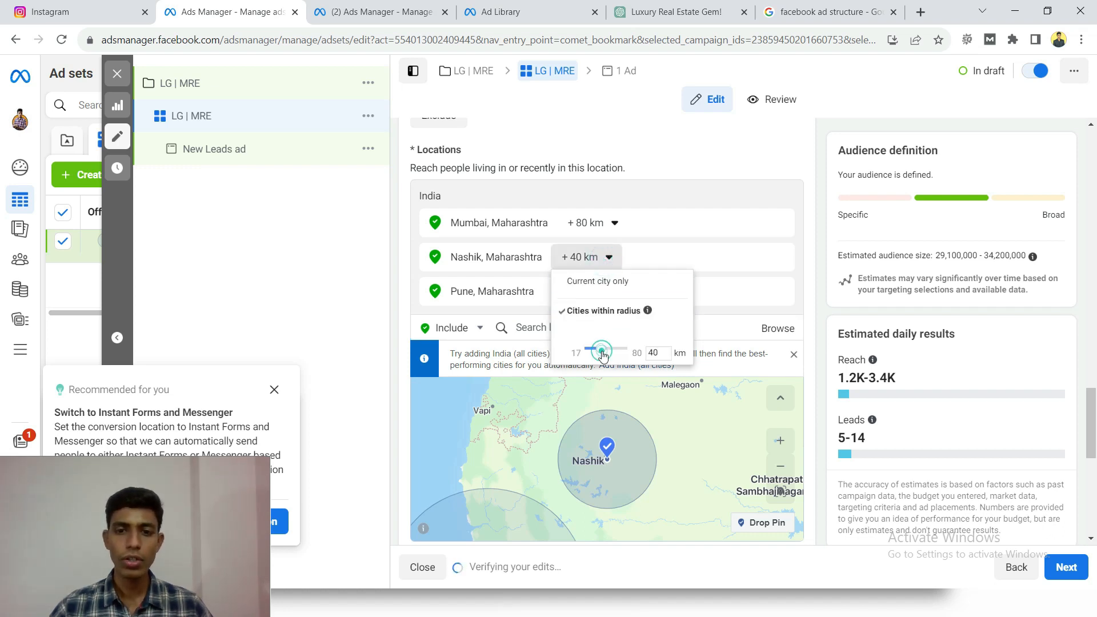
pyautogui.moveTo(603, 356); pyautogui.dragTo(588, 353)
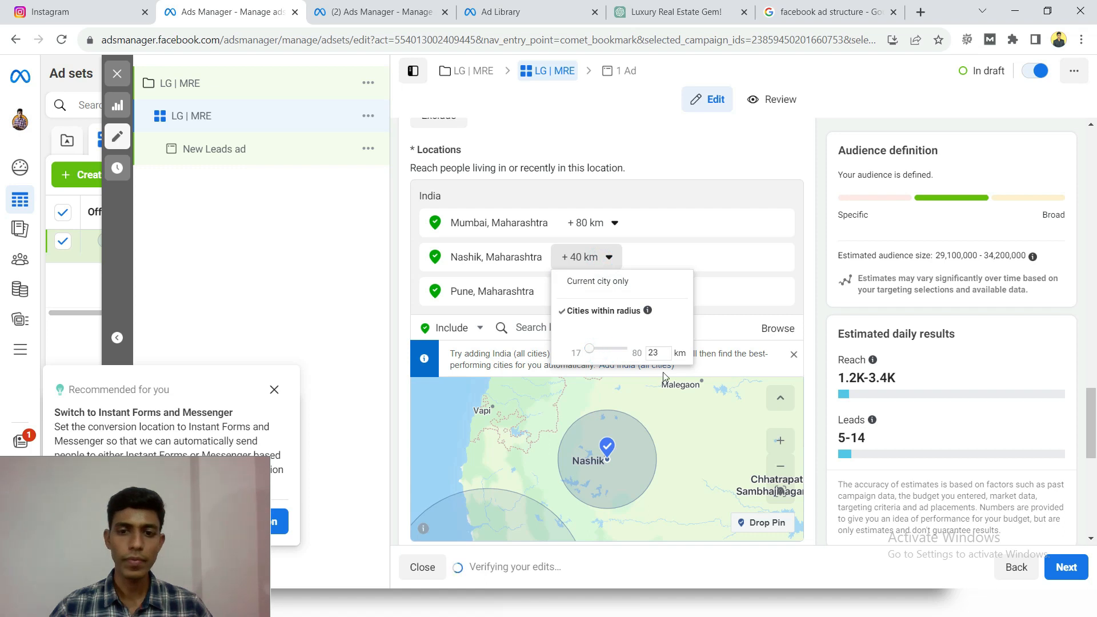
pyautogui.doubleClick(660, 353)
pyautogui.click(588, 257)
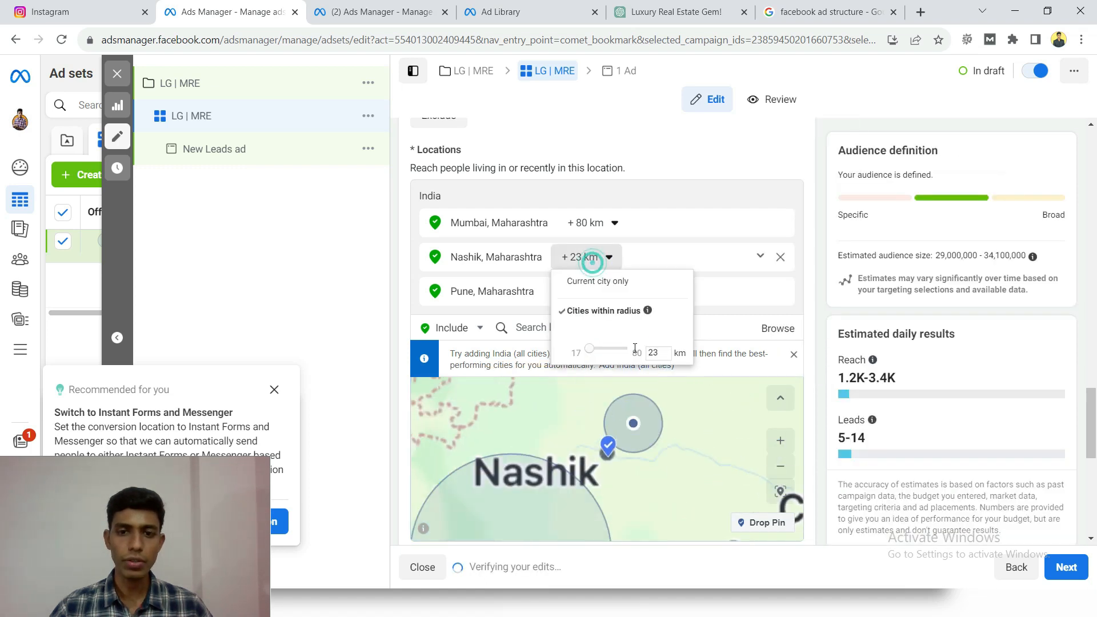
pyautogui.doubleClick(651, 352)
pyautogui.write('5')
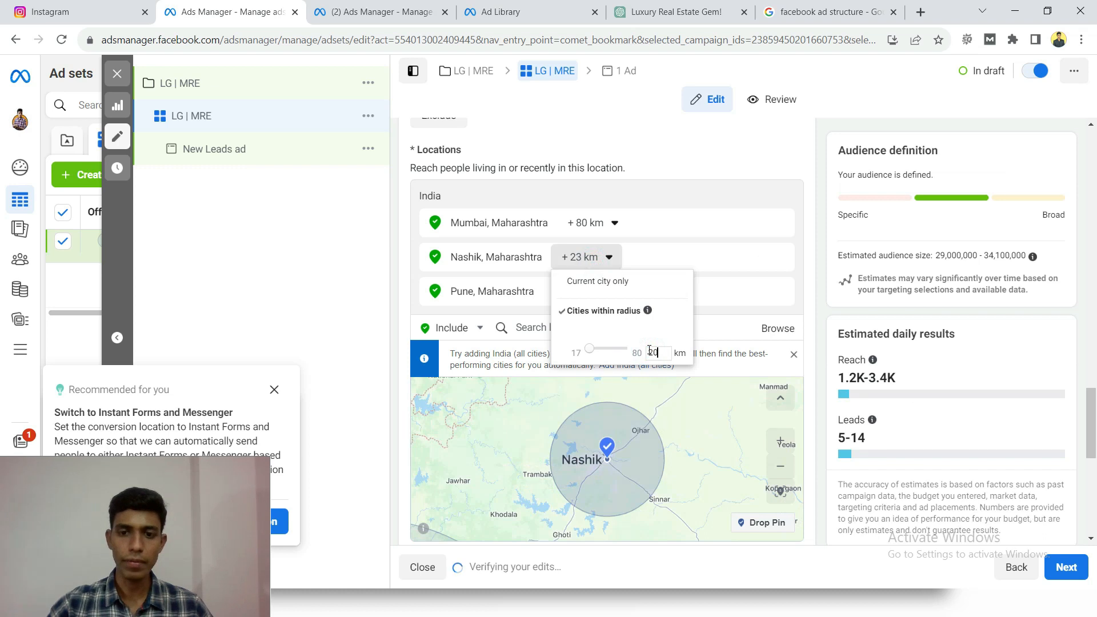
pyautogui.write('0')
pyautogui.press('Return')
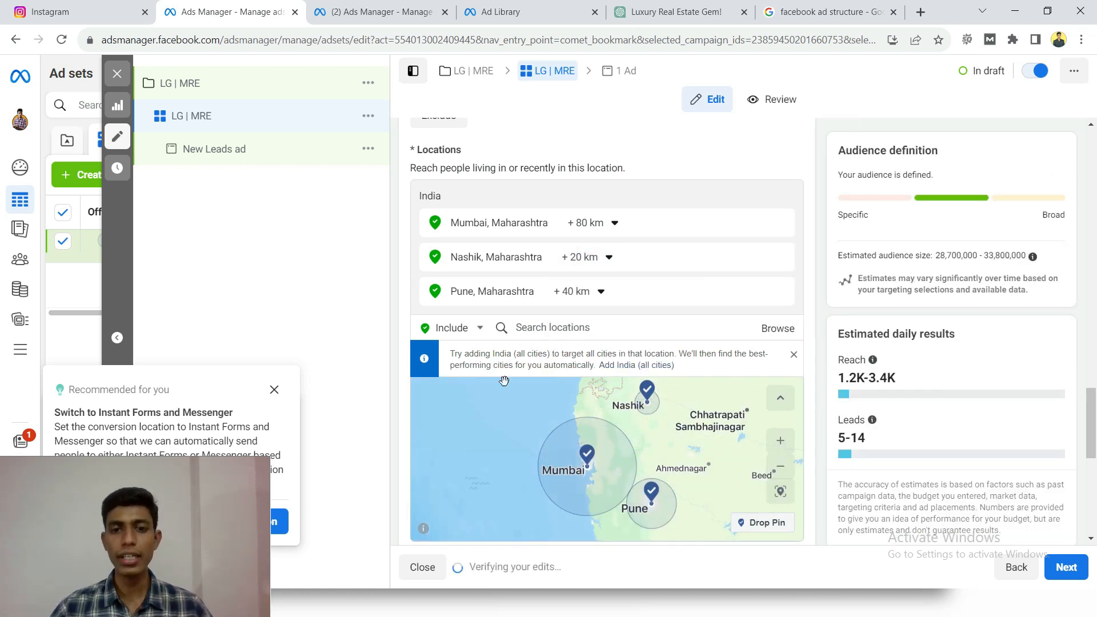
# - Drop a location pin on the map in the rural area northwest of Ahmednagar
pyautogui.scroll(-1, 413, 281)
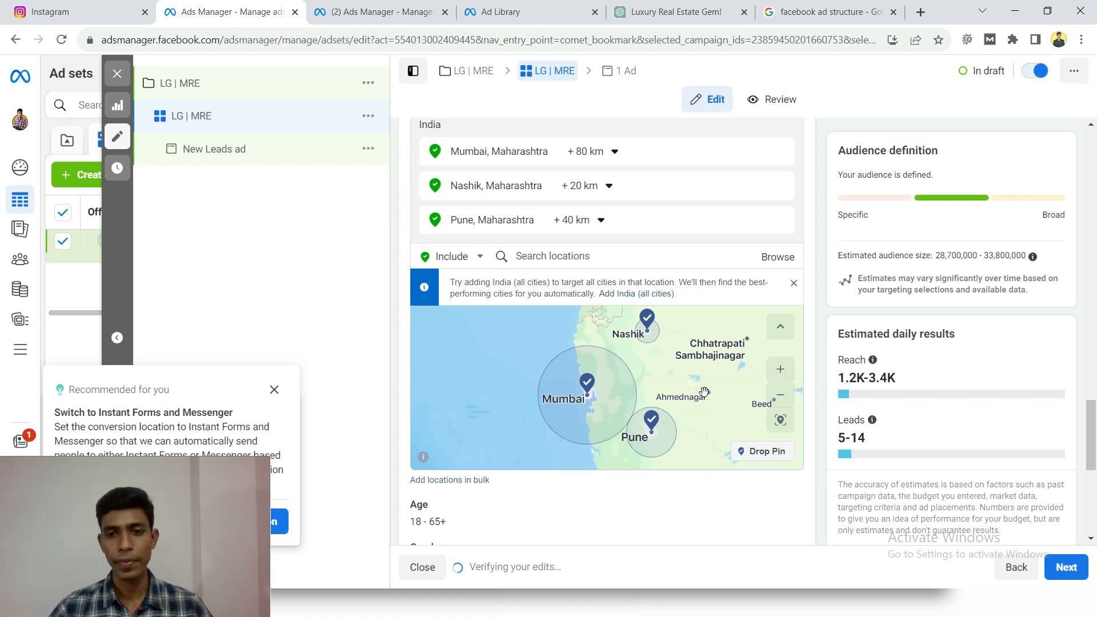
pyautogui.scroll(2, 704, 392)
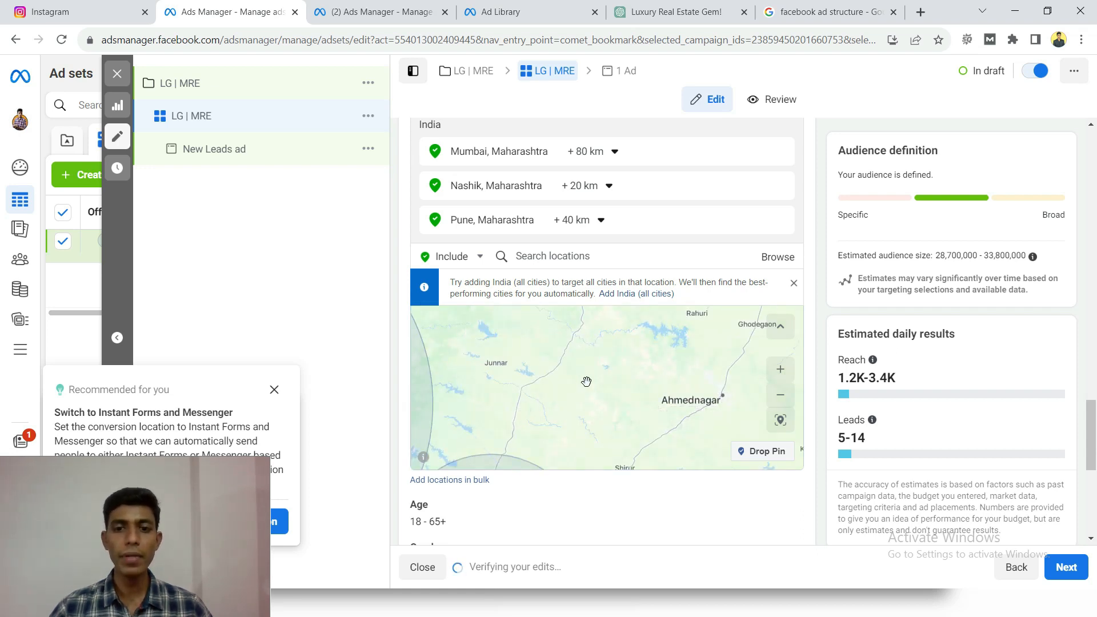
pyautogui.scroll(2, 600, 373)
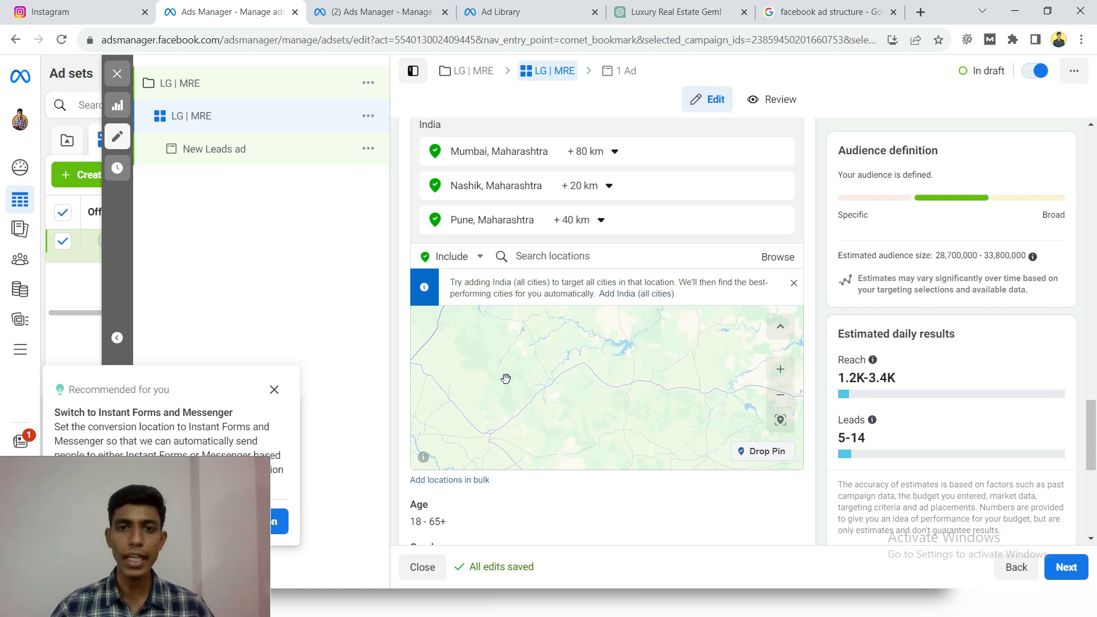
pyautogui.click(754, 454)
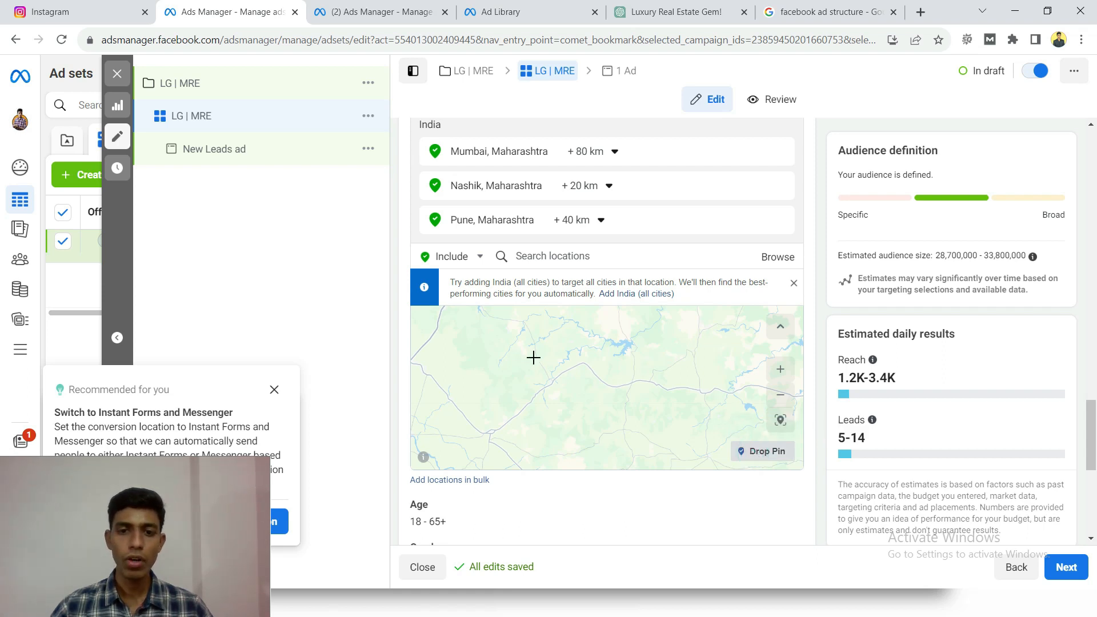
pyautogui.click(540, 357)
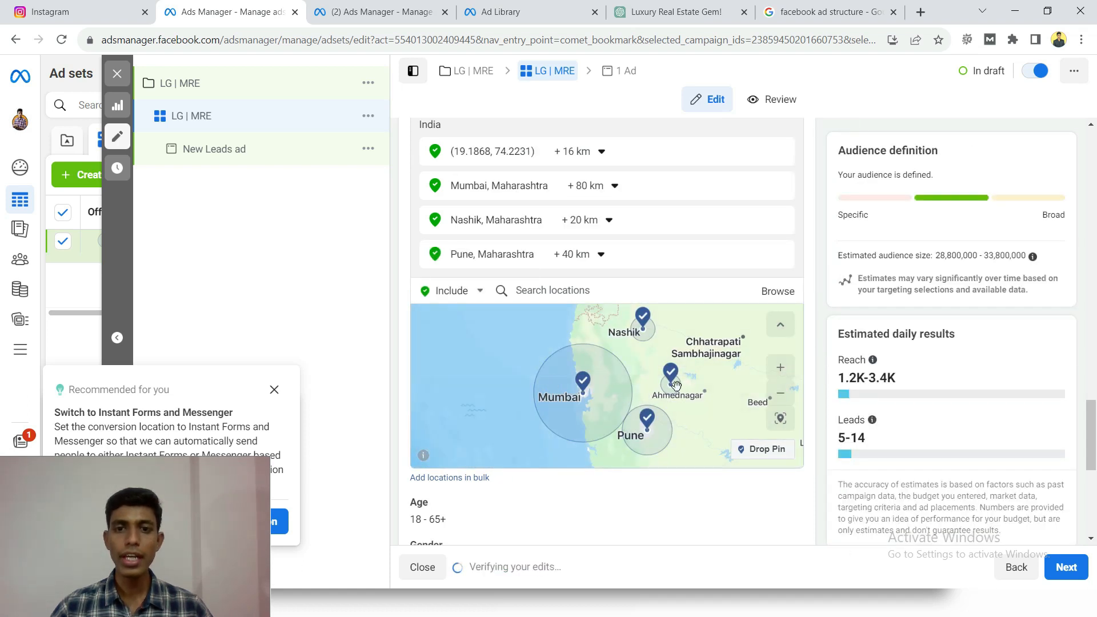
# - Set the radius of the dropped-pin location to 2 km
pyautogui.click(588, 153)
pyautogui.doubleClick(627, 197)
pyautogui.write('2')
pyautogui.click(636, 255)
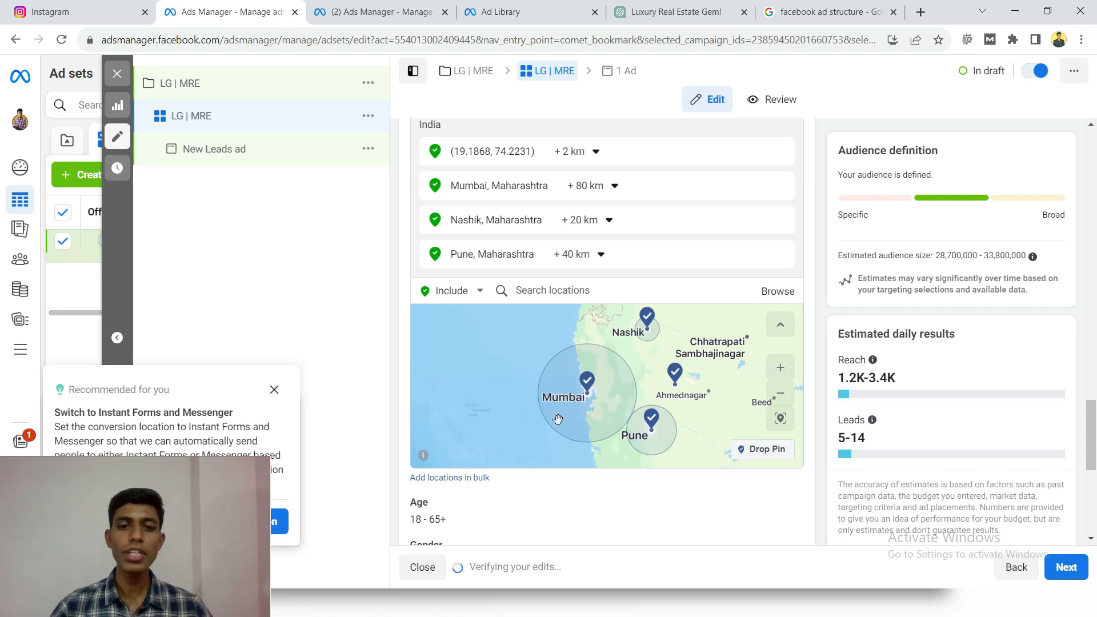
# - Set the audience's age range to 25 to 65+
pyautogui.scroll(-3, 609, 498)
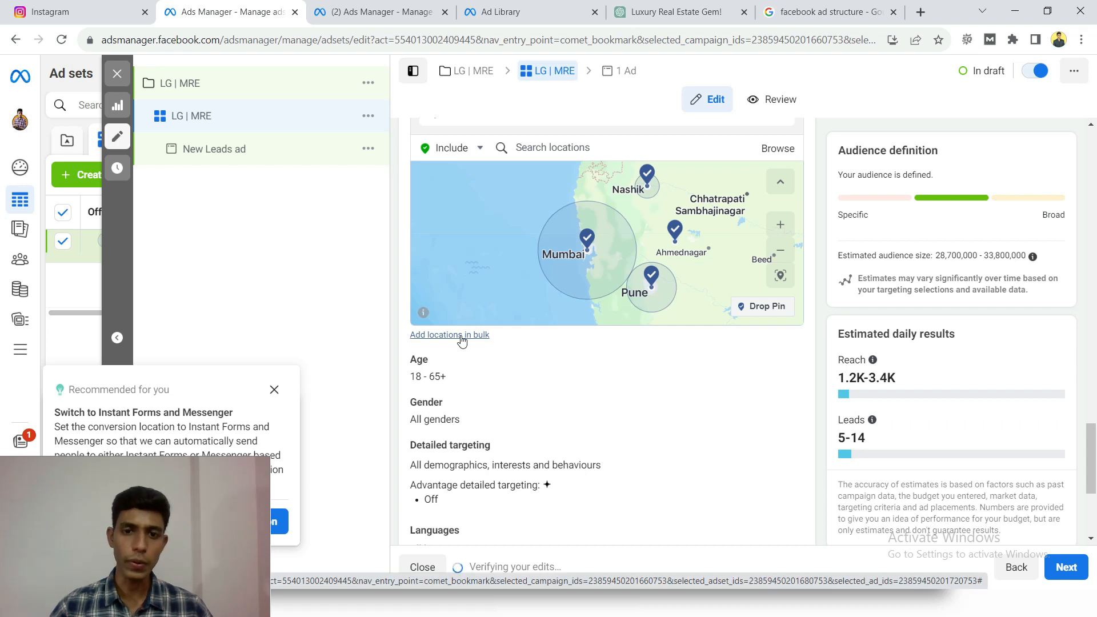
pyautogui.scroll(-1, 506, 378)
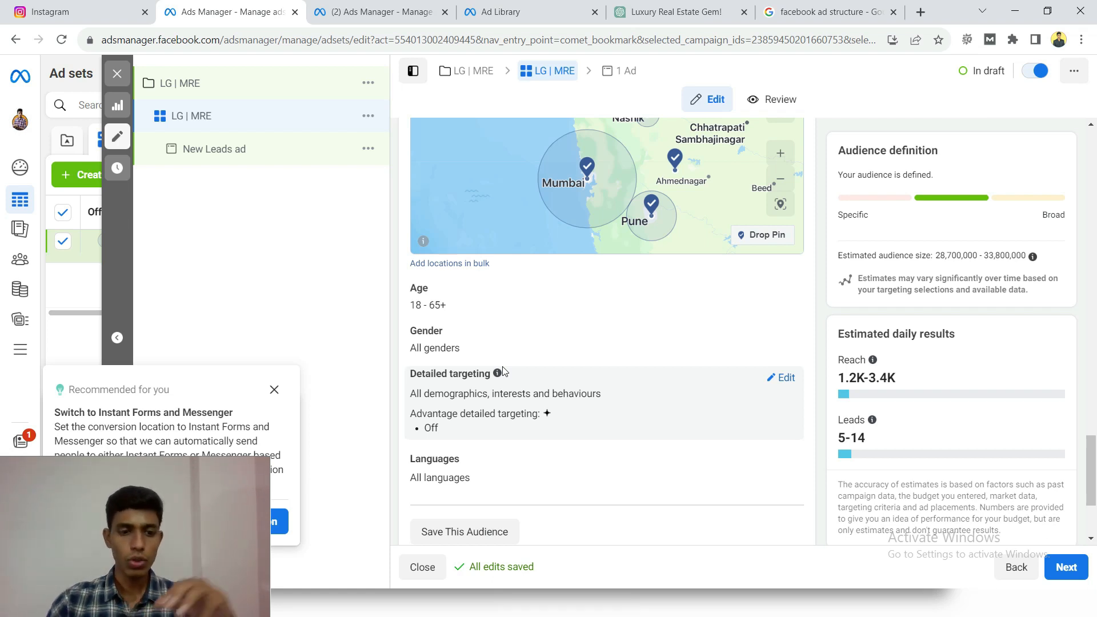
pyautogui.moveTo(440, 293)
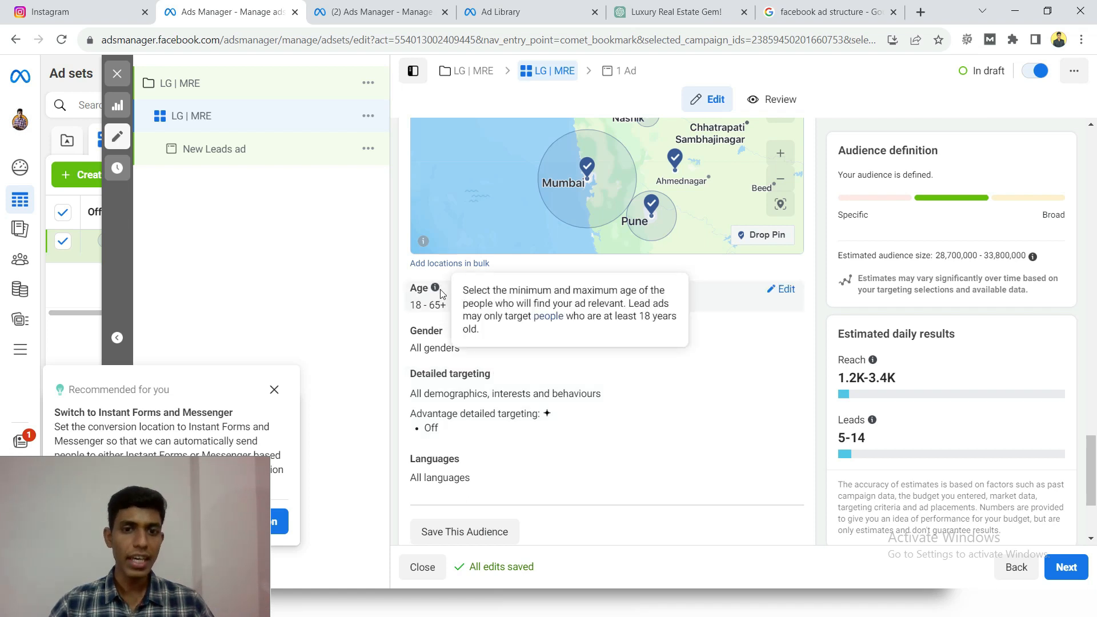
pyautogui.click(786, 290)
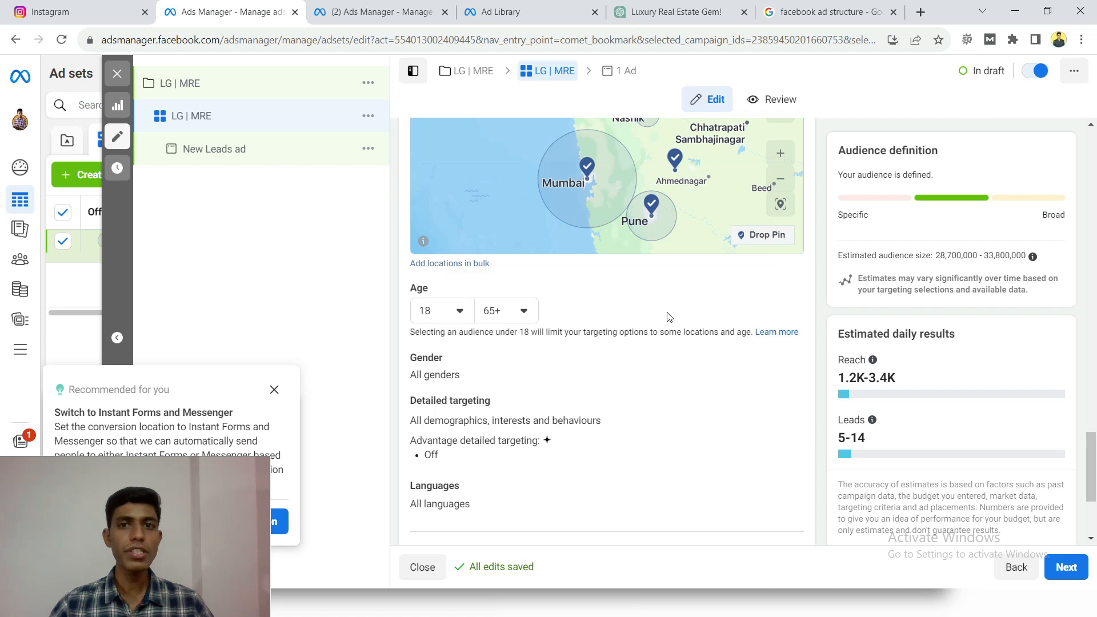
pyautogui.click(452, 314)
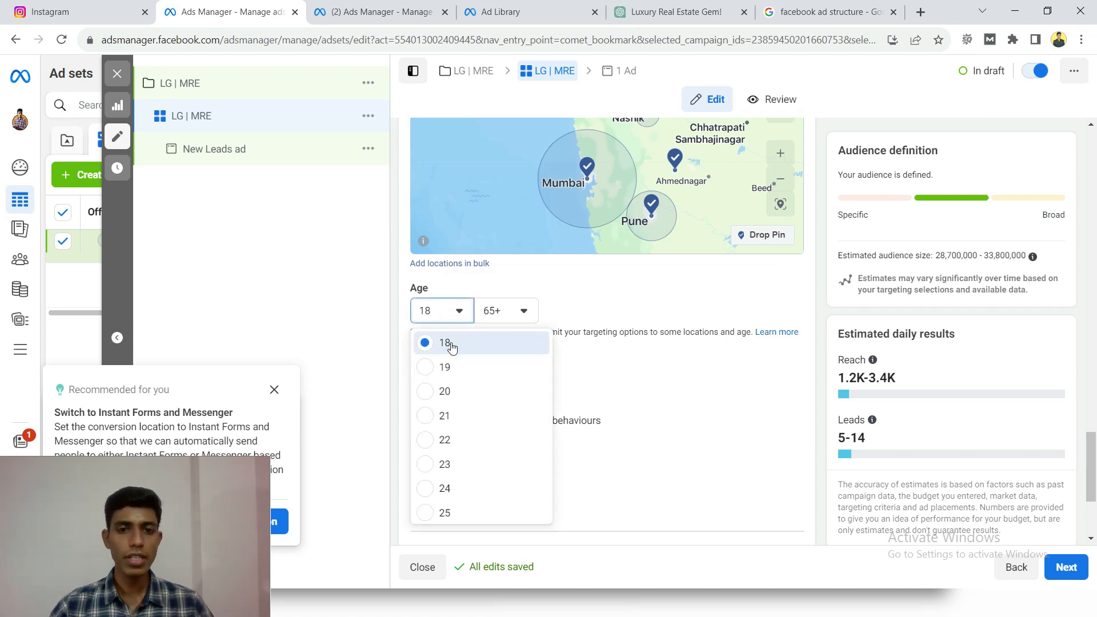
pyautogui.scroll(-1, 460, 447)
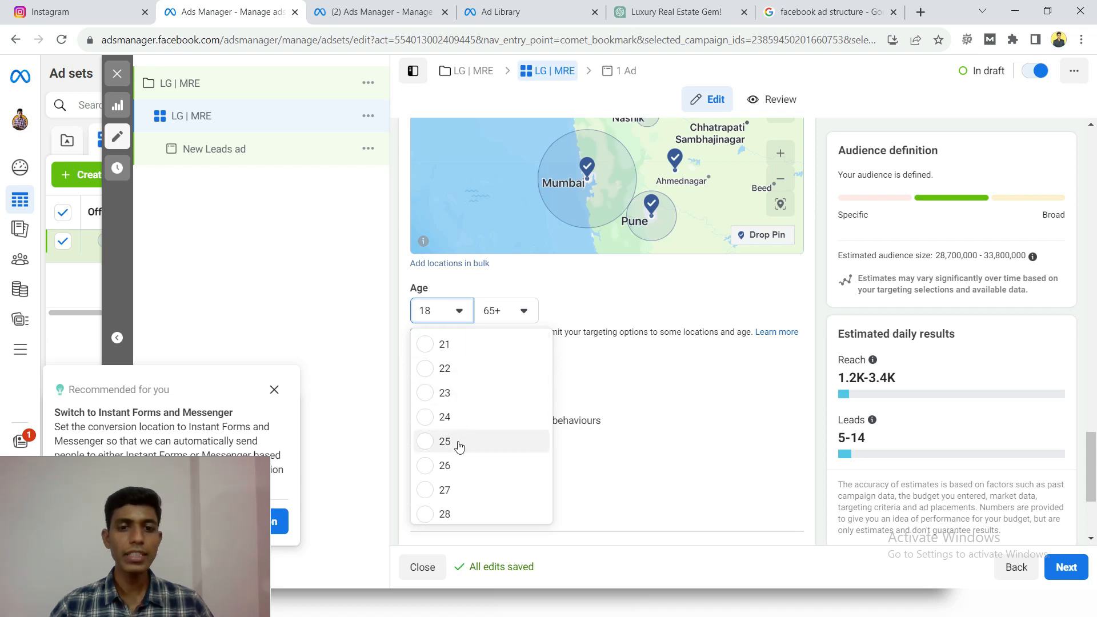
pyautogui.click(445, 442)
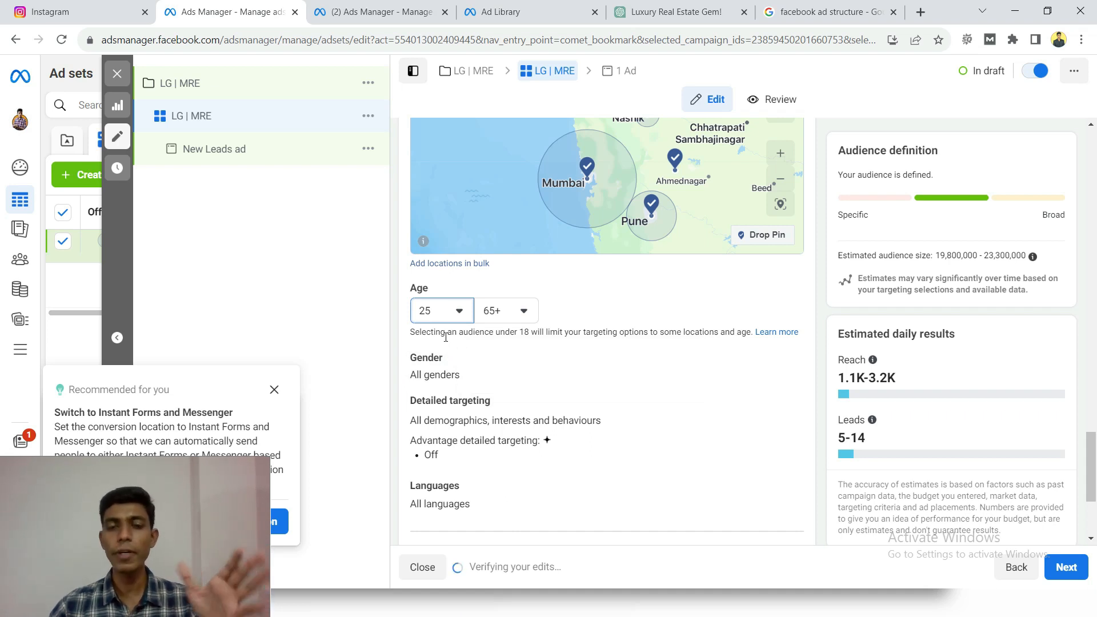
pyautogui.click(518, 314)
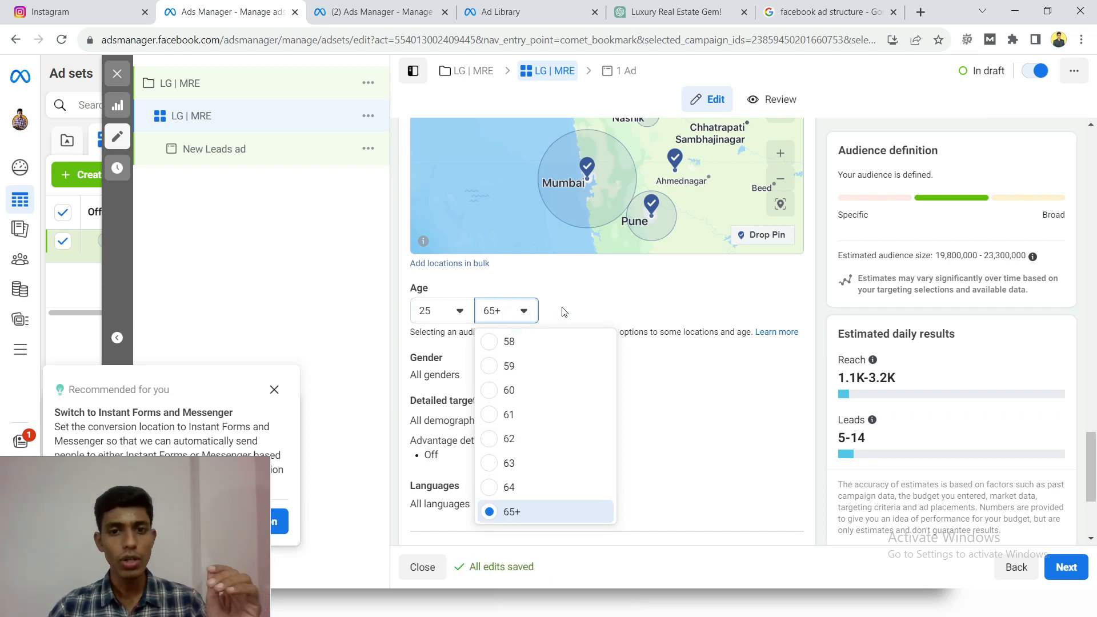
pyautogui.click(517, 314)
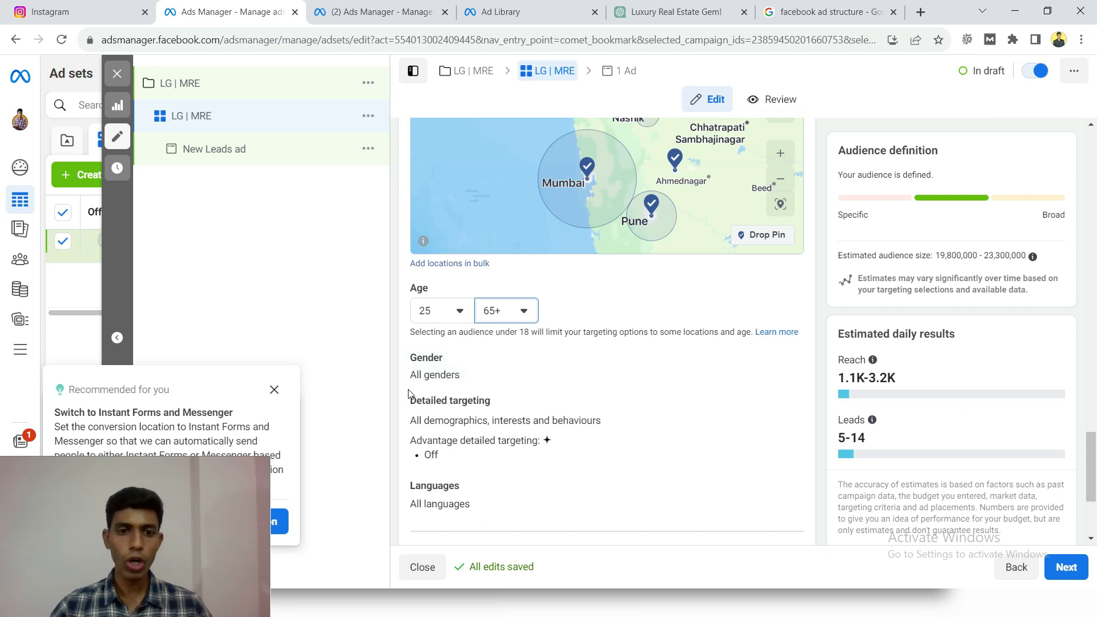
# - Open the audience's detailed targeting for editing and browse its targeting categories, including the Demographics subcategories
pyautogui.scroll(-1, 424, 376)
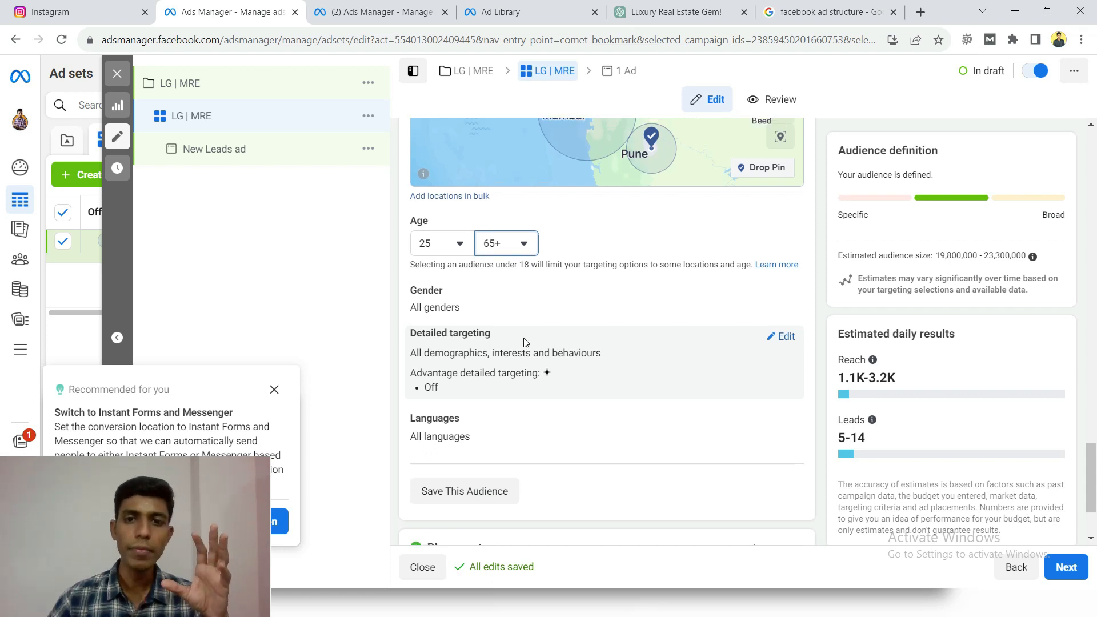
pyautogui.scroll(3, 521, 345)
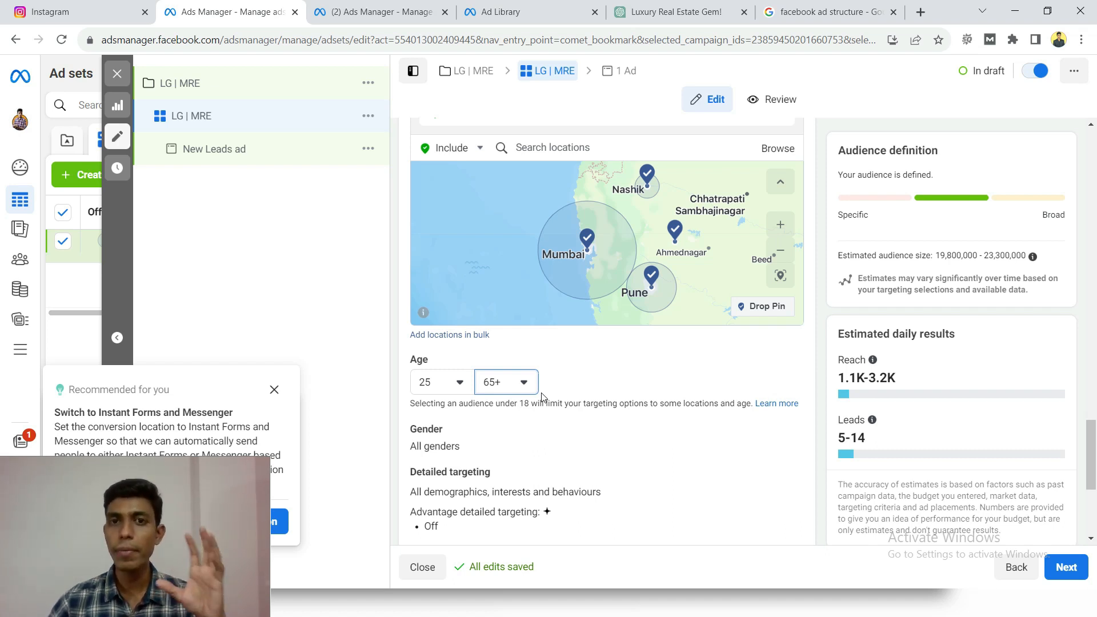
pyautogui.scroll(-1, 542, 396)
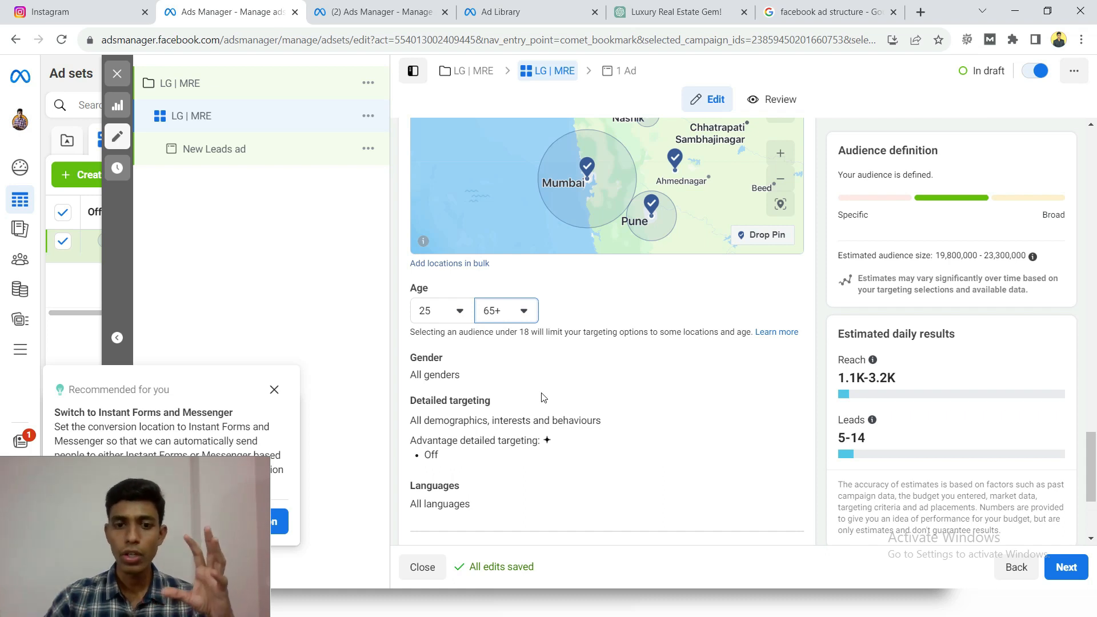
pyautogui.scroll(-1, 542, 396)
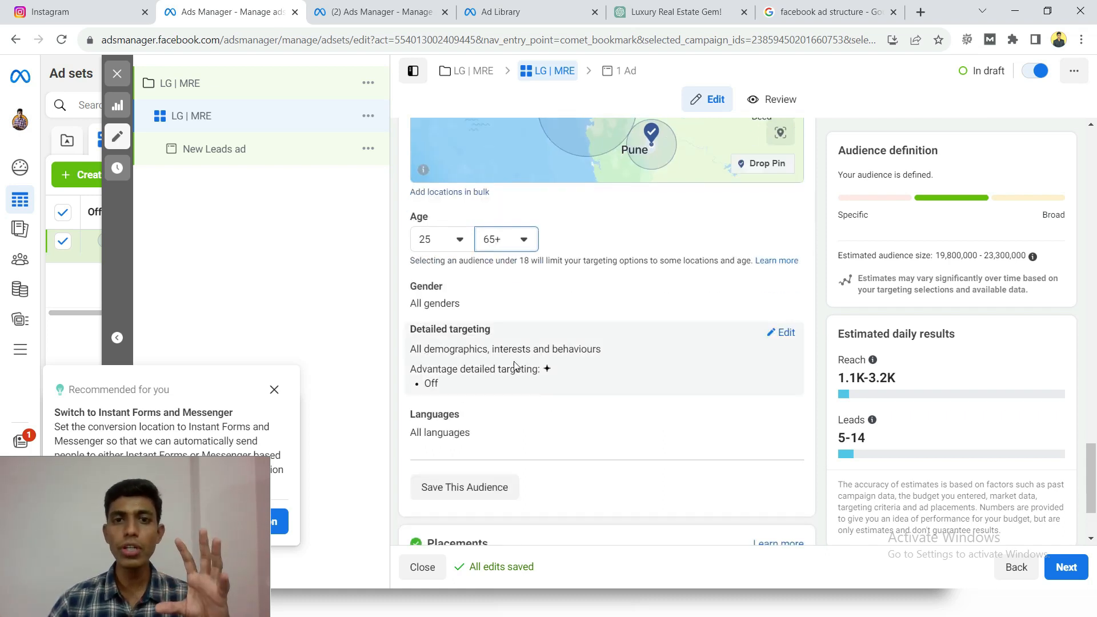
pyautogui.moveTo(410, 329); pyautogui.dragTo(475, 330)
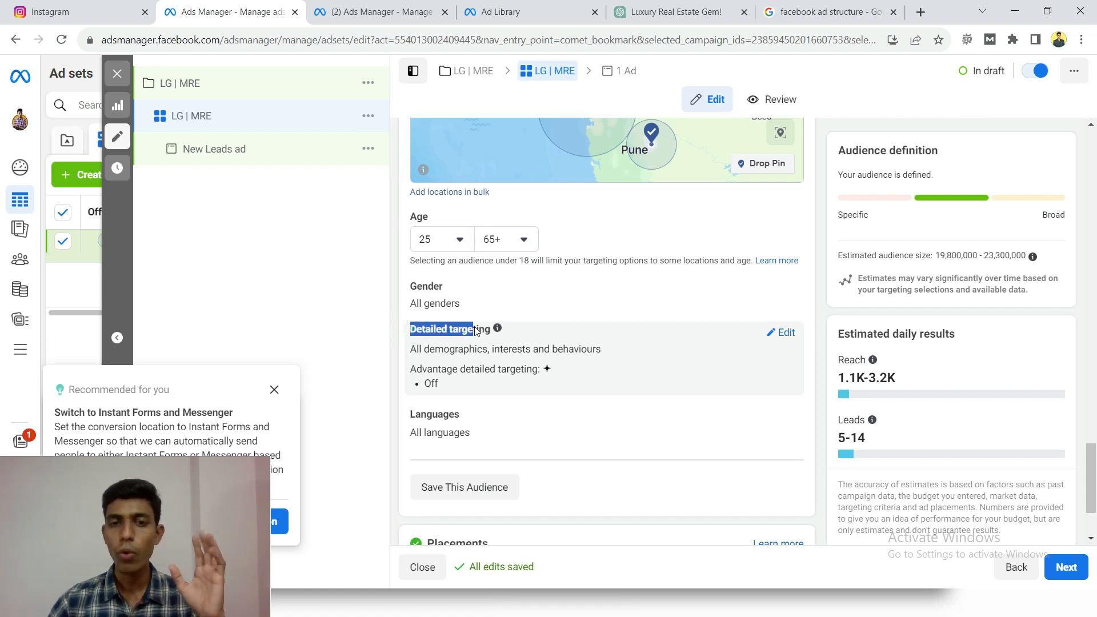
pyautogui.click(573, 345)
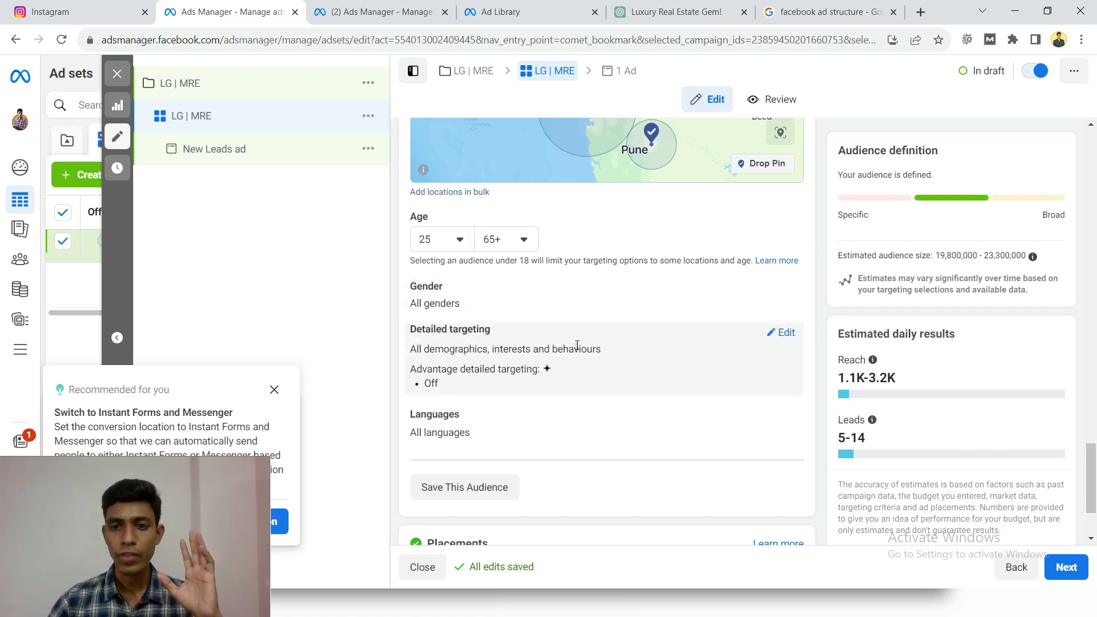
pyautogui.click(779, 333)
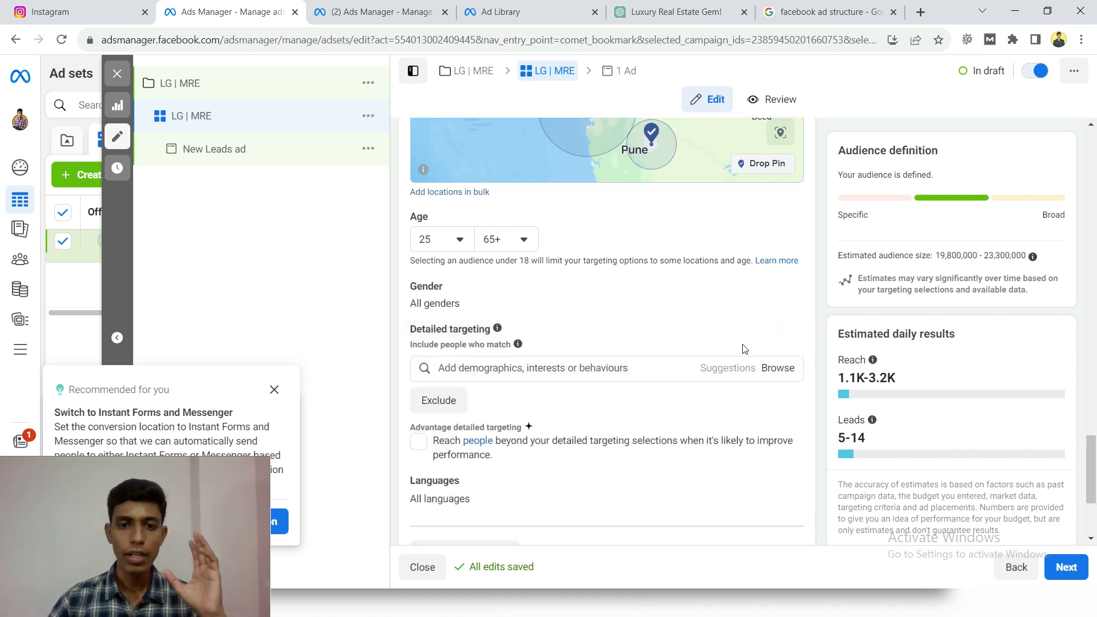
pyautogui.click(767, 371)
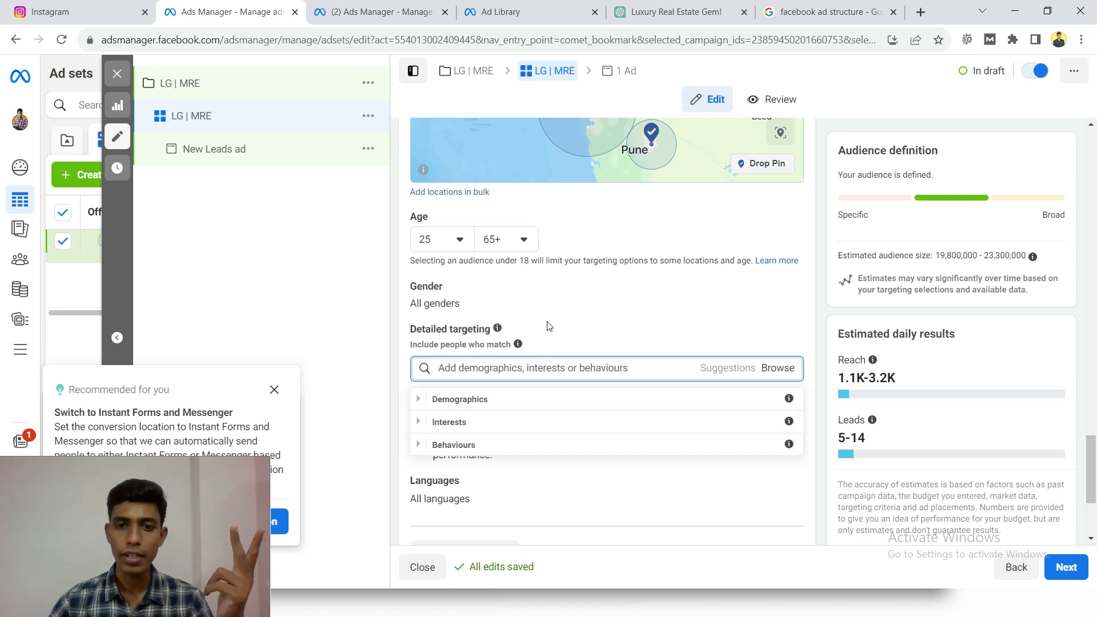
pyautogui.click(419, 400)
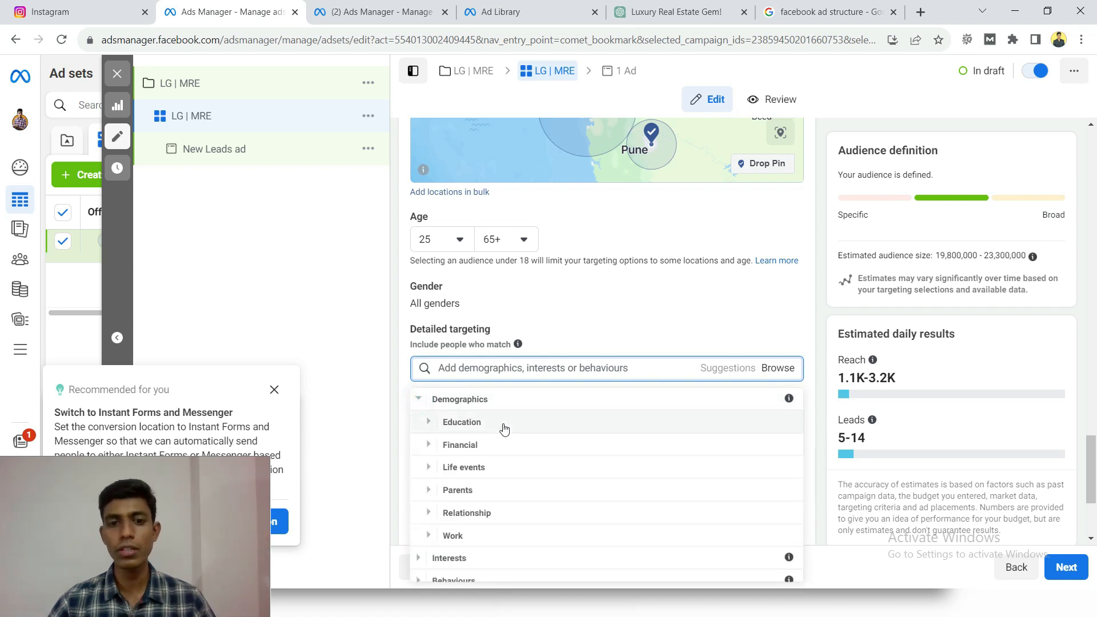
pyautogui.scroll(-1, 504, 429)
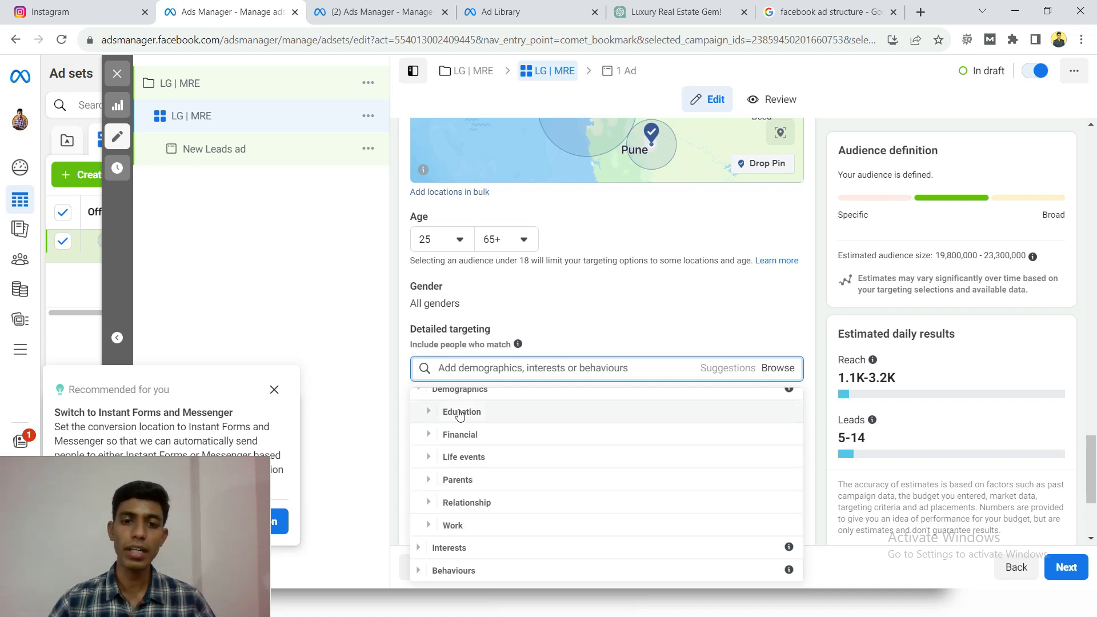
pyautogui.scroll(1, 440, 403)
pyautogui.click(429, 398)
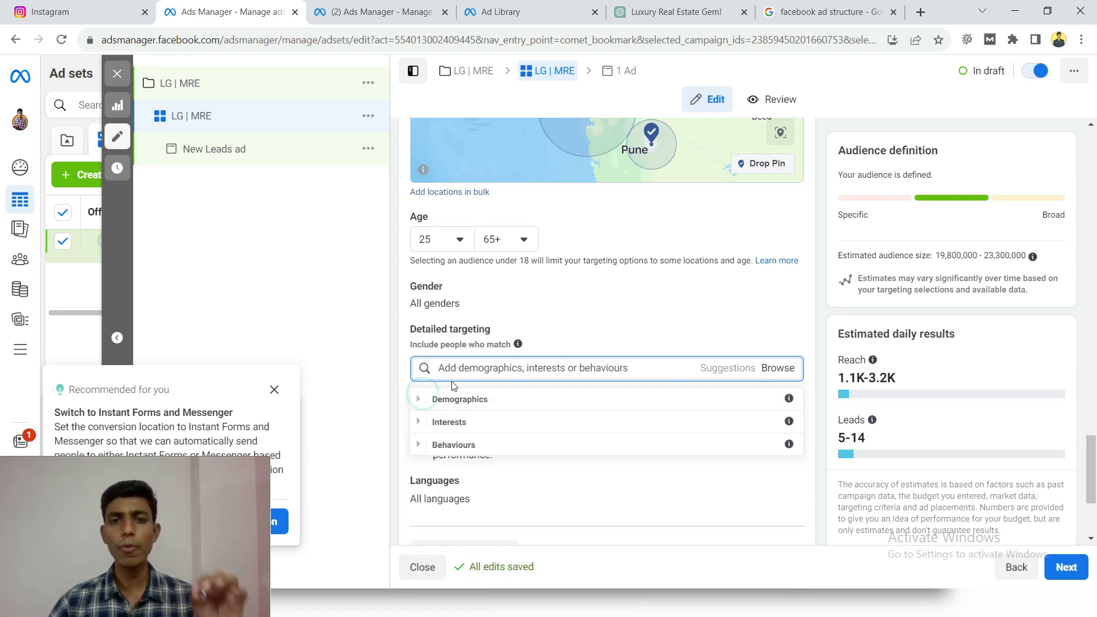
pyautogui.click(574, 324)
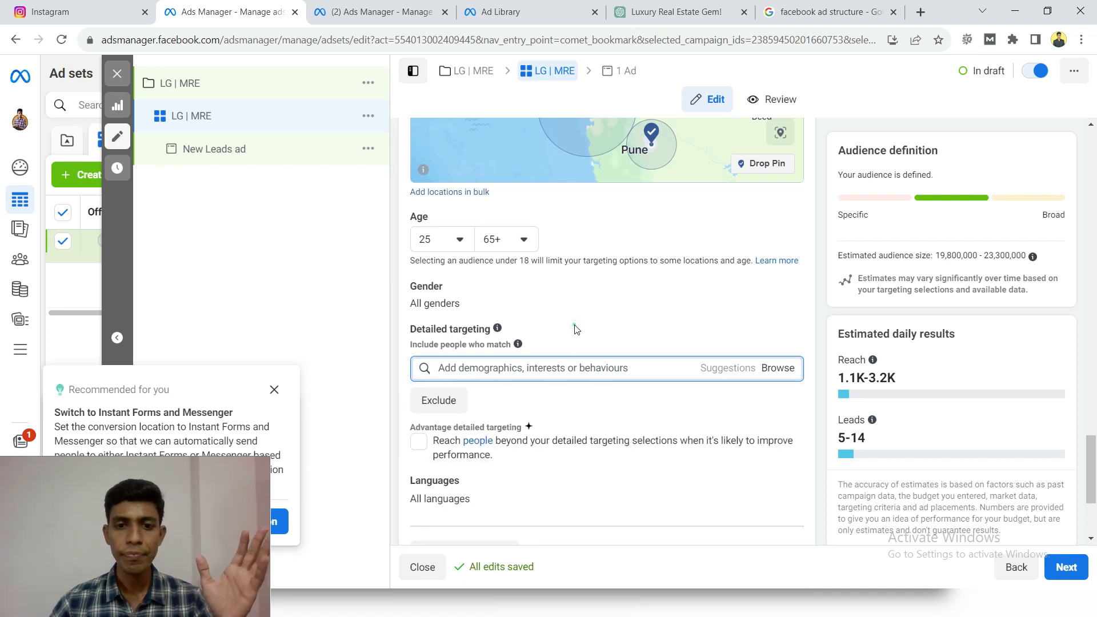
# - Search detailed targeting for "real estate" and include the Real estate (industry) interest in the audience
pyautogui.click(570, 371)
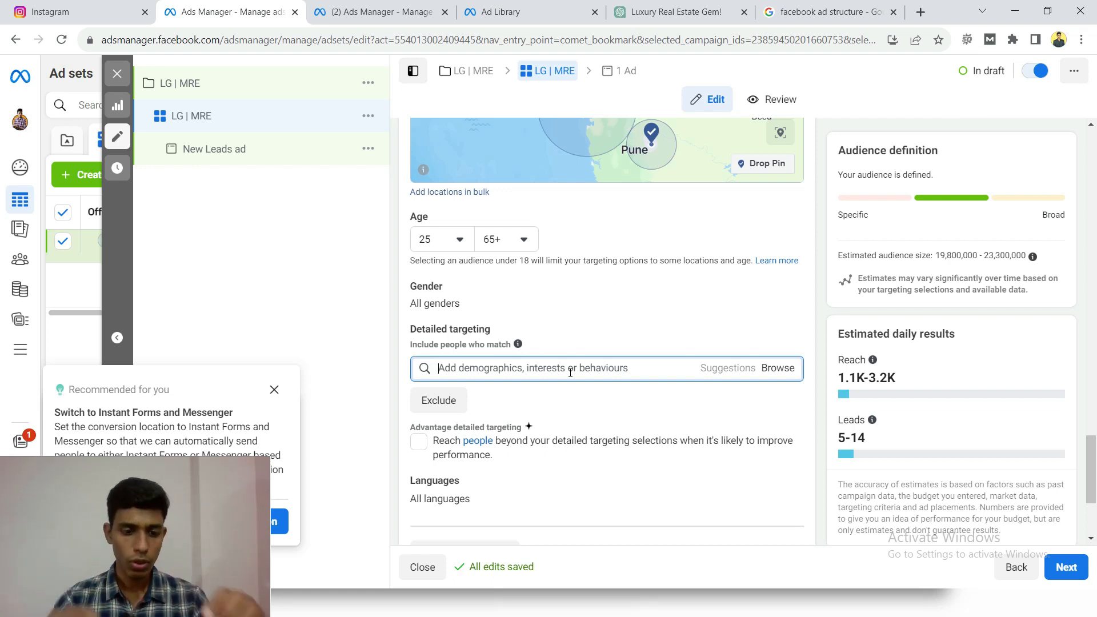
pyautogui.write('rea')
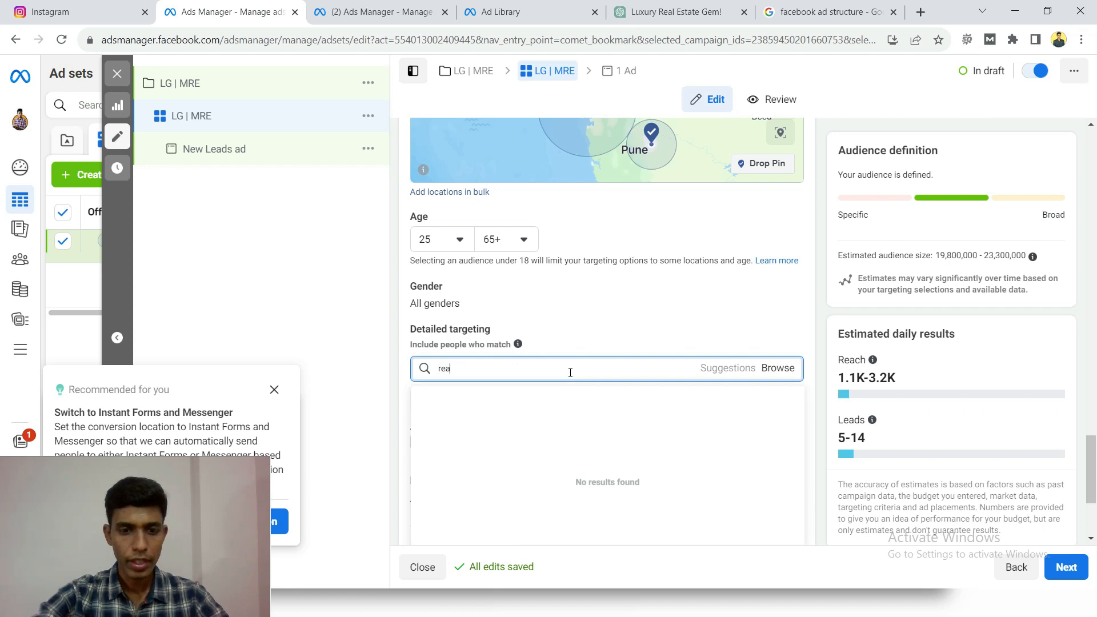
pyautogui.write('l estate')
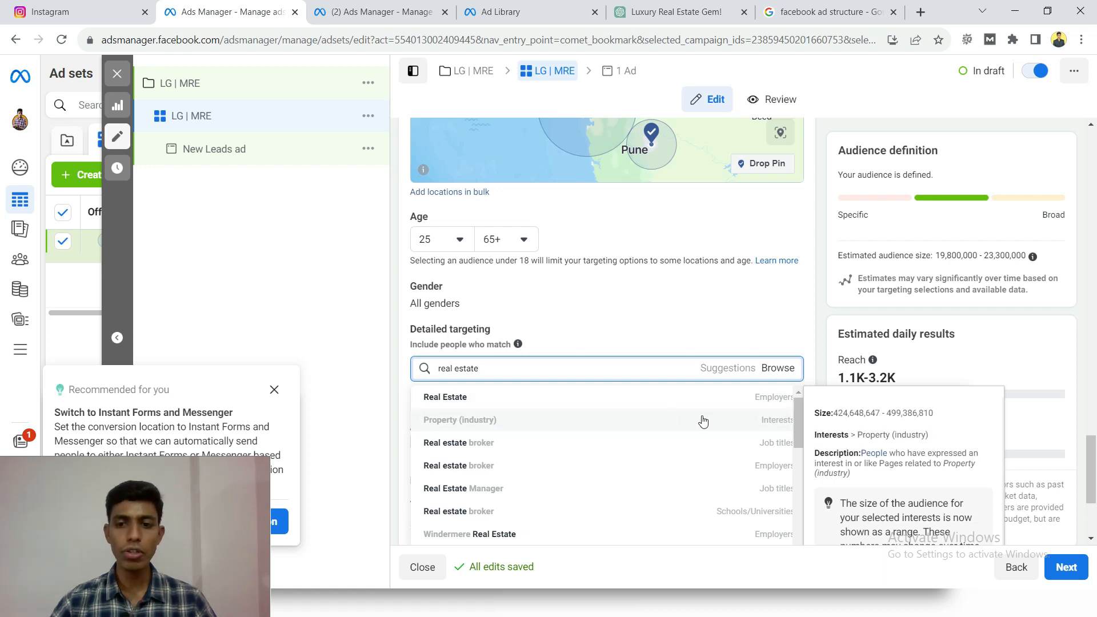
pyautogui.click(768, 422)
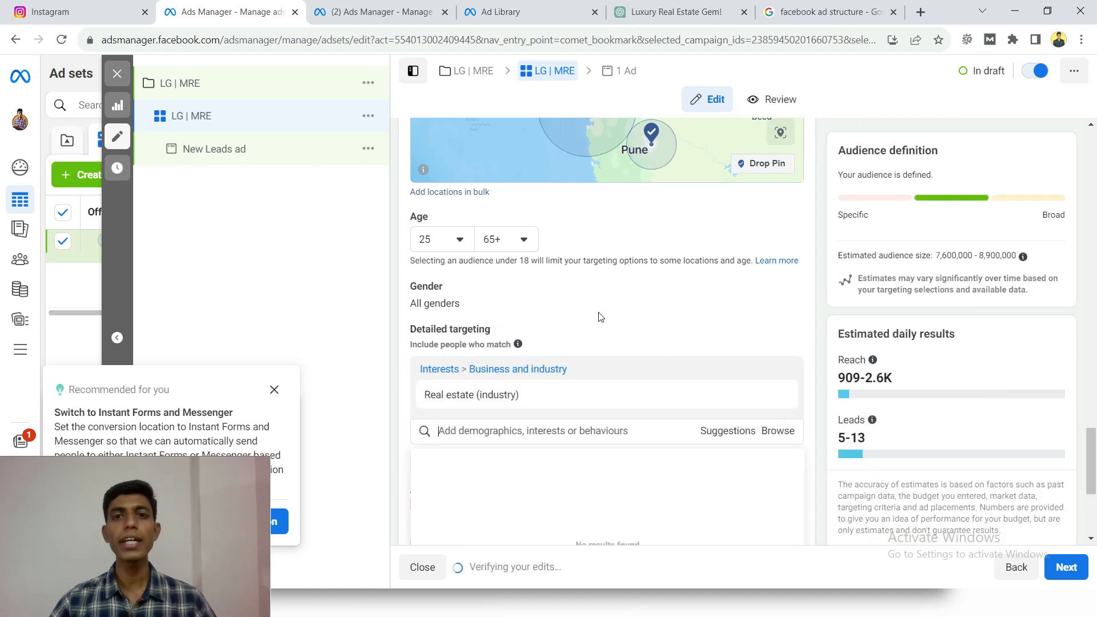
pyautogui.scroll(-1, 591, 314)
pyautogui.moveTo(589, 313)
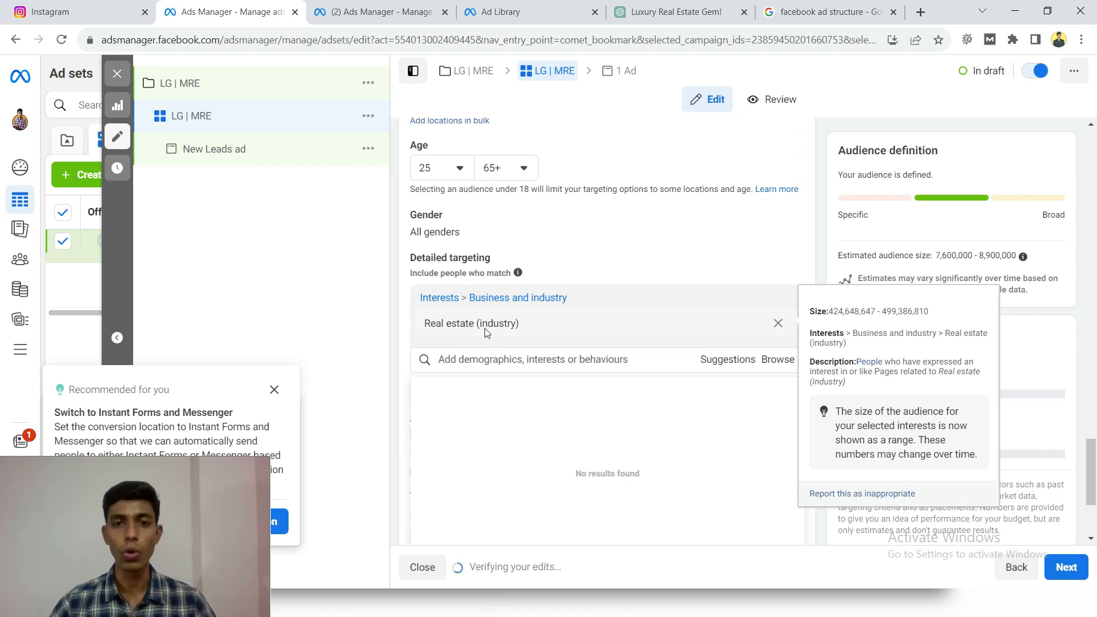
pyautogui.scroll(1, 457, 286)
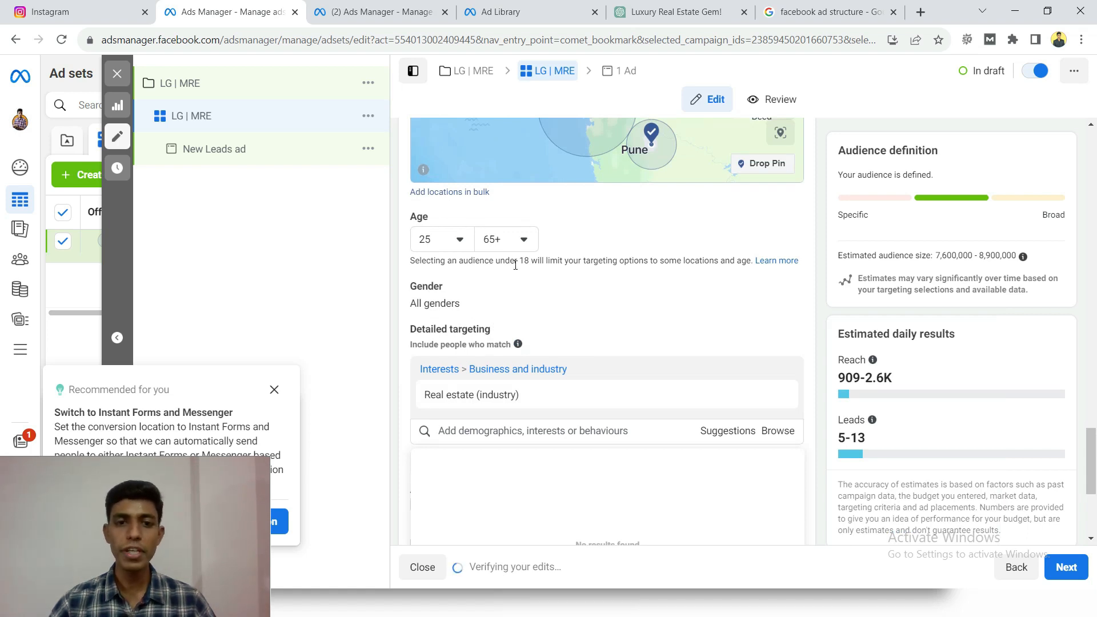
# - Add the suggested interests Property investing (investing), Real property (property) and House (property) to the detailed targeting
pyautogui.scroll(-2, 556, 330)
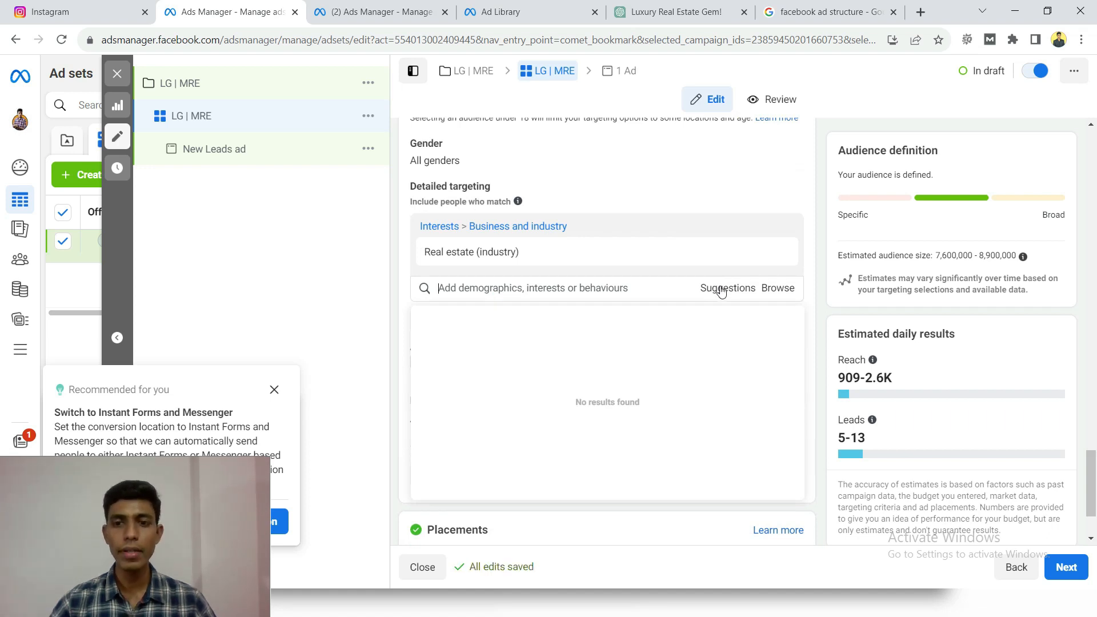
pyautogui.click(722, 289)
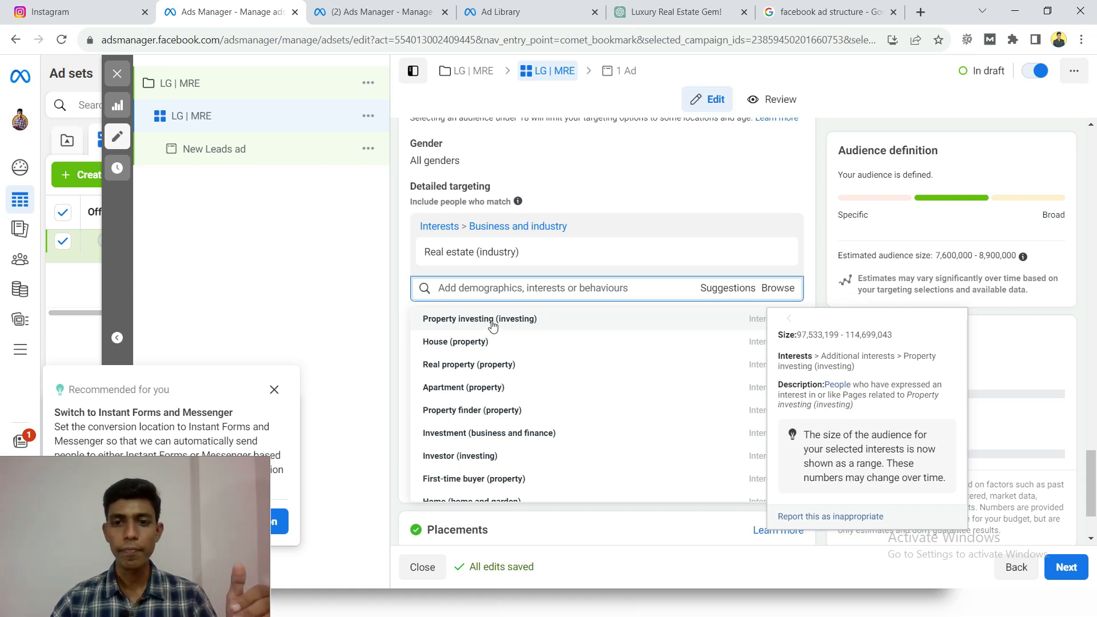
pyautogui.click(755, 323)
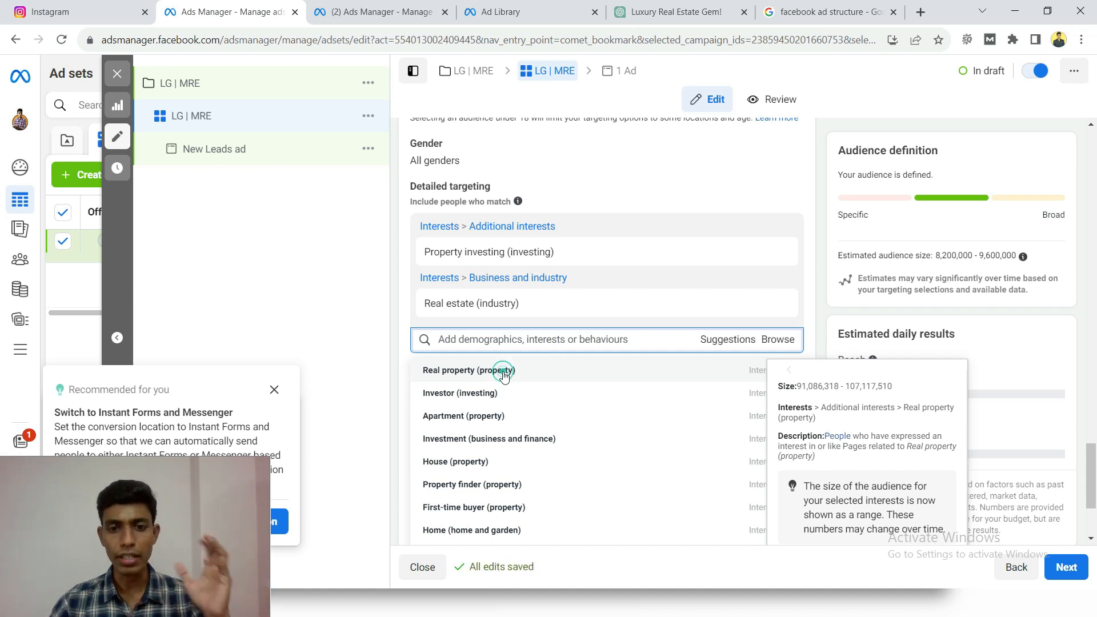
pyautogui.click(504, 374)
pyautogui.scroll(-1, 423, 343)
pyautogui.moveTo(471, 339)
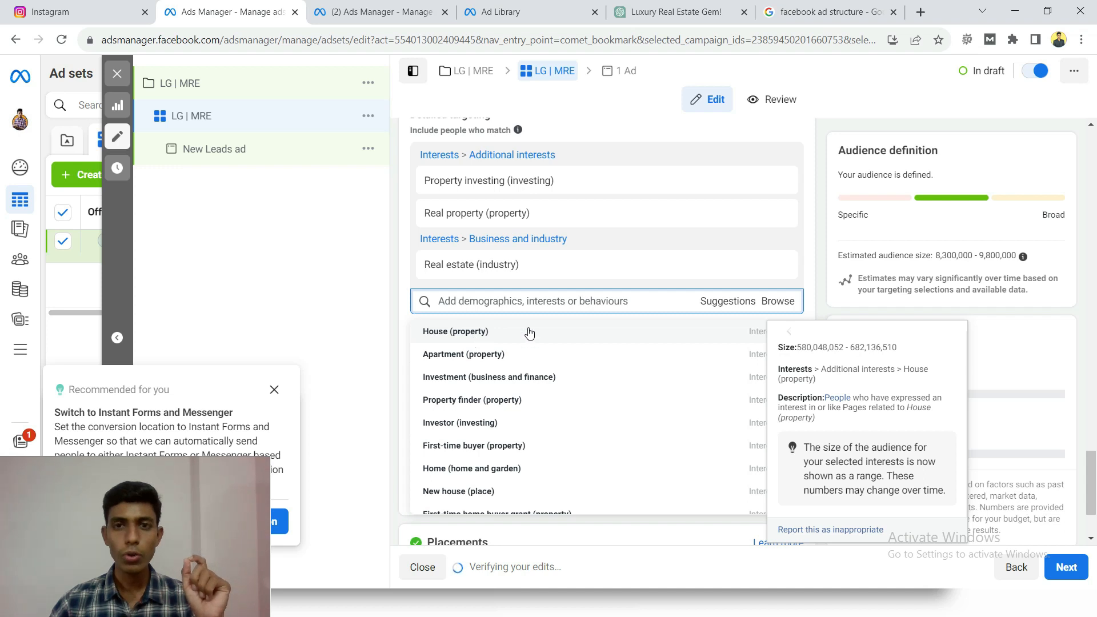
pyautogui.click(467, 337)
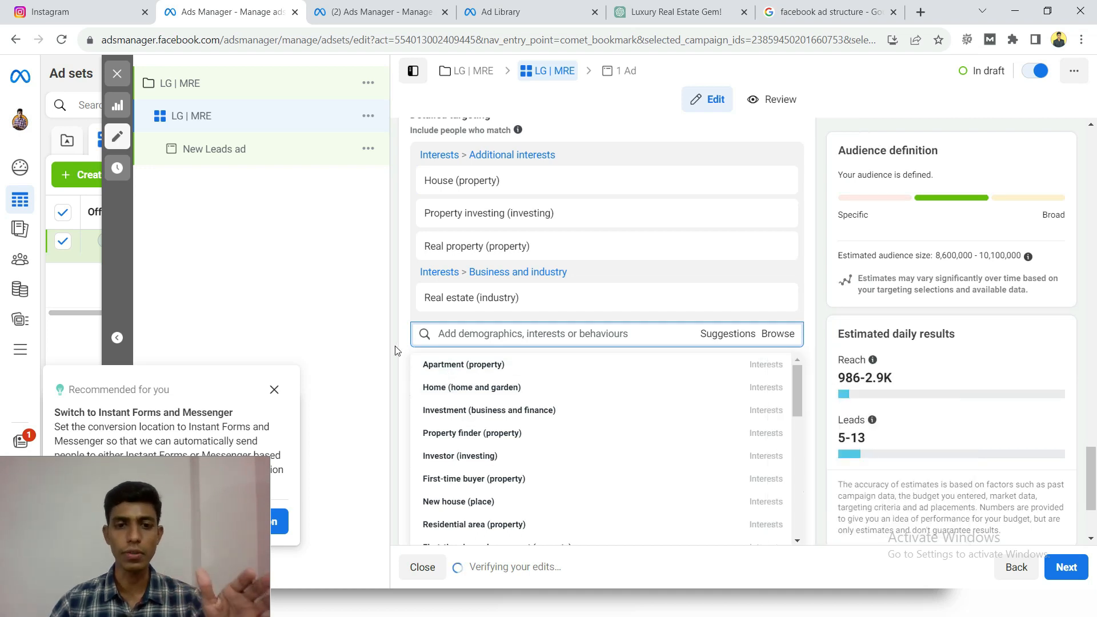
pyautogui.scroll(-3, 542, 457)
pyautogui.scroll(-2, 543, 461)
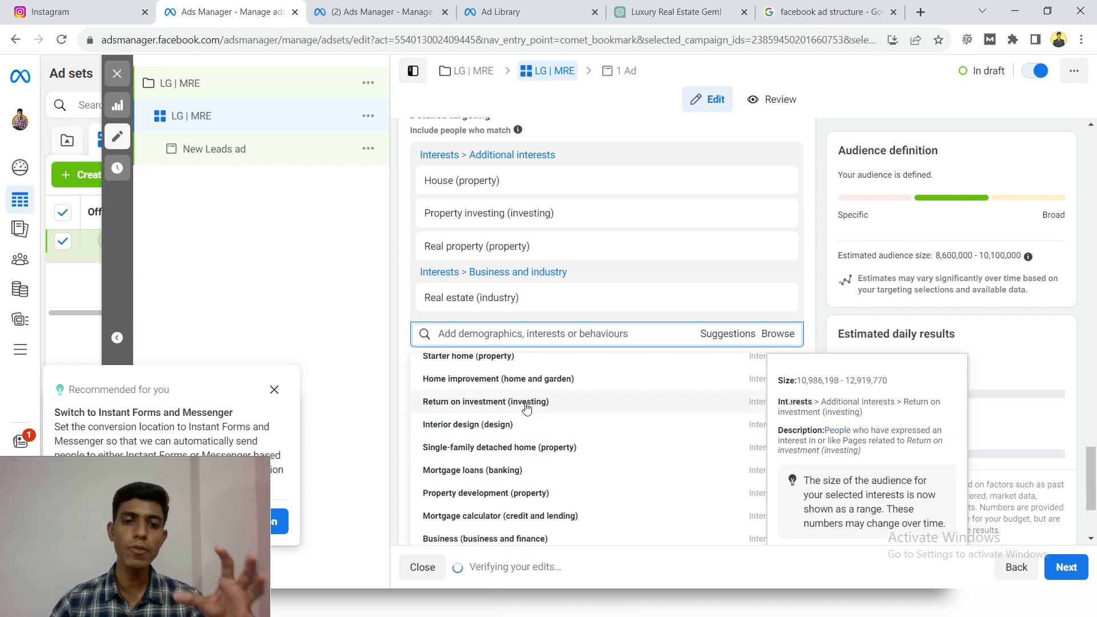
pyautogui.click(399, 301)
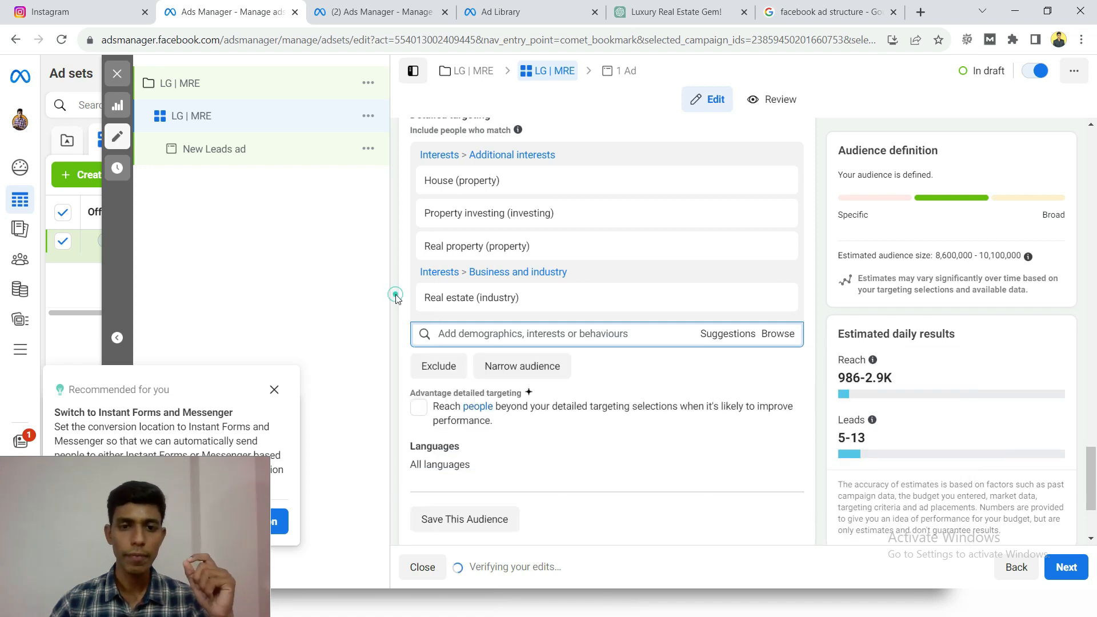
pyautogui.scroll(3, 392, 319)
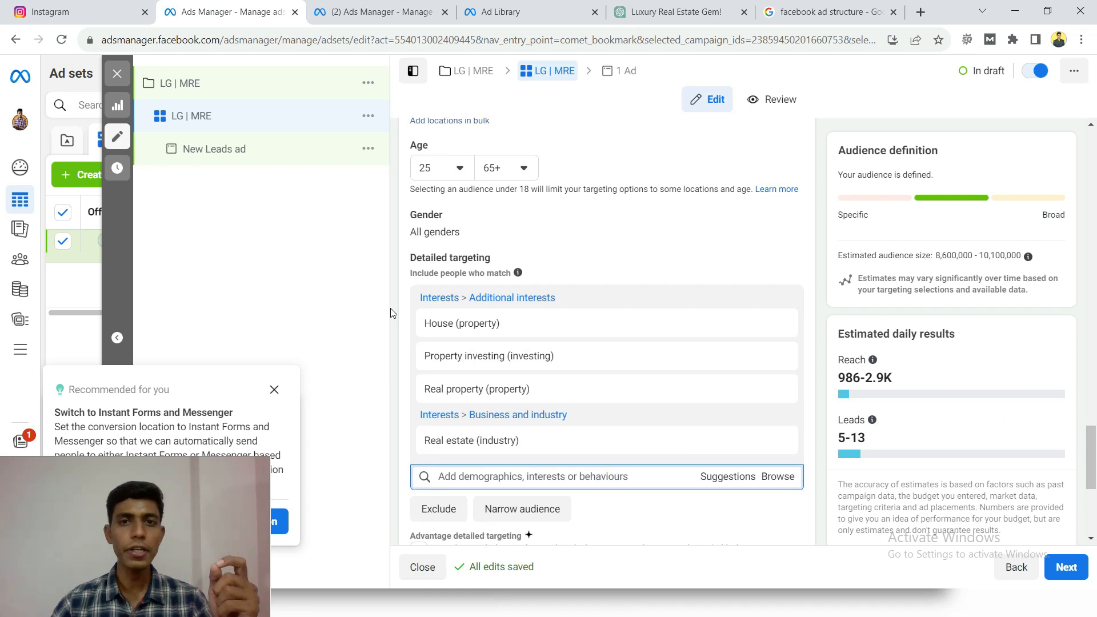
# - Turn on Advantage detailed targeting so the ad set can reach people beyond the selected interests
pyautogui.scroll(-4, 407, 378)
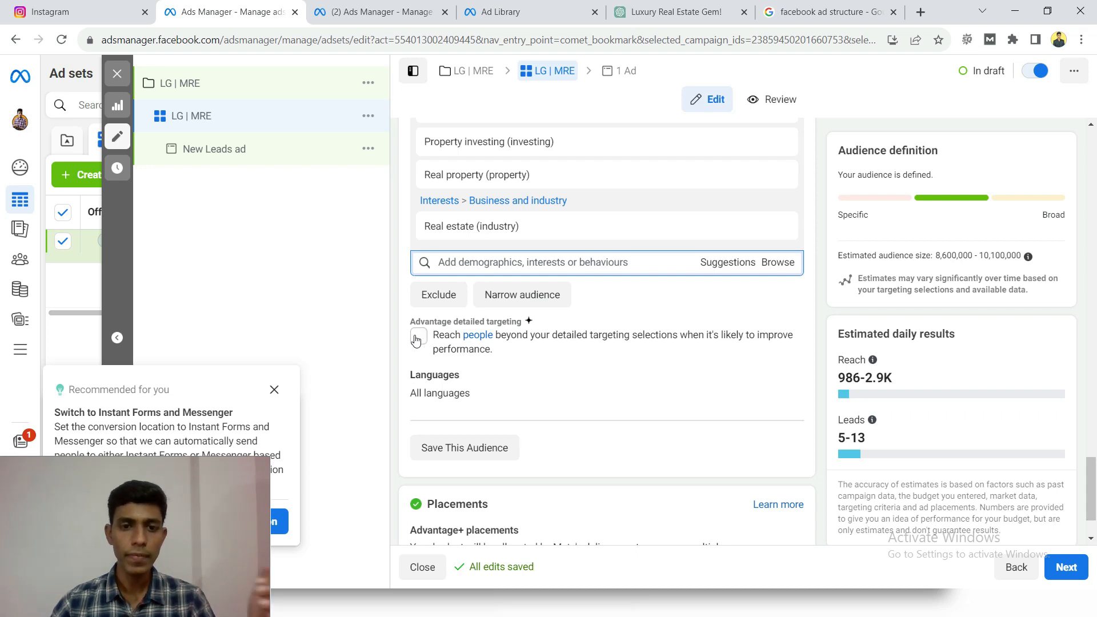
pyautogui.click(416, 337)
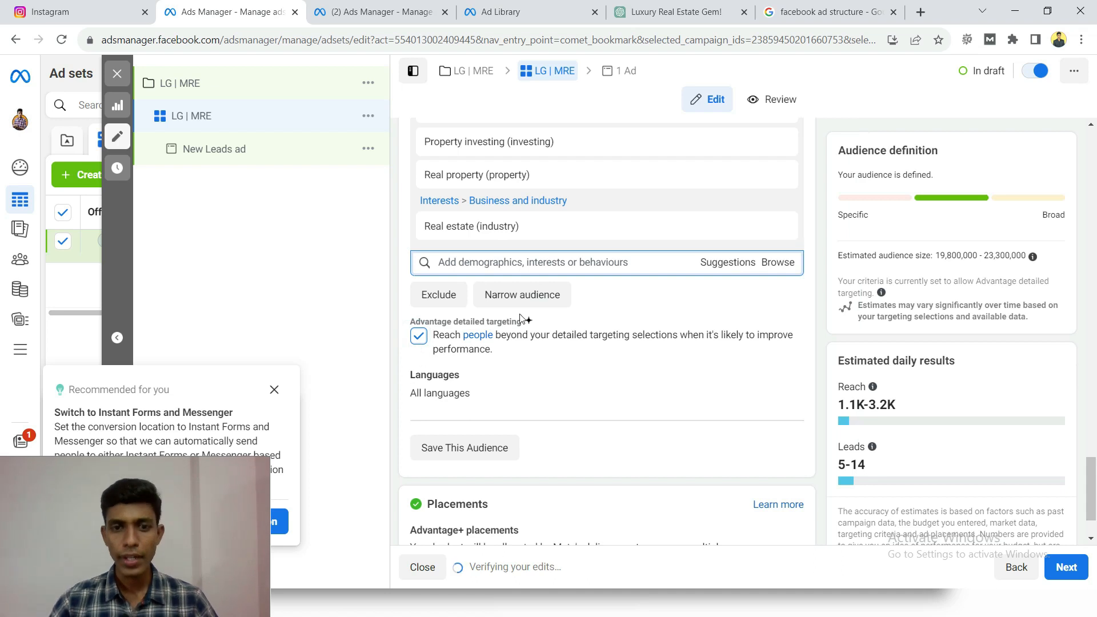
# - Review the ad set's audience settings, including the detailed targeting interests, languages, included locations and placements section
pyautogui.scroll(1, 521, 318)
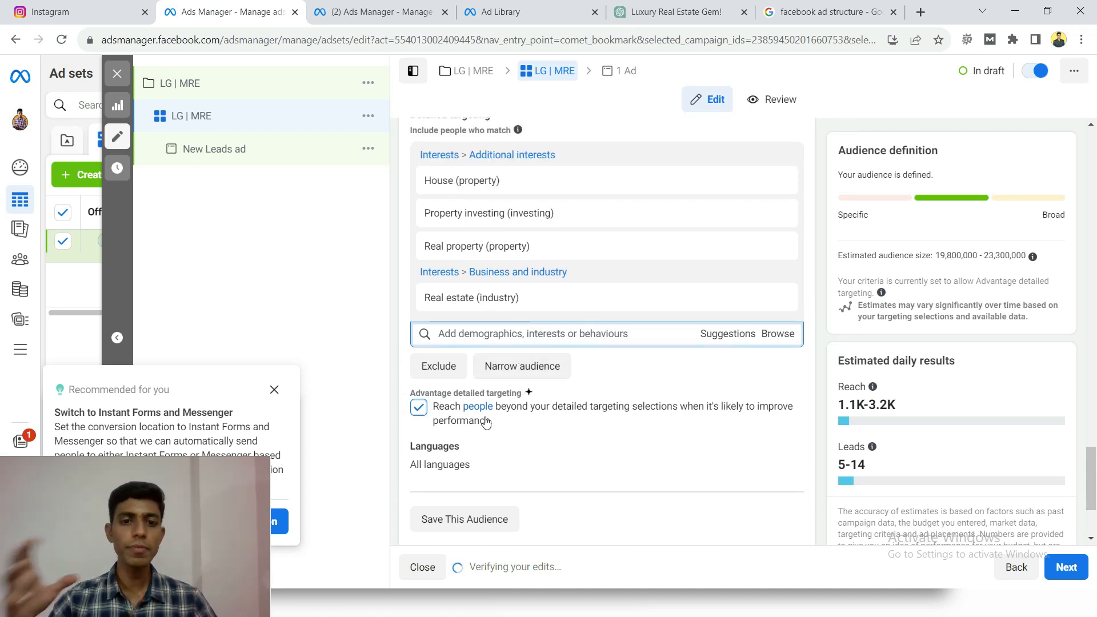
pyautogui.scroll(1, 549, 364)
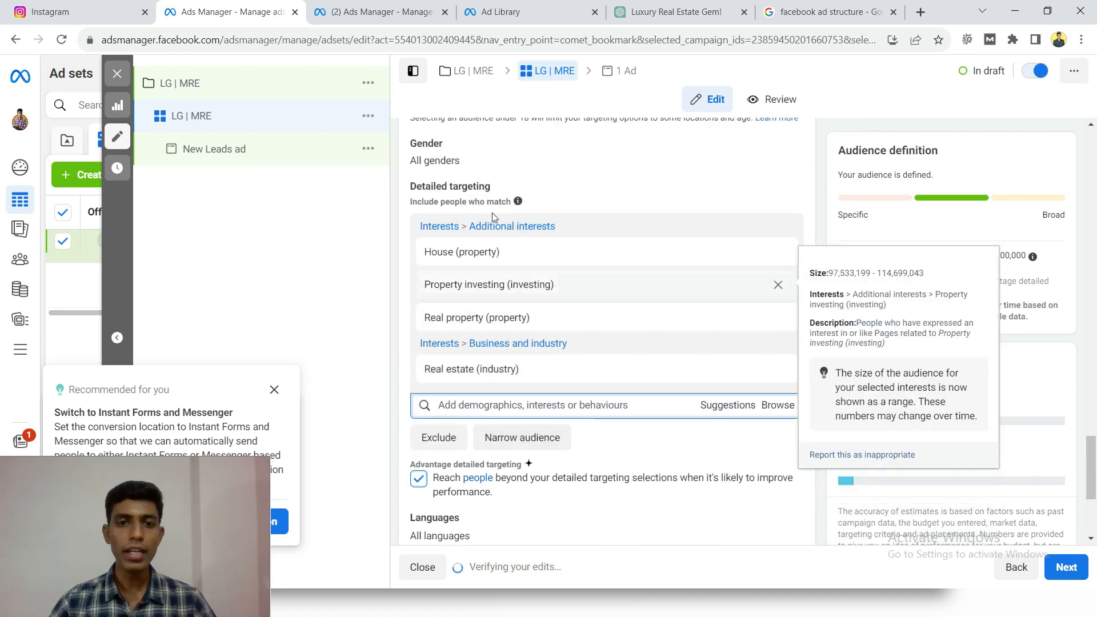
pyautogui.moveTo(451, 313)
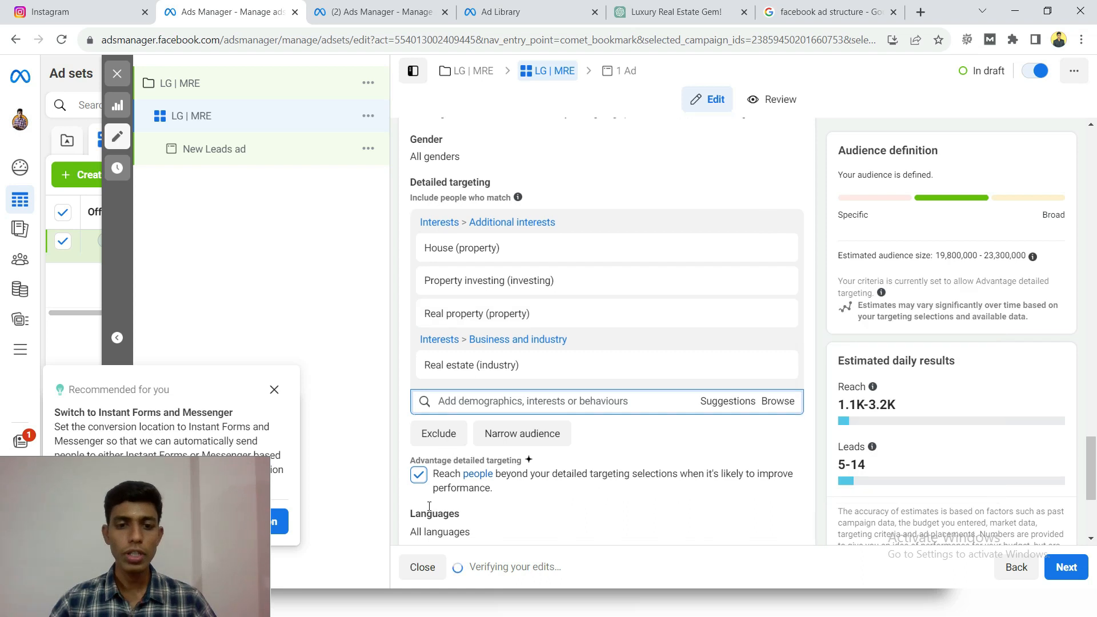
pyautogui.scroll(-1, 423, 411)
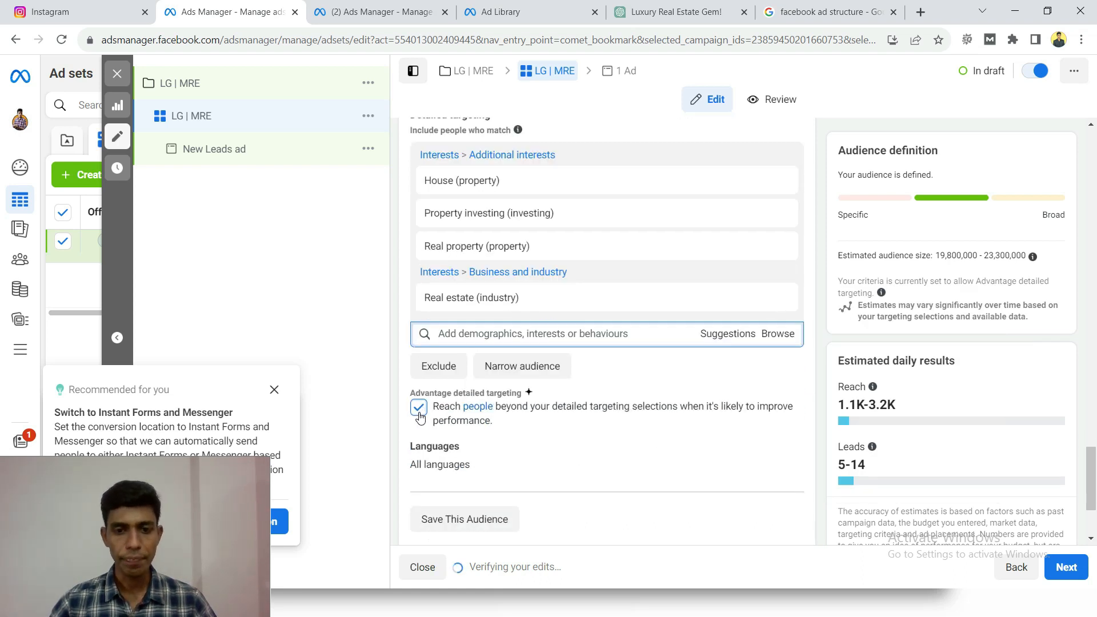
pyautogui.scroll(-1, 423, 408)
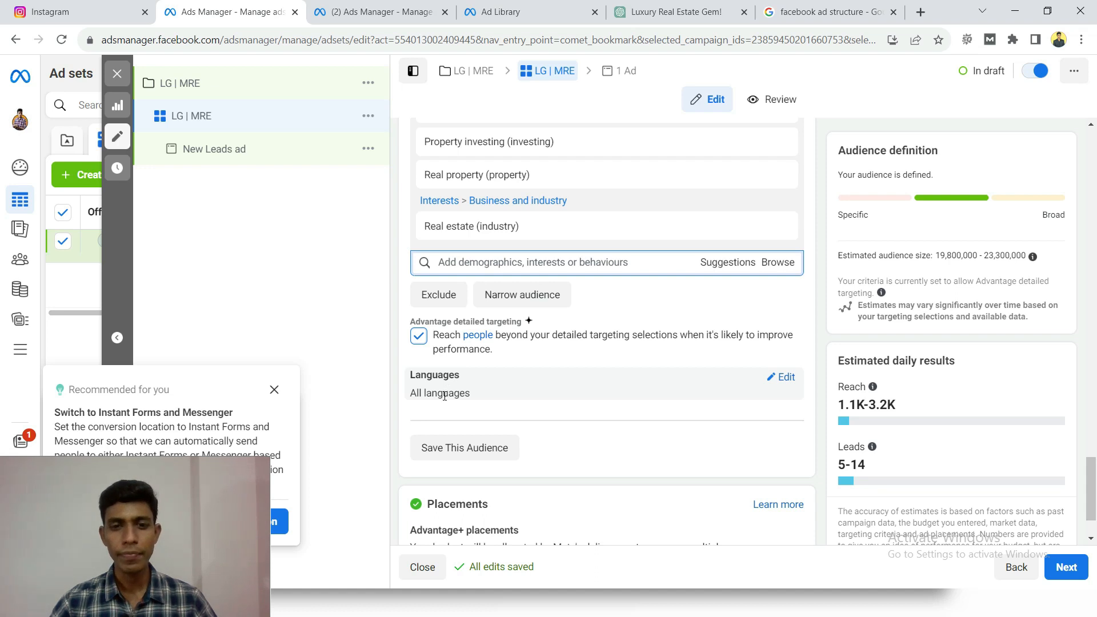
pyautogui.scroll(10, 444, 395)
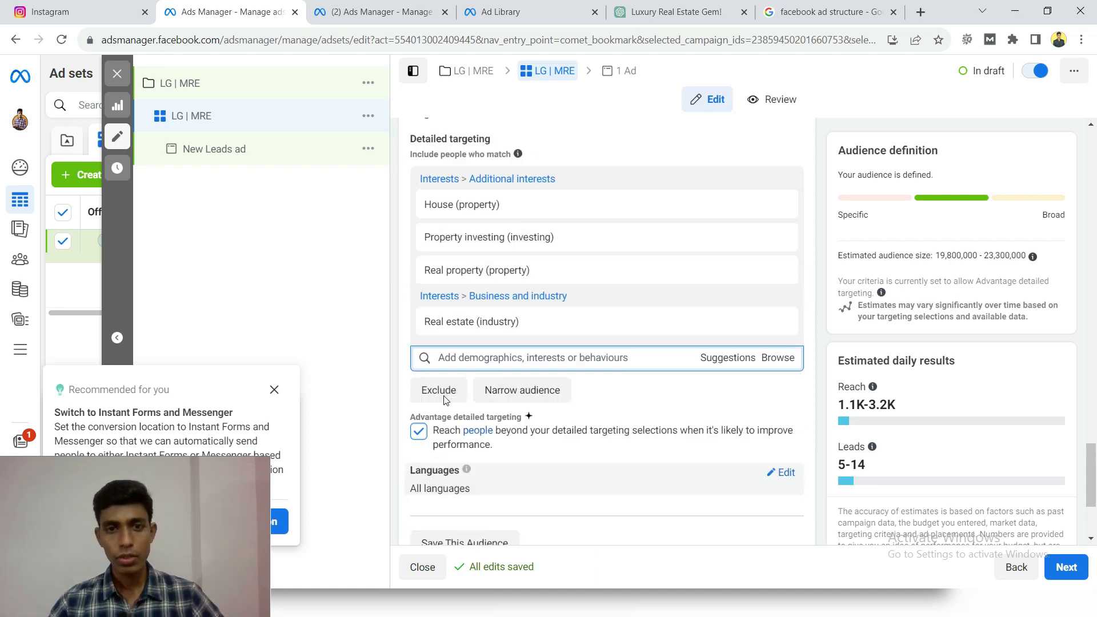
pyautogui.scroll(3, 417, 273)
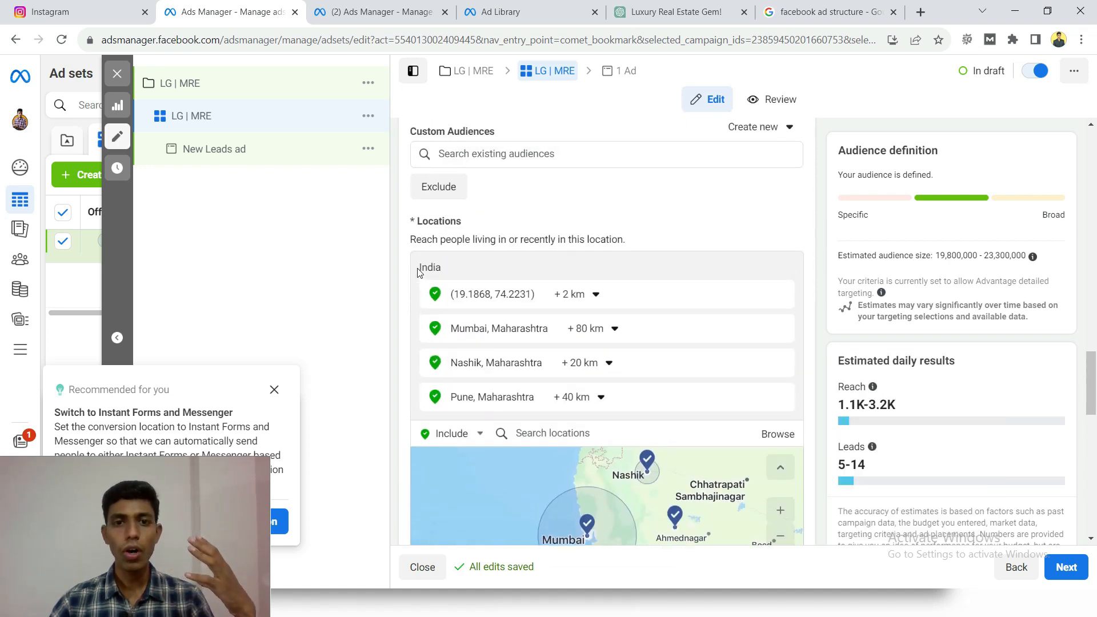
pyautogui.scroll(3, 418, 273)
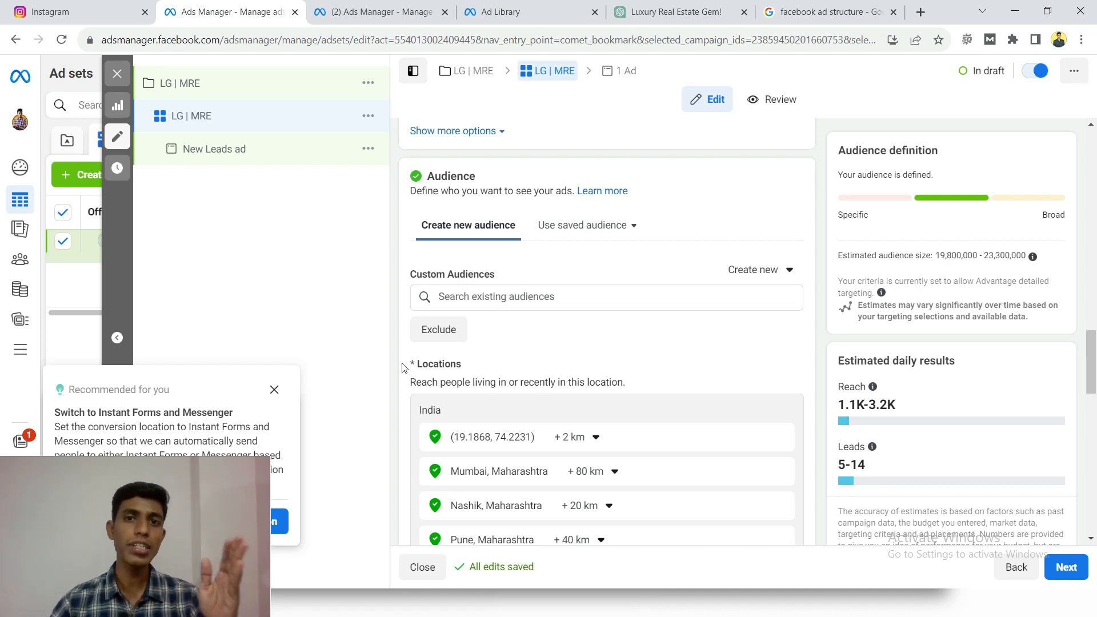
pyautogui.scroll(-10, 402, 367)
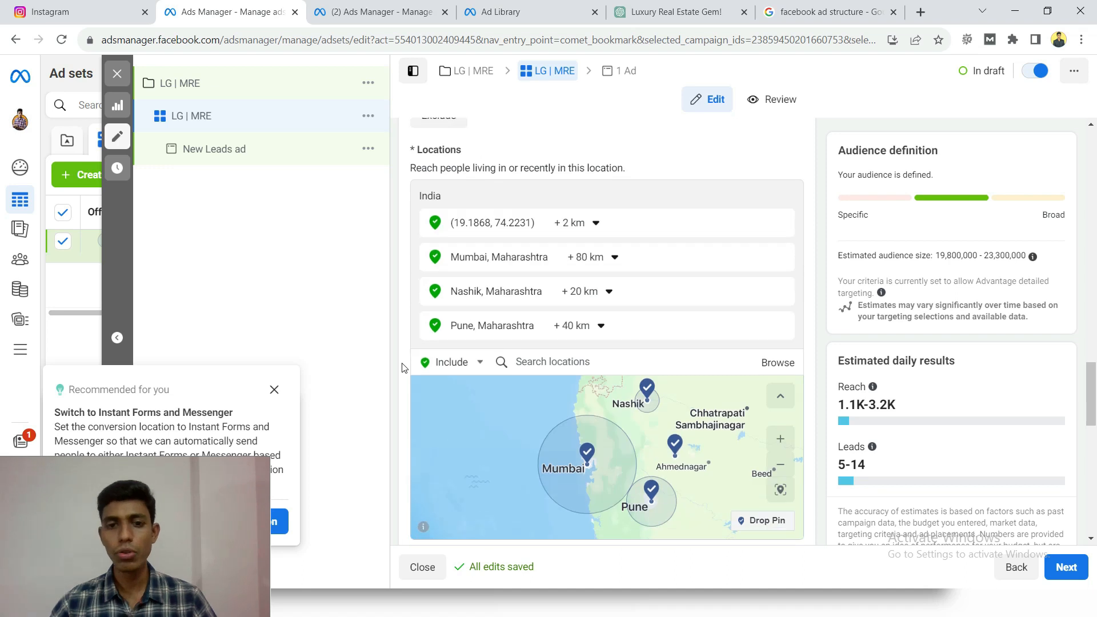
pyautogui.scroll(-6, 402, 366)
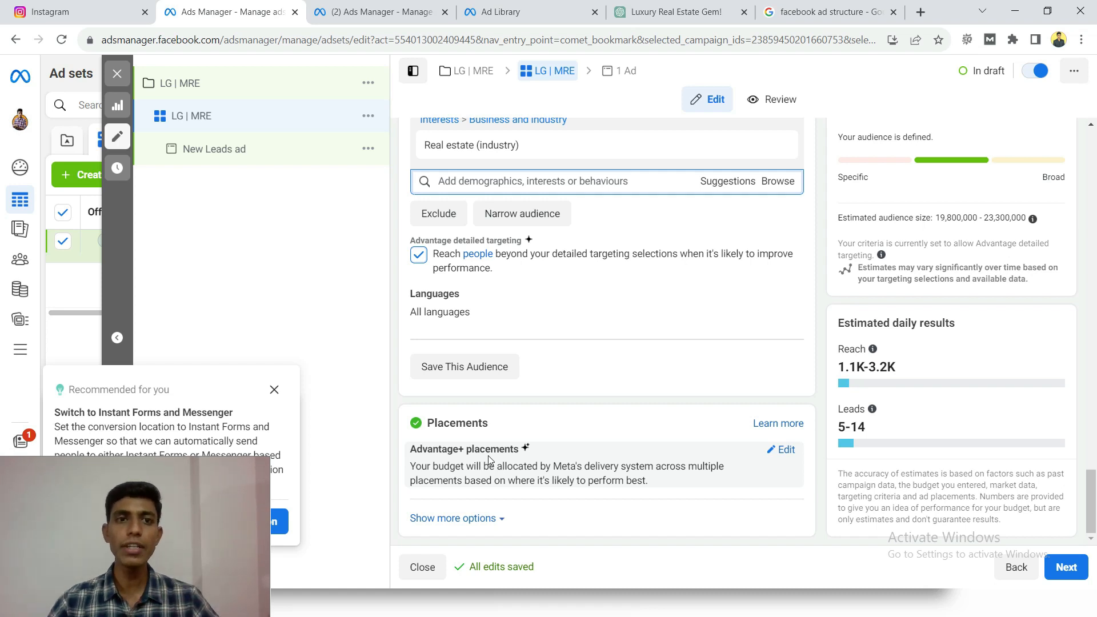
# - Open facebook.com in a new browser tab and switch from the Mah Real Estate page to the personal profile
pyautogui.click(920, 12)
pyautogui.write('facebook.com')
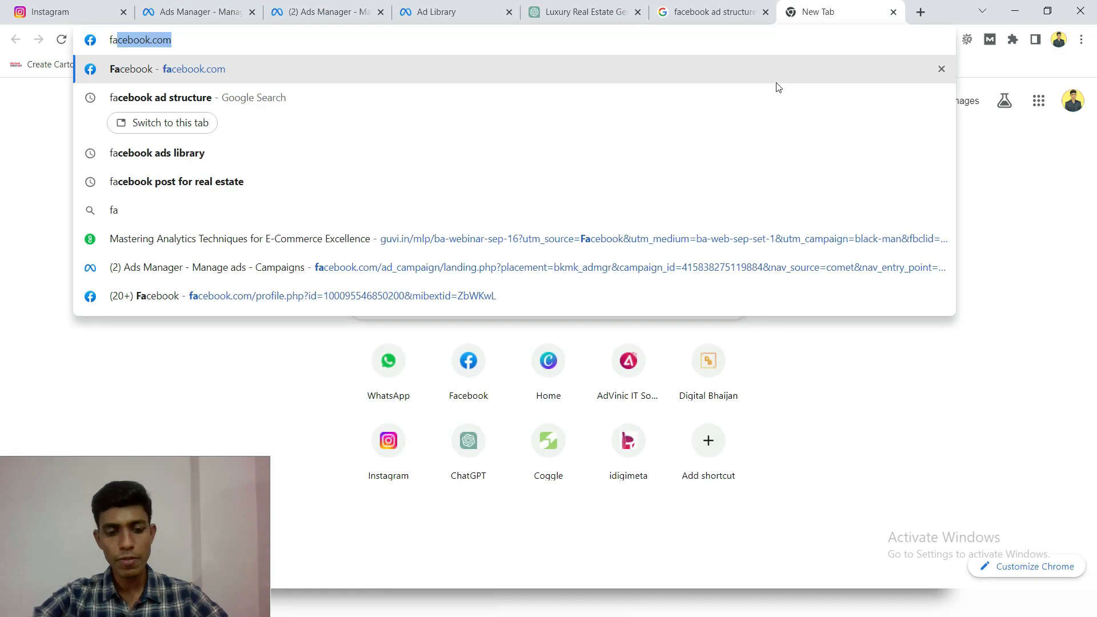
pyautogui.press('Return')
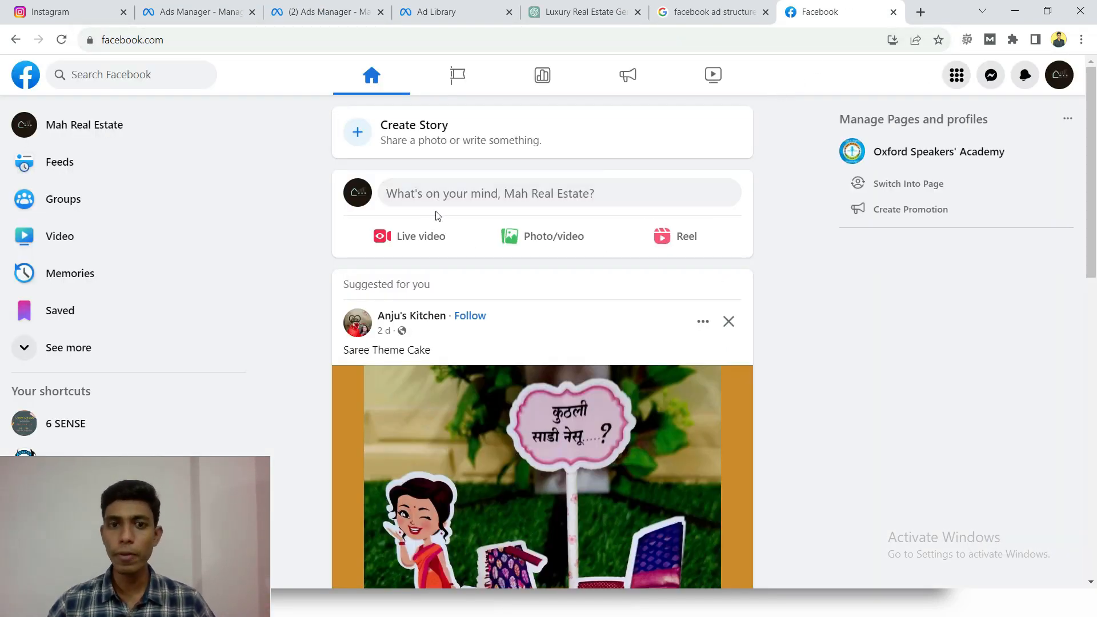
pyautogui.click(1059, 74)
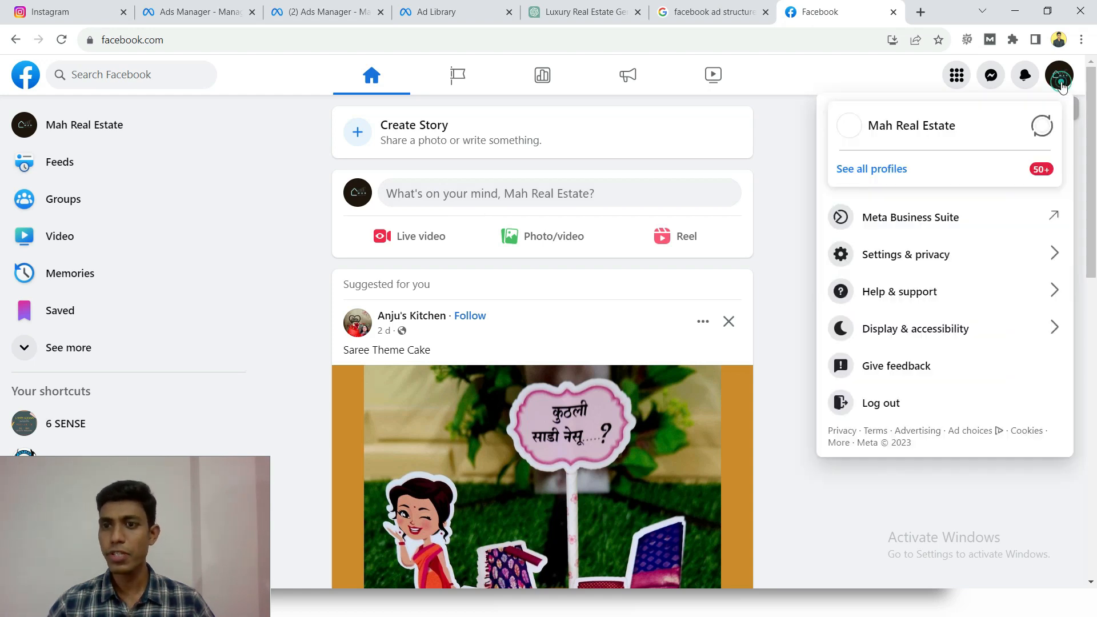
pyautogui.click(1042, 125)
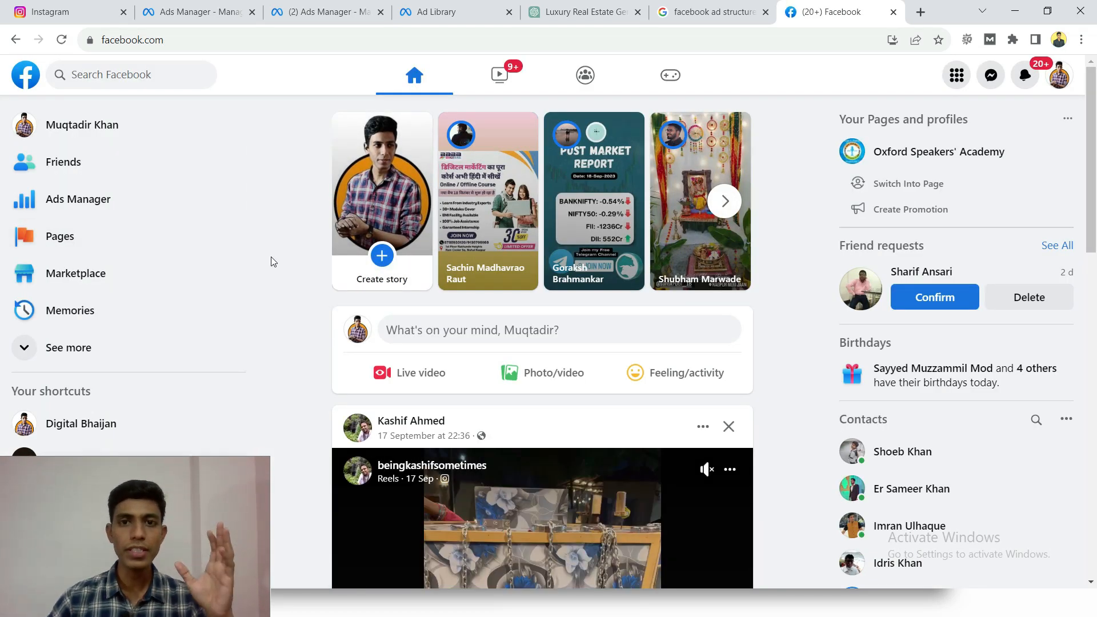
# - Look through the Facebook news feed for a sponsored post and examine how the ad appears there
pyautogui.scroll(-2, 271, 261)
pyautogui.scroll(-15, 272, 262)
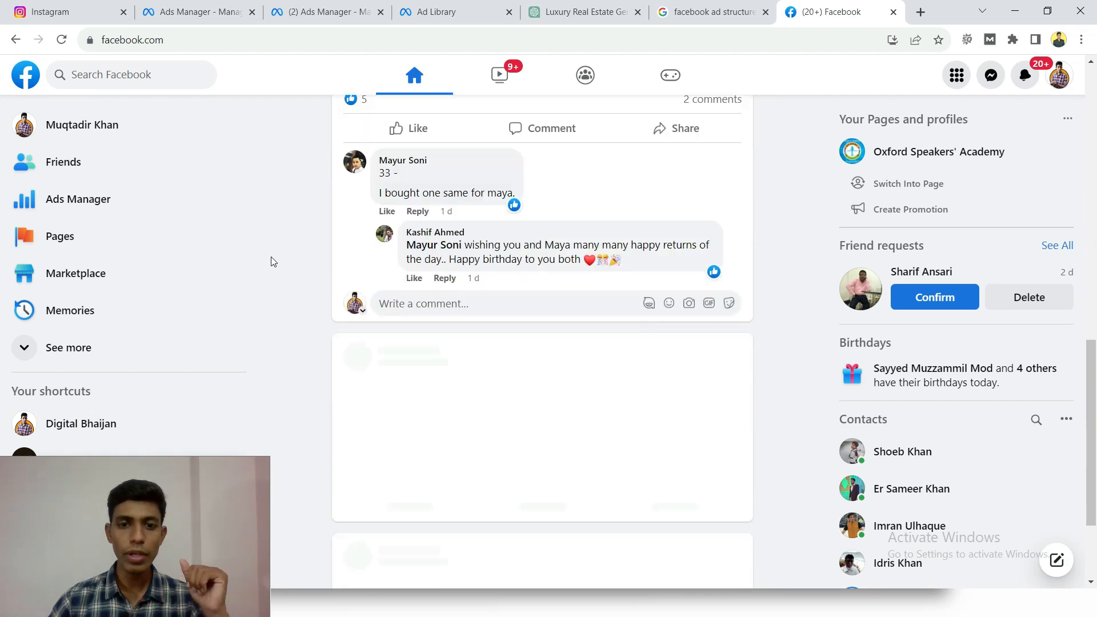
pyautogui.scroll(-1, 272, 262)
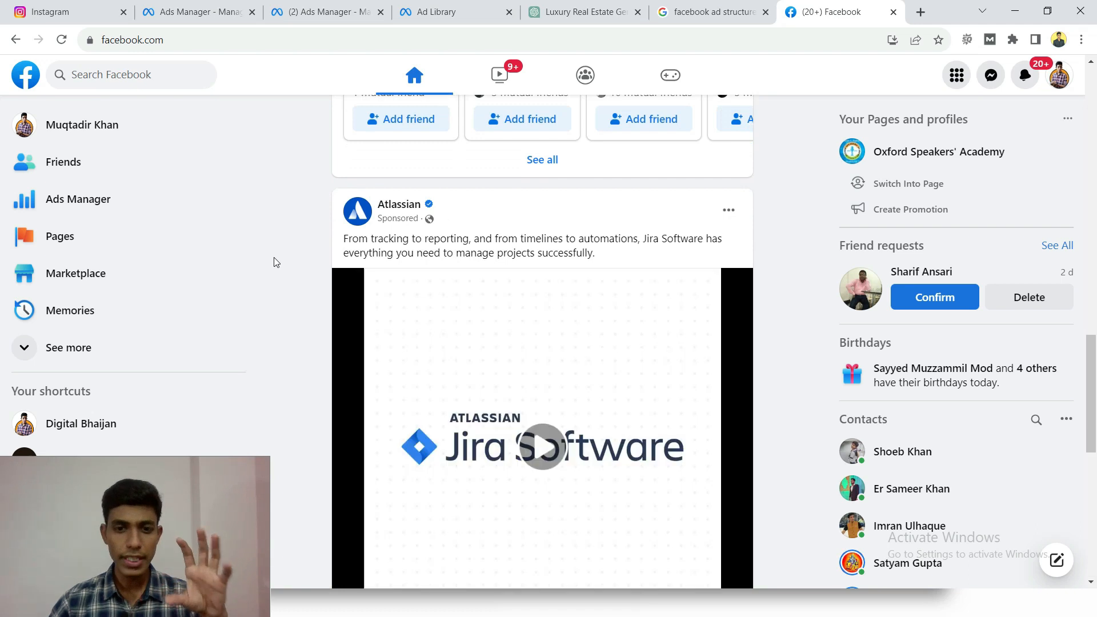
pyautogui.scroll(-1, 407, 250)
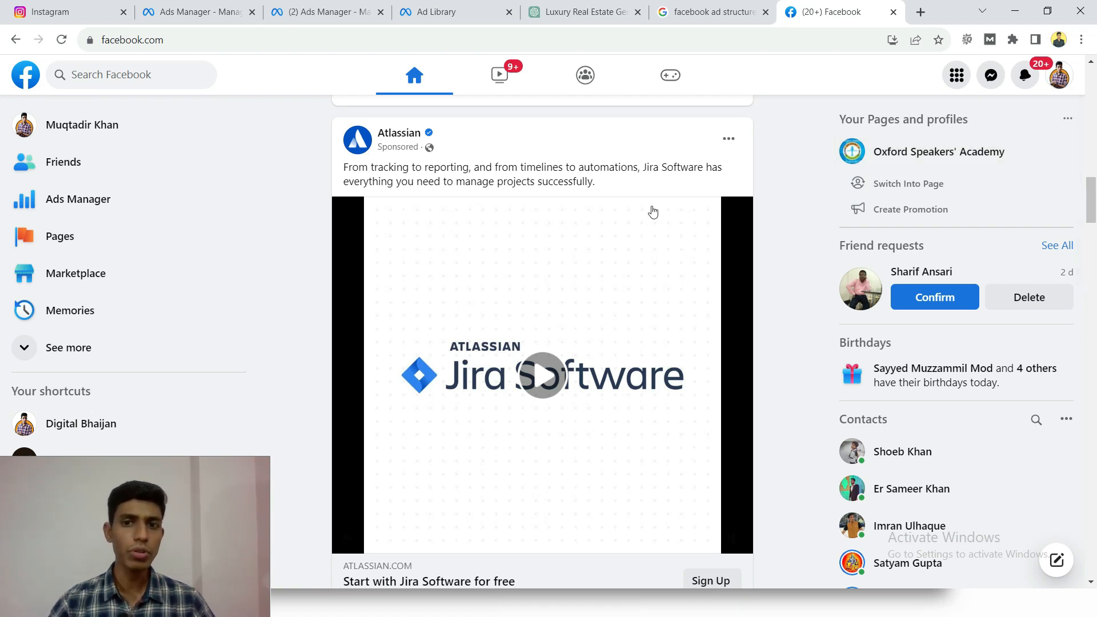
# - Browse further stories above the news feed and open Marketplace to examine other places where ads can appear
pyautogui.scroll(15, 573, 177)
pyautogui.scroll(1, 574, 180)
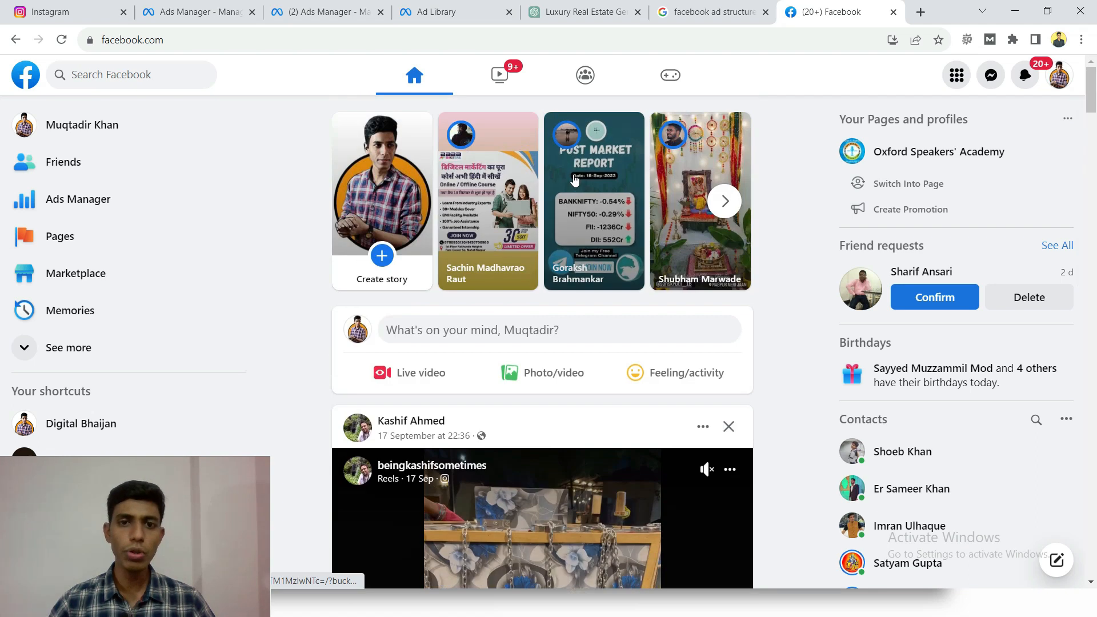
pyautogui.click(721, 203)
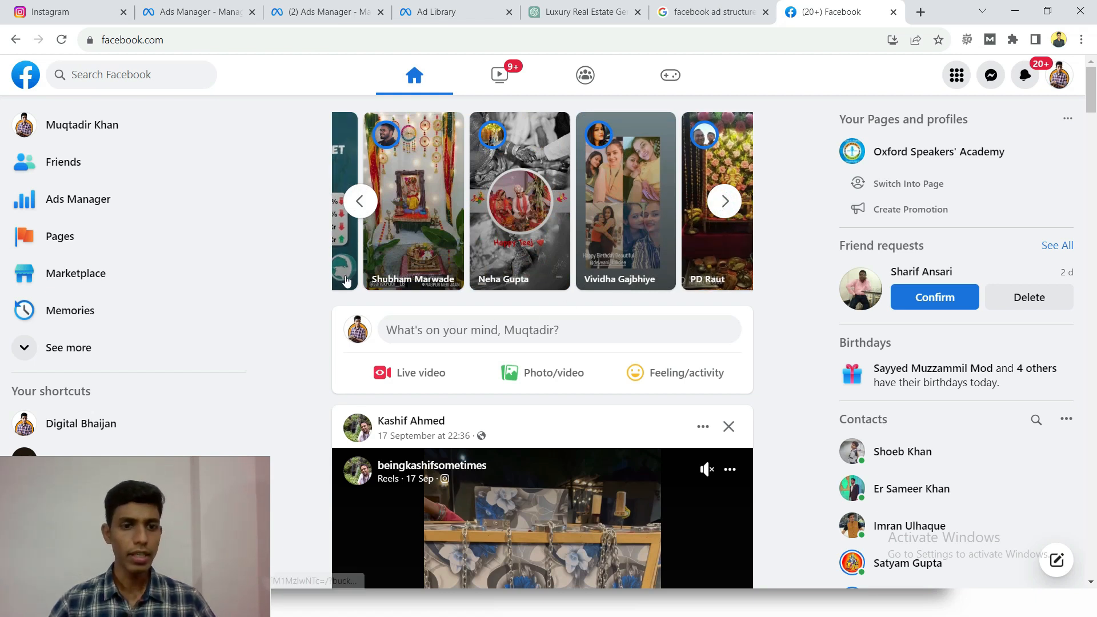
pyautogui.scroll(-3, 563, 303)
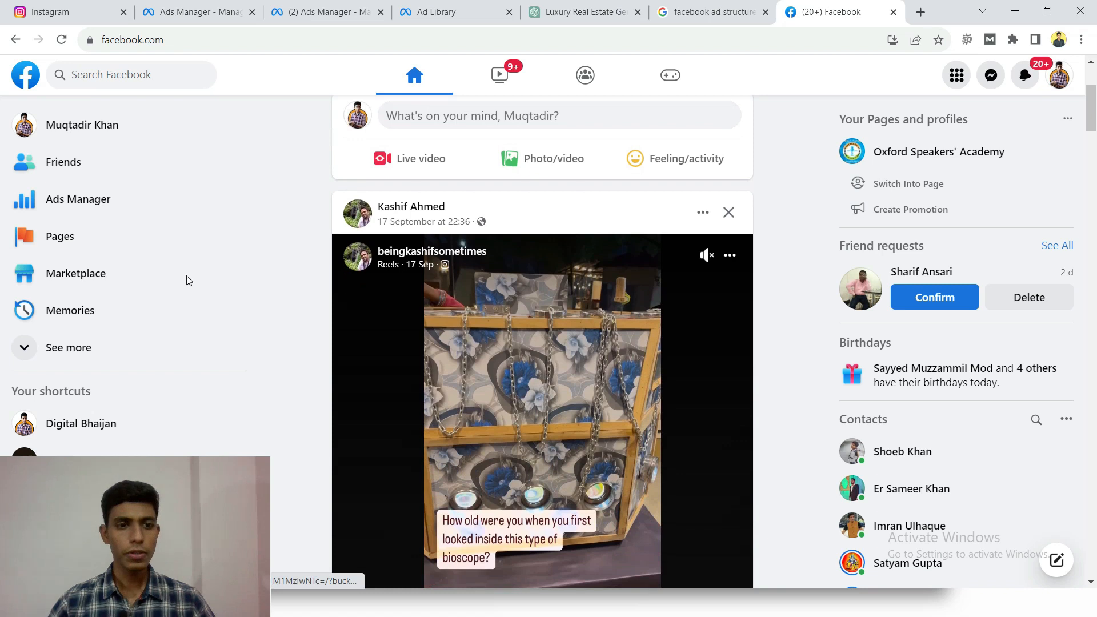
pyautogui.click(78, 279)
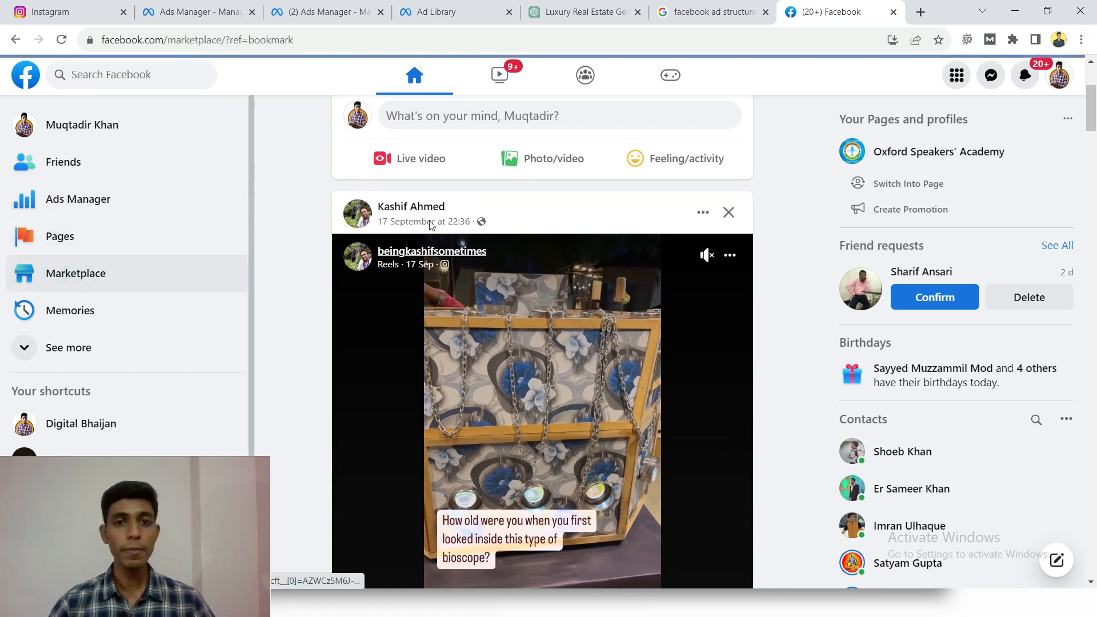
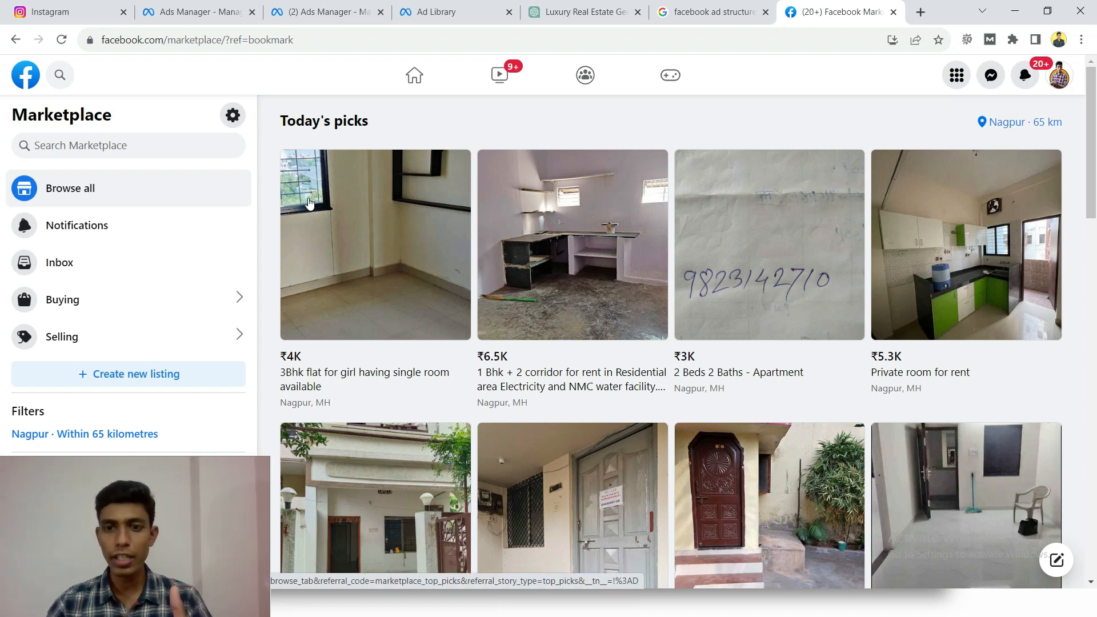
# - Look through the Marketplace listings down to the sponsored section to examine where ads can appear
pyautogui.scroll(-8, 366, 238)
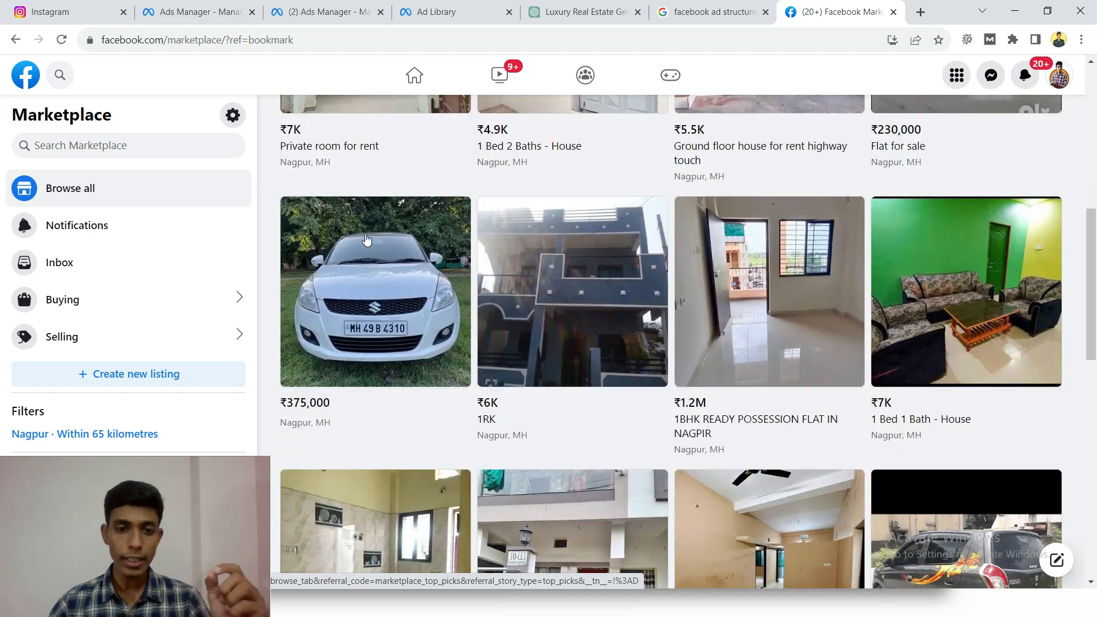
pyautogui.scroll(-5, 366, 239)
pyautogui.scroll(-4, 413, 384)
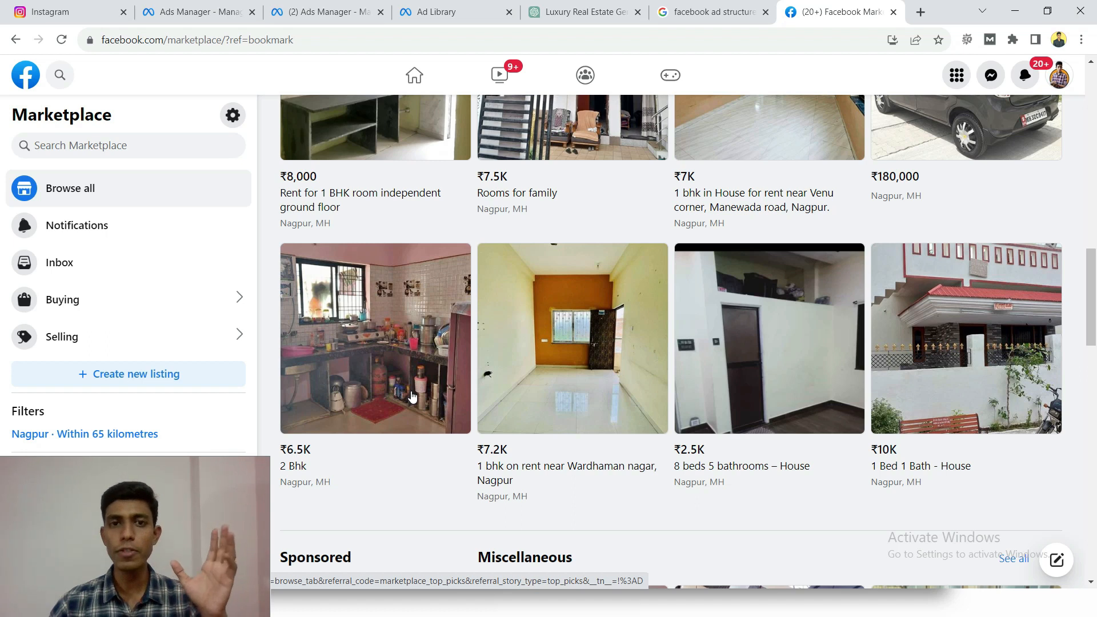
# - Return to the Ads Manager tab, switch the ad set to manual placements and exclude the Audience Network platform
pyautogui.click(193, 7)
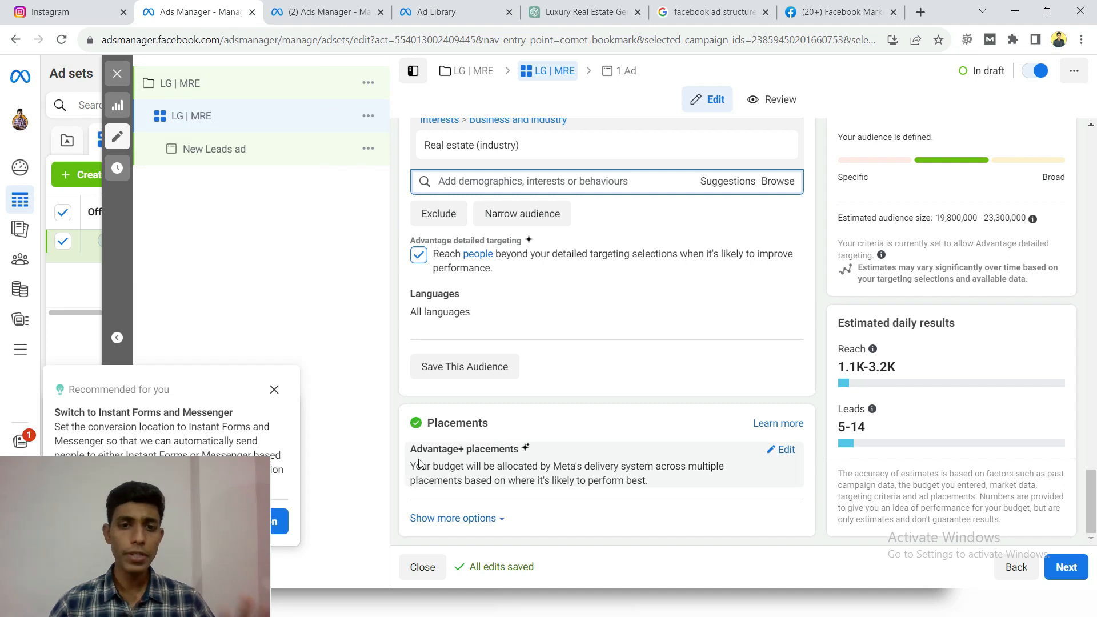
pyautogui.moveTo(408, 449); pyautogui.dragTo(510, 452)
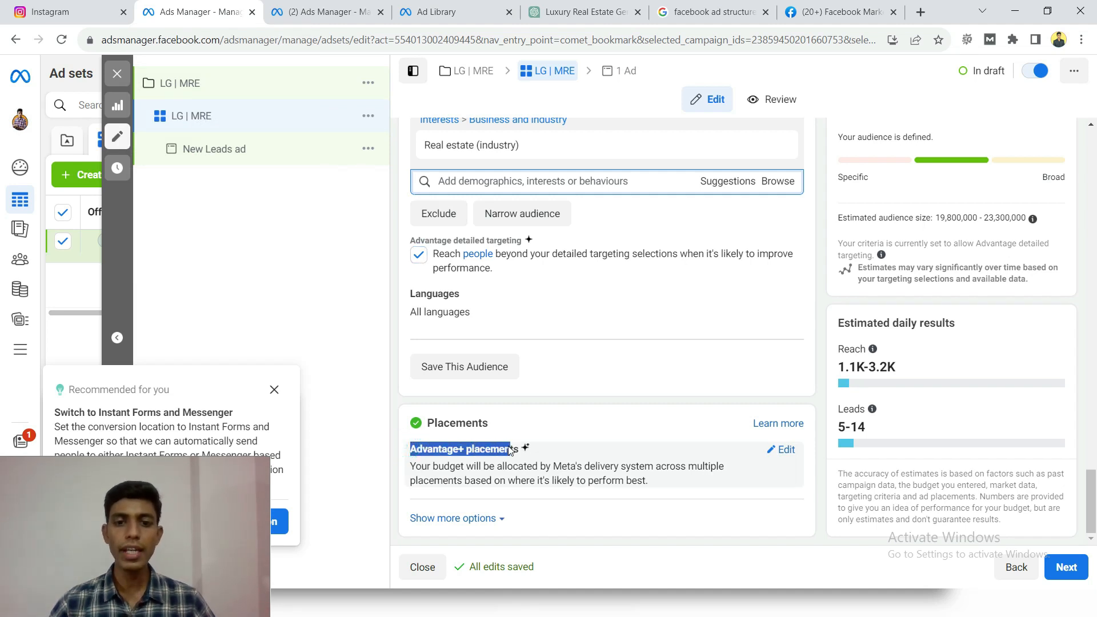
pyautogui.click(380, 393)
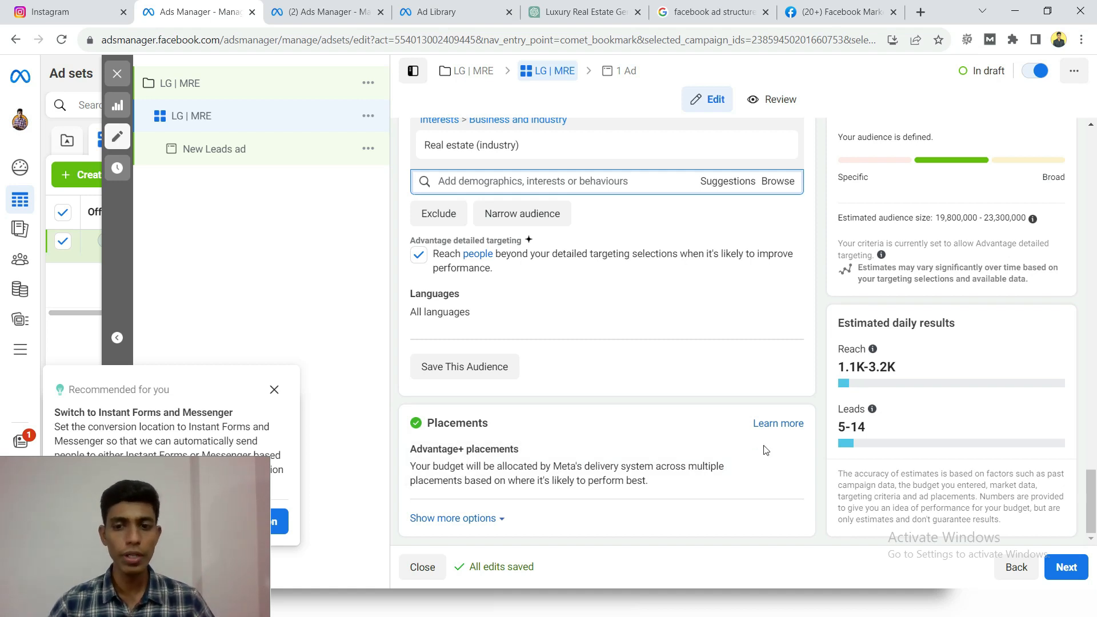
pyautogui.click(785, 451)
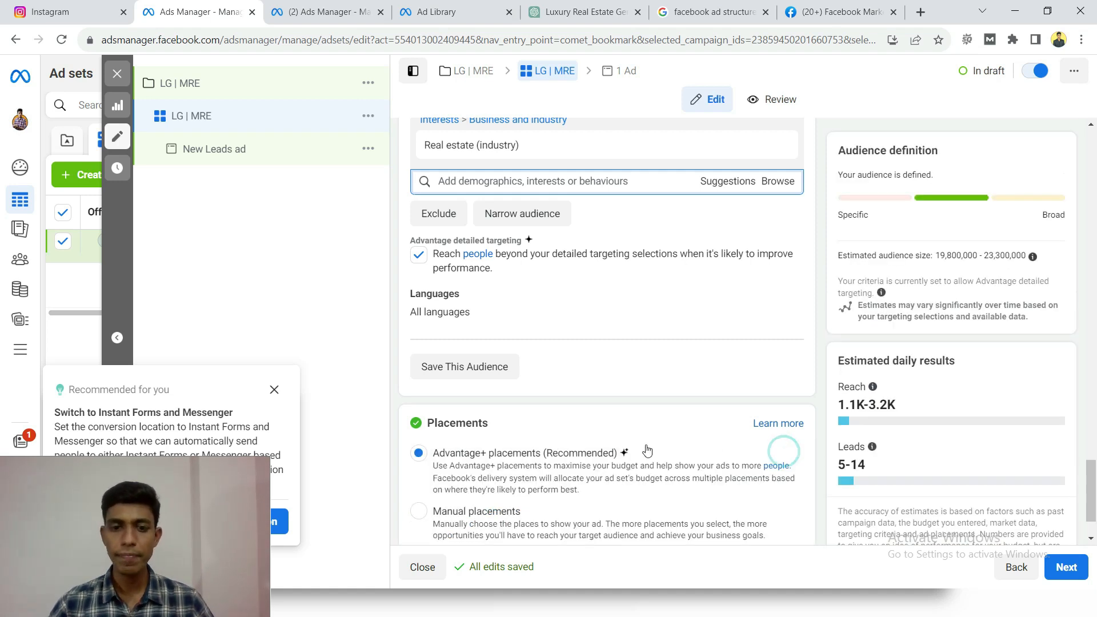
pyautogui.scroll(-1, 534, 453)
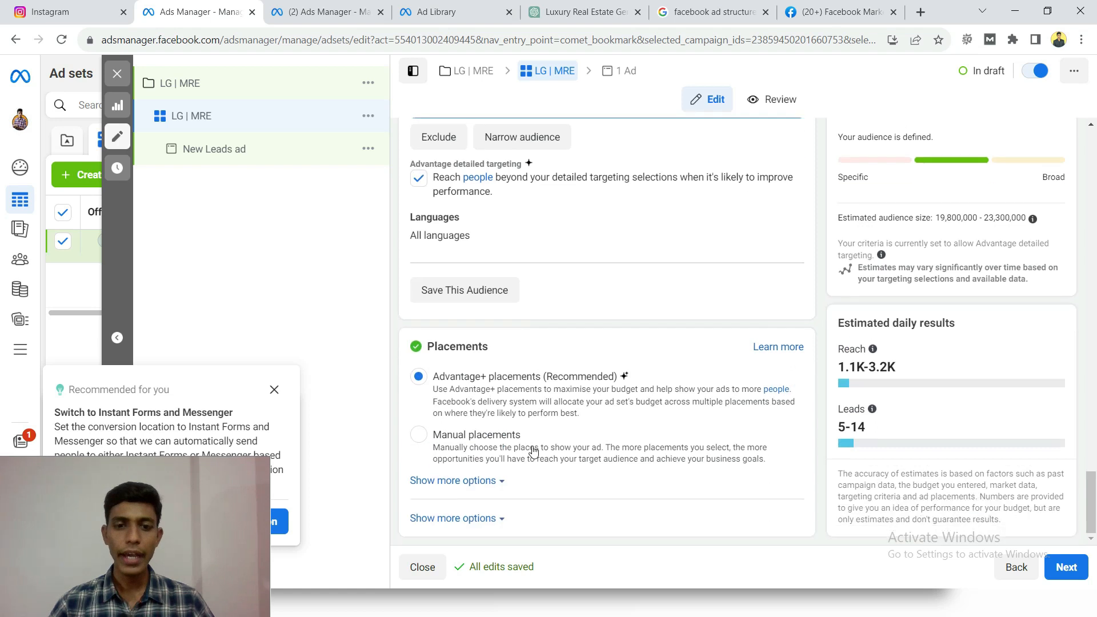
pyautogui.click(419, 436)
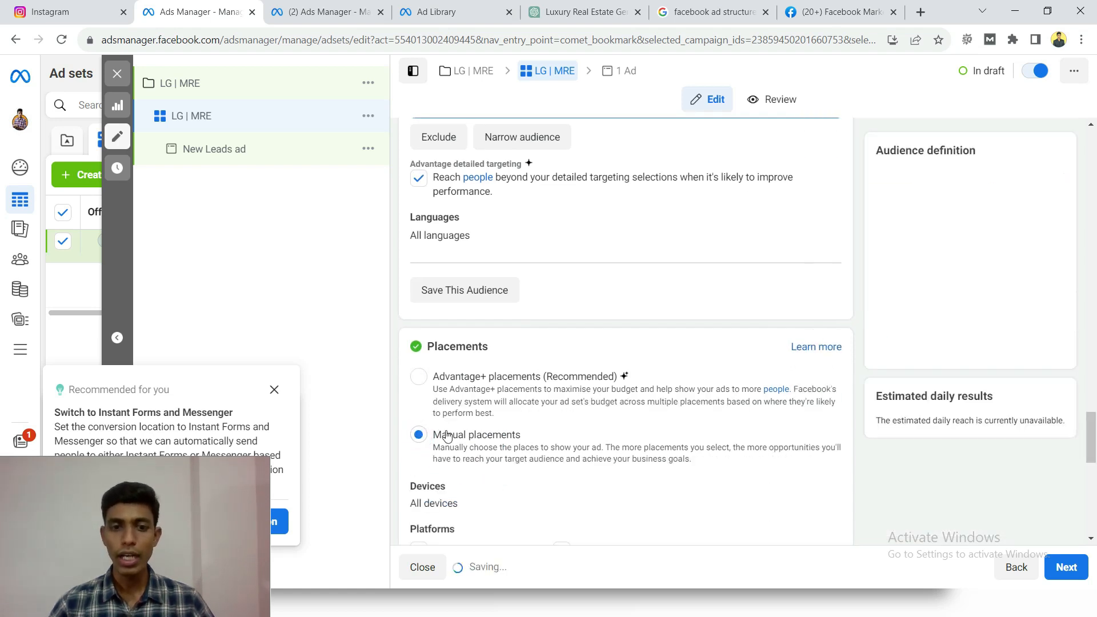
pyautogui.scroll(-5, 434, 400)
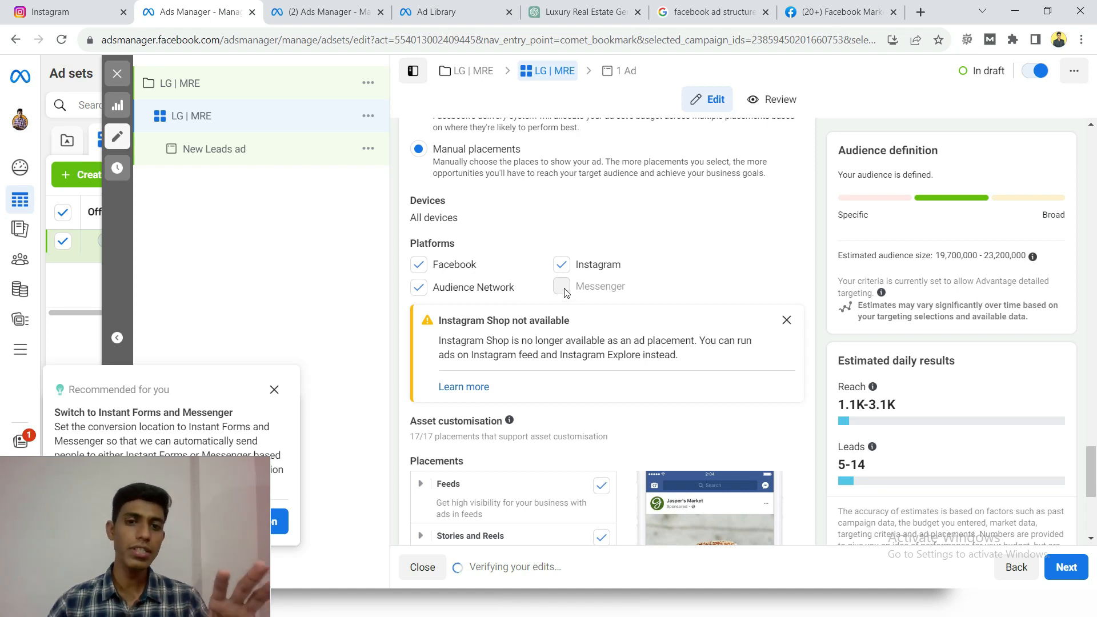
pyautogui.click(418, 288)
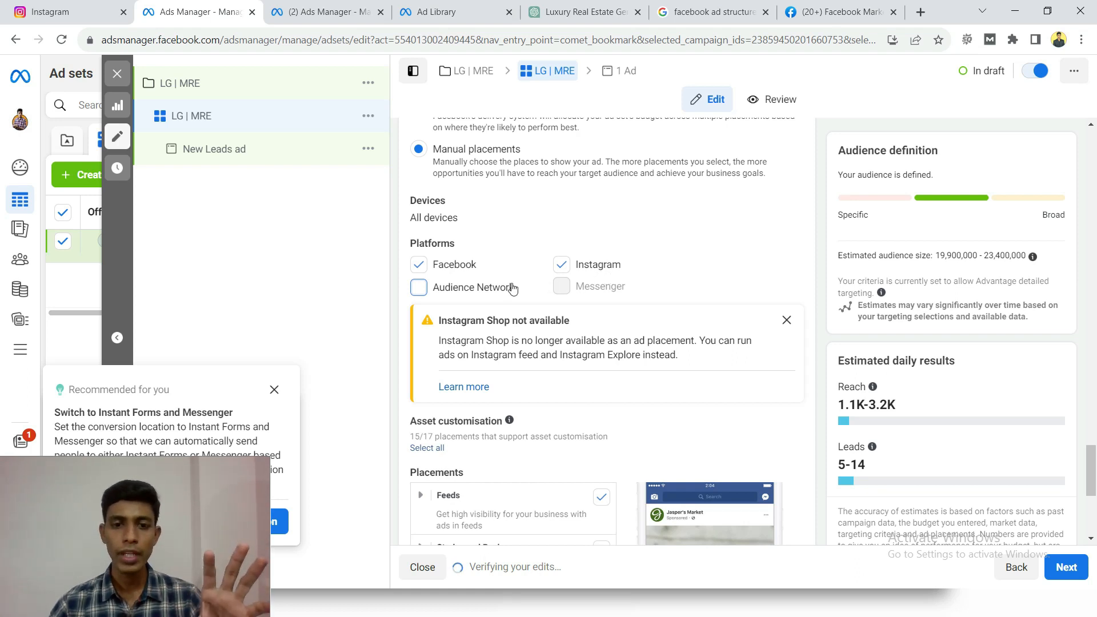
# - Exclude Facebook video feeds, Instagram Explore and Instagram Explore home from the ad set's Feeds placements
pyautogui.scroll(-4, 512, 288)
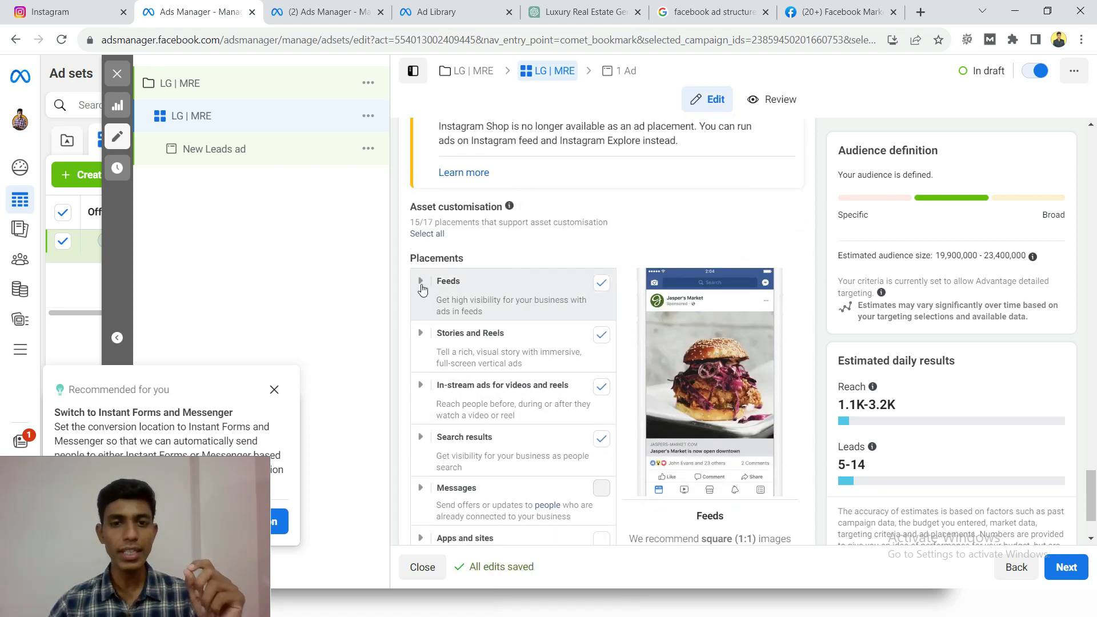
pyautogui.click(421, 290)
pyautogui.scroll(-1, 422, 290)
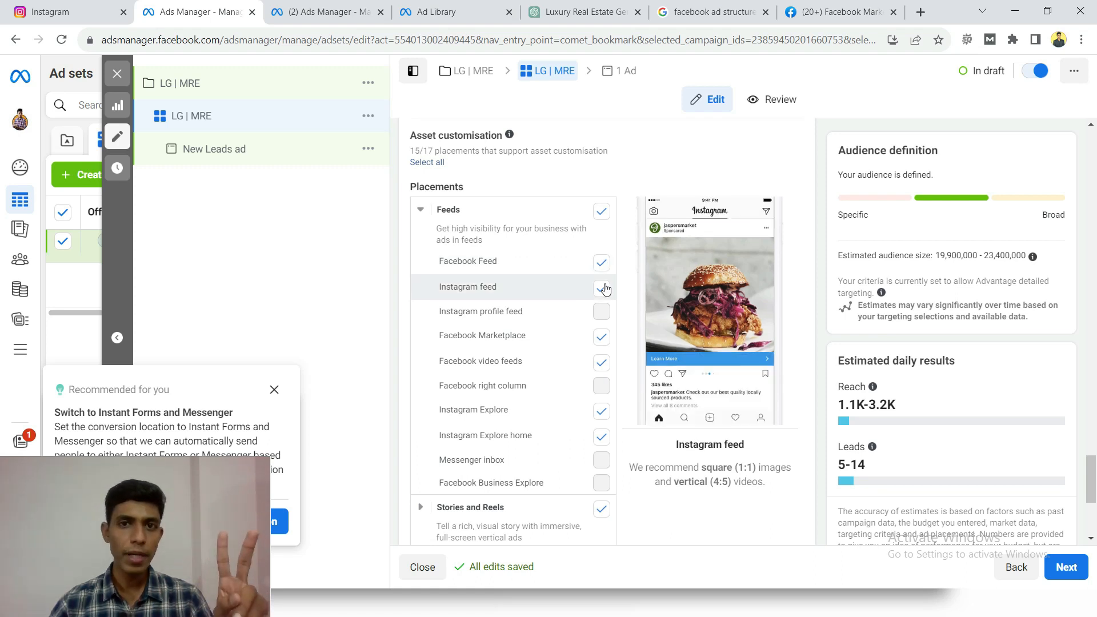
pyautogui.click(600, 363)
pyautogui.scroll(-2, 497, 341)
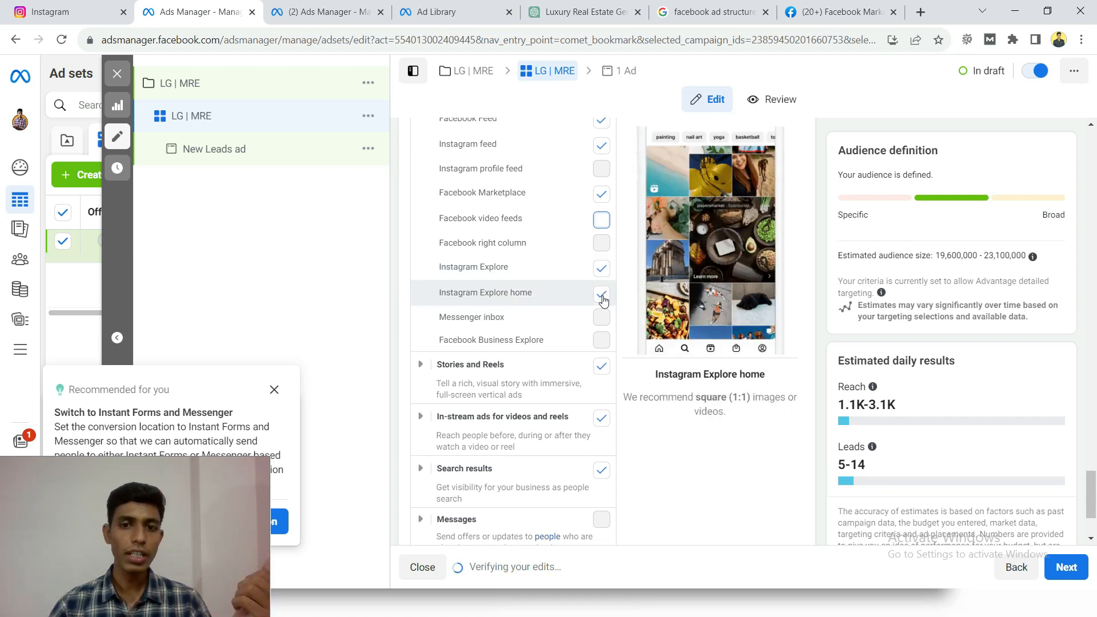
pyautogui.click(599, 268)
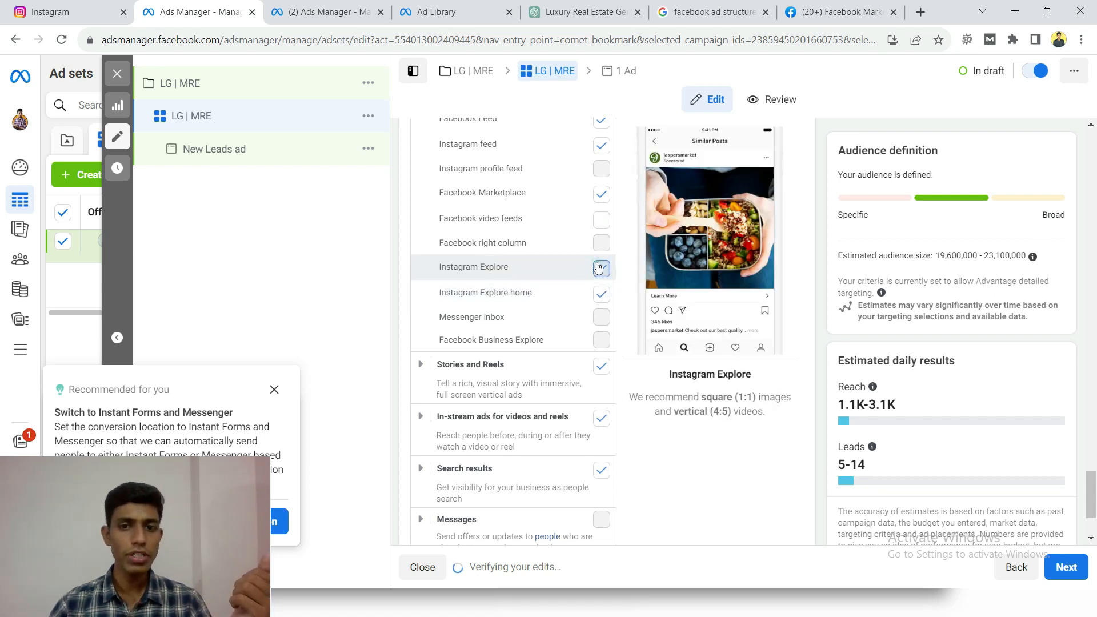
pyautogui.click(603, 294)
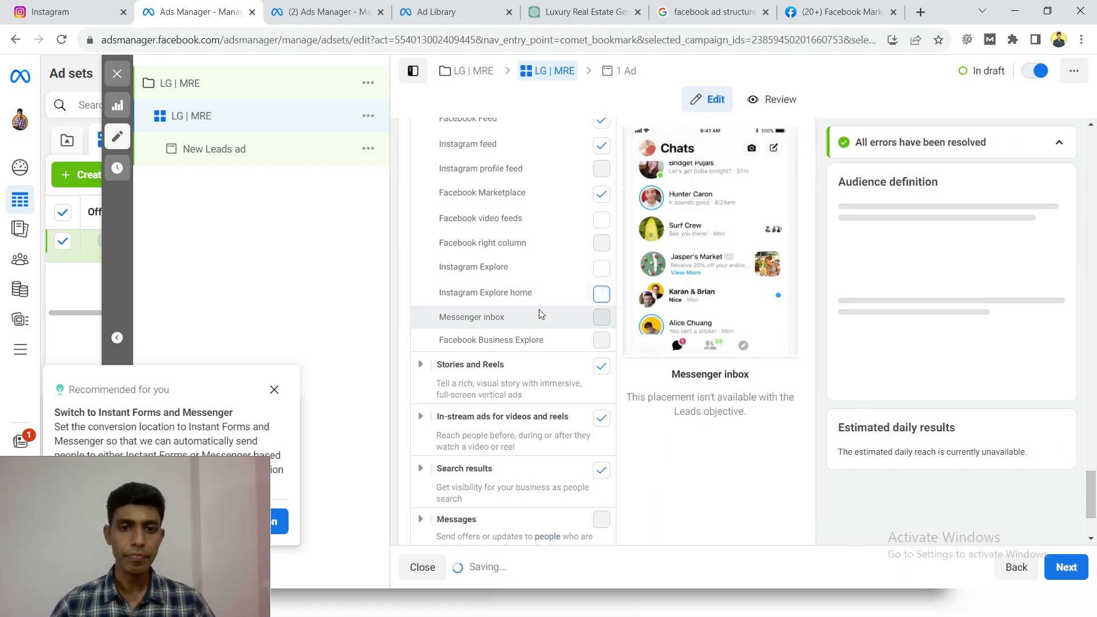
# - Exclude Instagram Reels, Facebook Reels, and in-stream ads for videos and reels from the ad set's placements
pyautogui.scroll(-2, 424, 265)
pyautogui.click(421, 235)
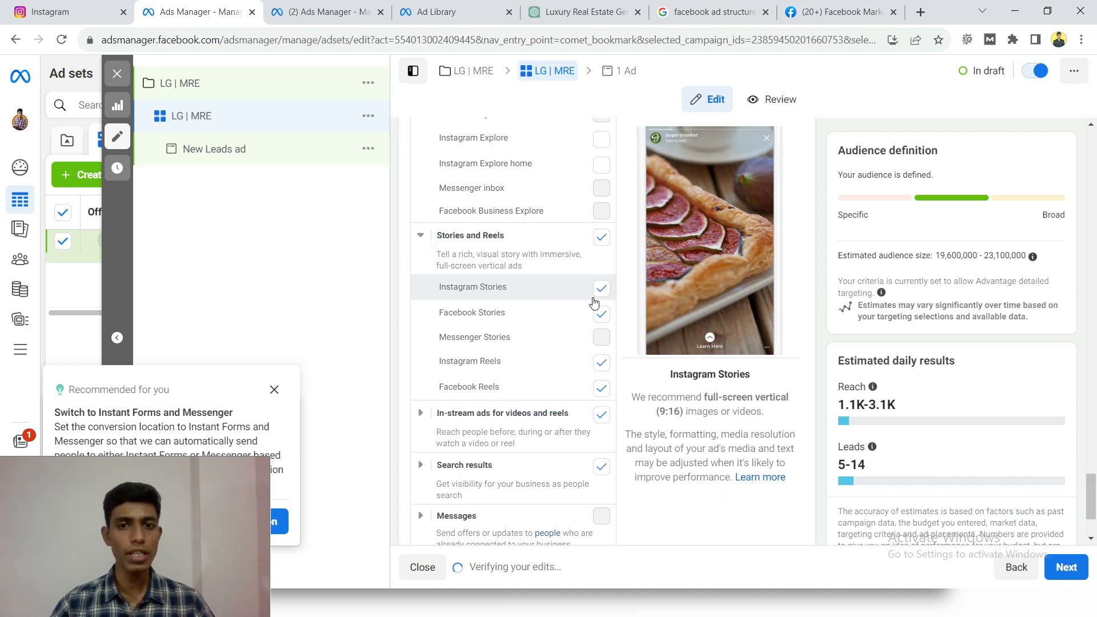
pyautogui.click(601, 238)
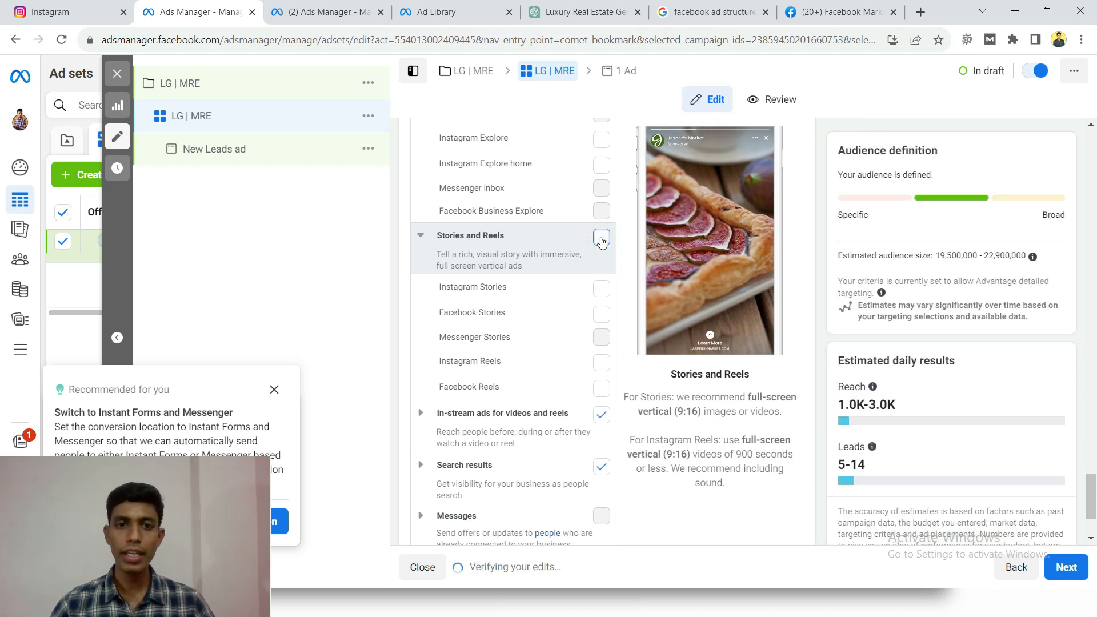
pyautogui.click(602, 239)
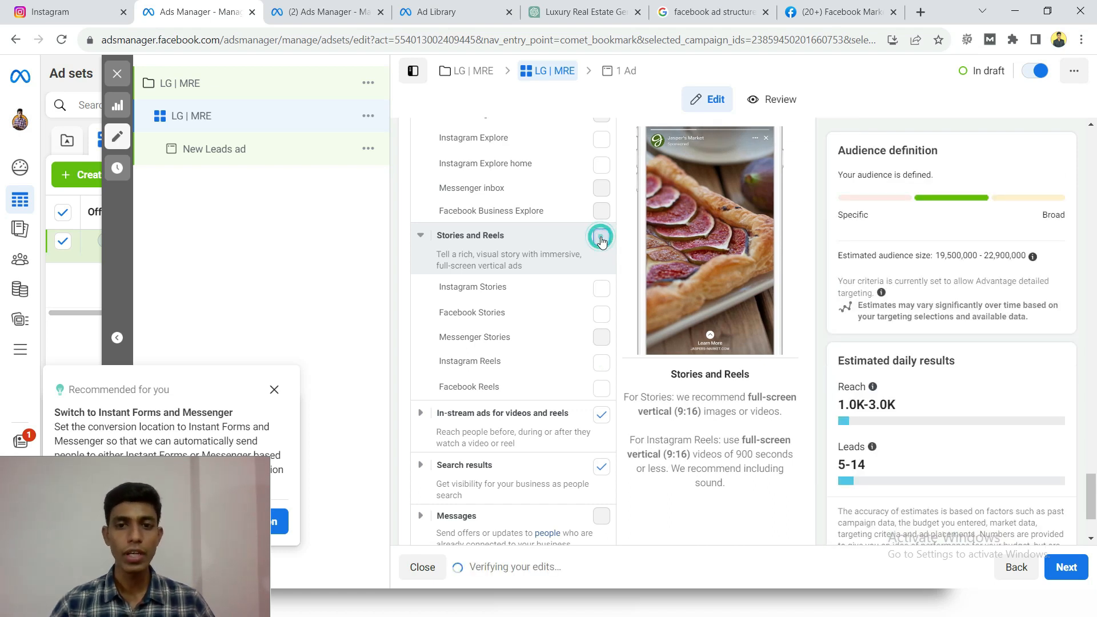
pyautogui.click(602, 362)
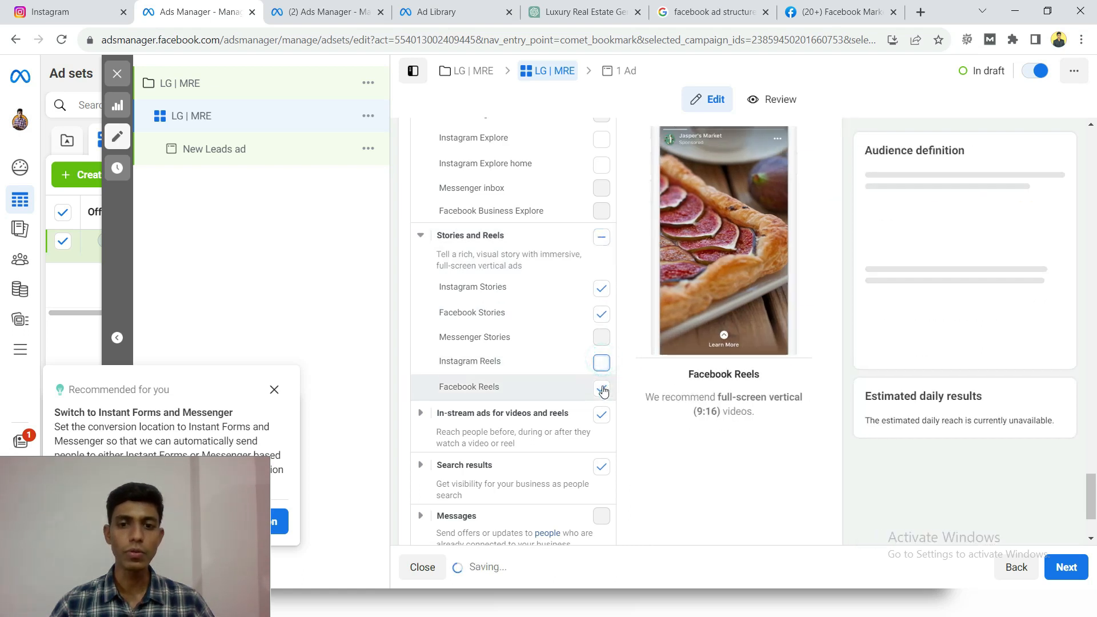
pyautogui.click(601, 388)
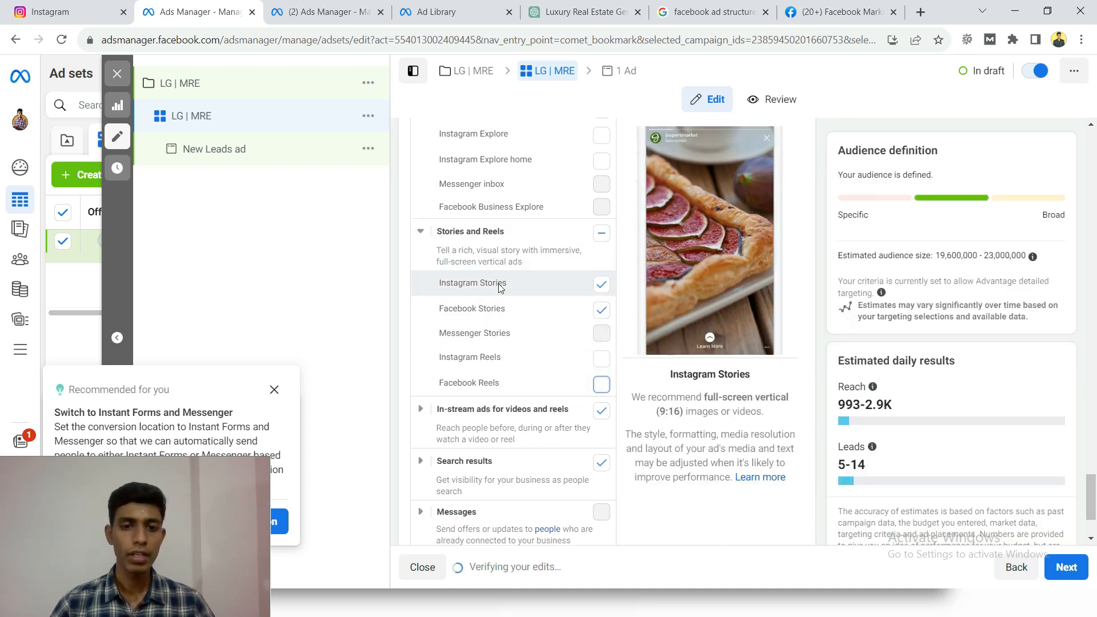
pyautogui.scroll(-2, 515, 289)
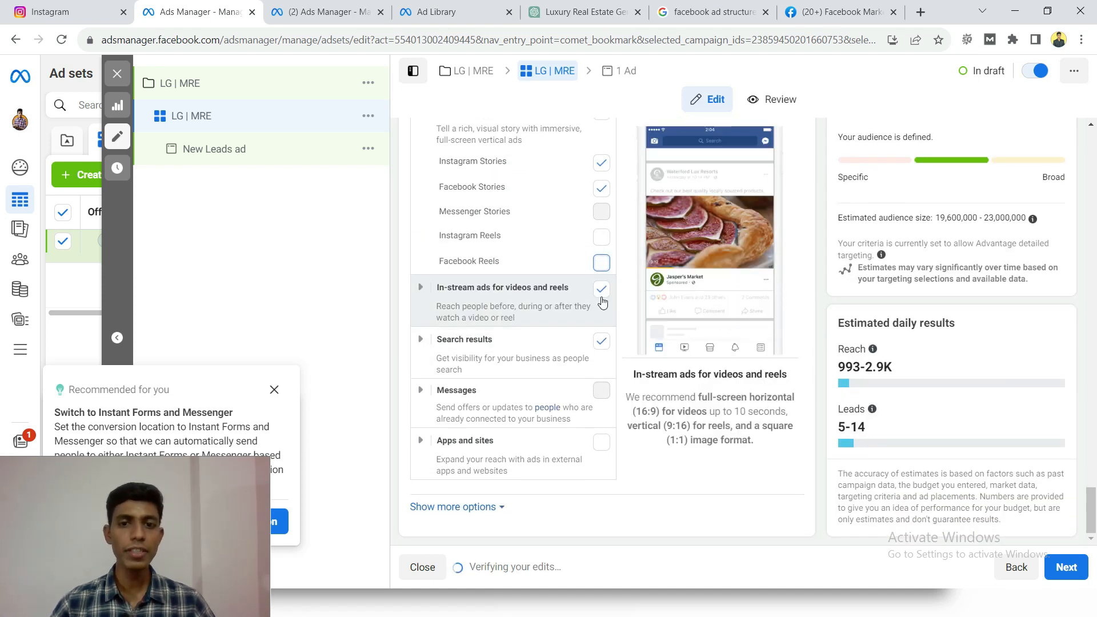
pyautogui.click(601, 289)
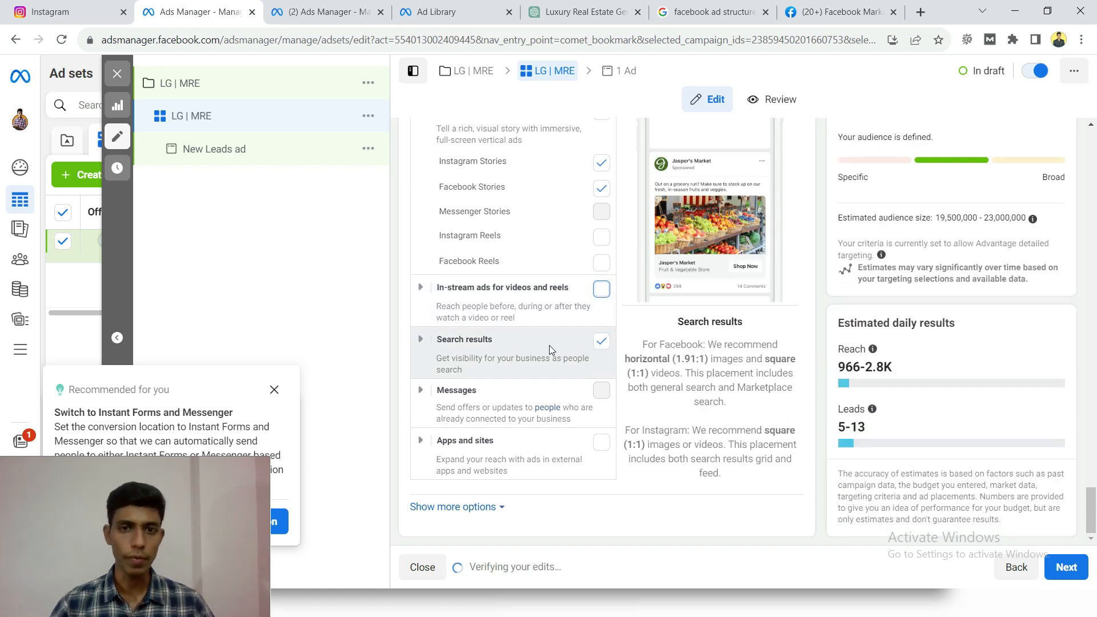
# - Review the asset customisation count and the remaining feed, story and search placements of the ad set
pyautogui.scroll(6, 514, 346)
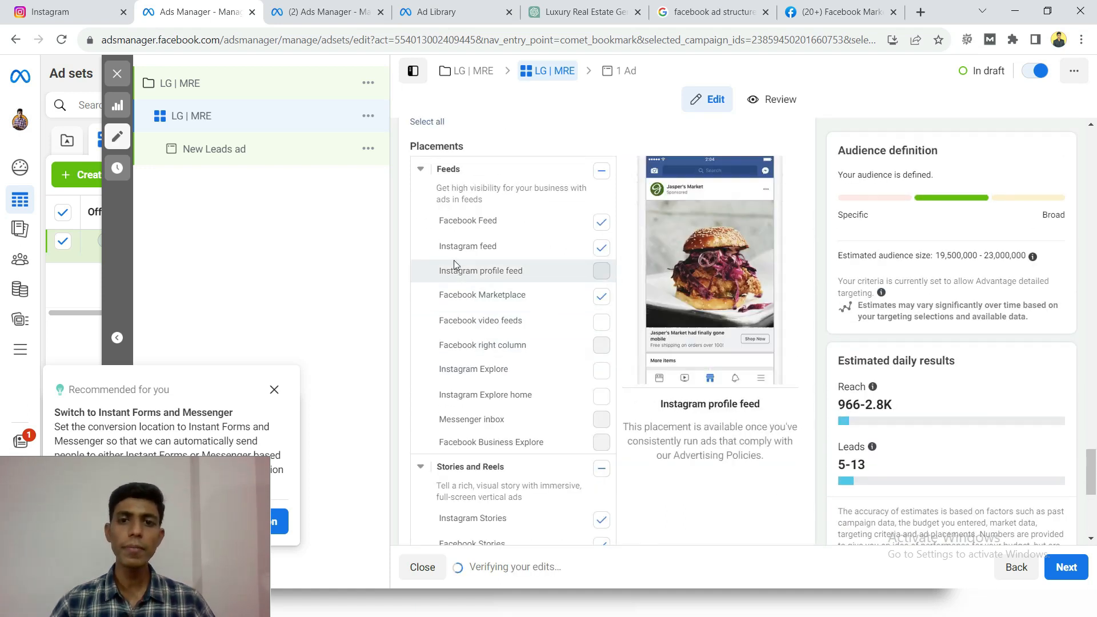
pyautogui.scroll(3, 455, 247)
pyautogui.moveTo(419, 256)
pyautogui.mouseDown()
pyautogui.moveTo(404, 256)
pyautogui.moveTo(431, 256)
pyautogui.mouseUp()
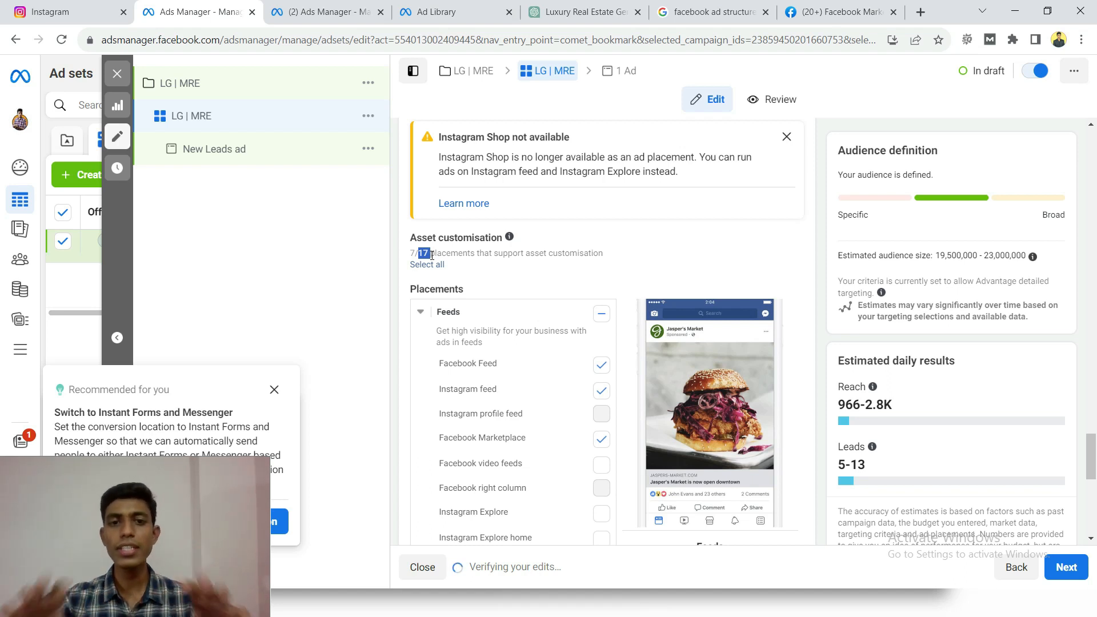
pyautogui.click(429, 255)
pyautogui.scroll(-1, 586, 257)
pyautogui.scroll(1, 587, 257)
pyautogui.scroll(-7, 586, 251)
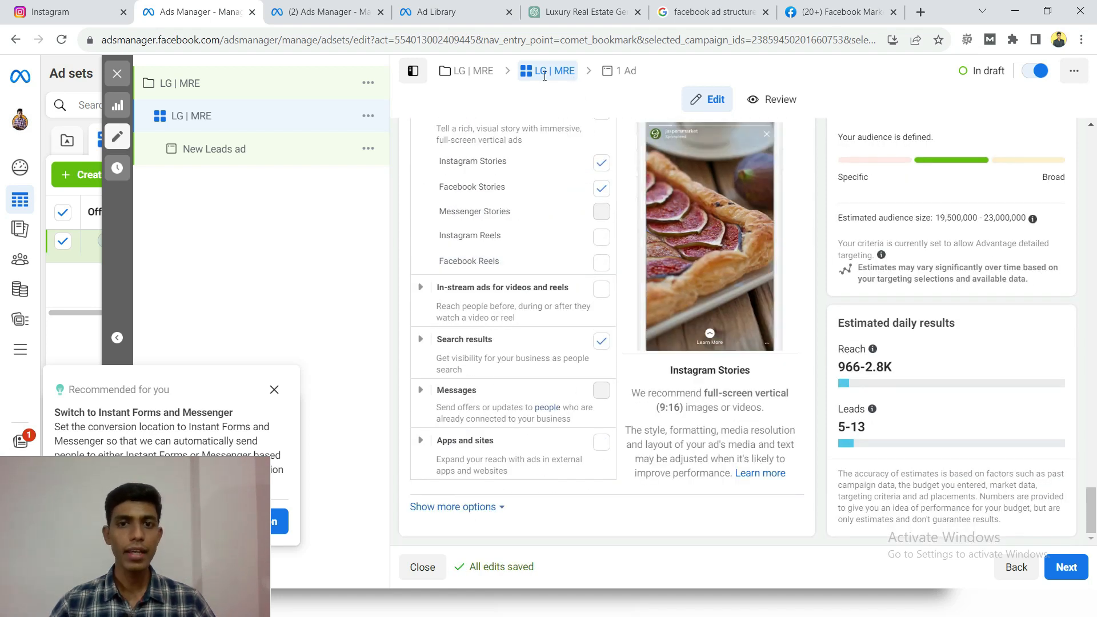
# - Review the ad set from its name through the conversion location, performance goal, dynamic creative, budget and schedule settings
pyautogui.scroll(6, 627, 259)
pyautogui.scroll(8, 627, 258)
pyautogui.moveTo(1091, 435); pyautogui.dragTo(1091, 135)
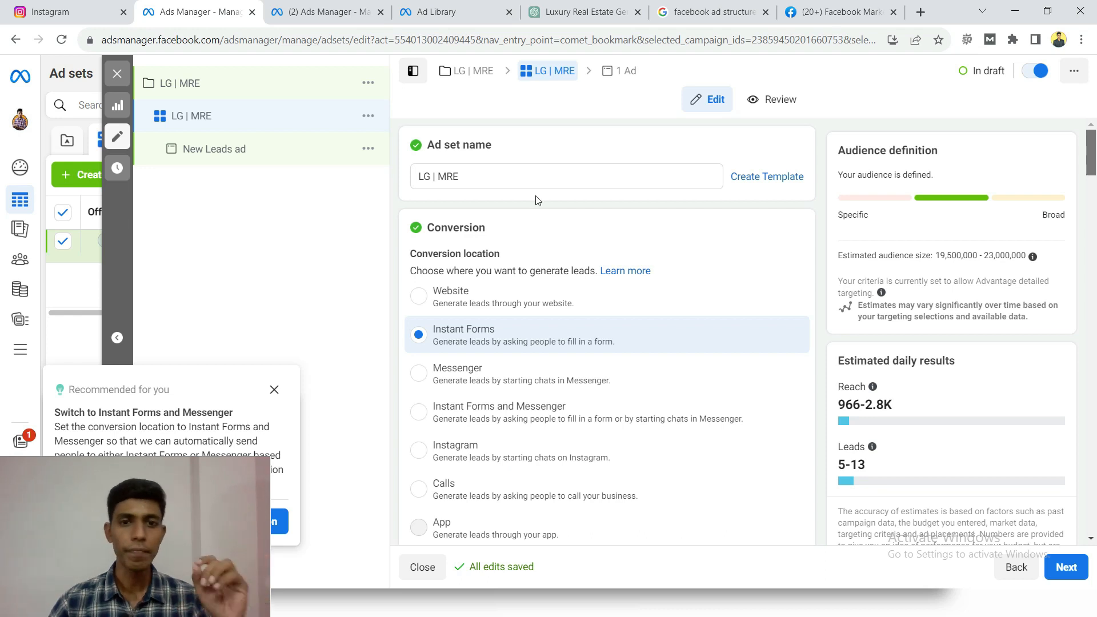
pyautogui.moveTo(477, 176); pyautogui.dragTo(403, 179)
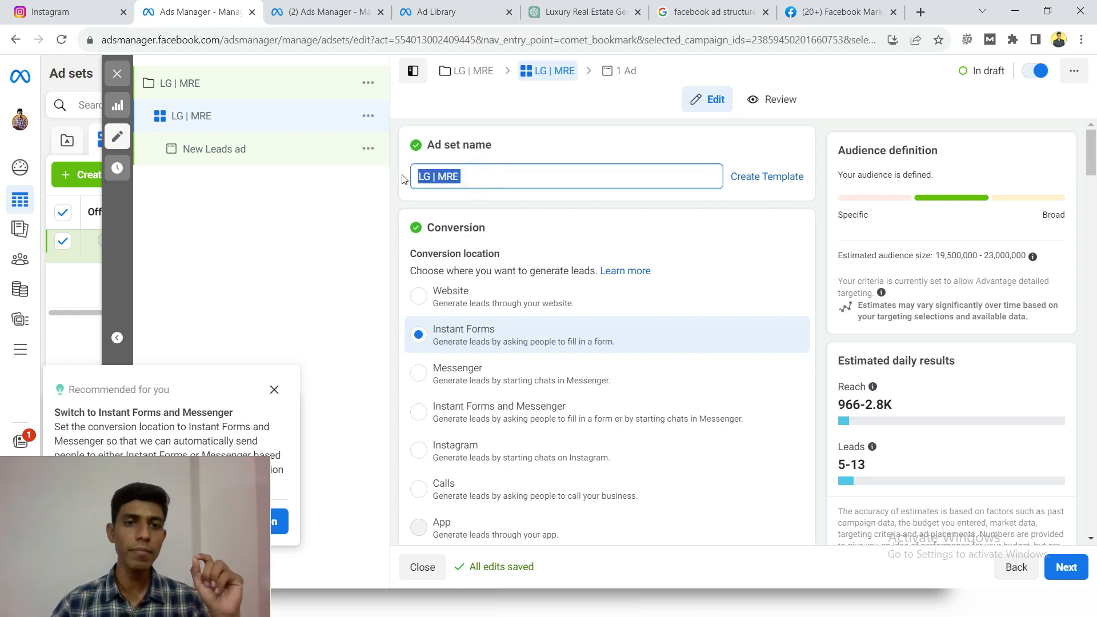
pyautogui.click(402, 179)
pyautogui.scroll(-1, 438, 229)
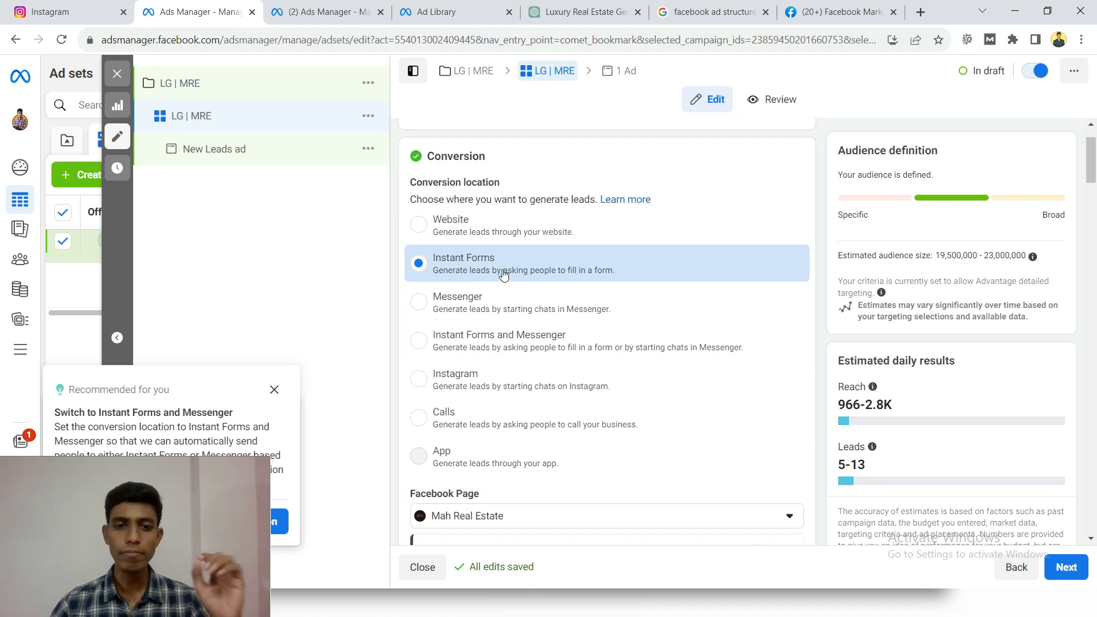
pyautogui.scroll(-4, 503, 273)
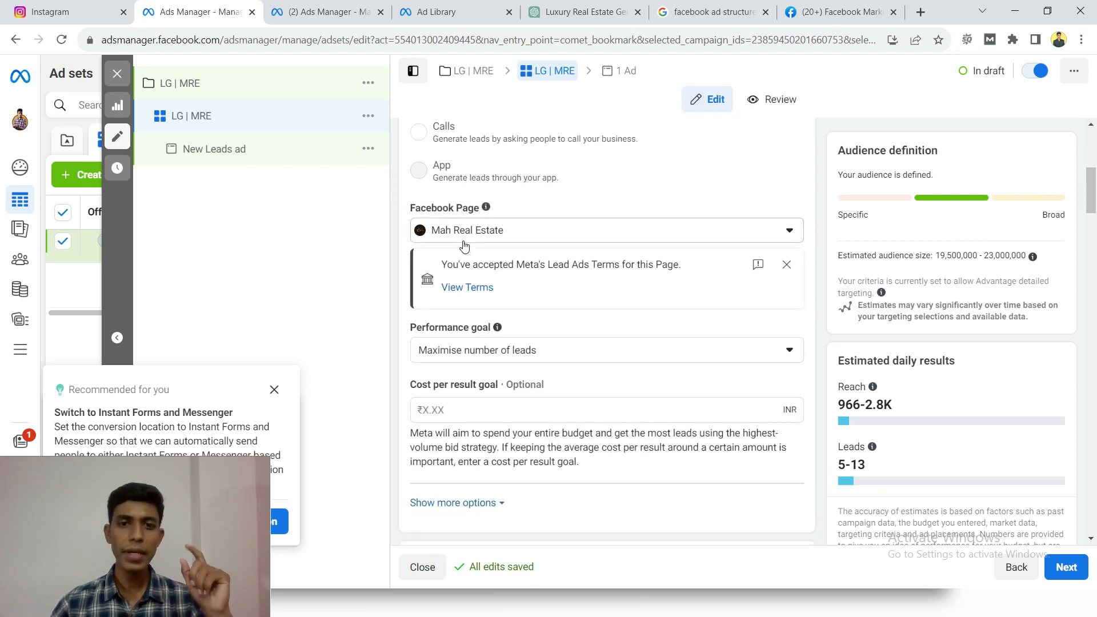
pyautogui.scroll(-2, 464, 246)
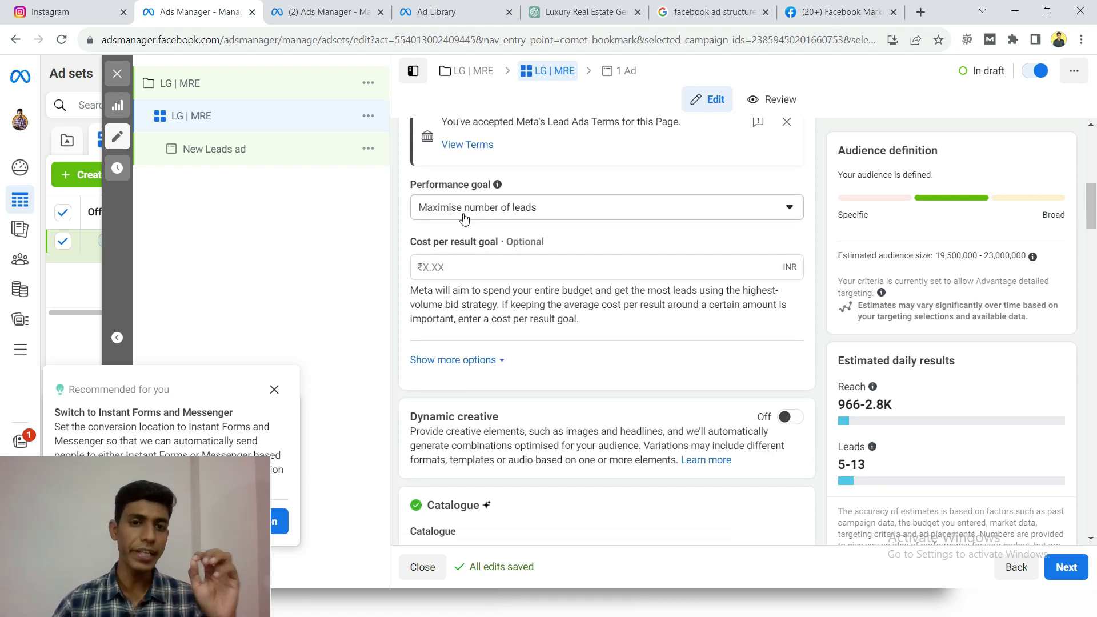
pyautogui.scroll(-4, 464, 217)
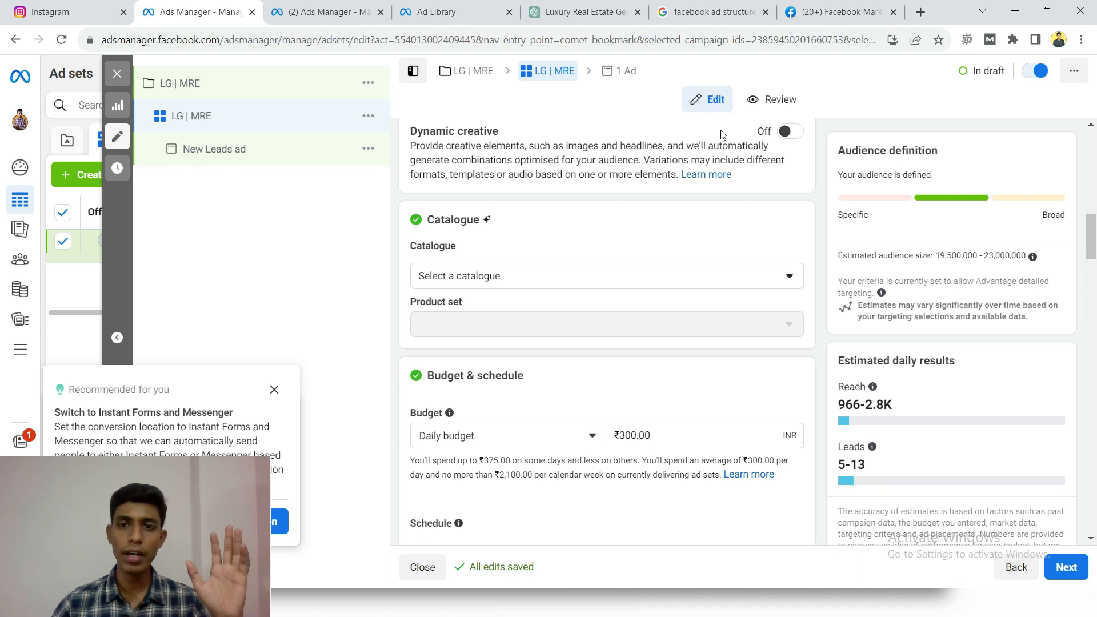
pyautogui.scroll(-2, 539, 288)
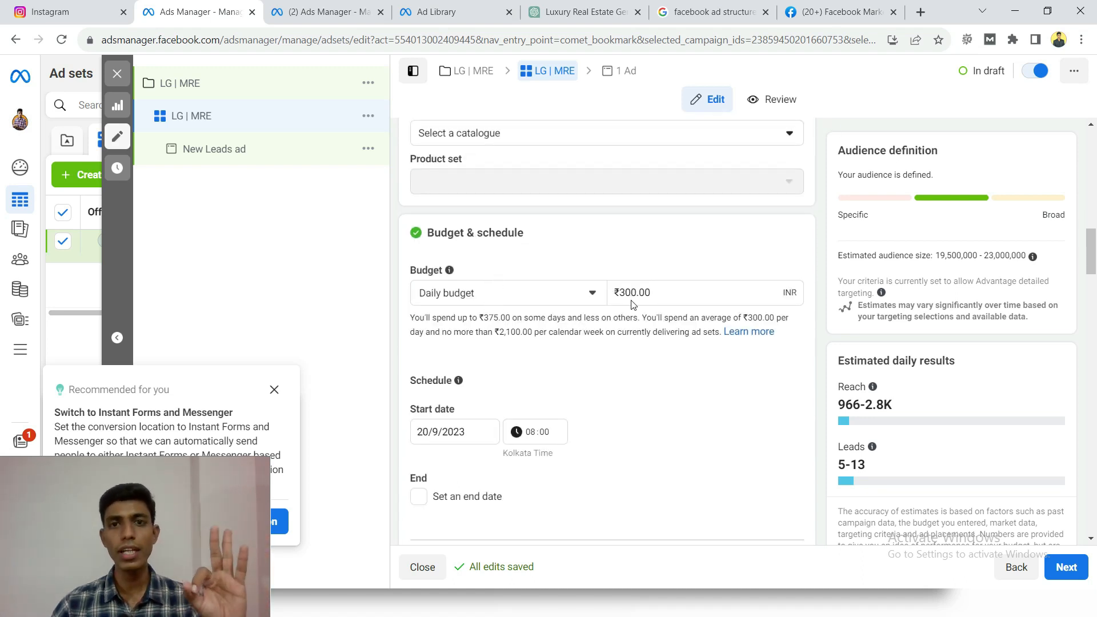
pyautogui.scroll(-3, 632, 303)
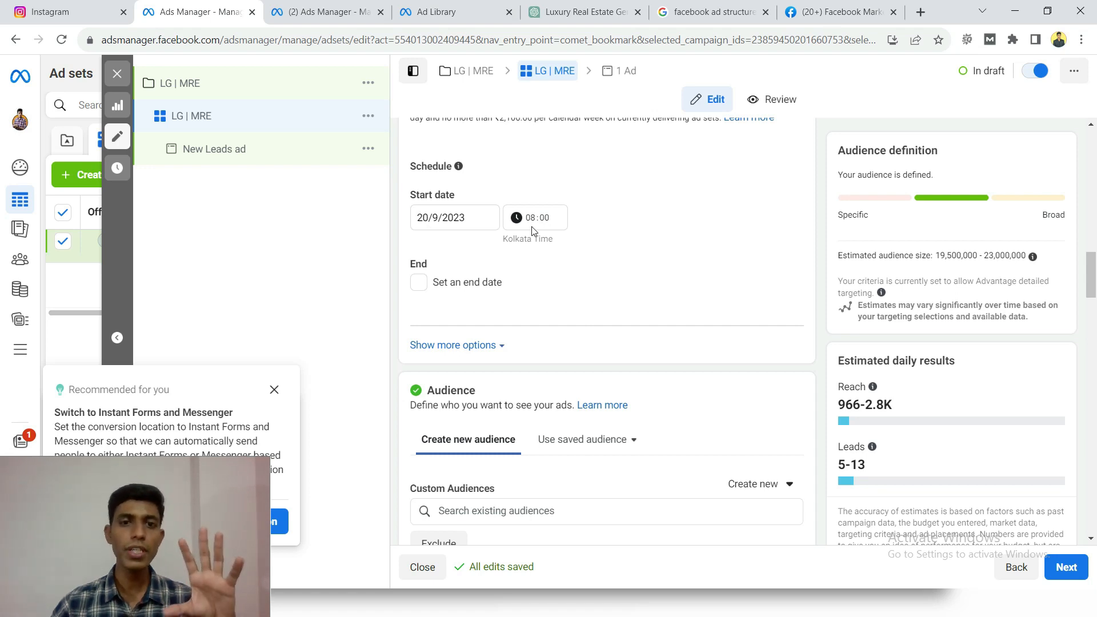
# - Review the ad set's audience locations, age, gender, detailed targeting, languages and manual placements
pyautogui.scroll(-3, 533, 262)
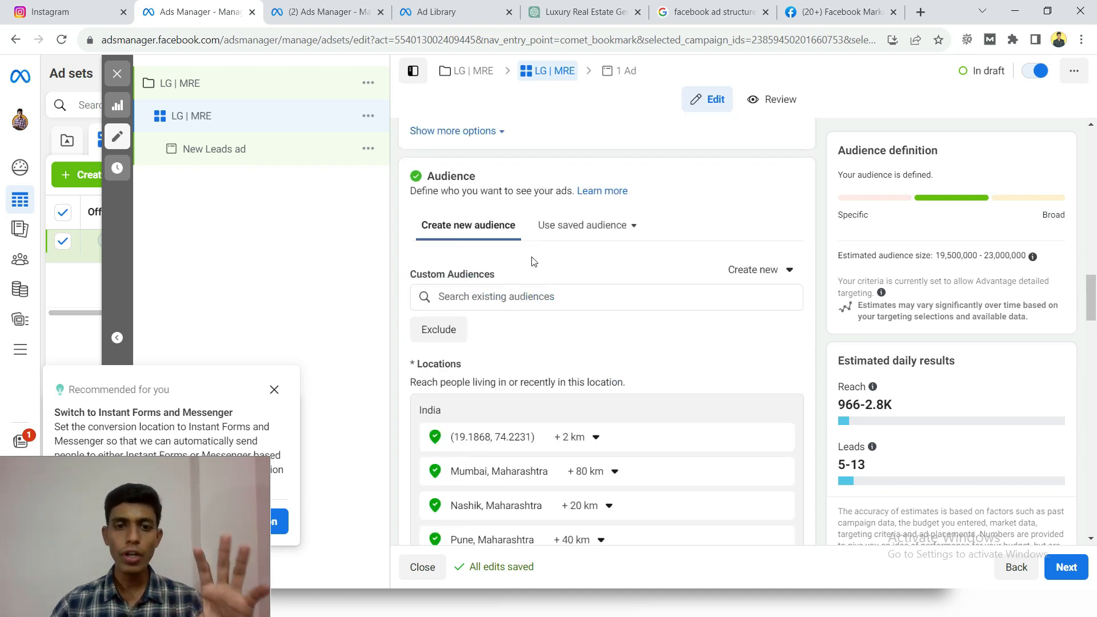
pyautogui.scroll(-2, 532, 262)
pyautogui.scroll(-2, 463, 301)
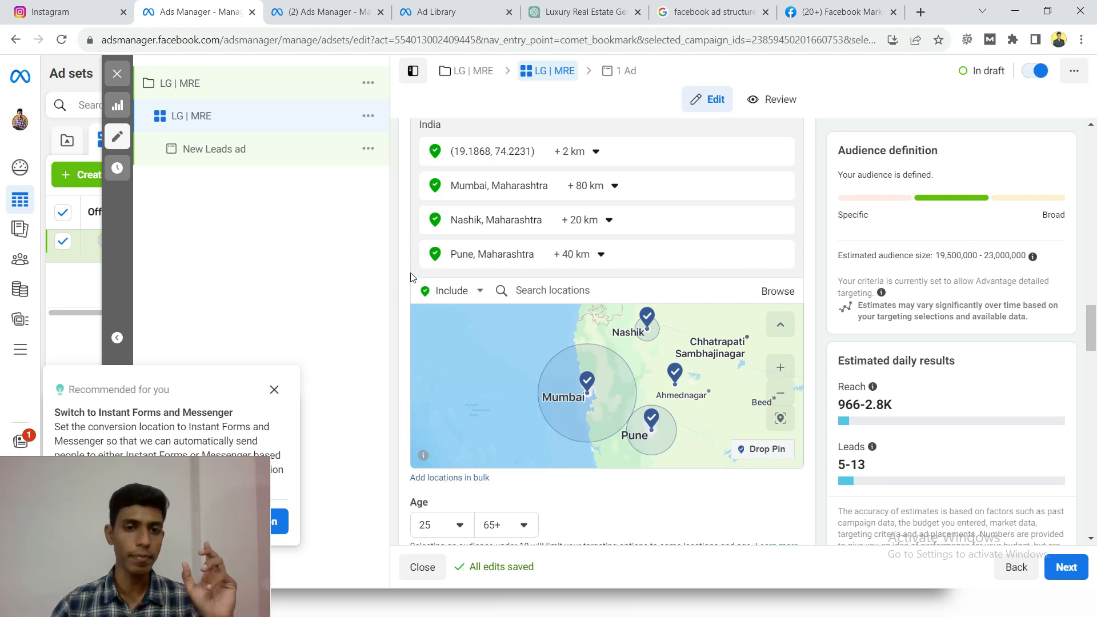
pyautogui.scroll(-4, 403, 297)
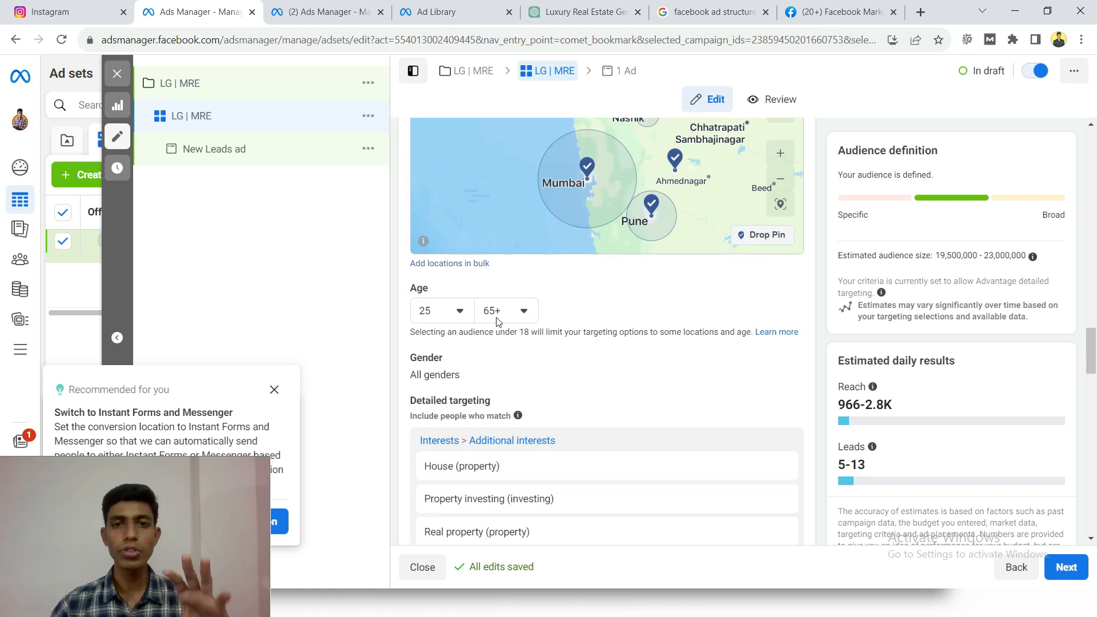
pyautogui.scroll(-3, 497, 322)
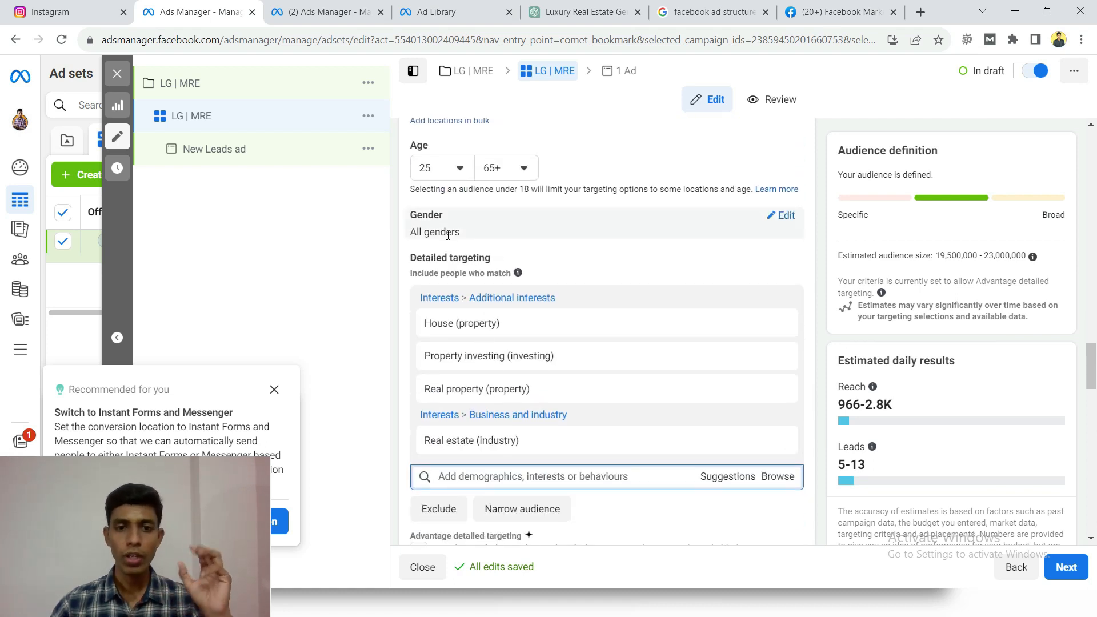
pyautogui.moveTo(475, 324)
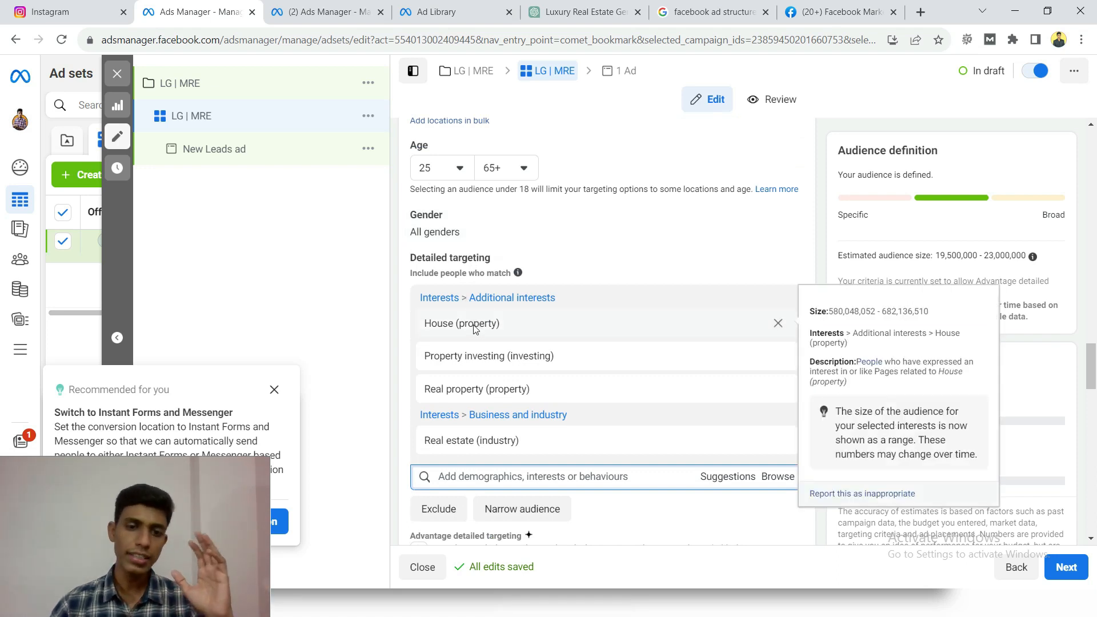
pyautogui.scroll(-3, 474, 327)
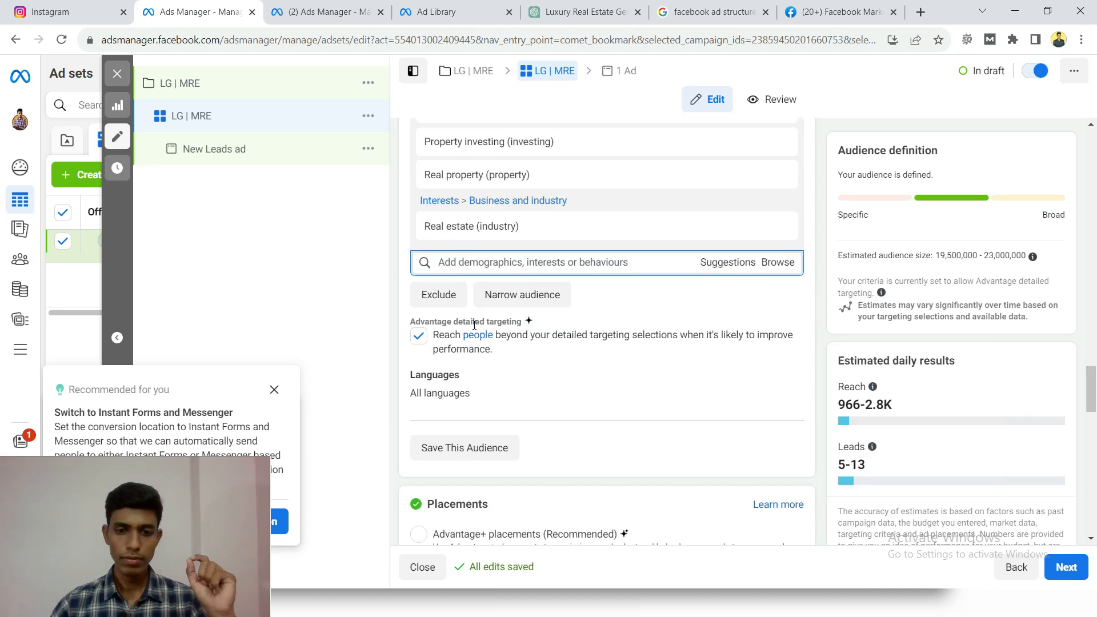
pyautogui.scroll(-4, 474, 324)
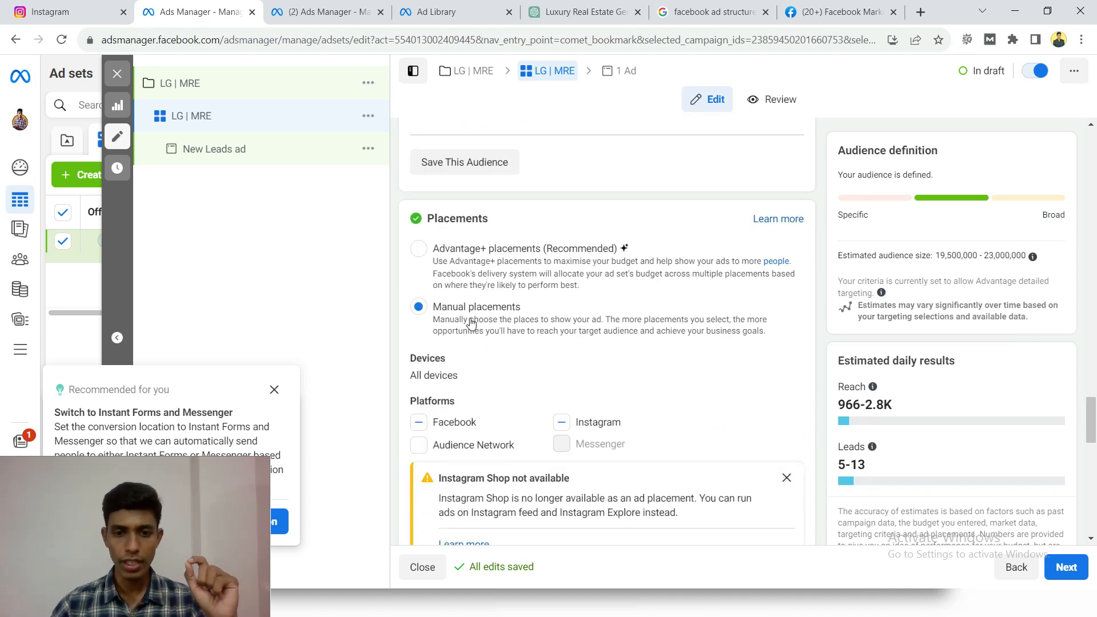
pyautogui.scroll(-3, 471, 323)
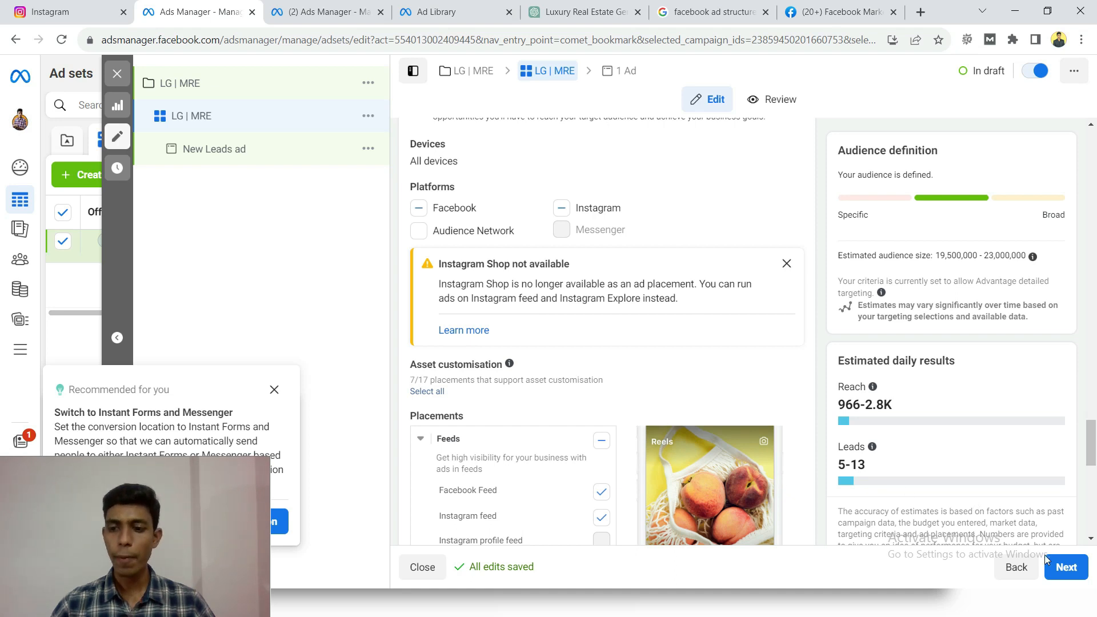
# - Proceed to the ad level and rename the ad as "LG | MRE | Img"
pyautogui.click(1062, 566)
pyautogui.click(1063, 566)
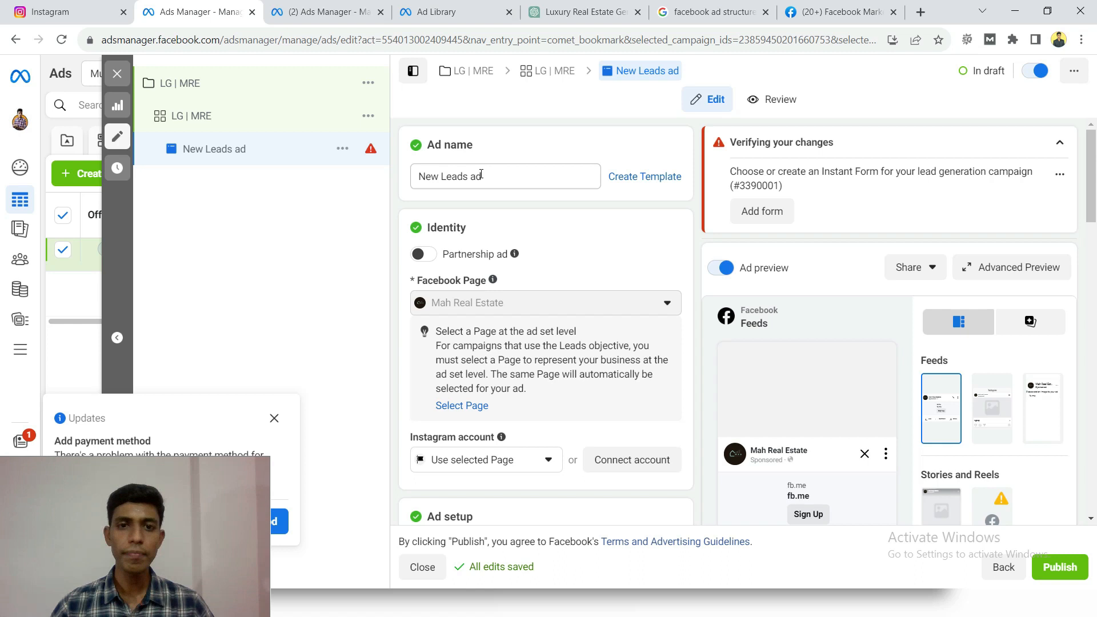
pyautogui.click(500, 174)
pyautogui.moveTo(421, 145); pyautogui.dragTo(473, 144)
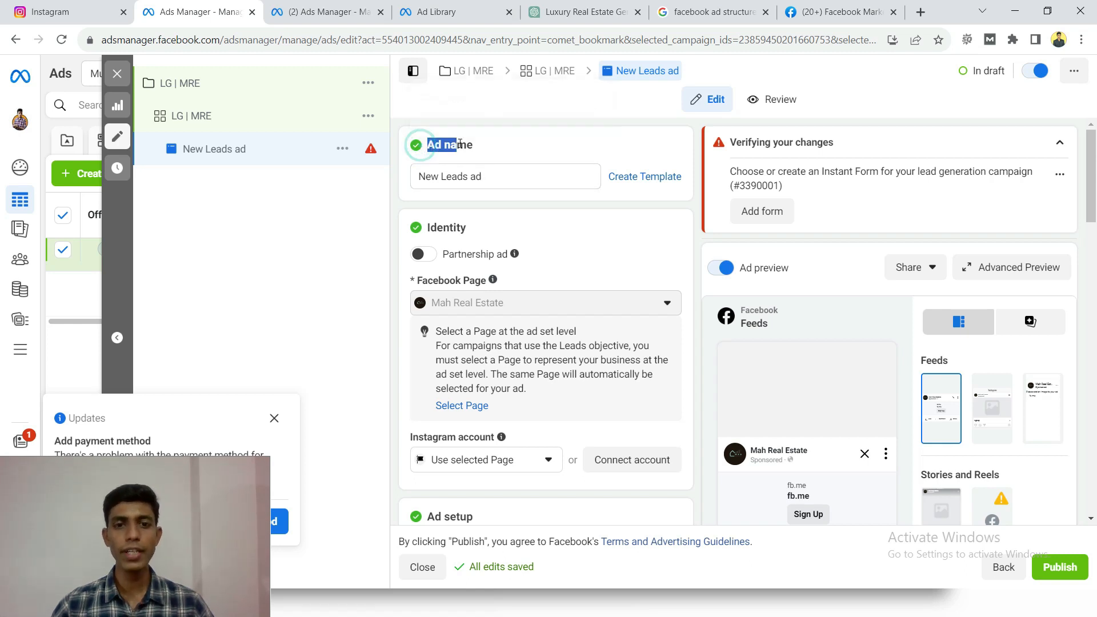
pyautogui.click(514, 173)
pyautogui.hotkey('ctrl', 'a')
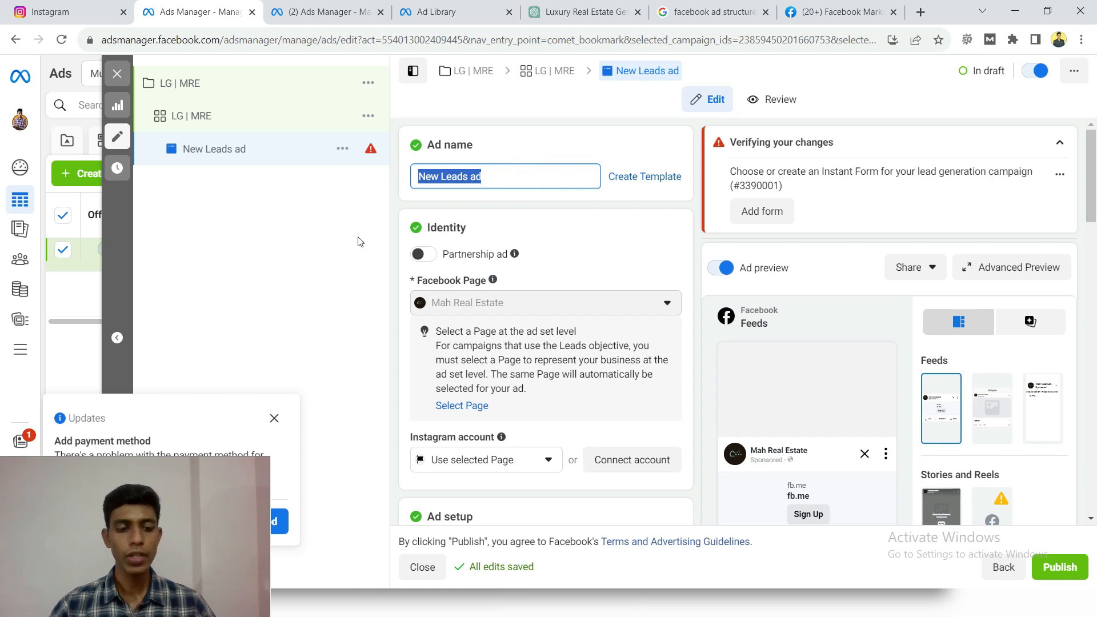
pyautogui.write('LG')
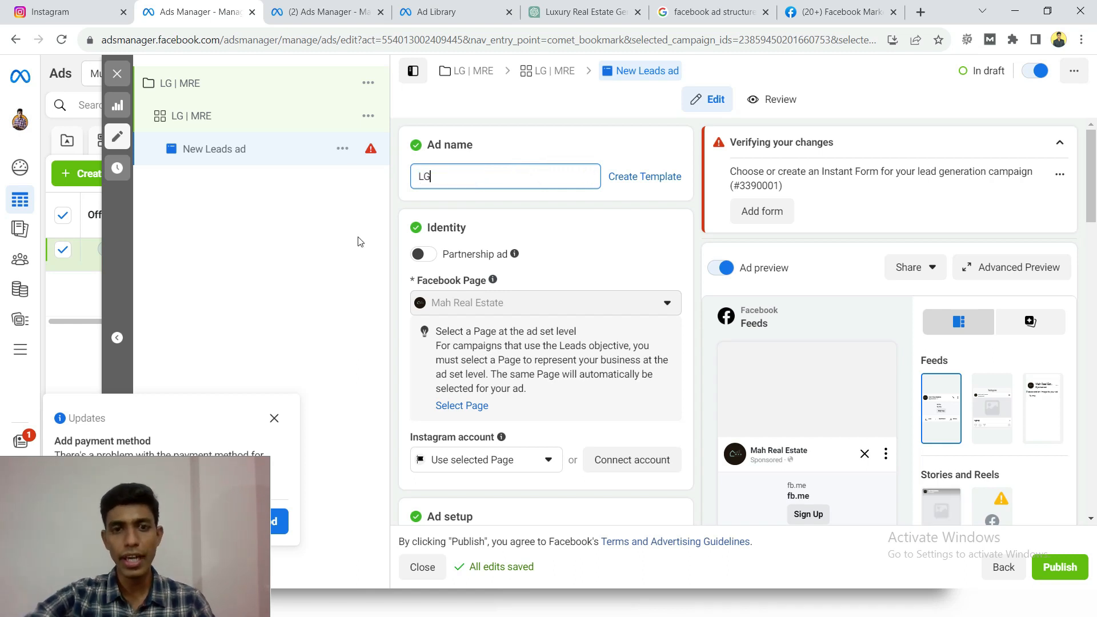
pyautogui.write(' |')
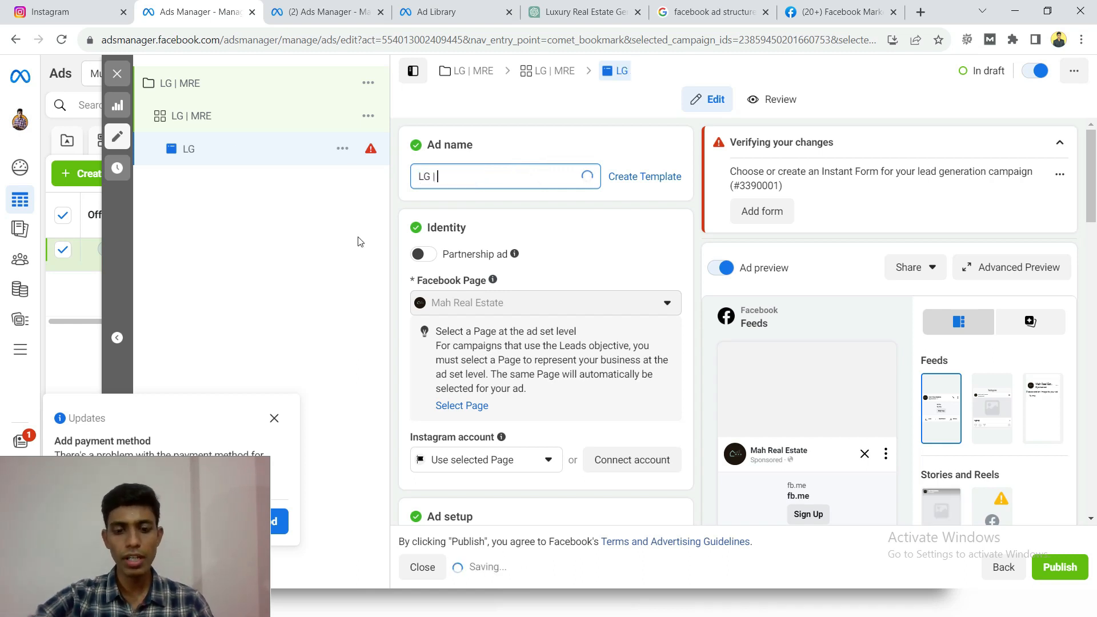
pyautogui.write(' MRE')
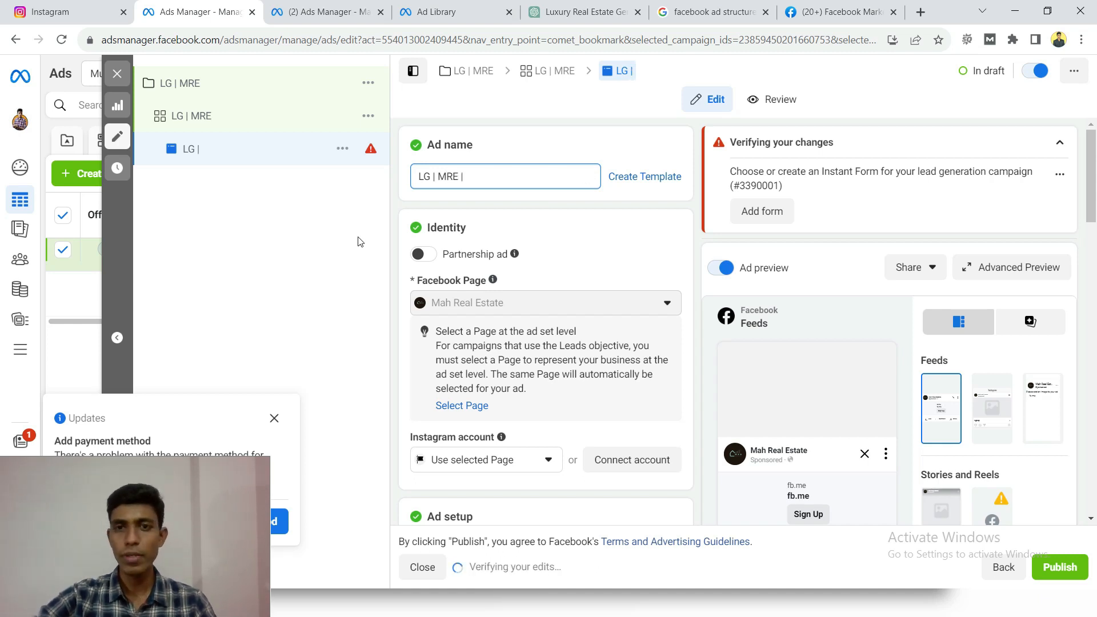
pyautogui.write(' |')
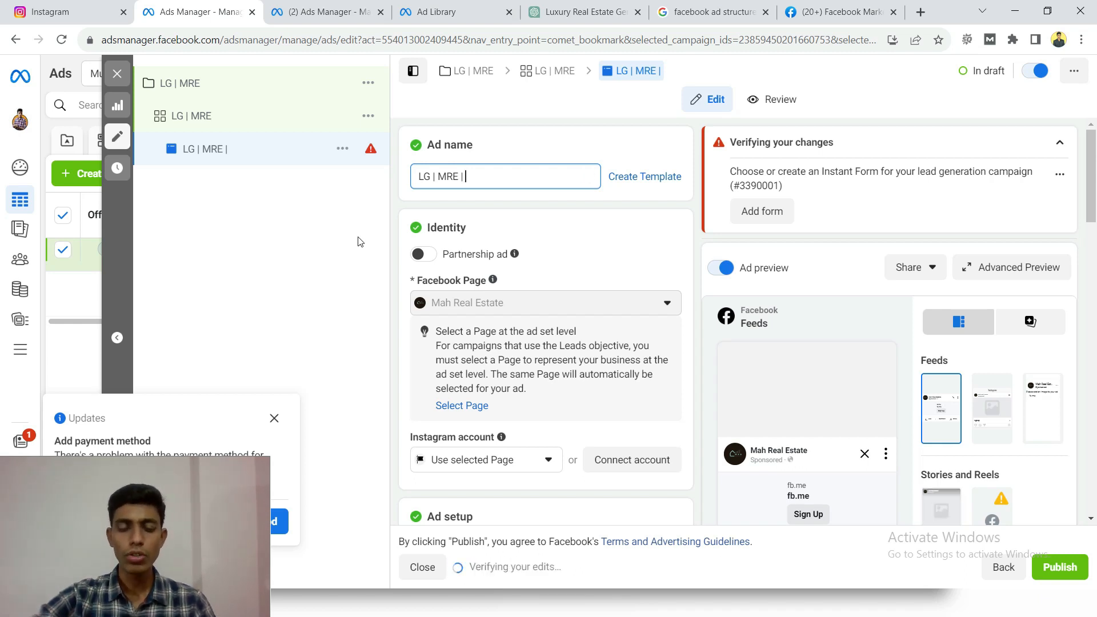
pyautogui.write(' Img')
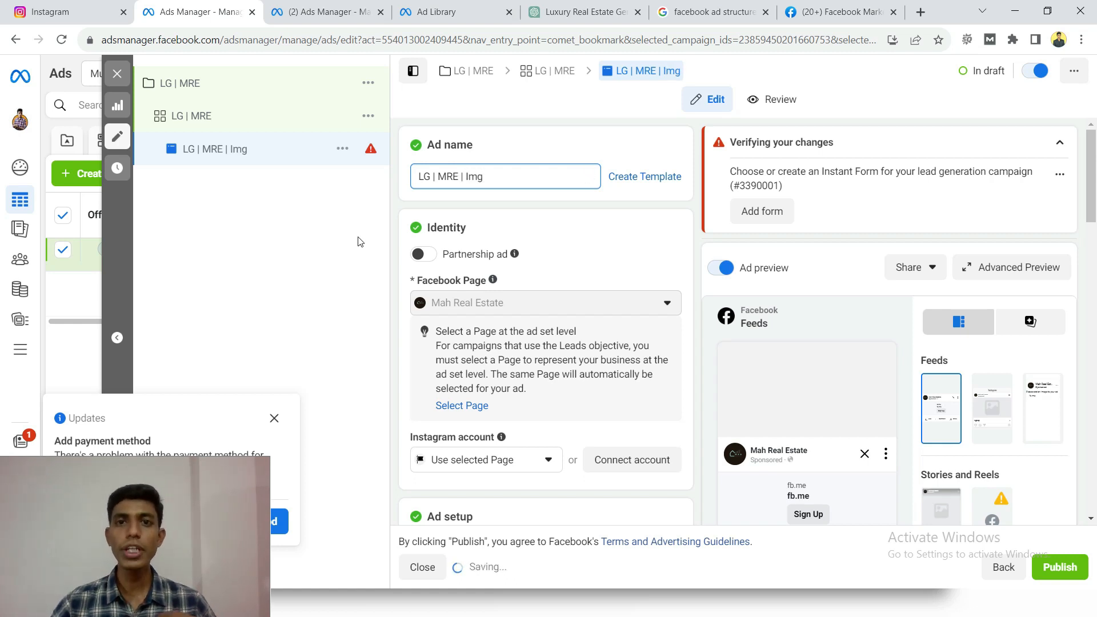
pyautogui.doubleClick(474, 177)
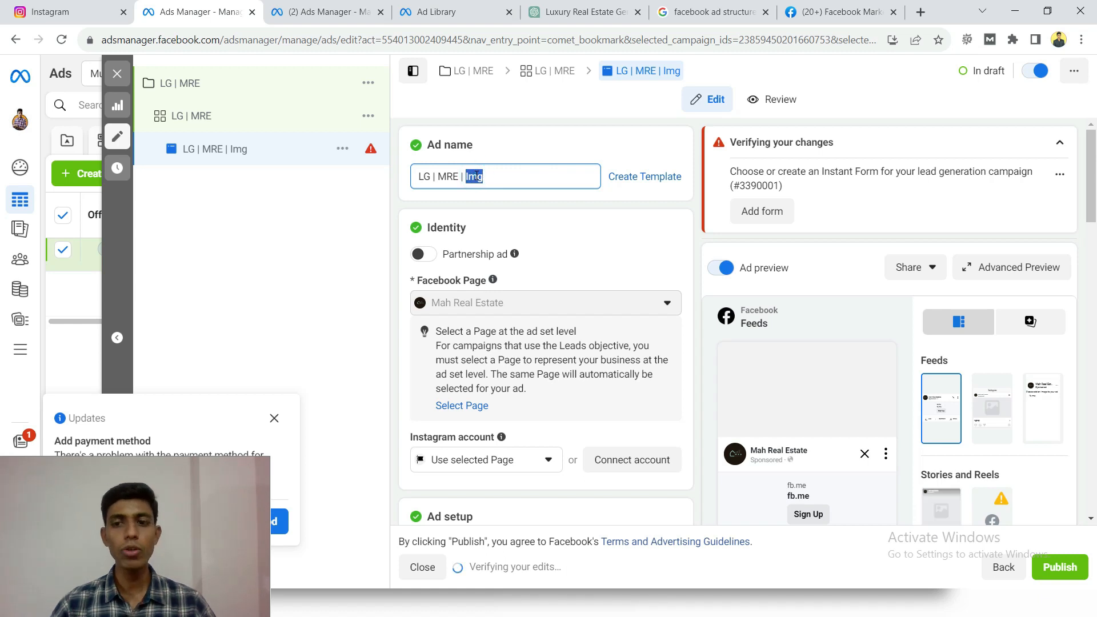
pyautogui.click(489, 179)
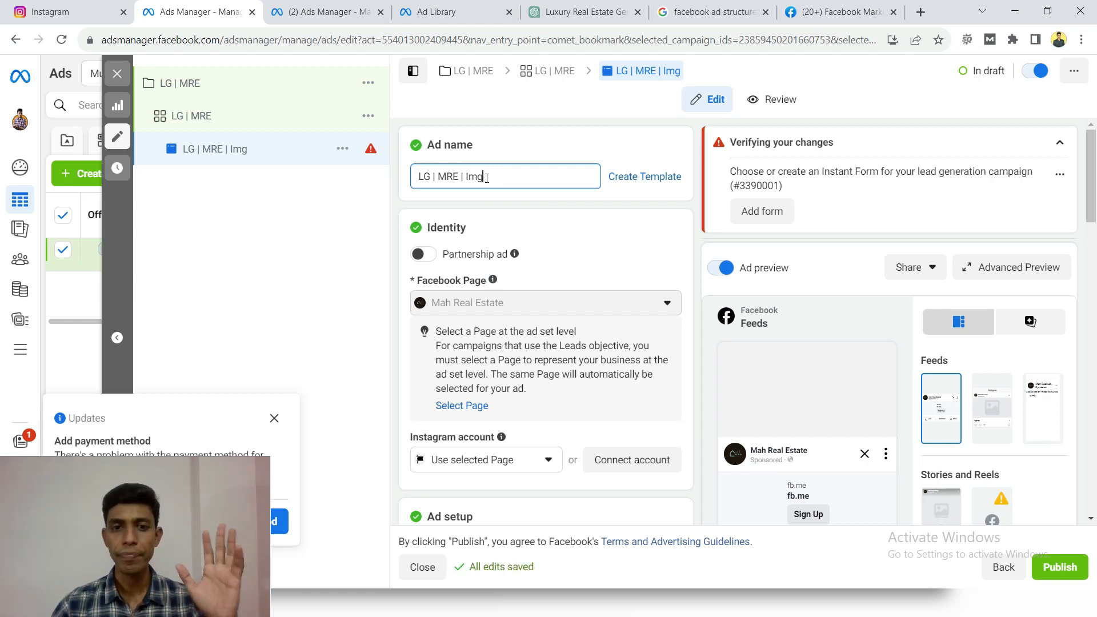
# - Check the ad's identity settings and instant form requirement, and select Single image or video as the ad format
pyautogui.scroll(-1, 468, 200)
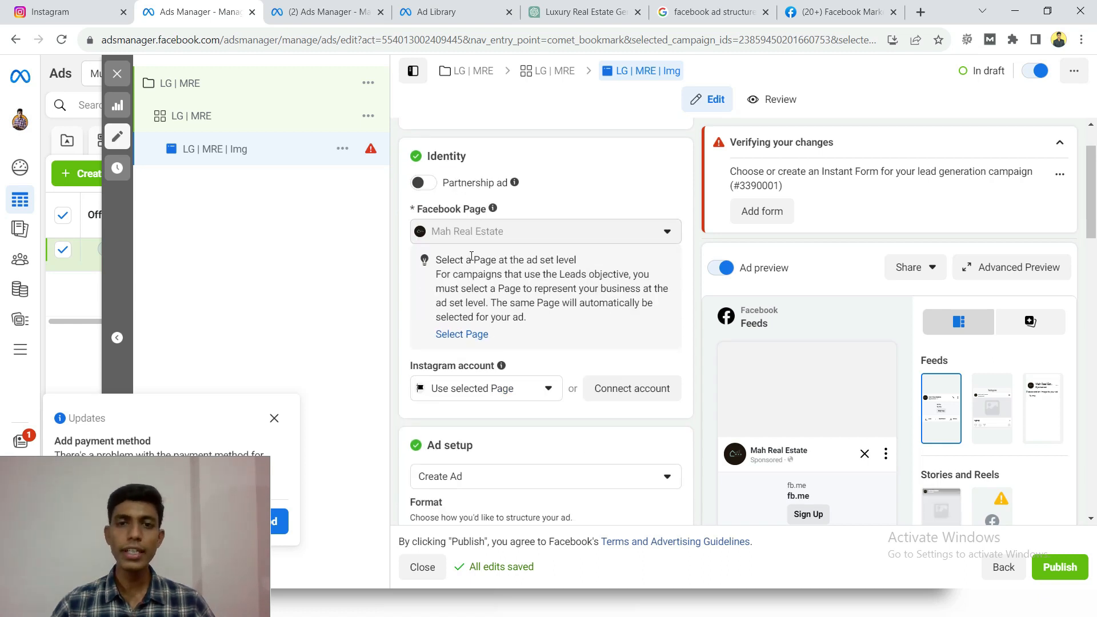
pyautogui.scroll(-2, 469, 255)
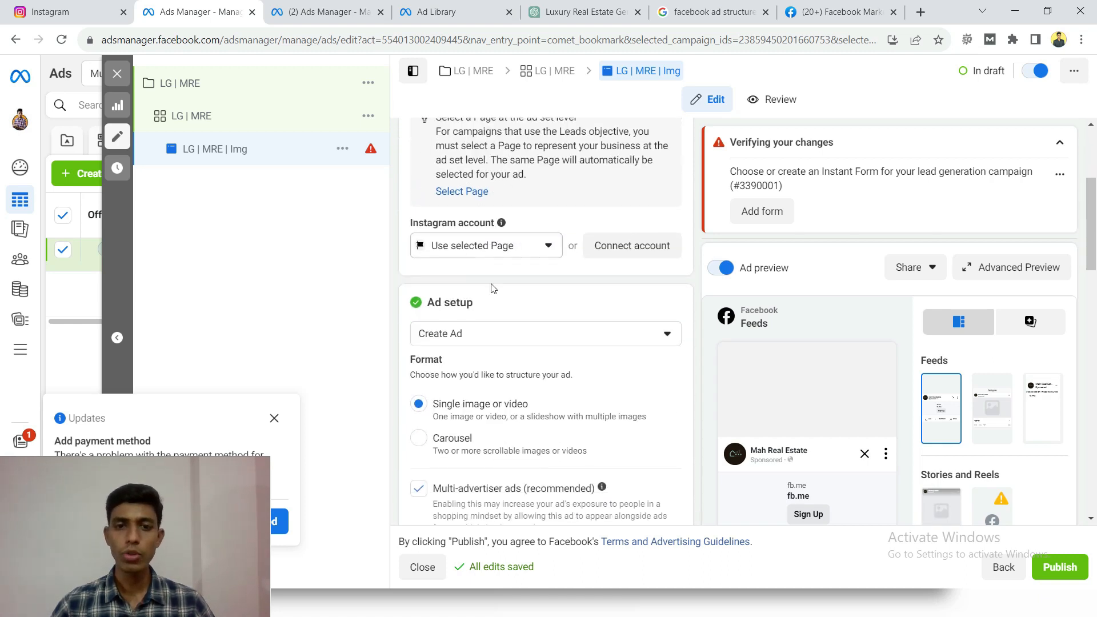
pyautogui.scroll(-2, 503, 308)
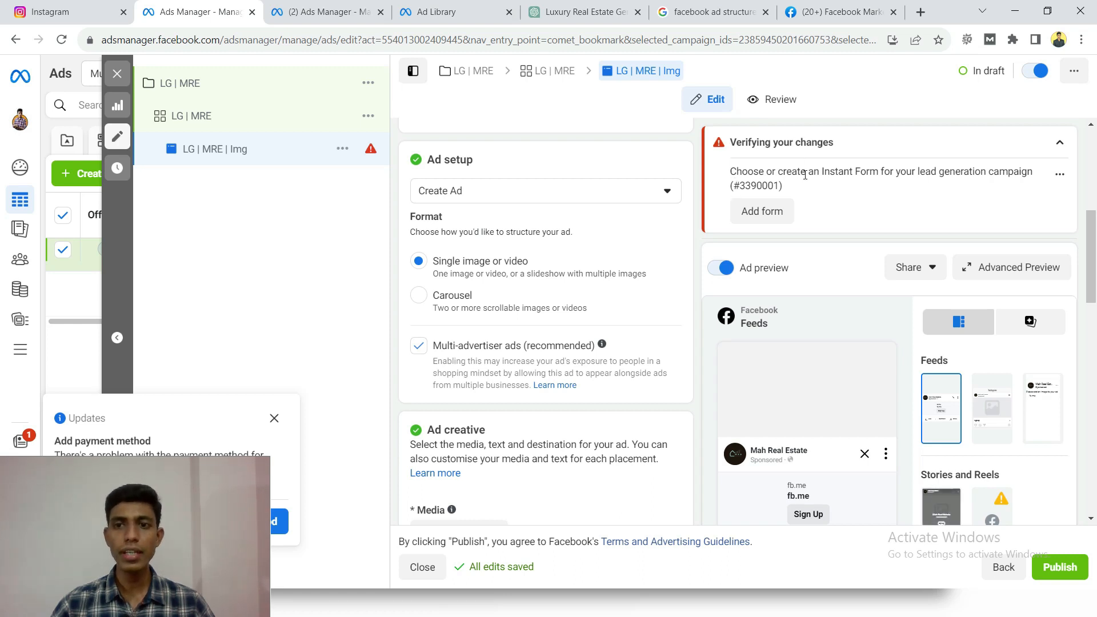
pyautogui.moveTo(821, 170); pyautogui.dragTo(875, 168)
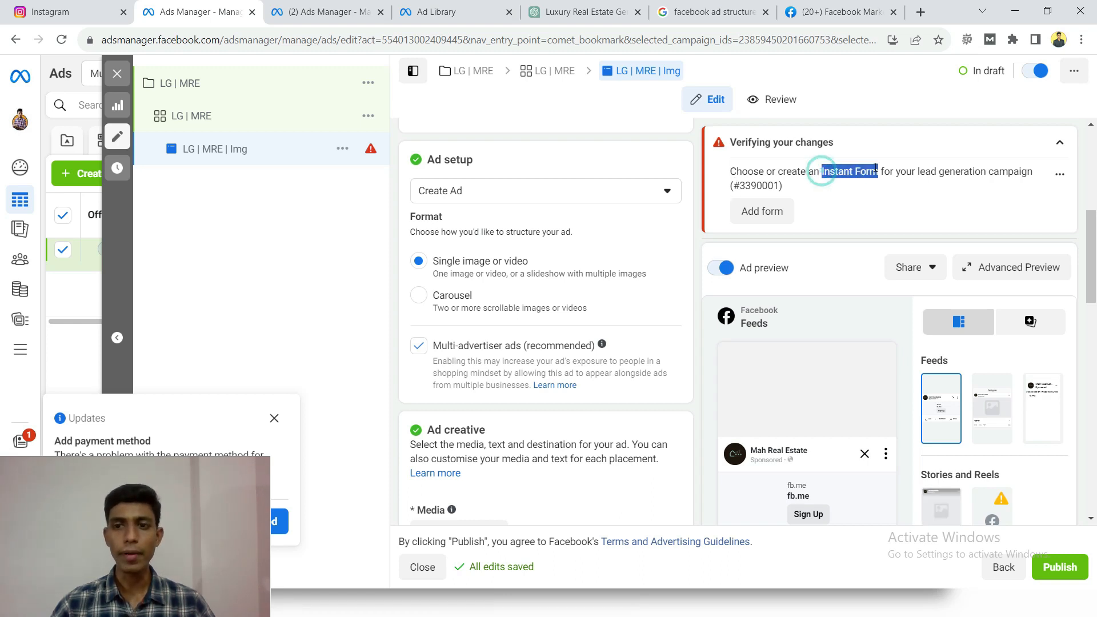
pyautogui.click(826, 174)
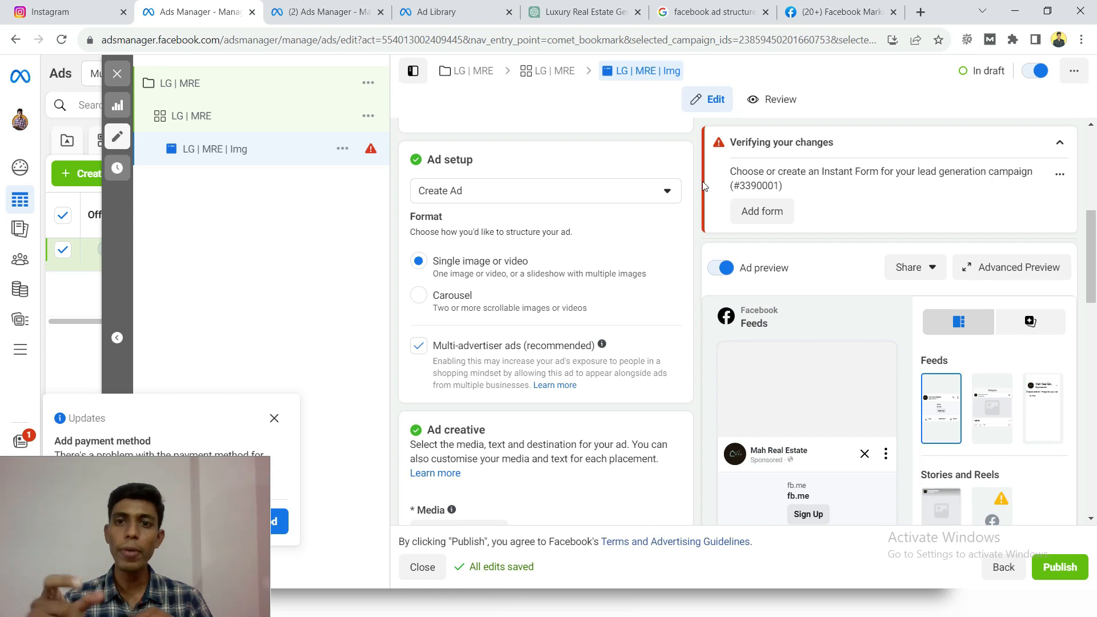
pyautogui.moveTo(724, 172); pyautogui.dragTo(787, 185)
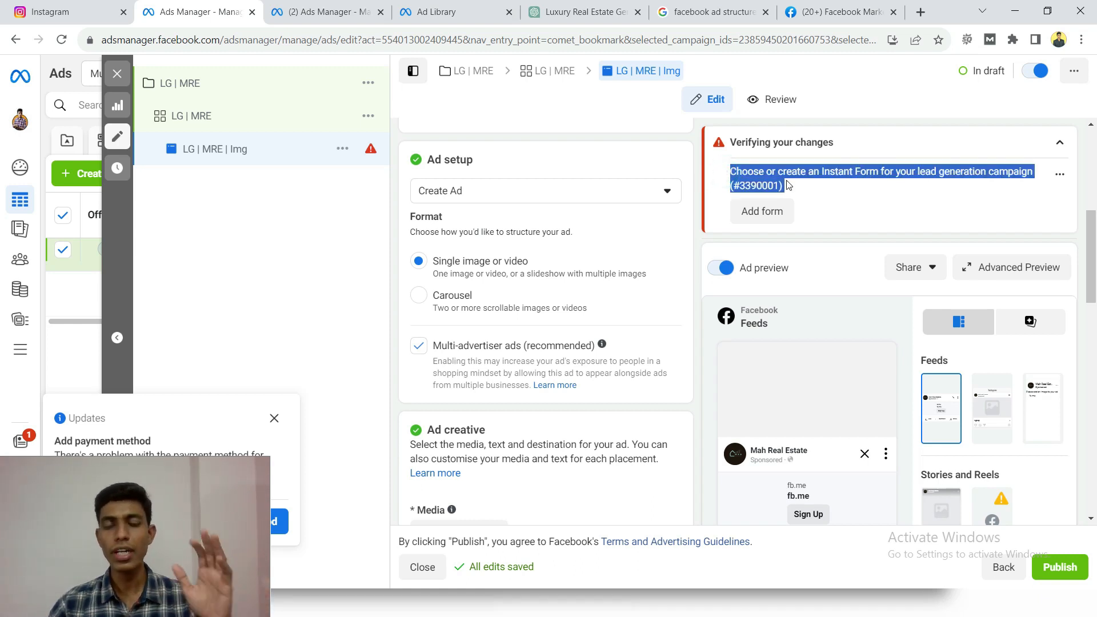
pyautogui.click(689, 229)
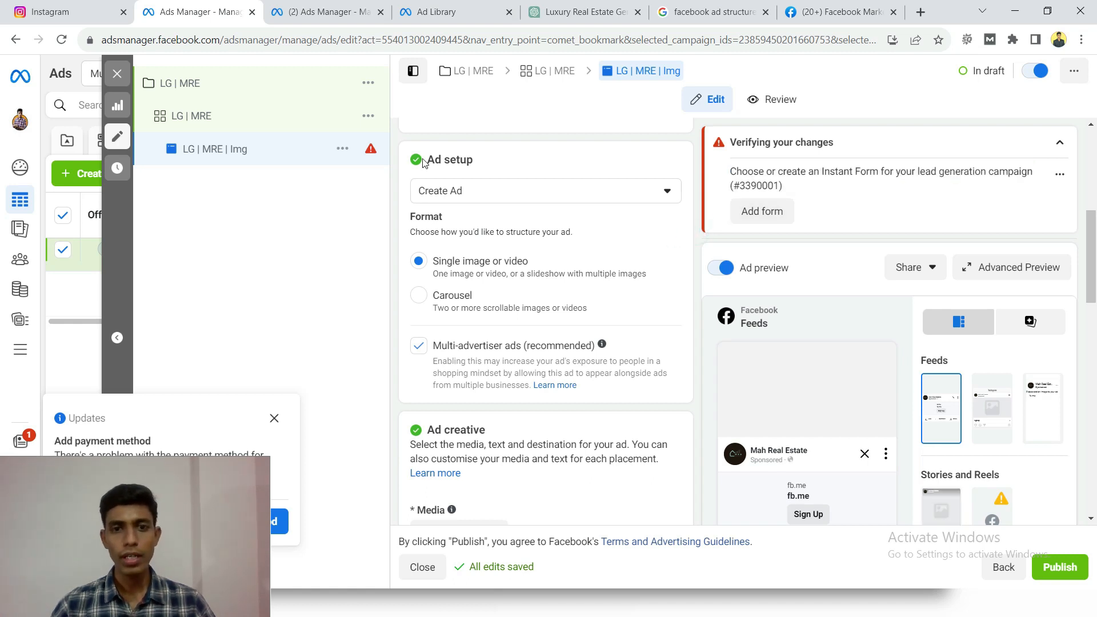
pyautogui.moveTo(424, 163); pyautogui.dragTo(502, 165)
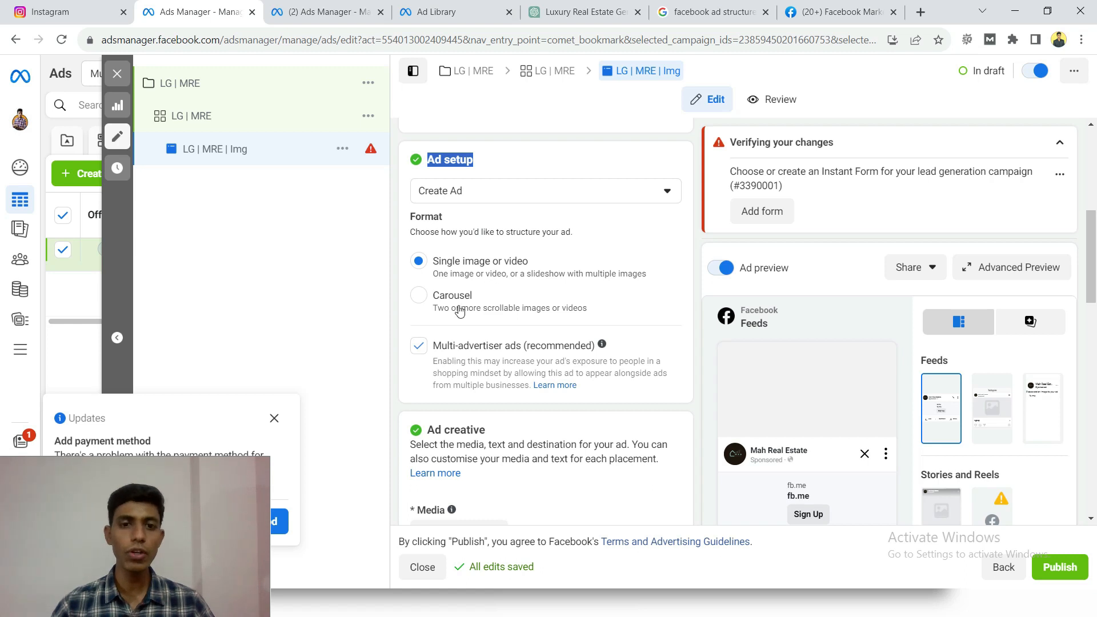
pyautogui.click(455, 270)
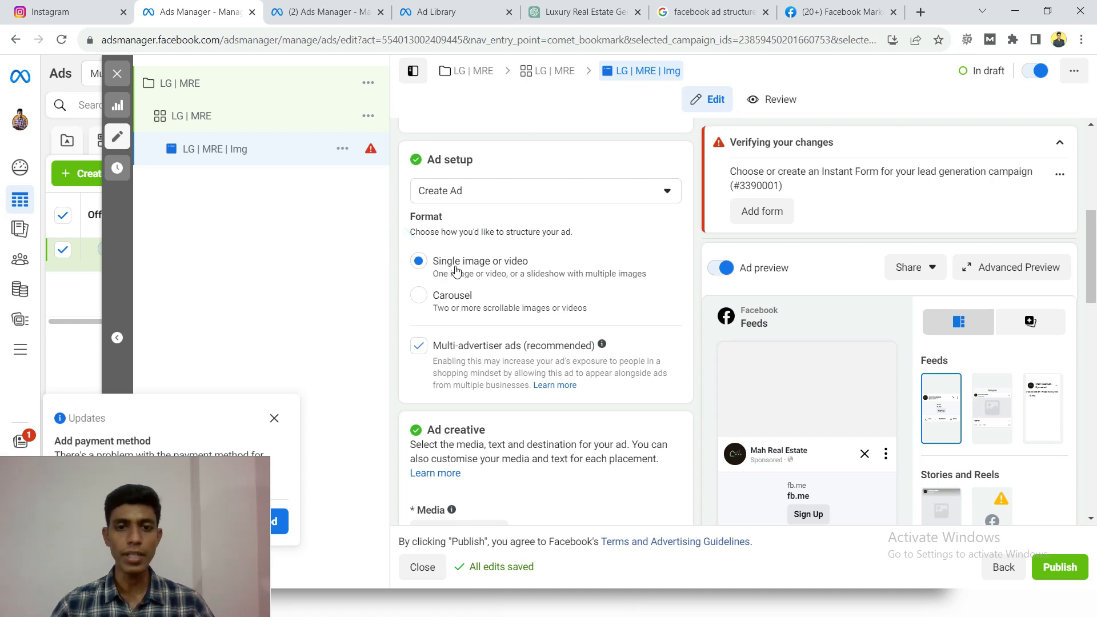
# - Examine the ad creative's media, primary text and headline fields alongside the primary text variations written in ChatGPT
pyautogui.scroll(-5, 451, 240)
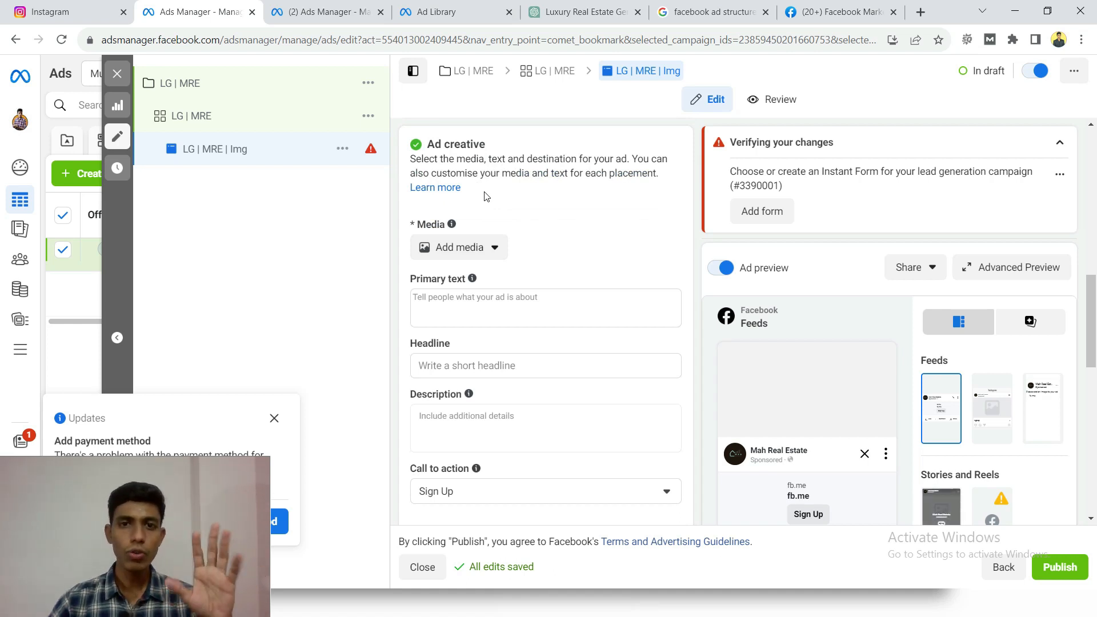
pyautogui.scroll(-1, 489, 198)
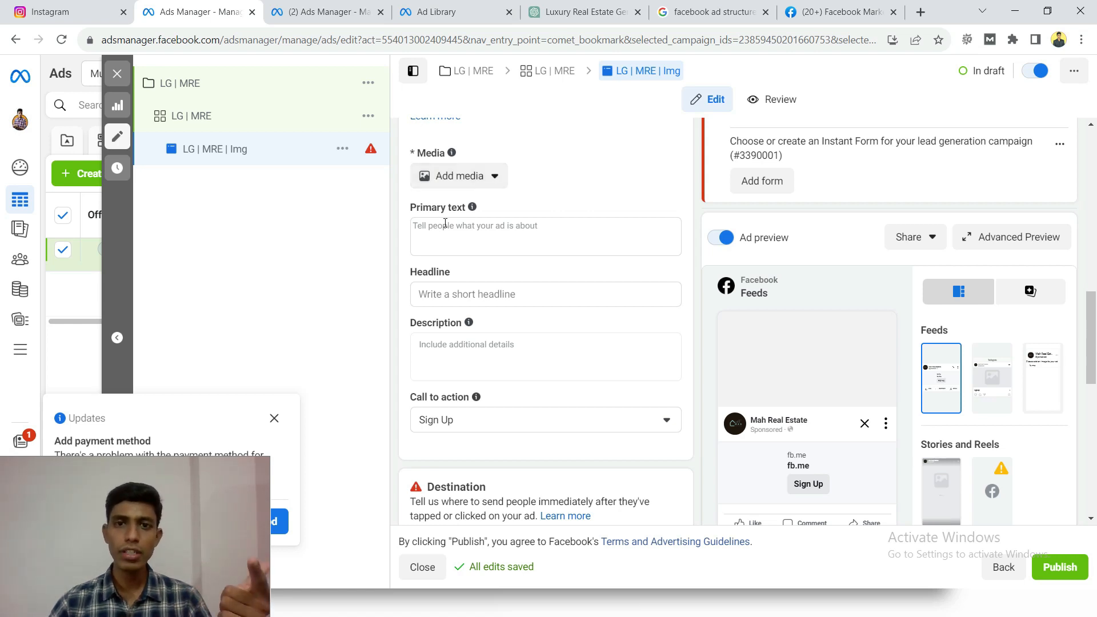
pyautogui.click(542, 16)
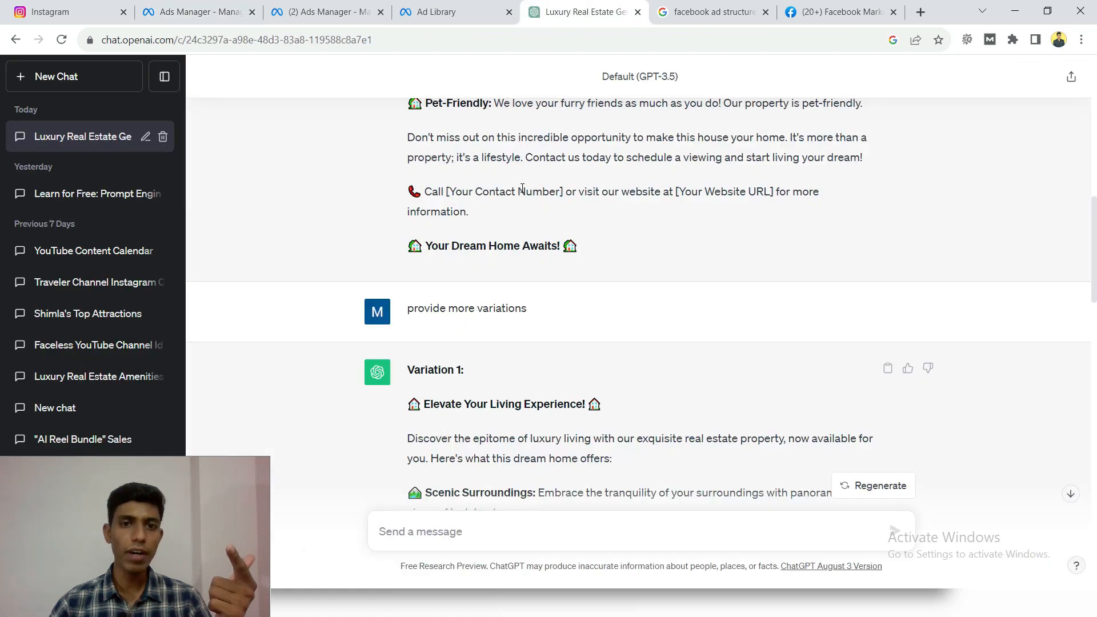
pyautogui.scroll(15, 522, 188)
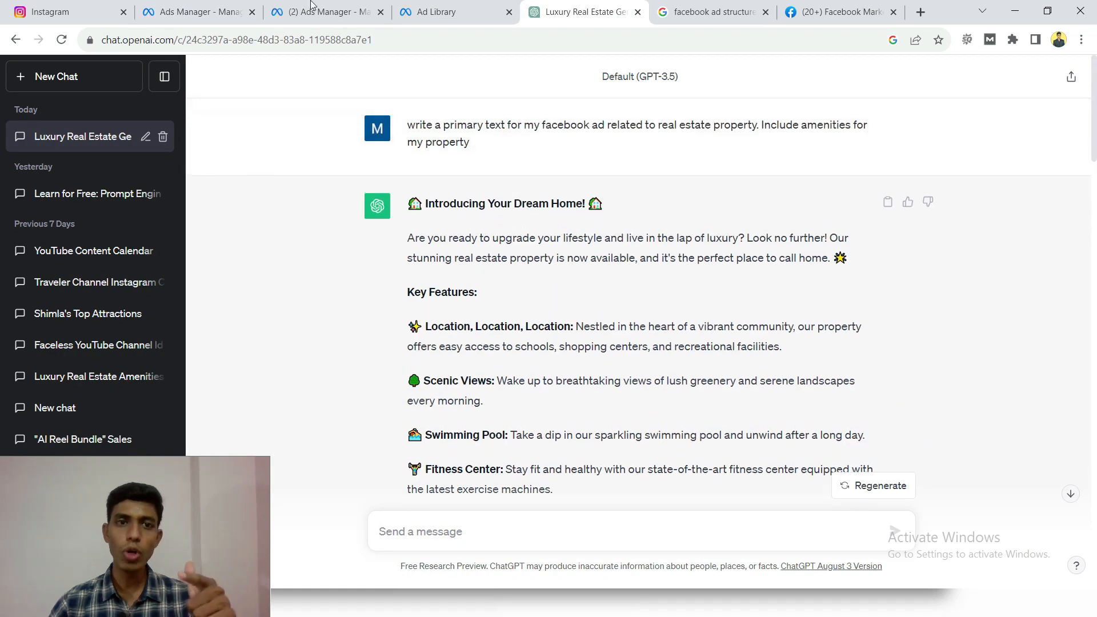
pyautogui.click(190, 8)
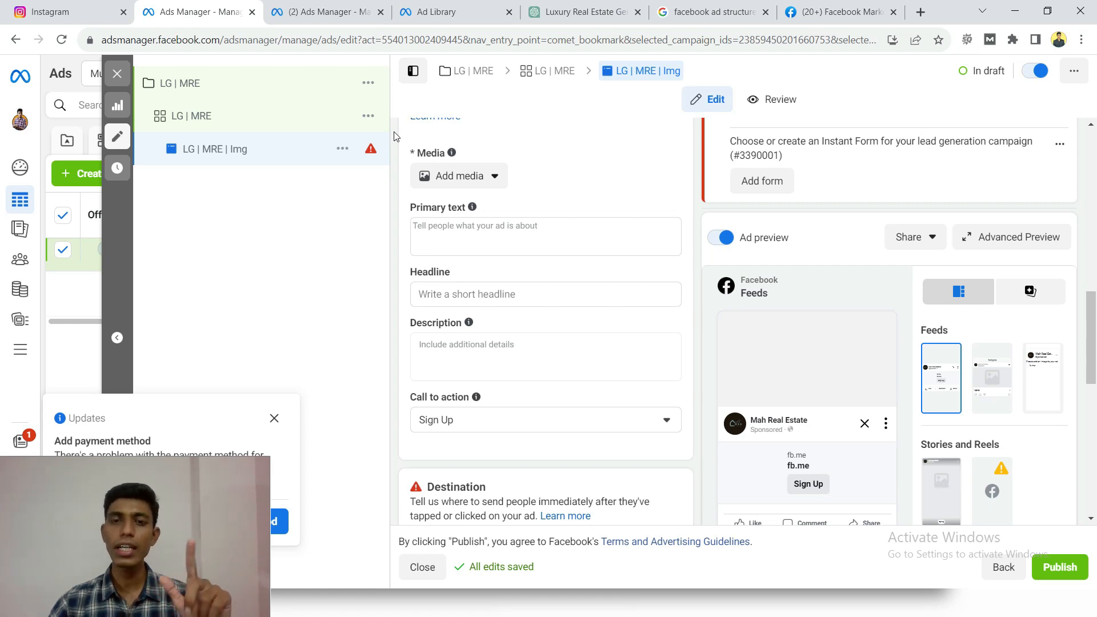
pyautogui.click(445, 294)
pyautogui.click(577, 11)
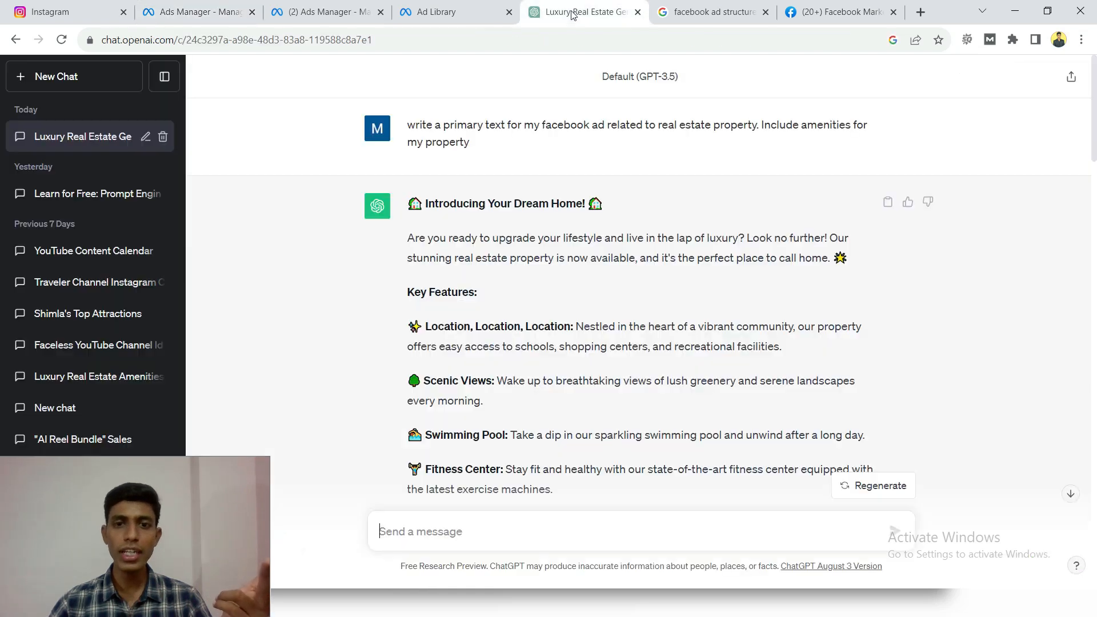
pyautogui.click(194, 12)
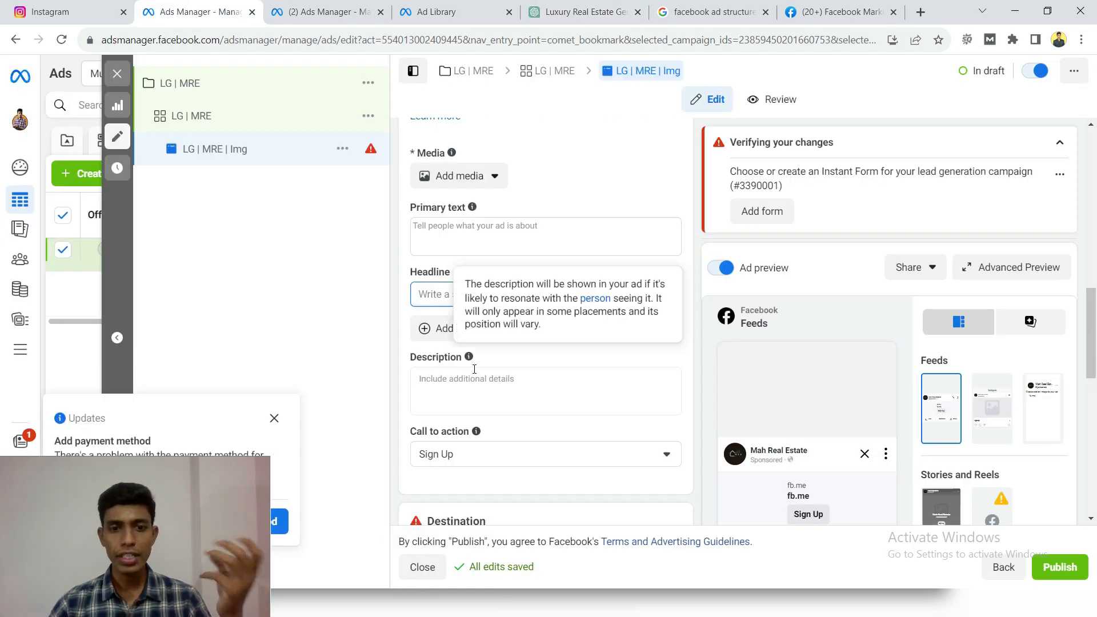
# - Examine the ad creative's description and call to action settings and the Facebook Feeds ad preview
pyautogui.click(459, 307)
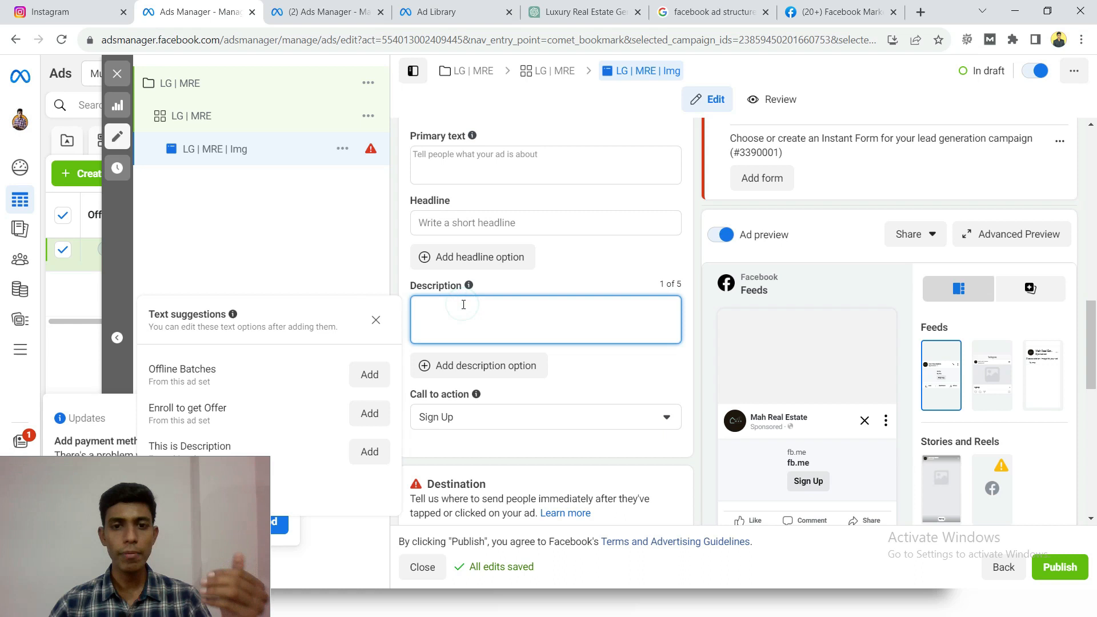
pyautogui.click(395, 246)
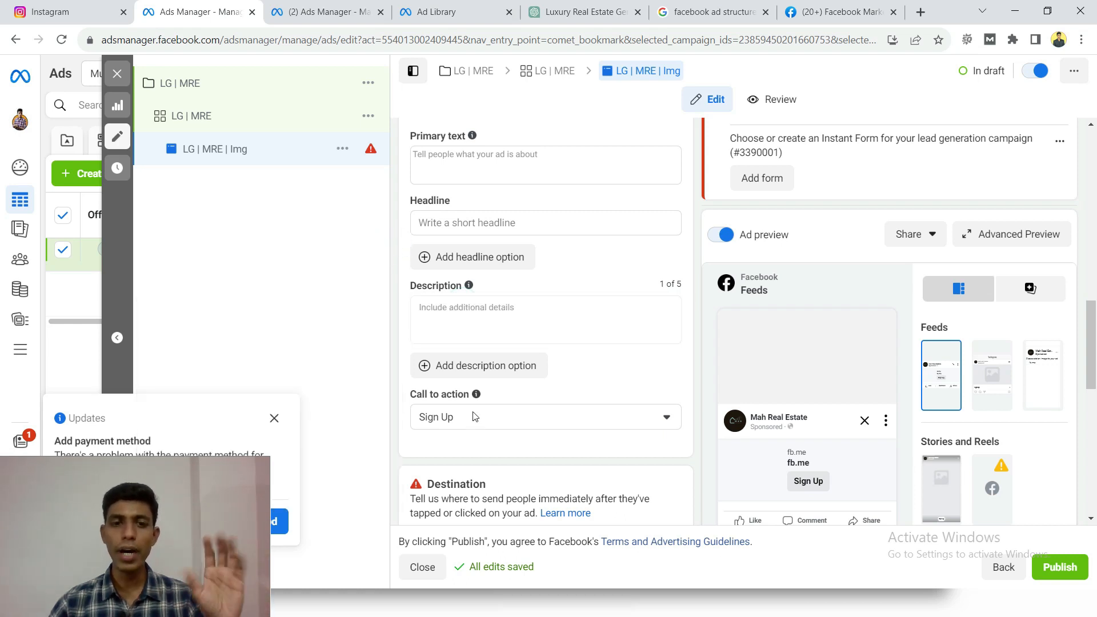
pyautogui.moveTo(476, 394)
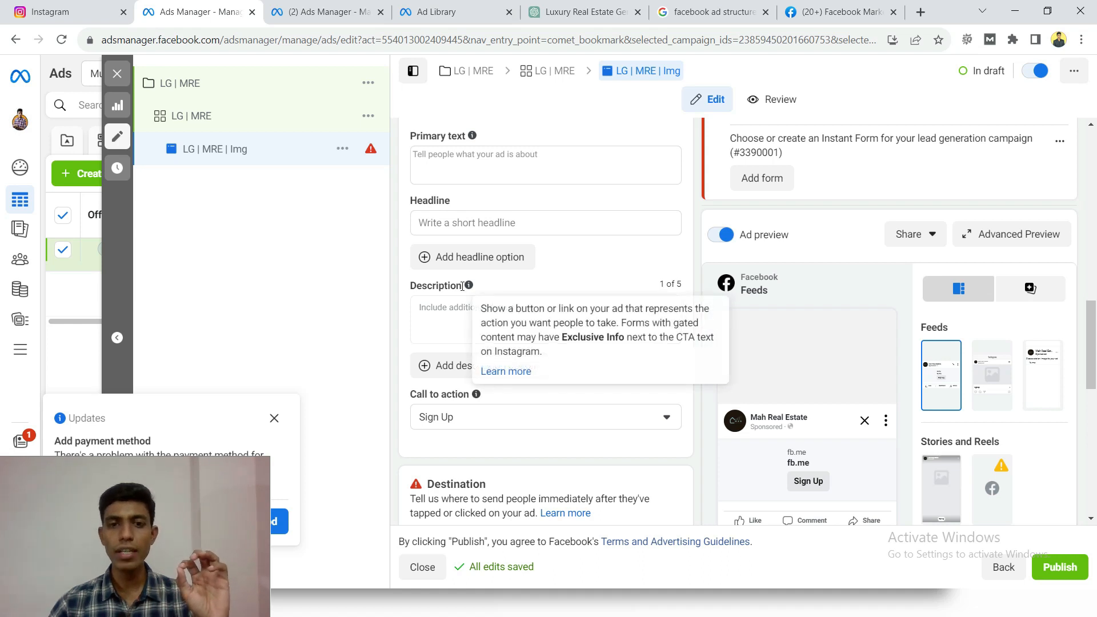
pyautogui.scroll(2, 448, 198)
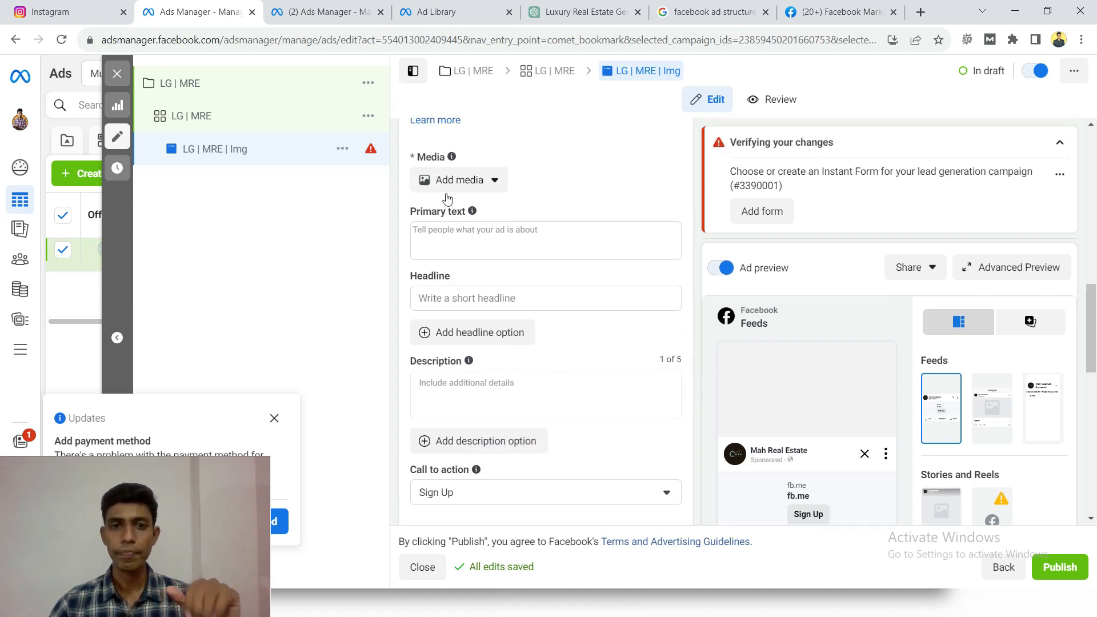
pyautogui.scroll(1, 447, 198)
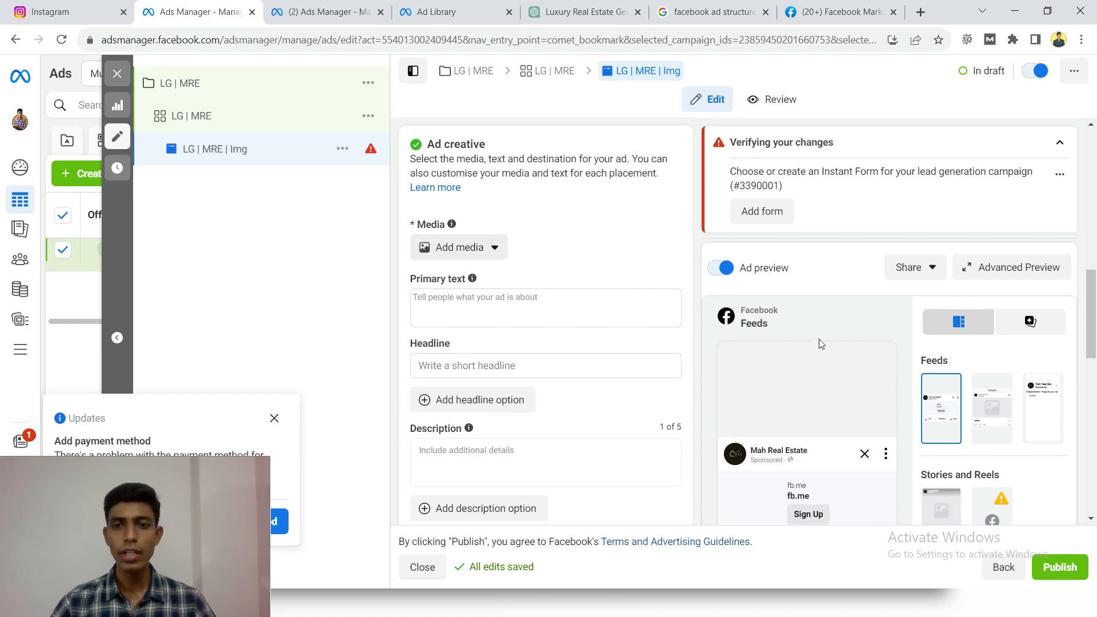
pyautogui.moveTo(760, 389)
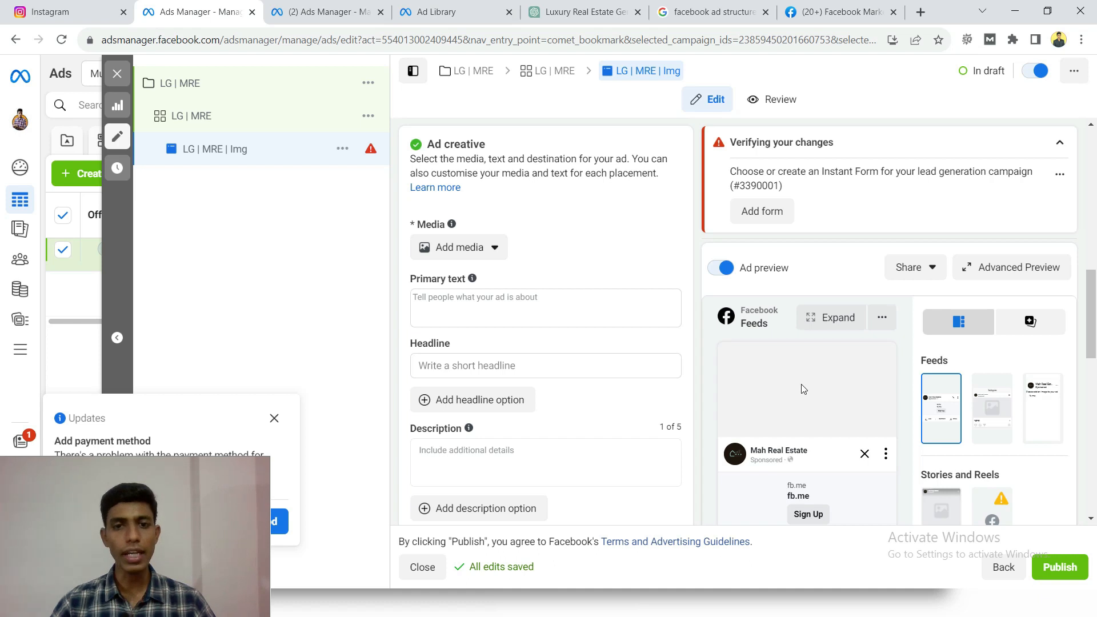
# - Add the account image Real Estate.jpg as the ad's media and continue to the placement crops
pyautogui.click(488, 249)
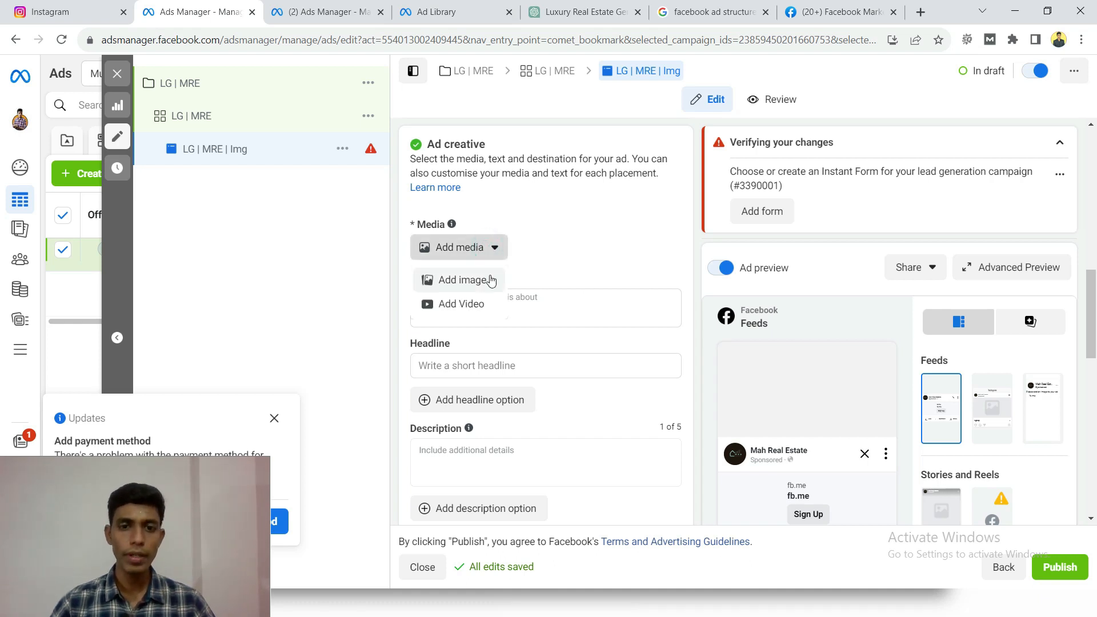
pyautogui.click(451, 285)
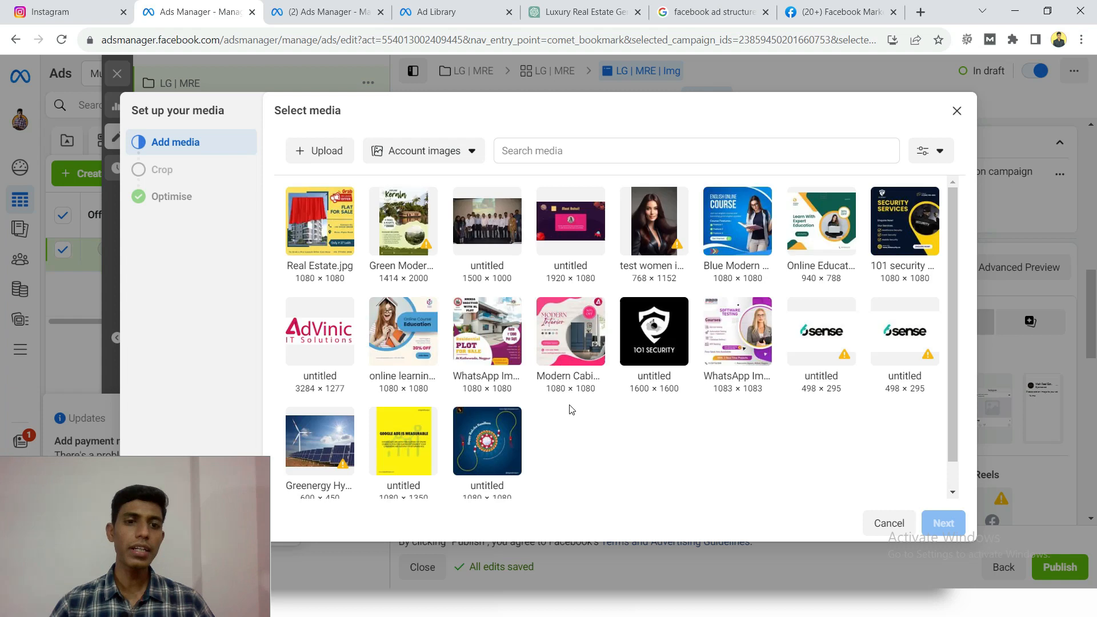
pyautogui.click(324, 237)
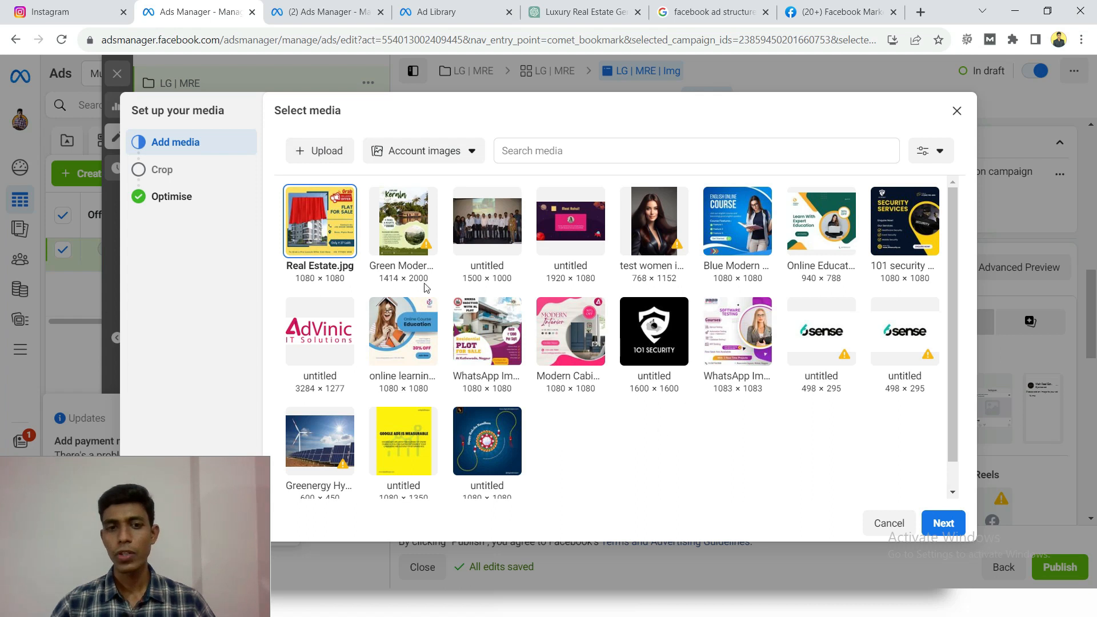
pyautogui.click(943, 522)
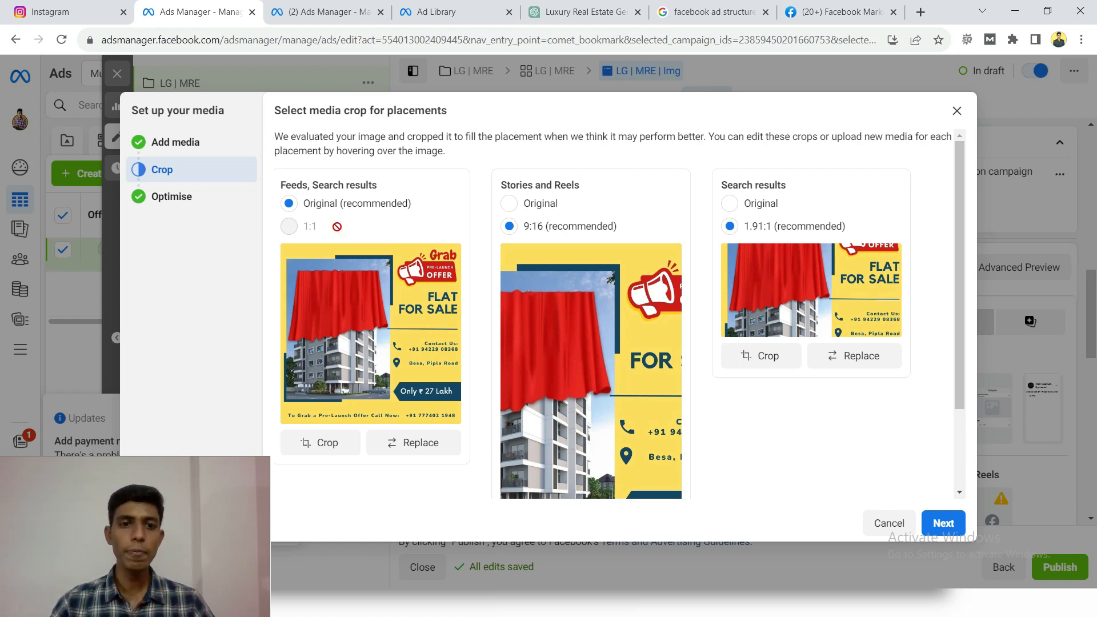
# - Set the image crop to Original for Stories and Reels and for Search results, and continue to the creative optimisations
pyautogui.moveTo(361, 220)
pyautogui.moveTo(639, 329); pyautogui.dragTo(669, 336)
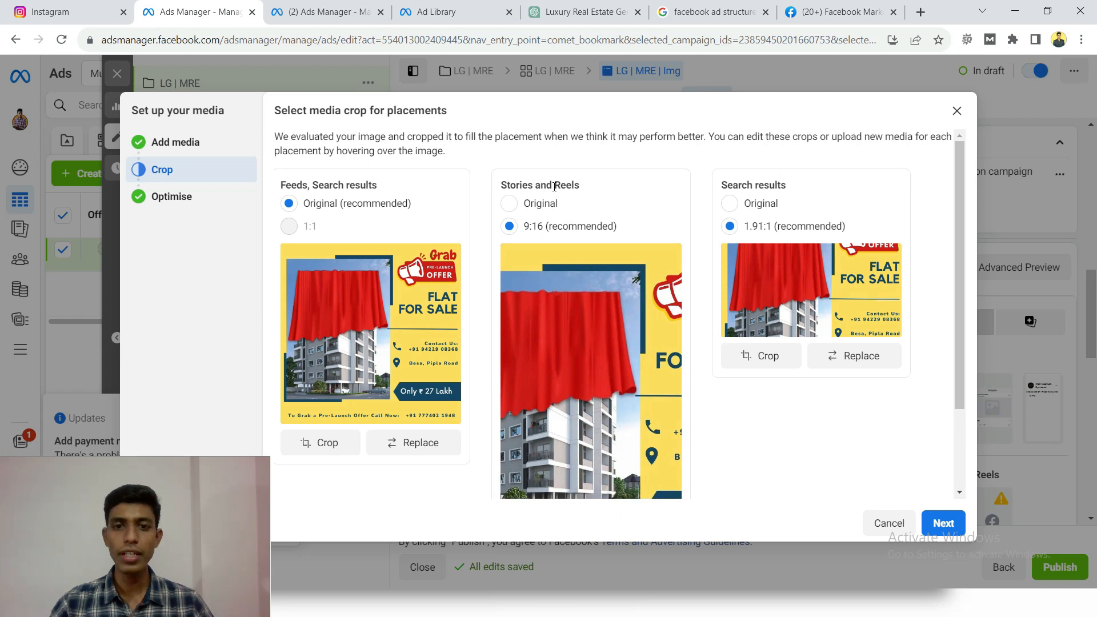
pyautogui.click(508, 204)
pyautogui.scroll(-3, 563, 239)
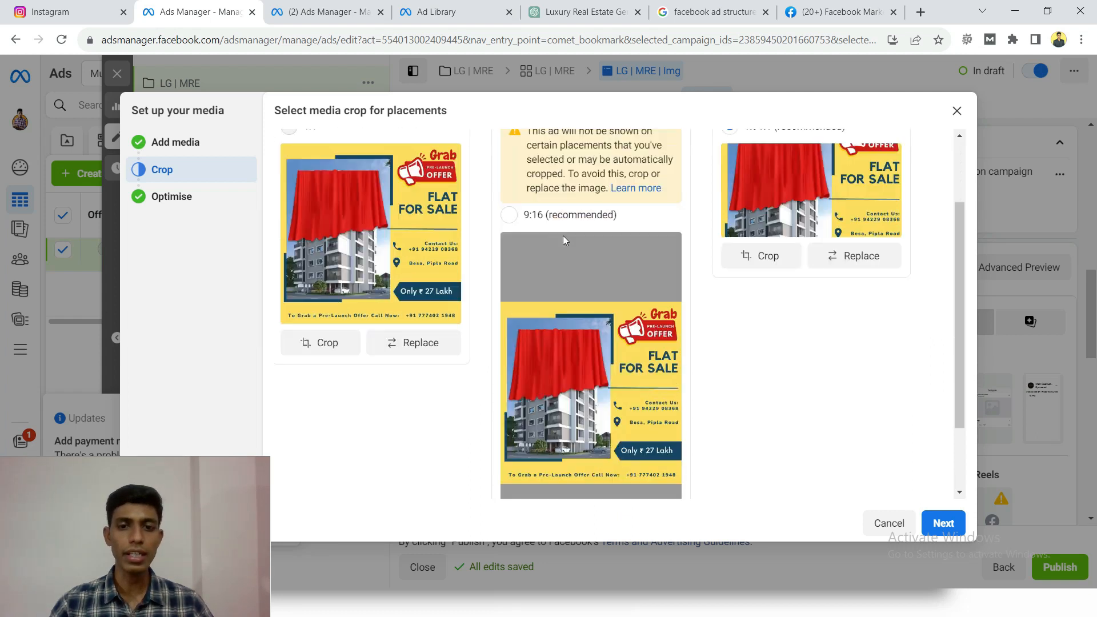
pyautogui.scroll(3, 761, 225)
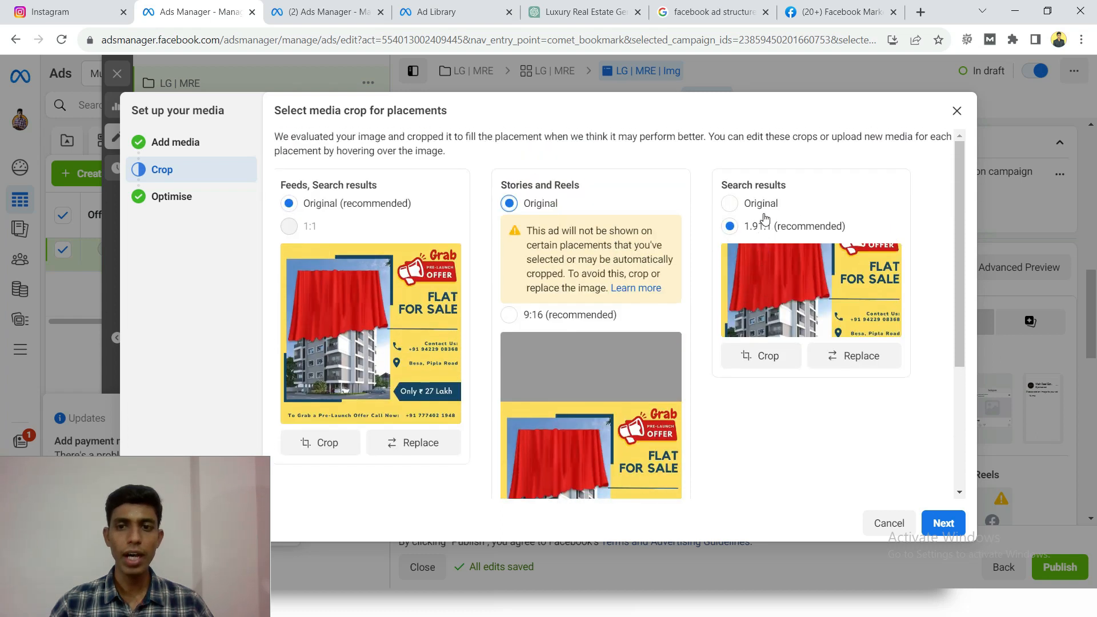
pyautogui.click(731, 205)
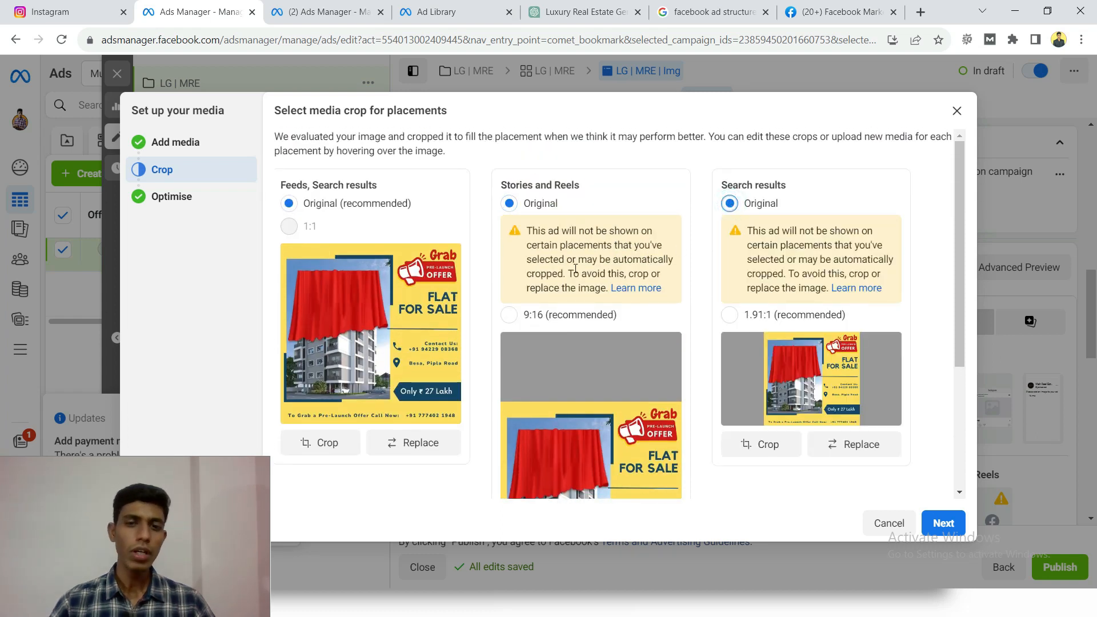
pyautogui.scroll(-3, 573, 274)
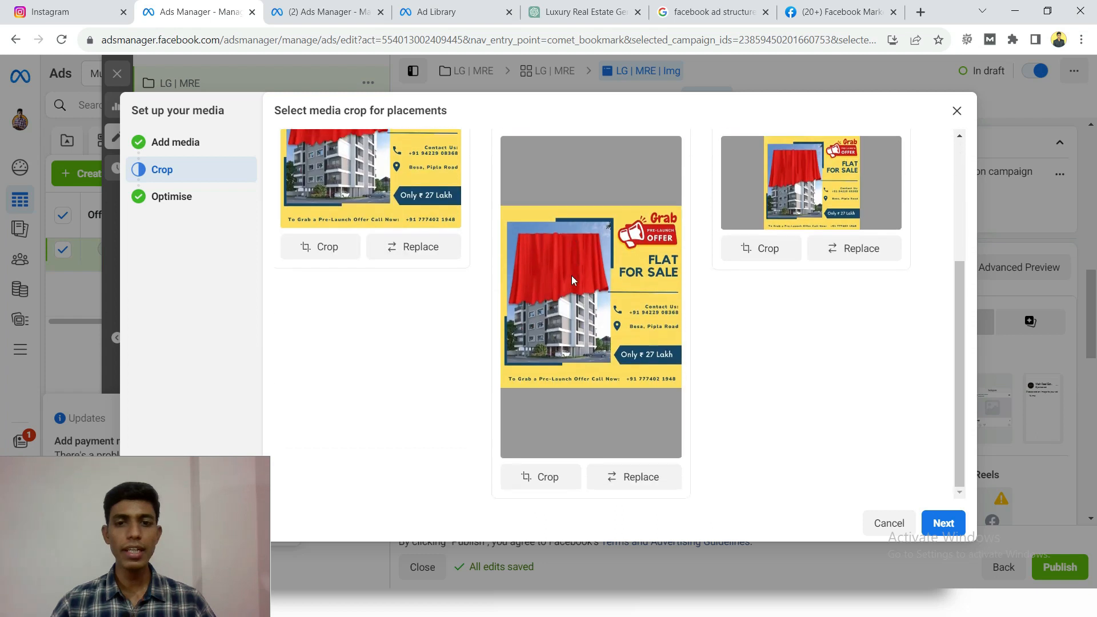
pyautogui.scroll(1, 571, 228)
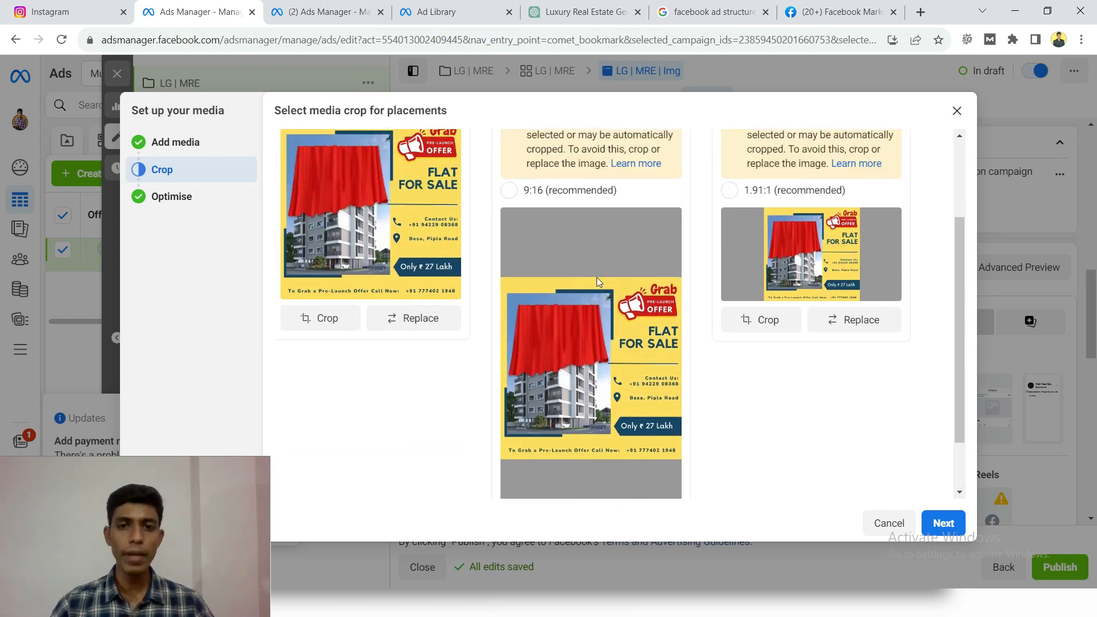
pyautogui.scroll(-1, 600, 343)
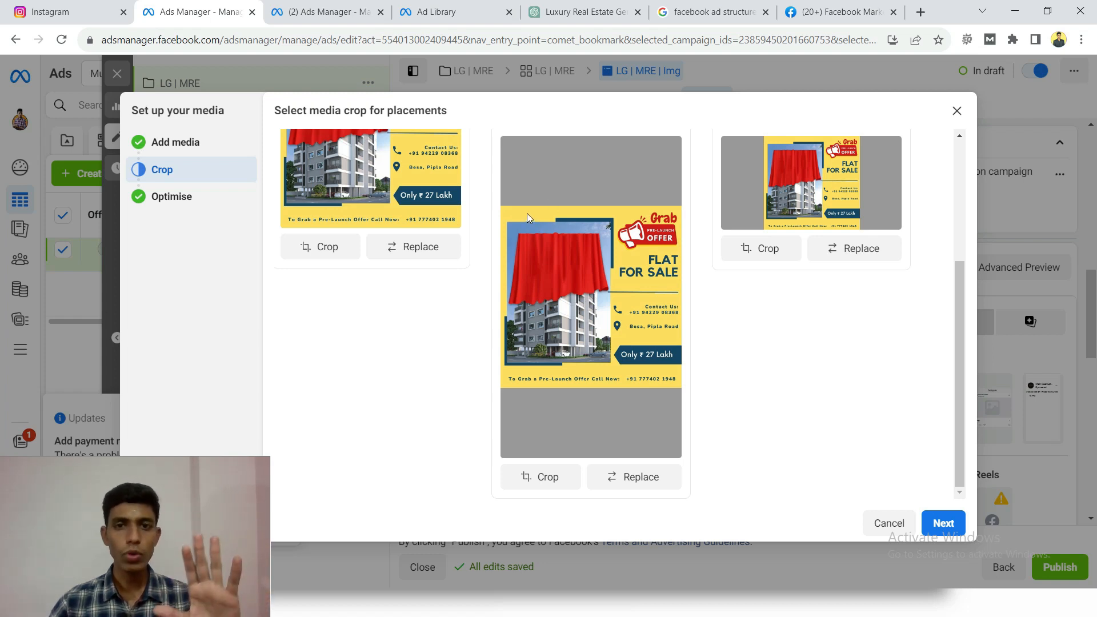
pyautogui.scroll(3, 570, 191)
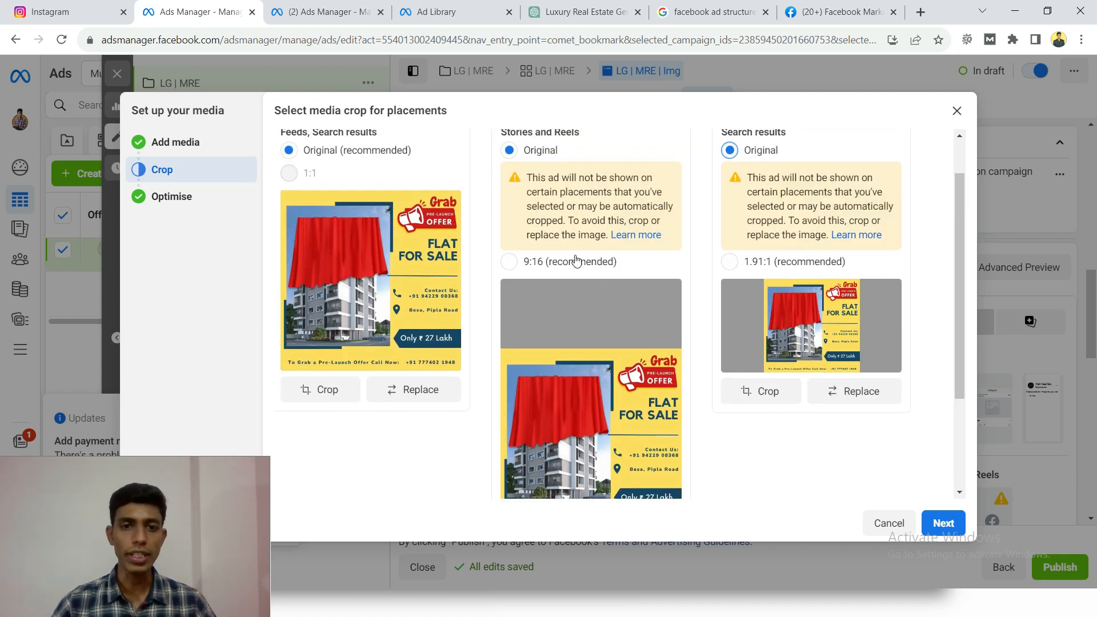
pyautogui.click(941, 521)
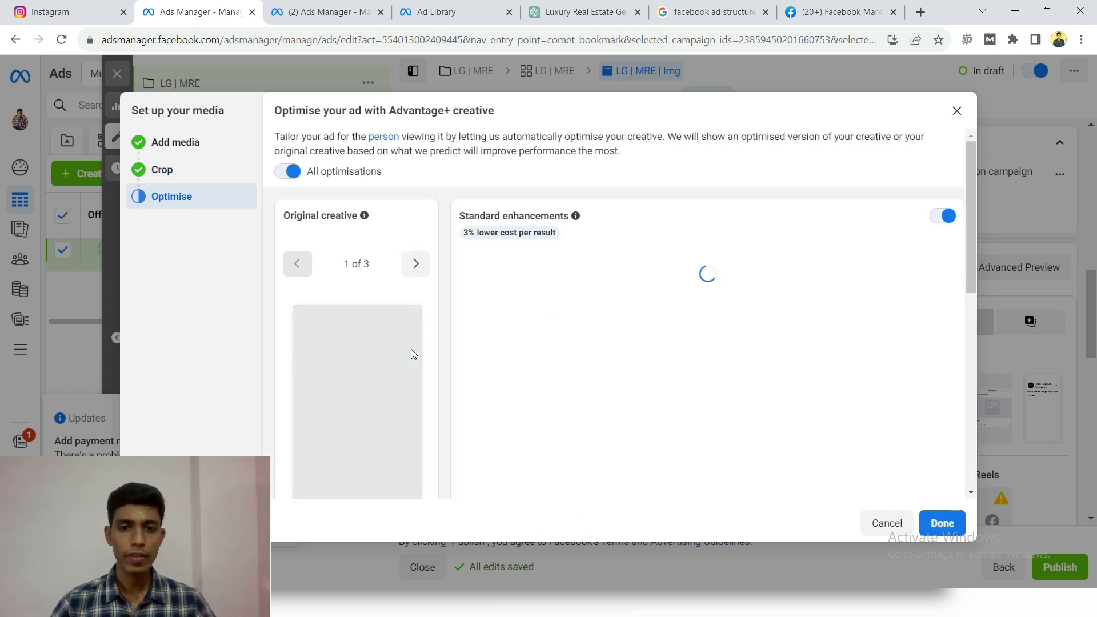
# - Review the standard enhancements, image filter and music optimisations, and finish the media setup with all of them enabled
pyautogui.scroll(-2, 432, 280)
pyautogui.scroll(2, 432, 280)
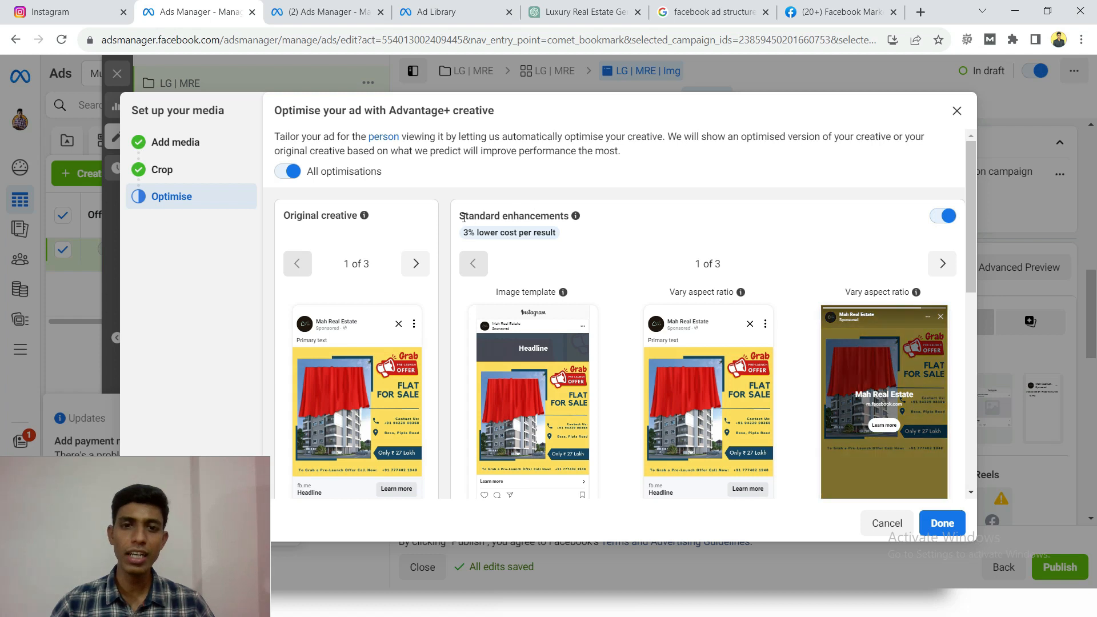
pyautogui.moveTo(463, 217); pyautogui.dragTo(540, 217)
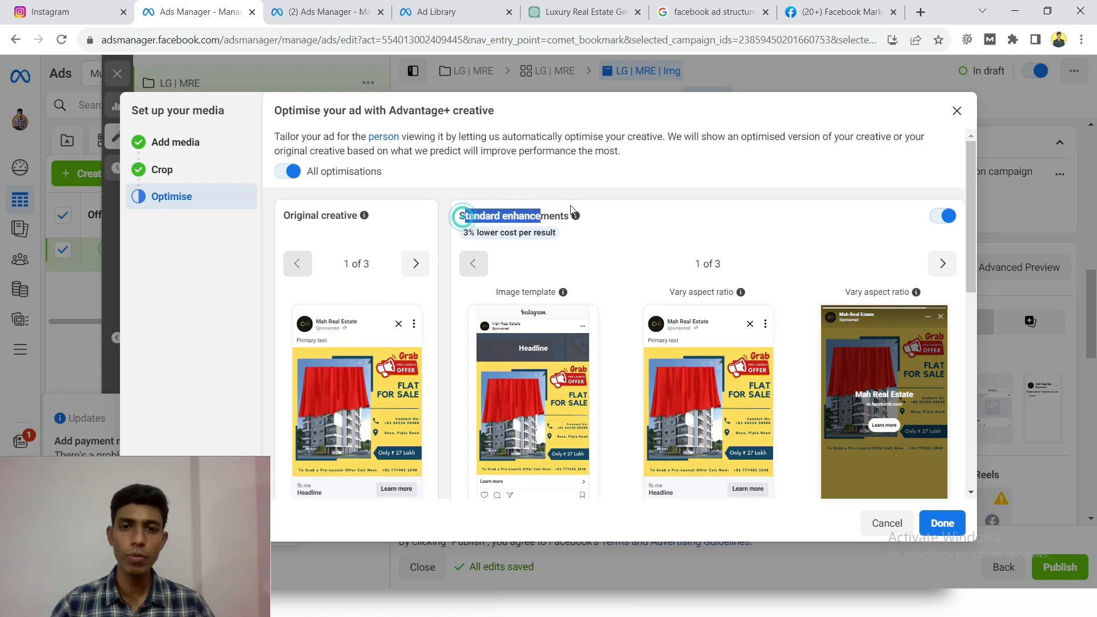
pyautogui.click(871, 191)
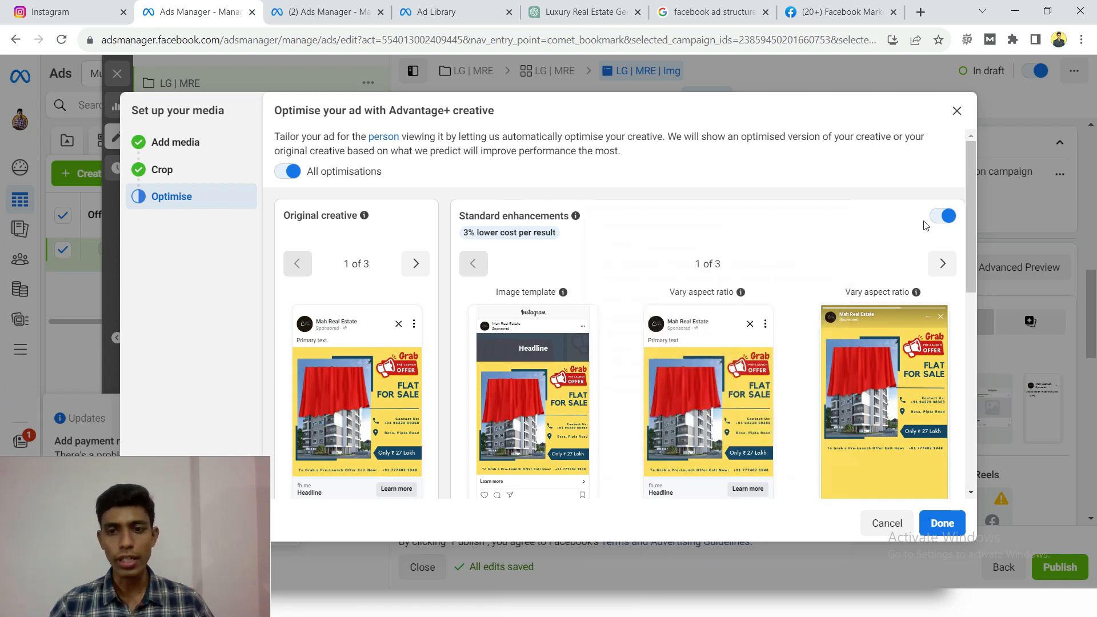
pyautogui.scroll(-4, 555, 253)
pyautogui.scroll(4, 577, 314)
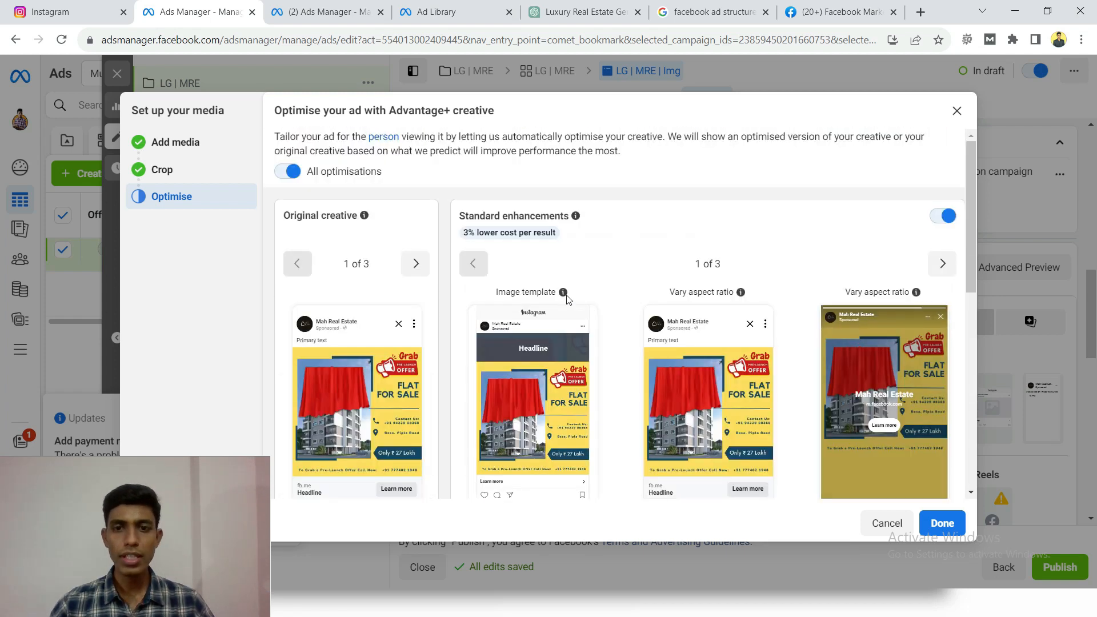
pyautogui.scroll(-5, 582, 362)
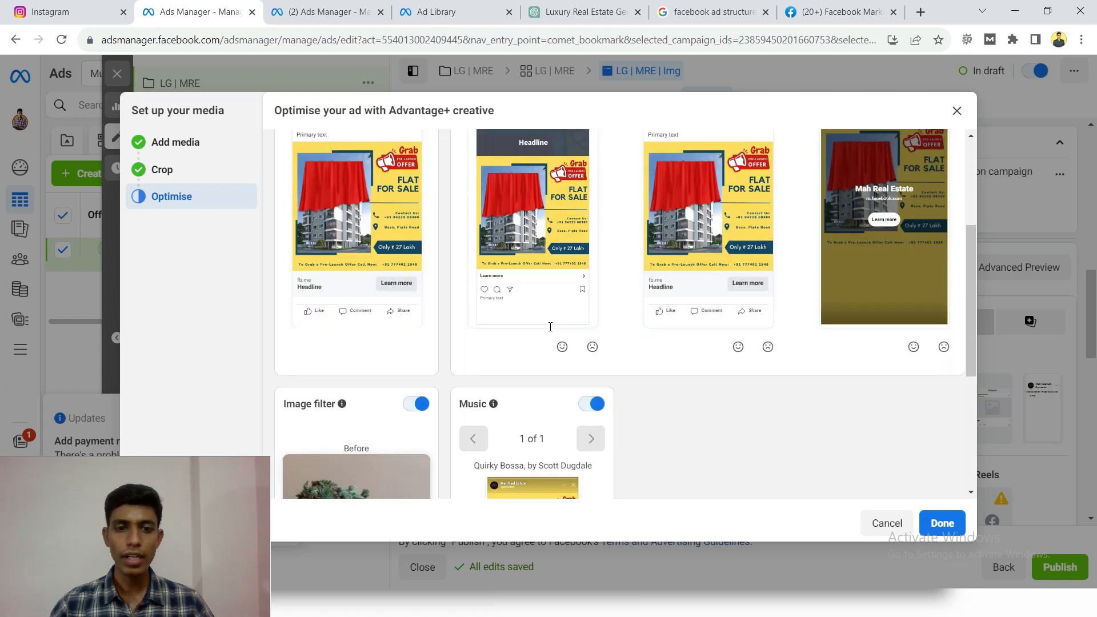
pyautogui.scroll(-2, 709, 341)
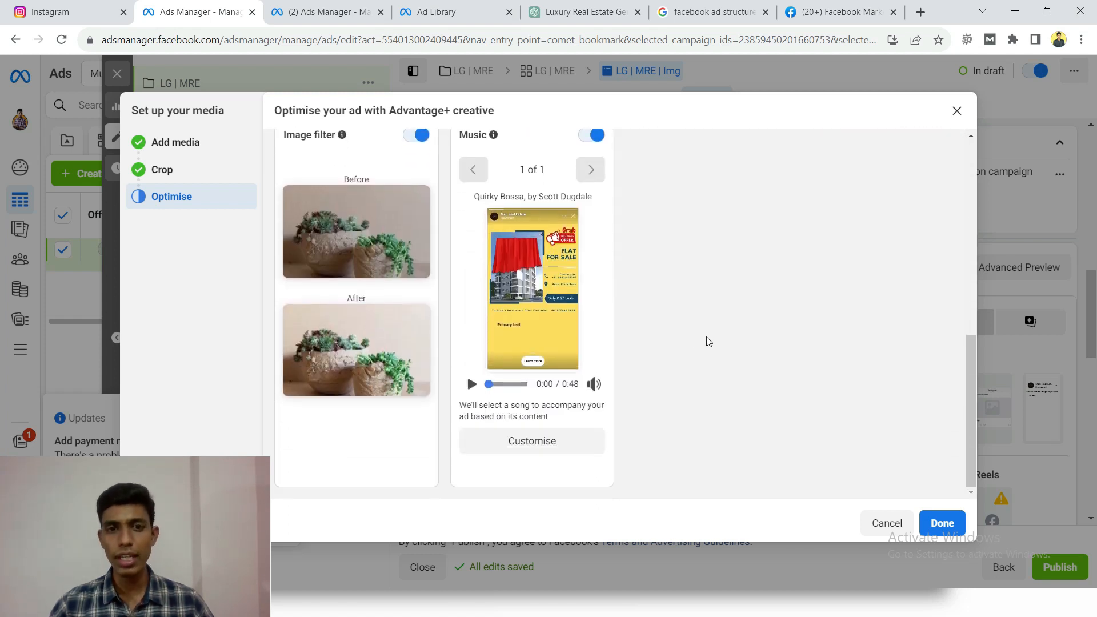
pyautogui.click(942, 523)
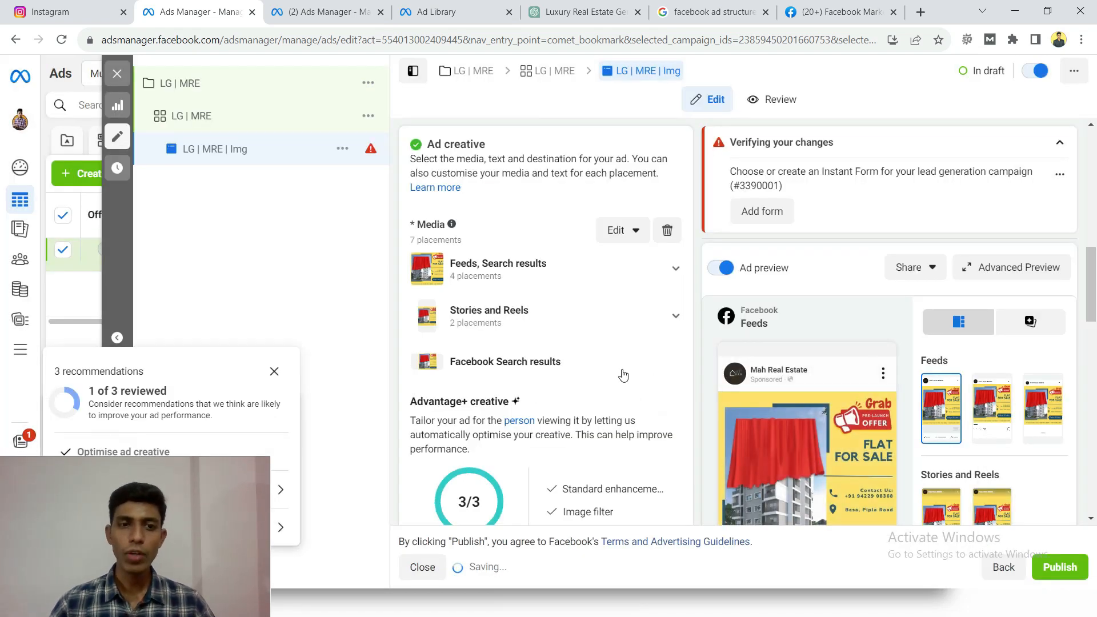
pyautogui.scroll(-2, 632, 377)
pyautogui.scroll(2, 639, 359)
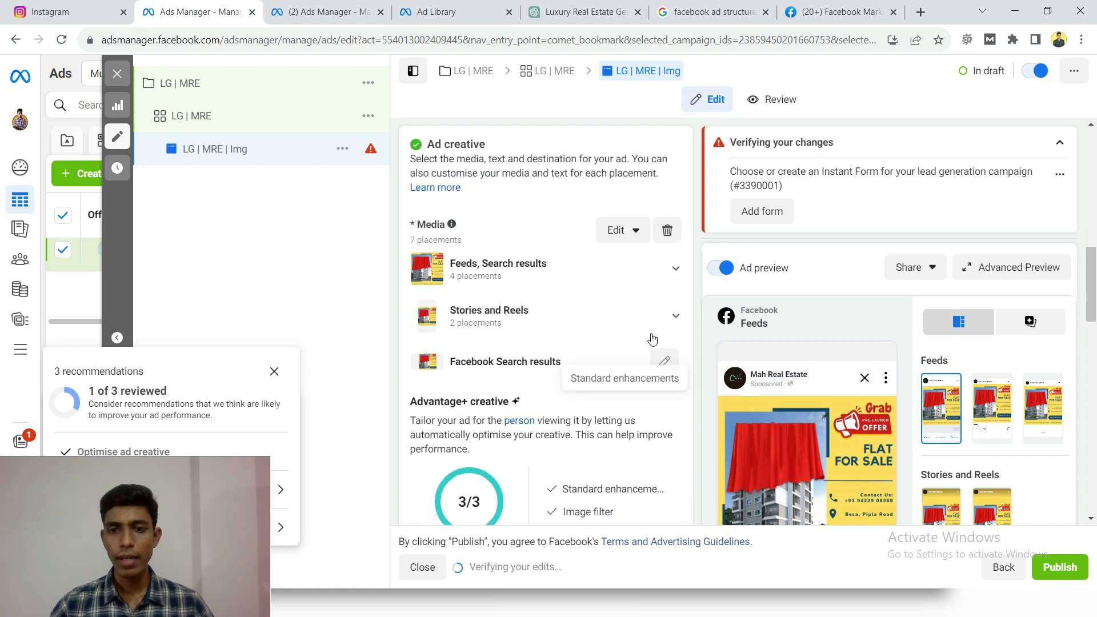
pyautogui.scroll(-2, 799, 425)
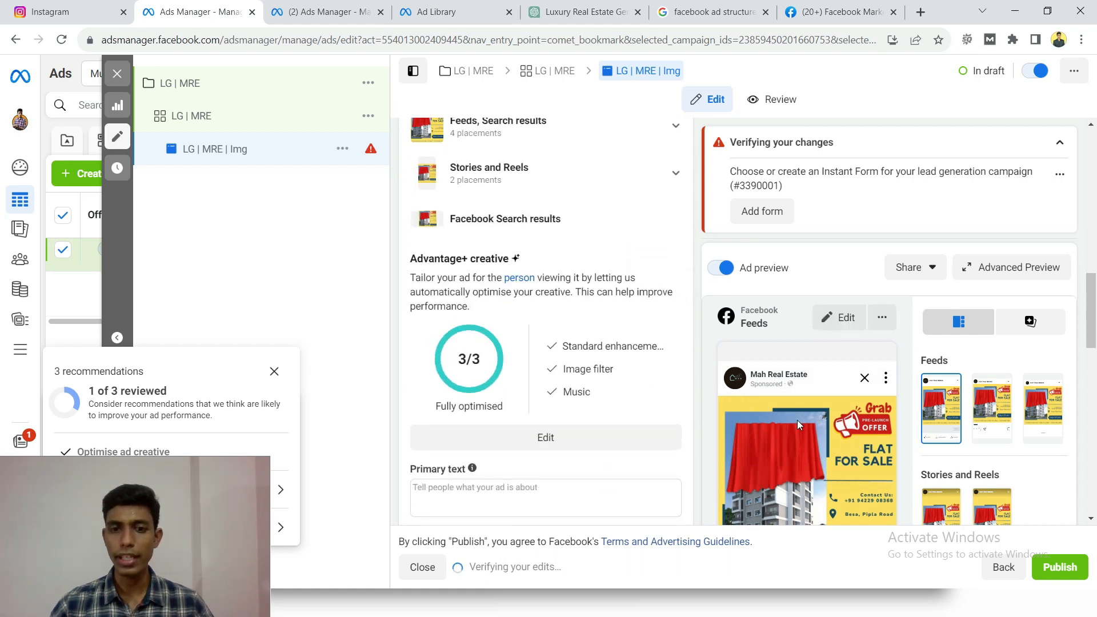
# - Copy the full "Introducing Your Dream Home!" ad copy from the ChatGPT conversation into the ad's primary text in Ads Manager
pyautogui.scroll(2, 531, 348)
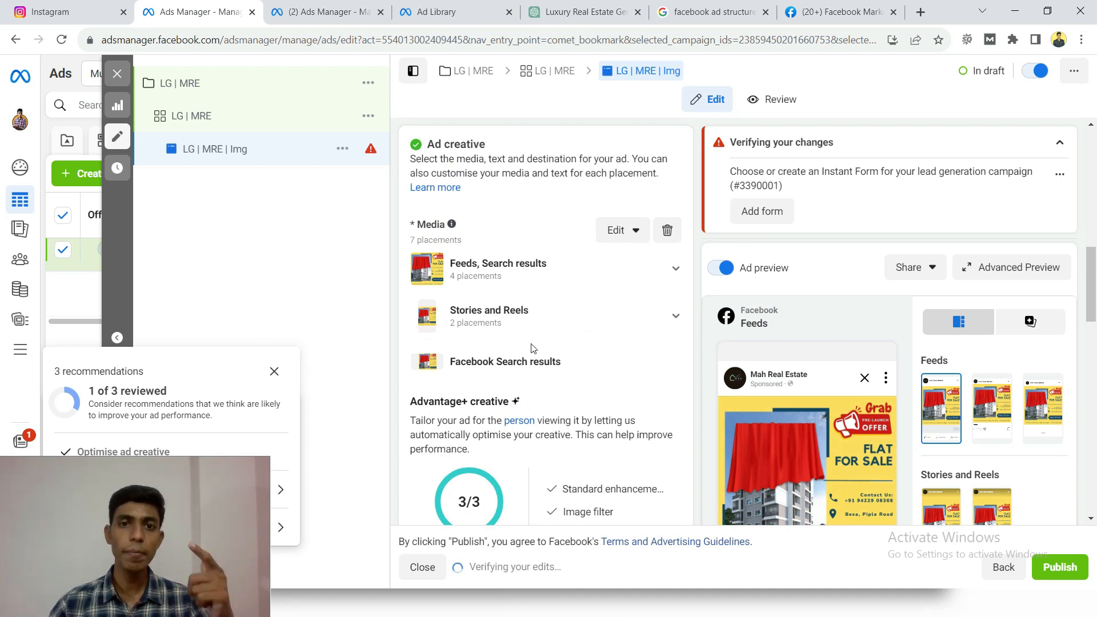
pyautogui.scroll(-5, 531, 347)
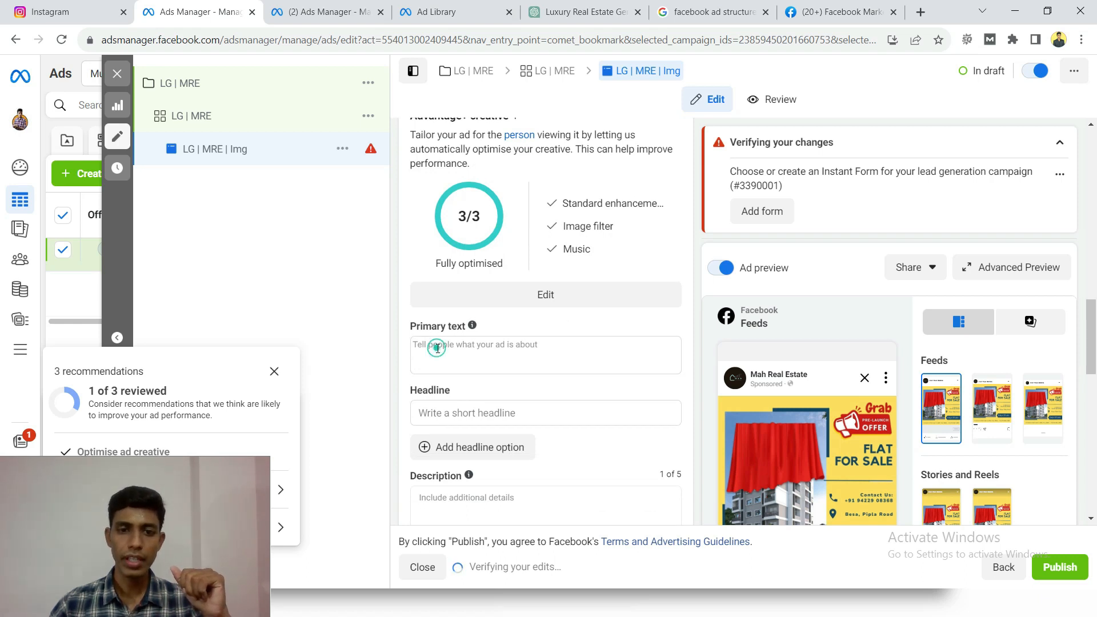
pyautogui.click(438, 348)
pyautogui.click(402, 318)
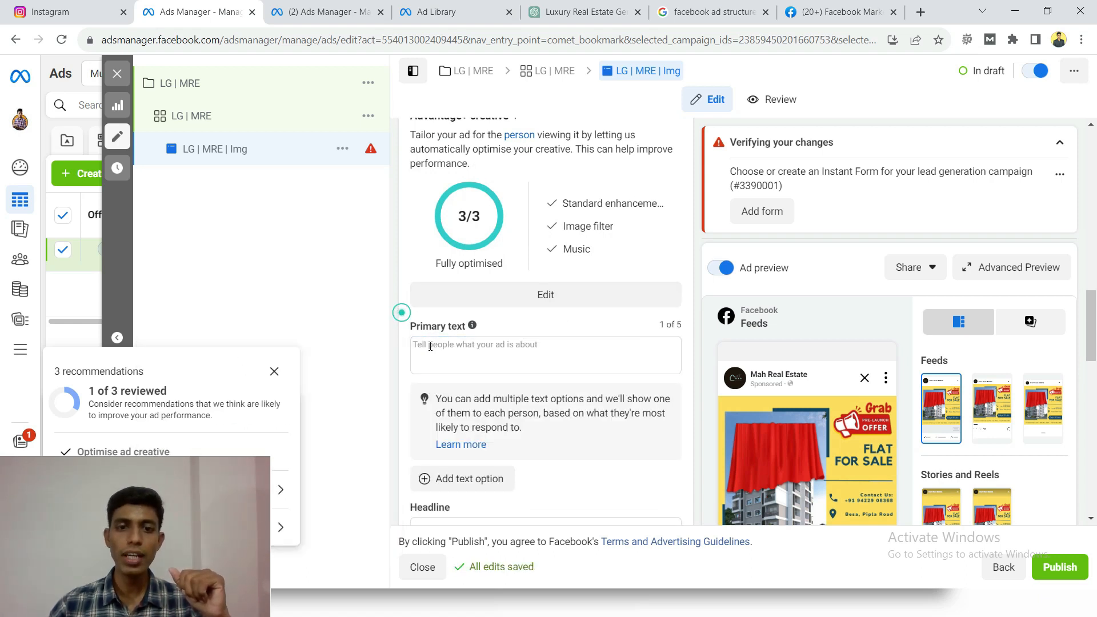
pyautogui.click(559, 6)
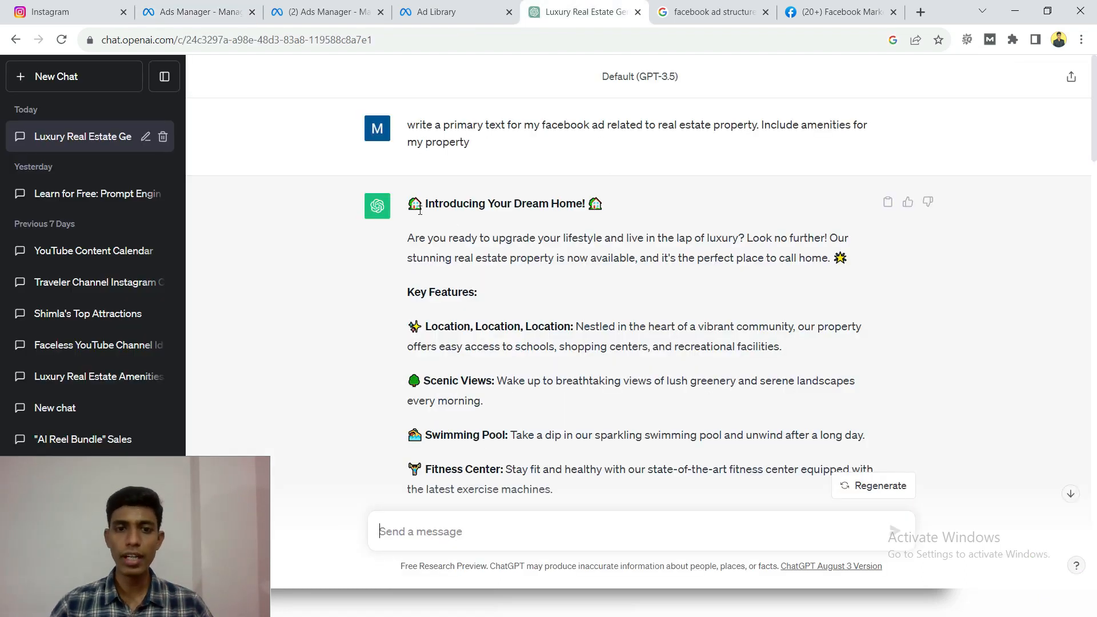
pyautogui.moveTo(408, 203); pyautogui.dragTo(584, 380)
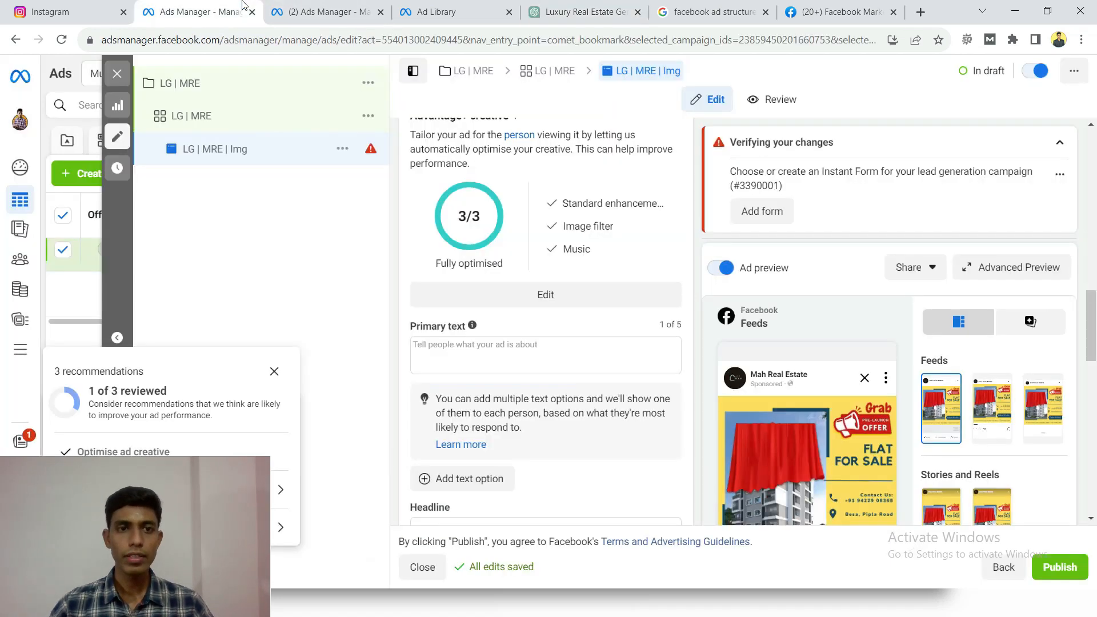
pyautogui.click(240, 11)
pyautogui.click(499, 343)
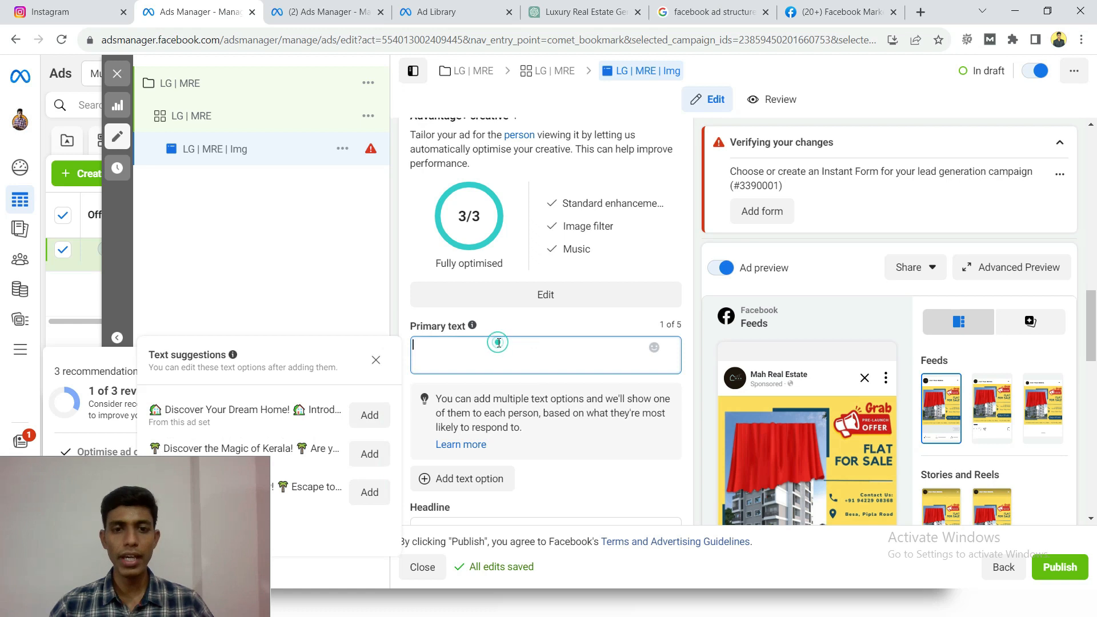
pyautogui.hotkey('ctrl', 'v')
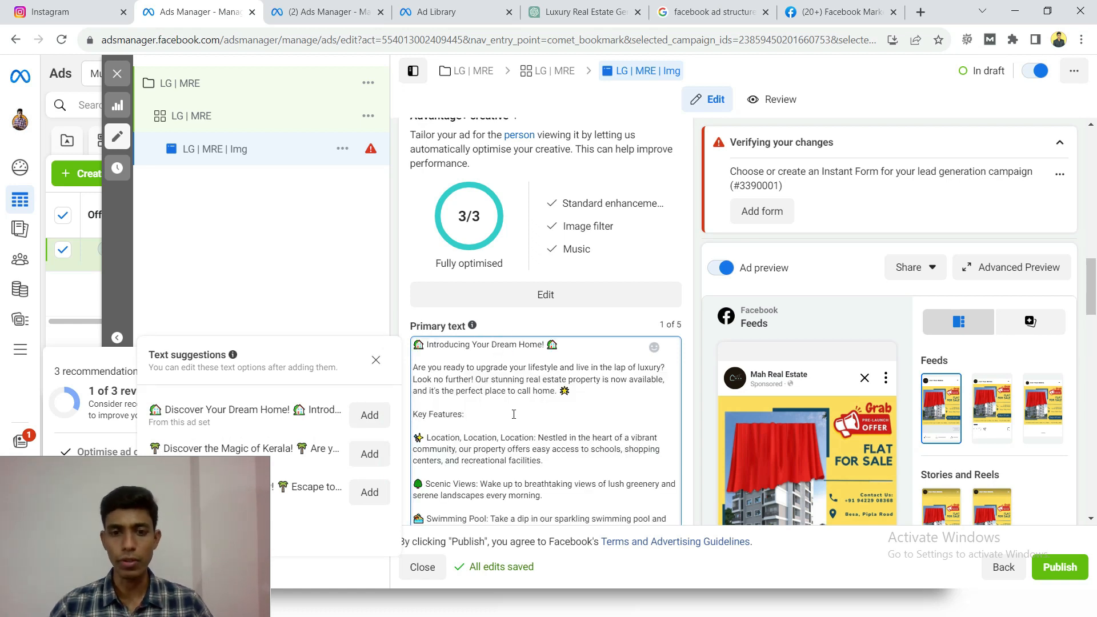
# - Replace the [Your Contact Number] placeholder near the end of the primary text with the business phone number
pyautogui.scroll(-8, 513, 413)
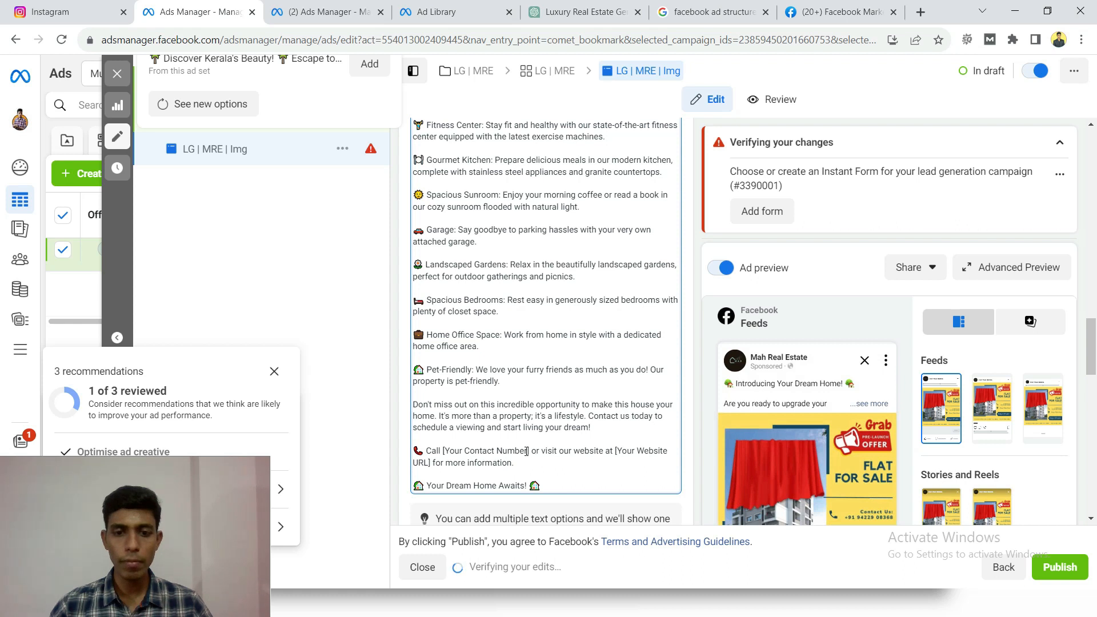
pyautogui.moveTo(528, 451); pyautogui.dragTo(442, 451)
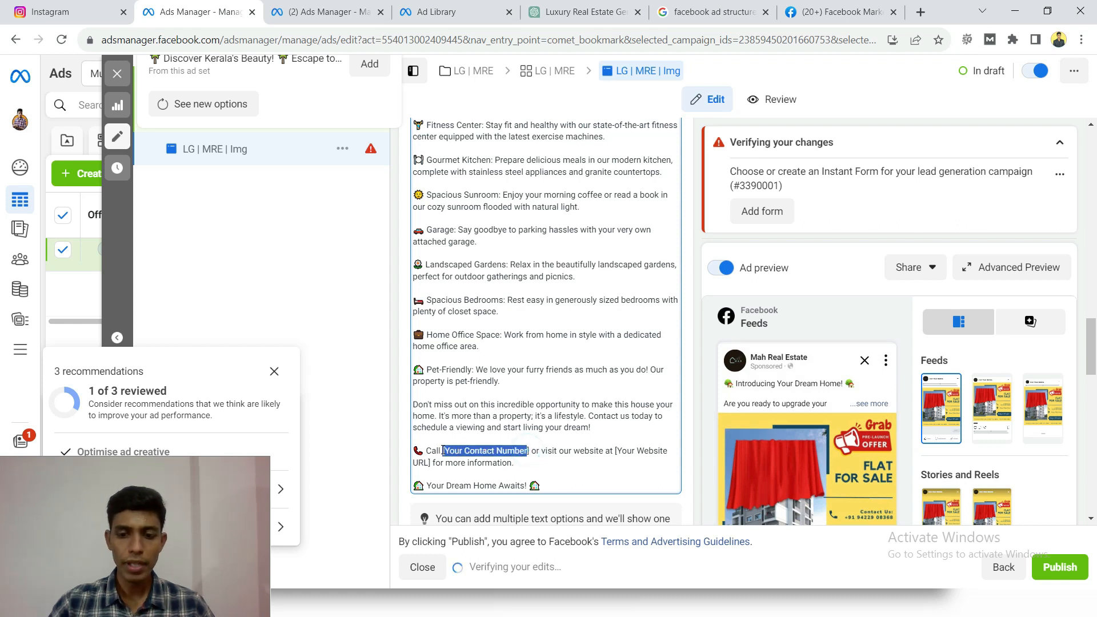
pyautogui.press('BackSpace')
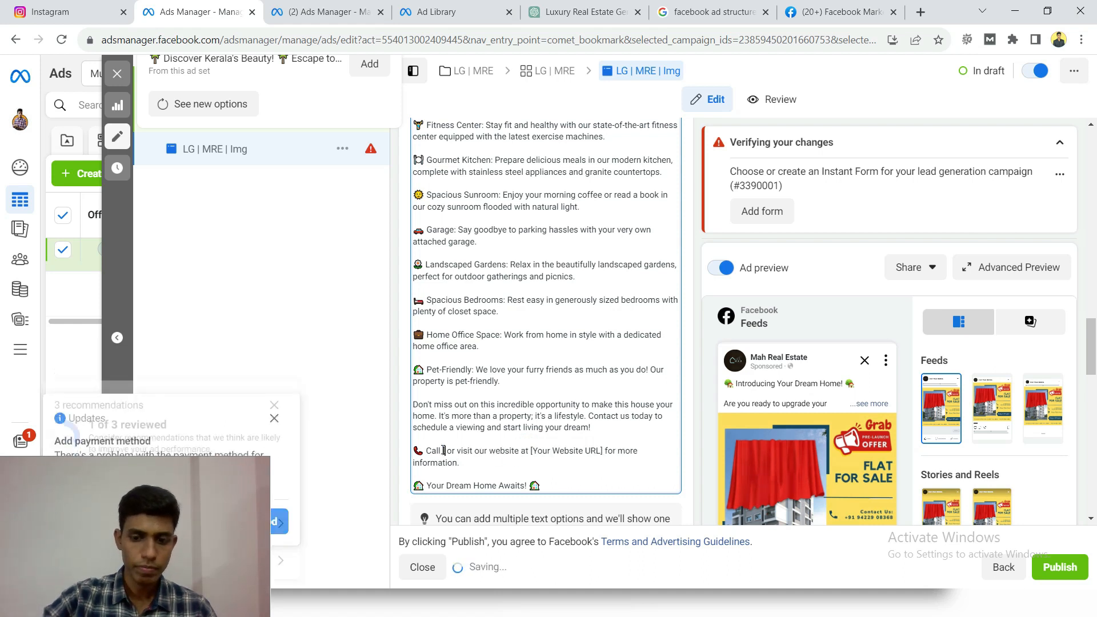
pyautogui.click(445, 453)
pyautogui.press('BackSpace')
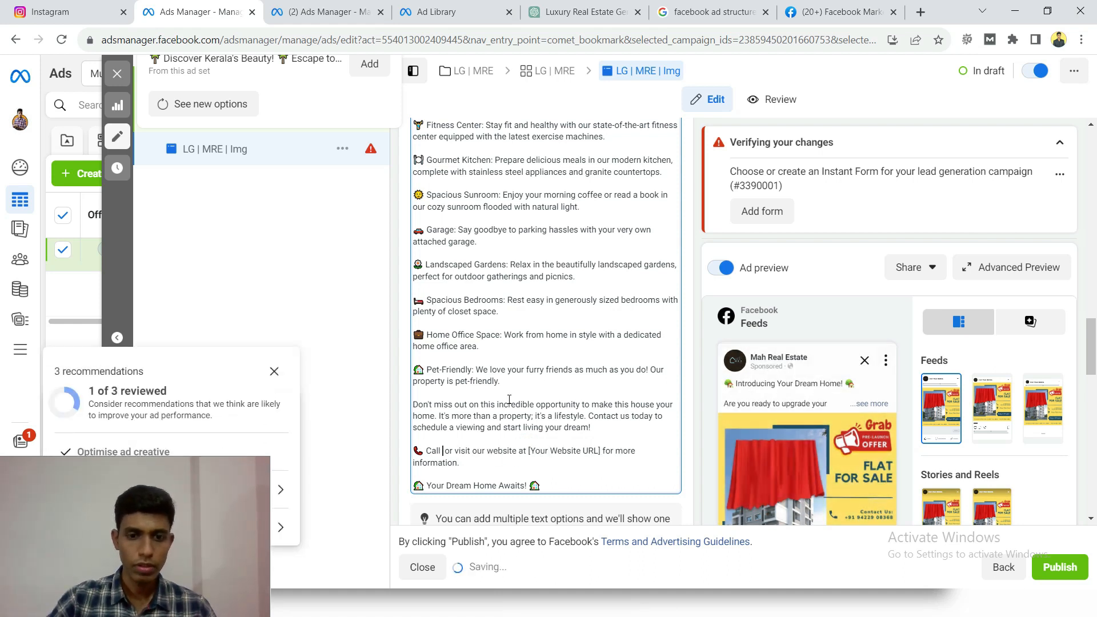
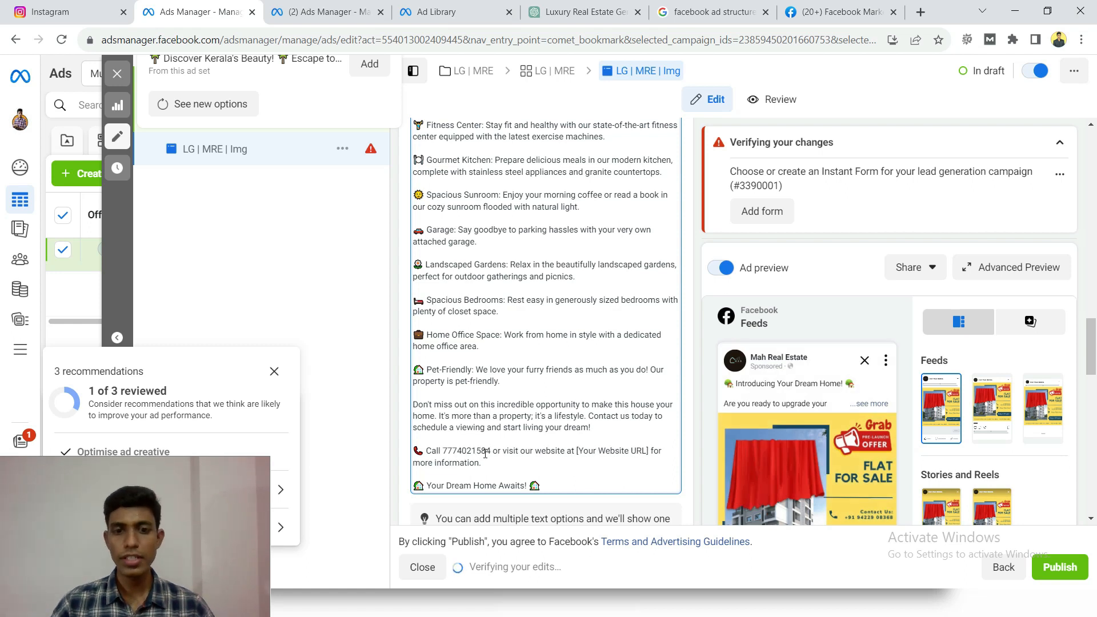
# - Delete the "or visit our website at [Your Website URL]" wording from the primary text's call line and check the ad copy
pyautogui.doubleClick(578, 452)
pyautogui.moveTo(611, 452); pyautogui.dragTo(650, 452)
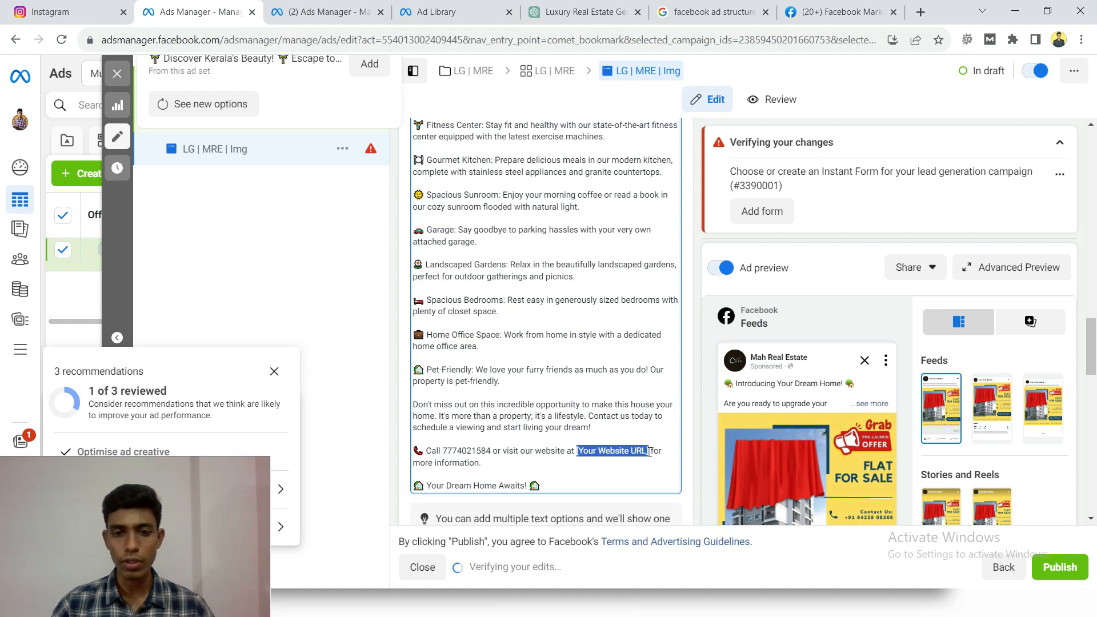
pyautogui.moveTo(494, 451); pyautogui.dragTo(660, 453)
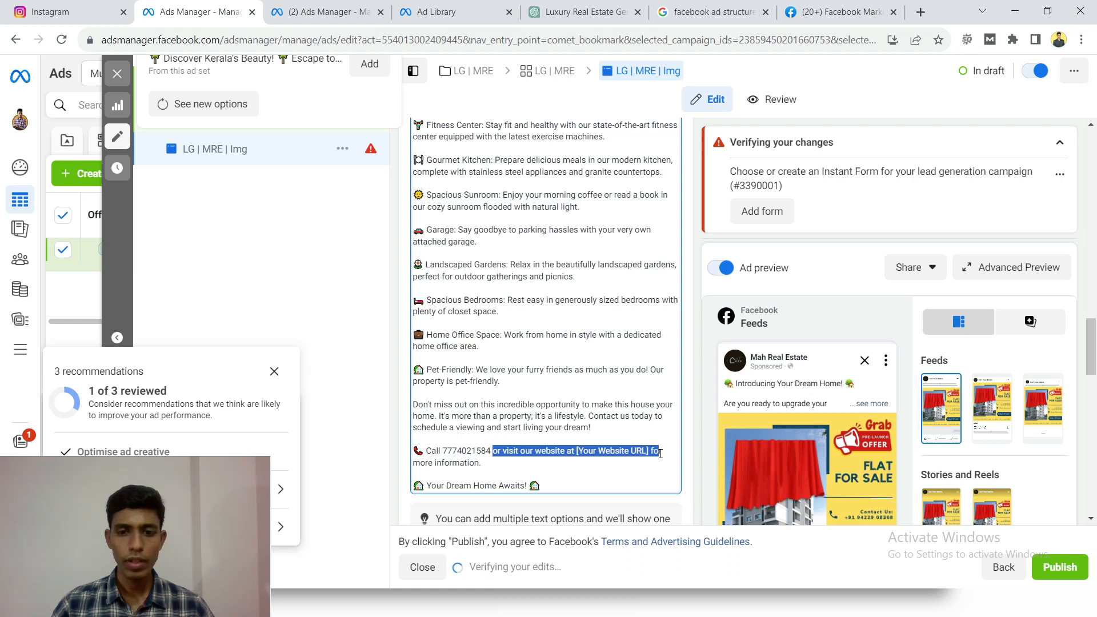
pyautogui.press('BackSpace')
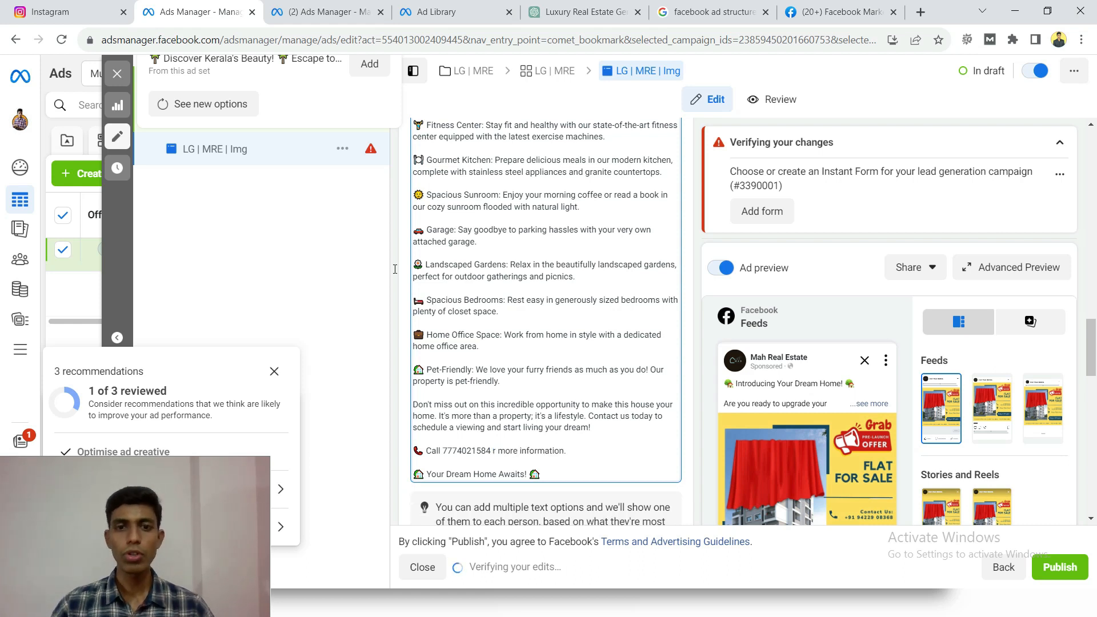
pyautogui.scroll(4, 394, 269)
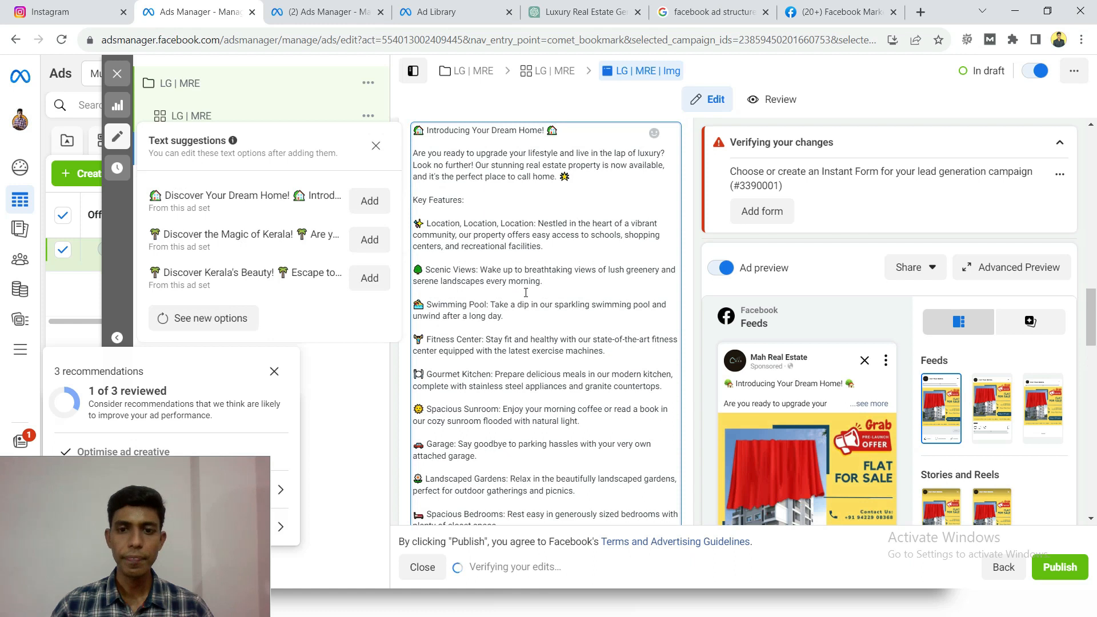
pyautogui.scroll(-3, 526, 293)
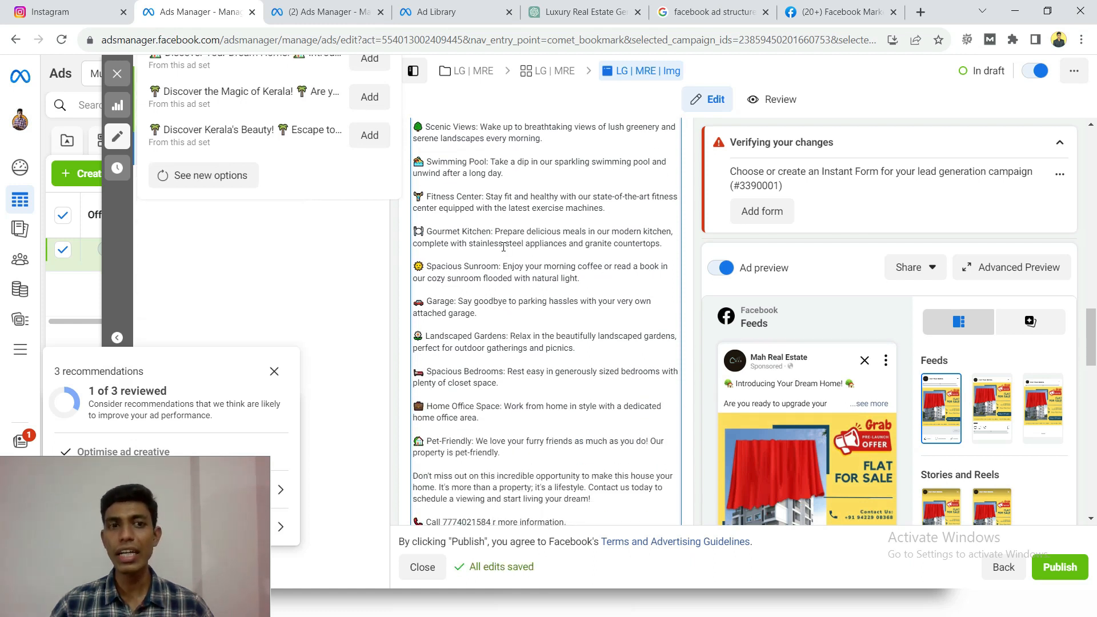
pyautogui.click(726, 390)
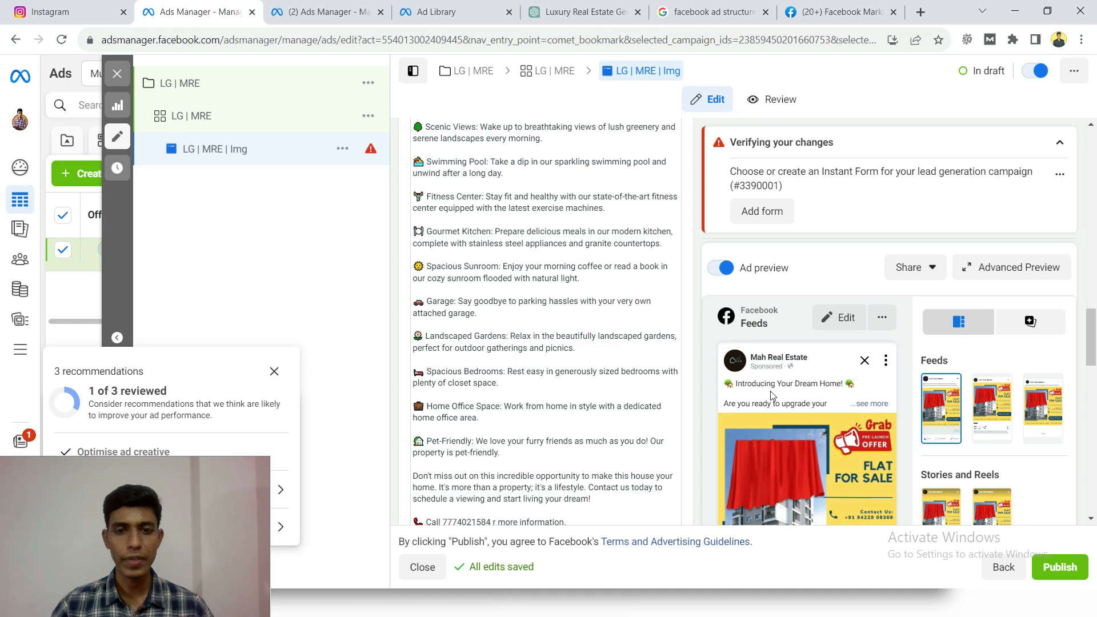
# - Copy the suggested headline "Luxury Living Starts Here!" from the ChatGPT conversation into the ad's headline in Ads Manager
pyautogui.scroll(-4, 547, 341)
pyautogui.scroll(-4, 547, 341)
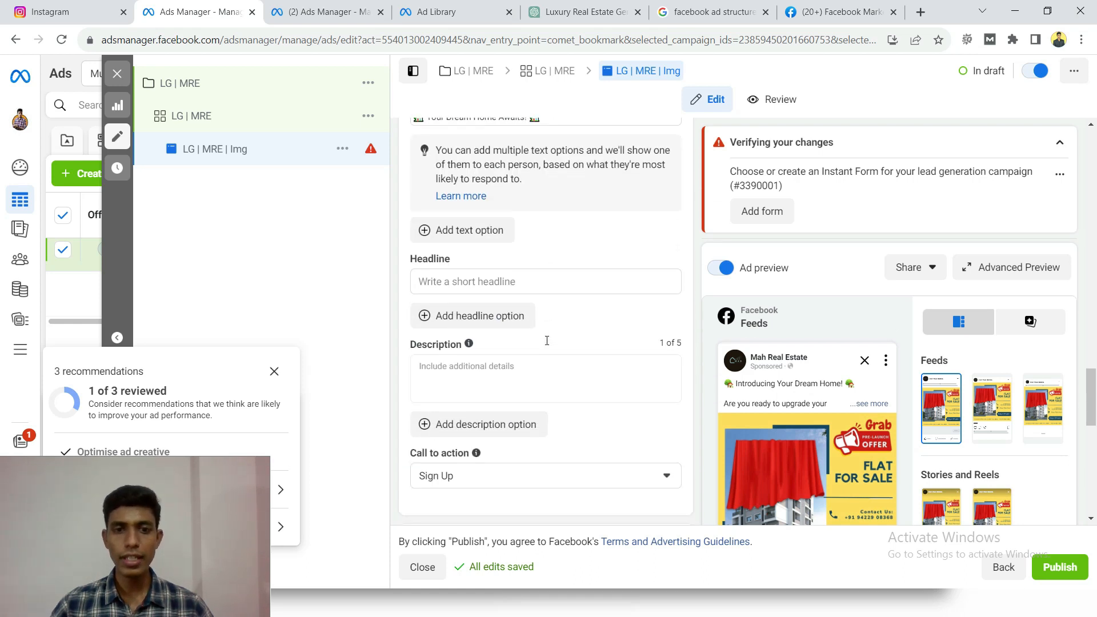
pyautogui.click(455, 284)
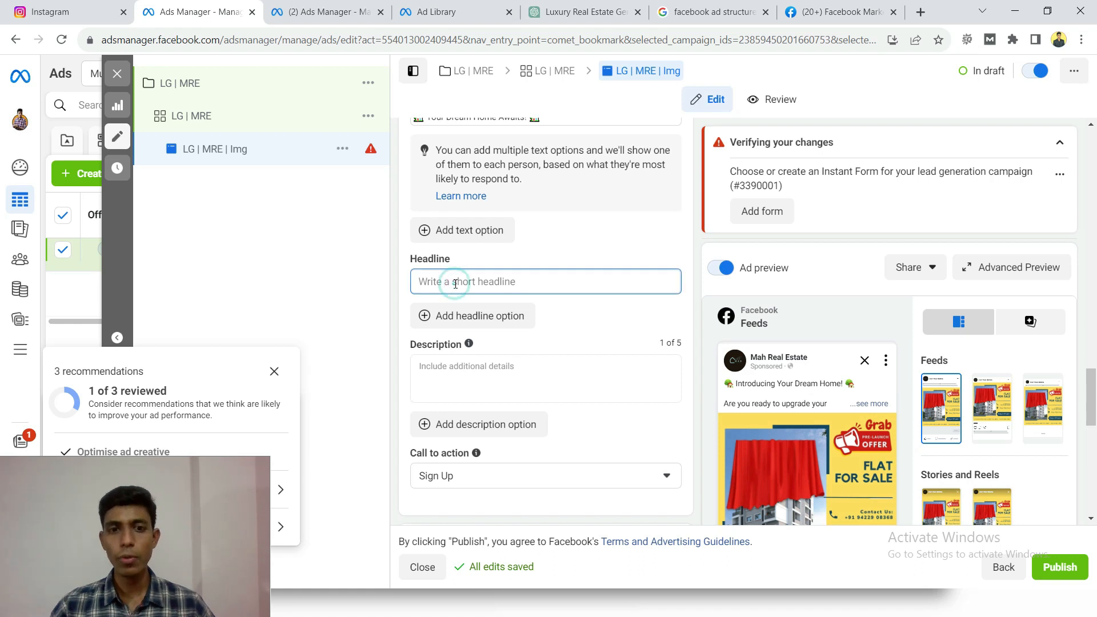
pyautogui.click(555, 11)
pyautogui.scroll(-15, 552, 310)
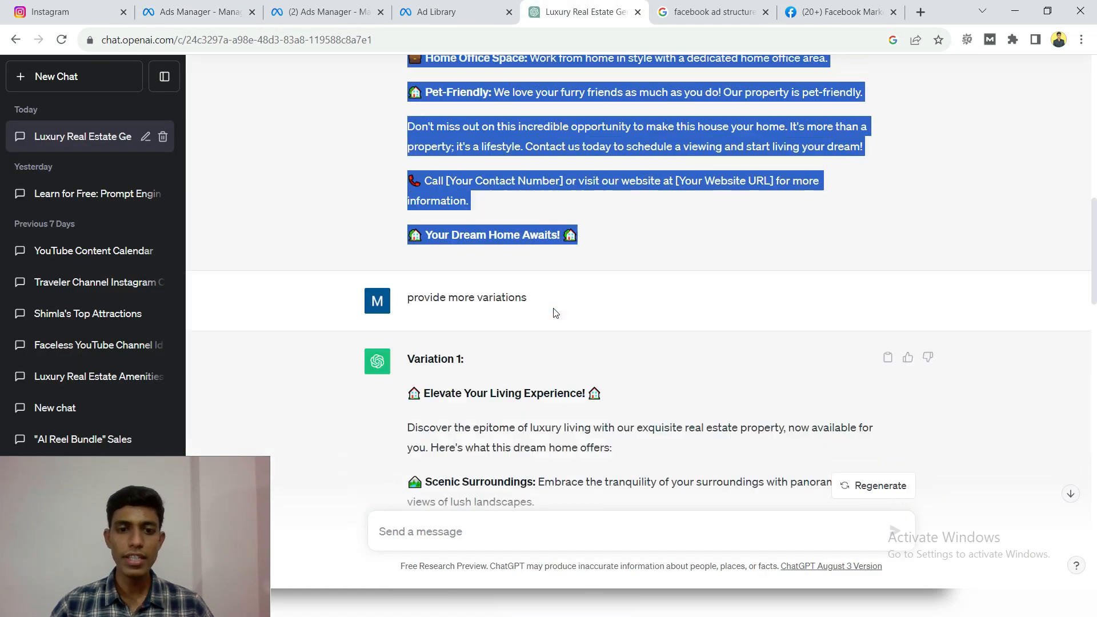
pyautogui.scroll(-10, 548, 309)
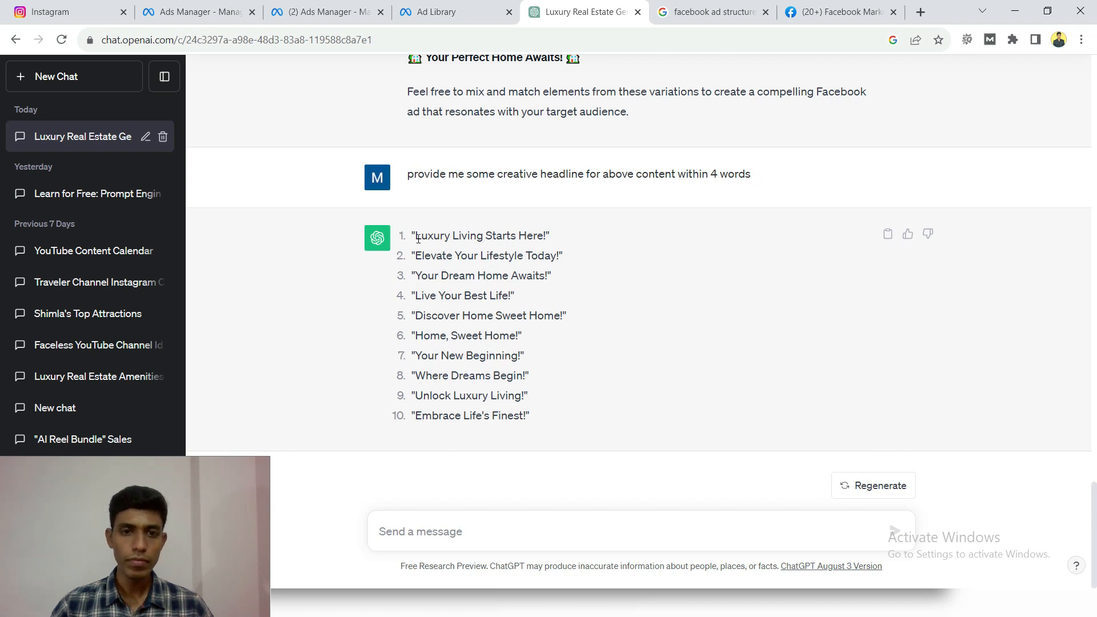
pyautogui.moveTo(415, 237); pyautogui.dragTo(547, 235)
pyautogui.hotkey('ctrl', 'c')
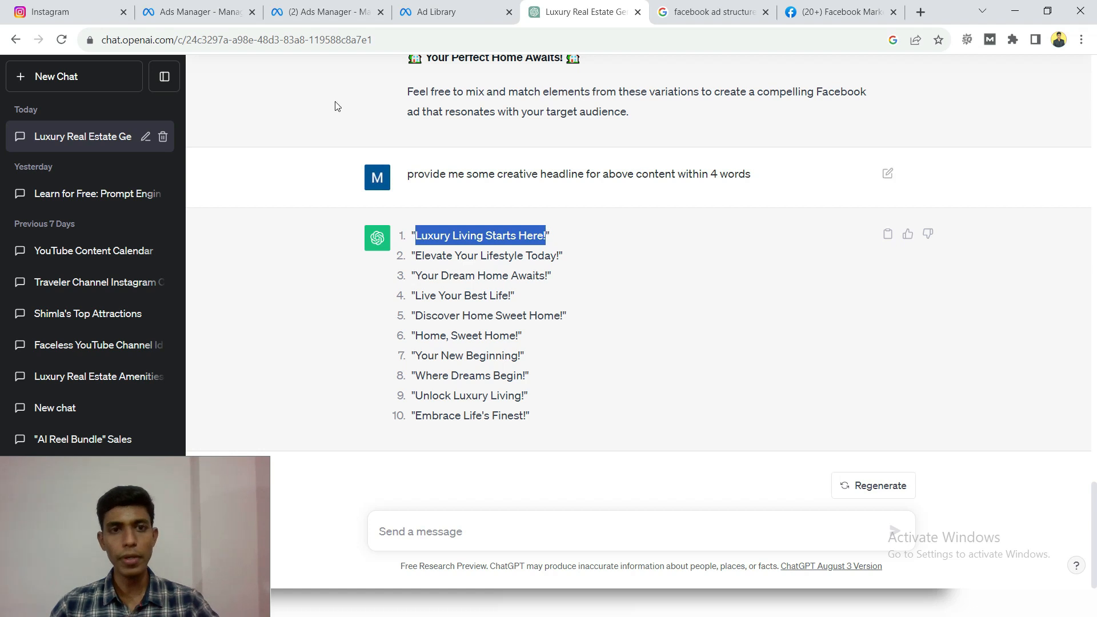
pyautogui.click(186, 11)
pyautogui.hotkey('ctrl', 'v')
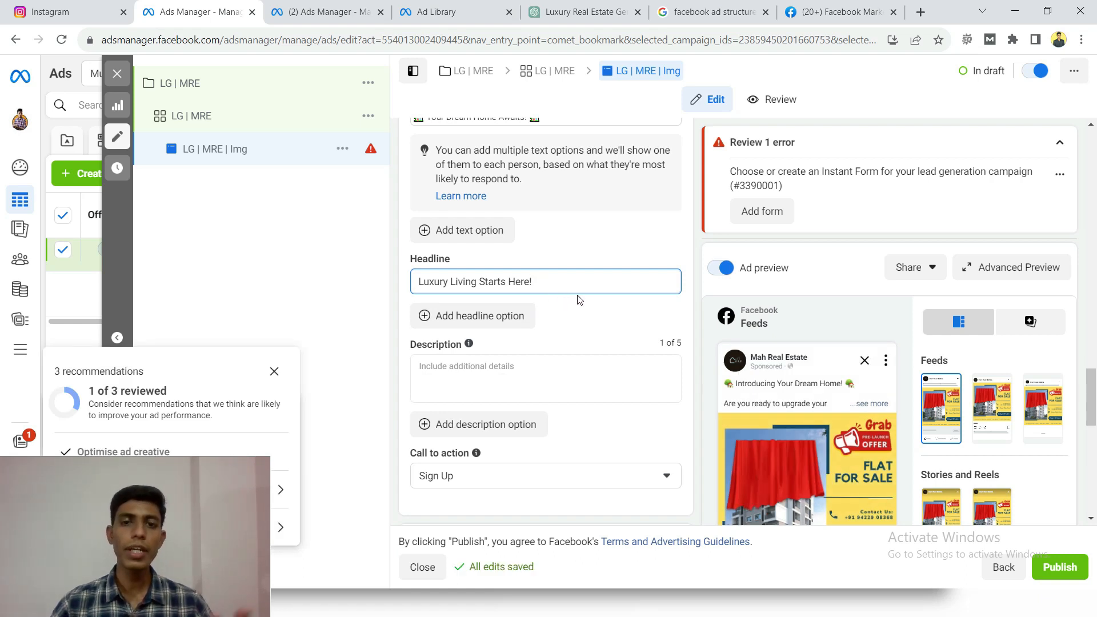
# - Switch to the Ad Library, examine the headlines of the real estate ads, and return to the ad in Ads Manager
pyautogui.click(433, 8)
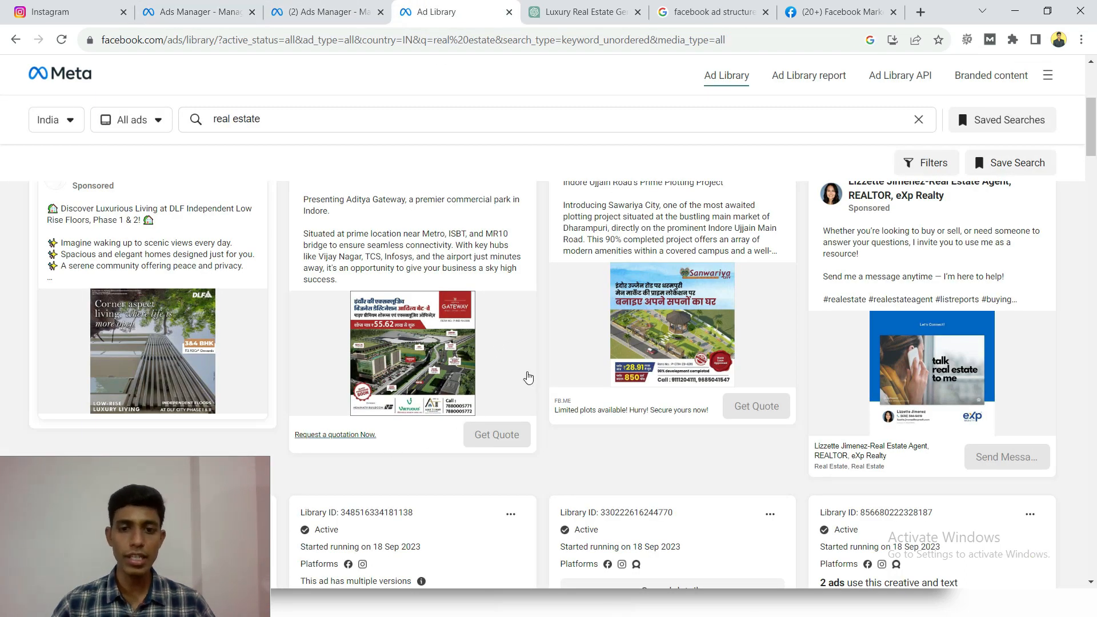
pyautogui.scroll(-3, 526, 374)
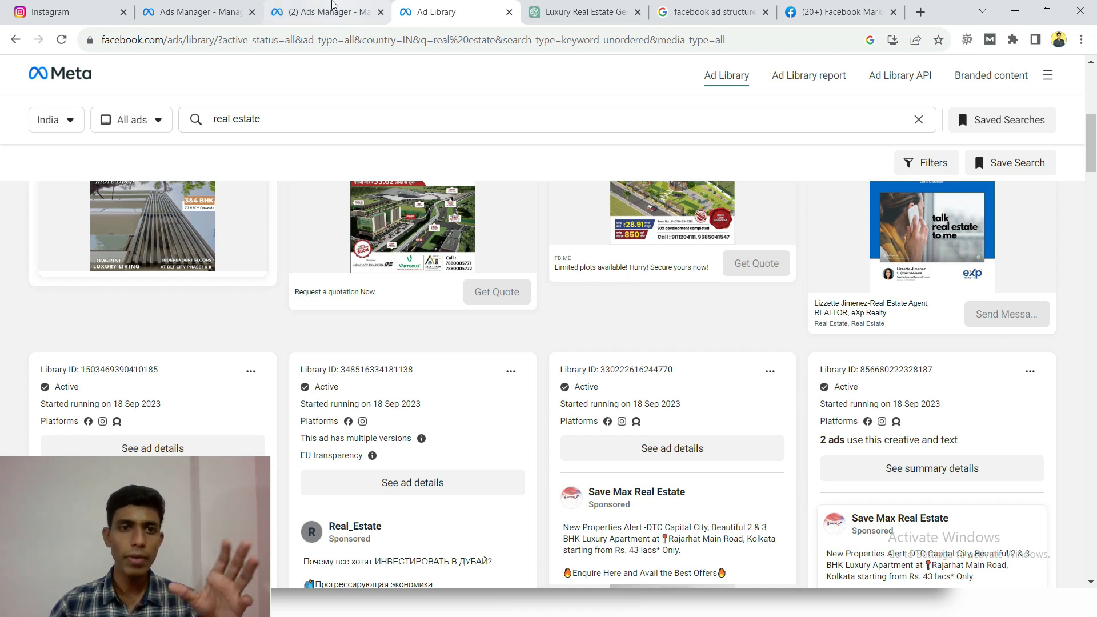
pyautogui.click(189, 12)
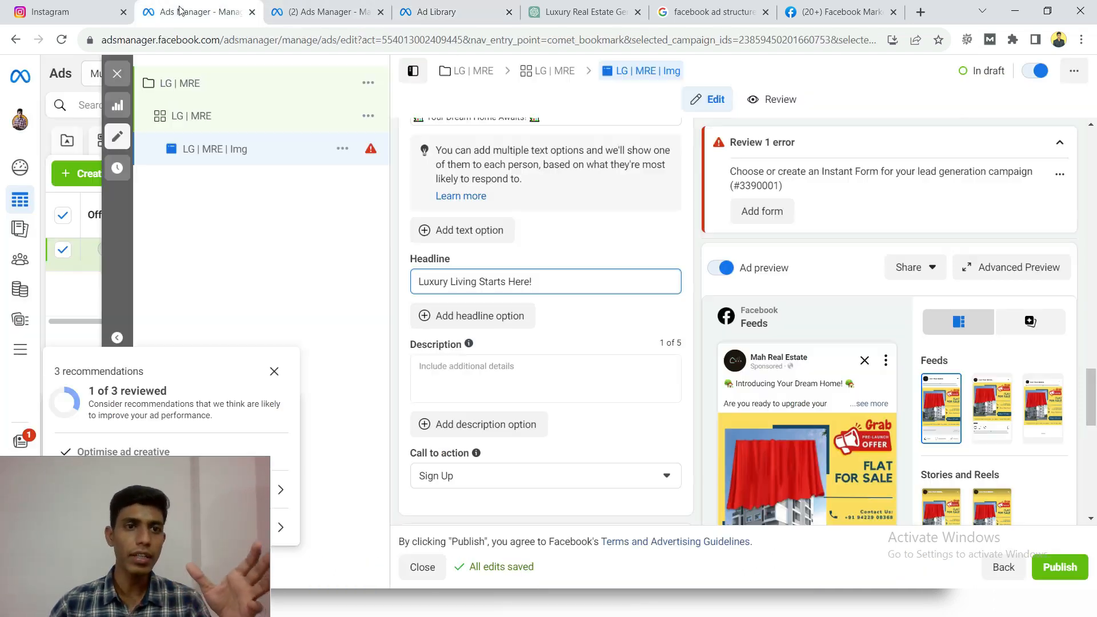
# - Add a second headline option, "Limited Flats Available", and remove the exclamation mark from the first headline
pyautogui.click(478, 315)
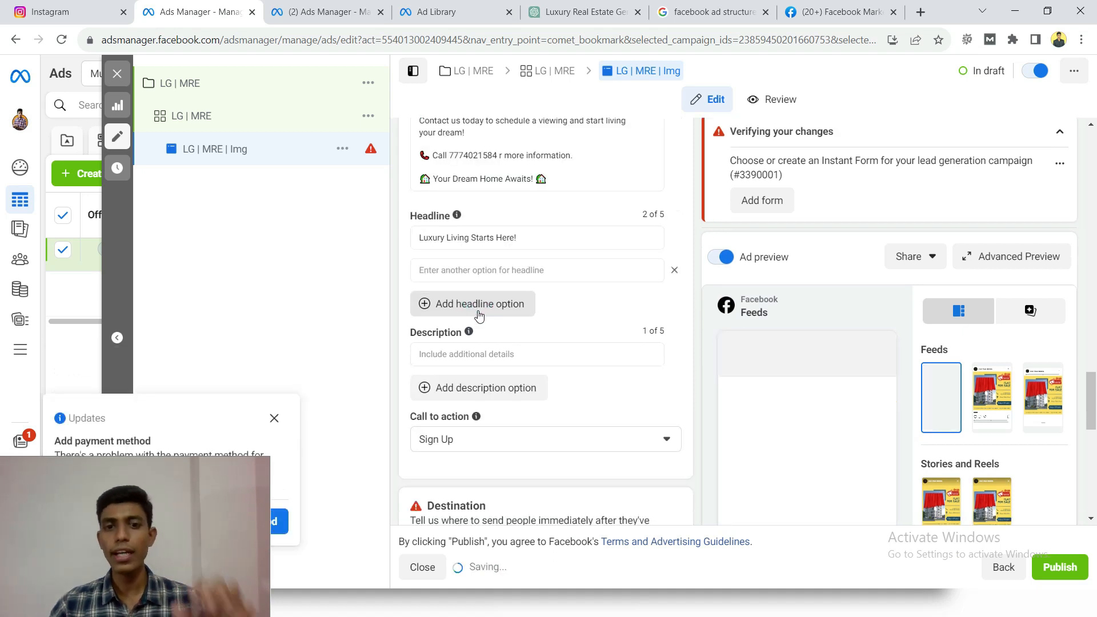
pyautogui.click(470, 269)
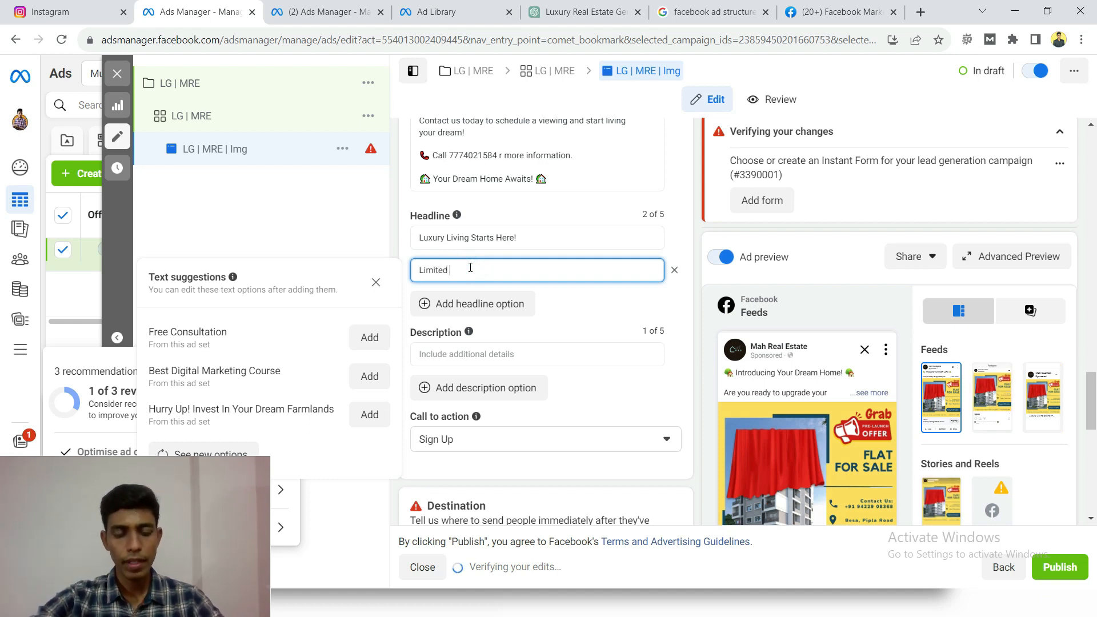
pyautogui.write('Limited Plots')
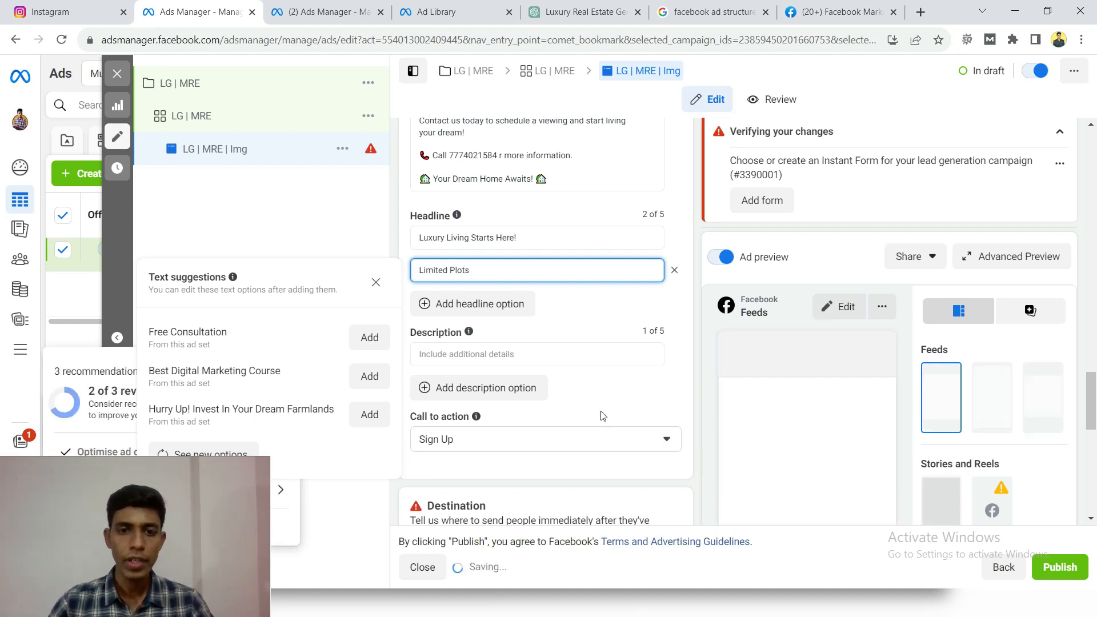
pyautogui.hotkey('ctrl', 'shift', 'Left')
pyautogui.write('Flats Available')
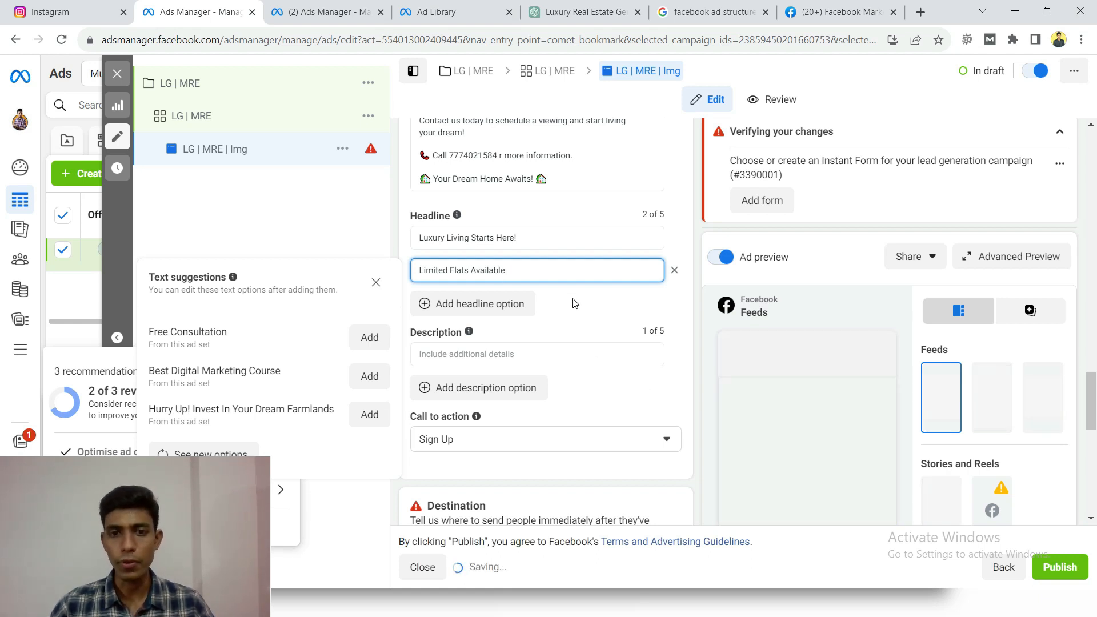
pyautogui.click(557, 237)
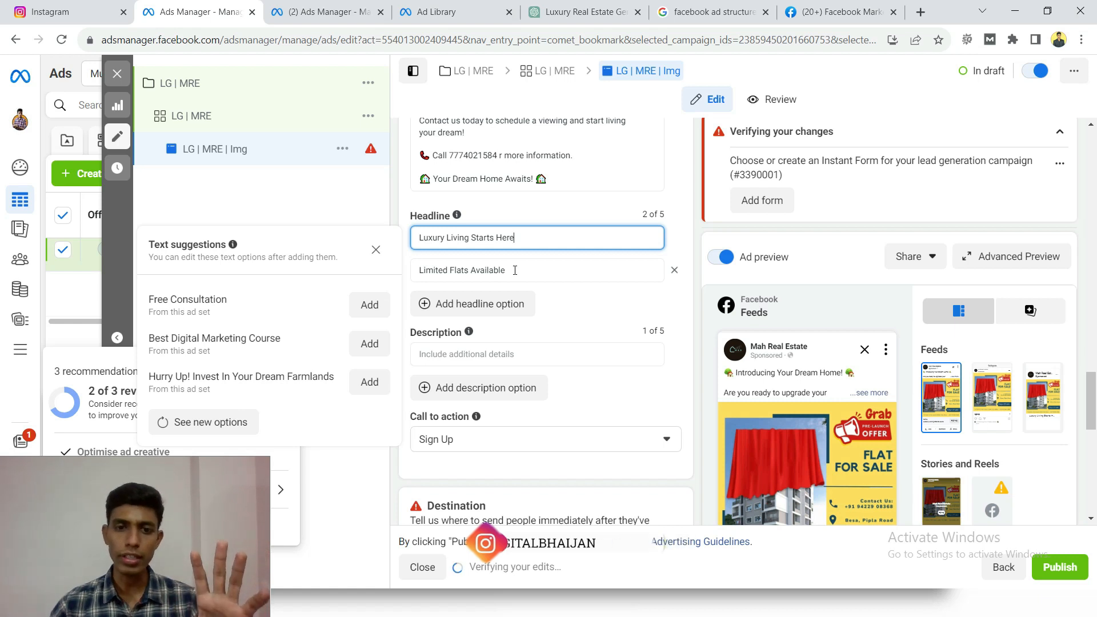
# - Check the optional description field, leave it empty, and examine how the headline appears in the Facebook Feeds preview
pyautogui.scroll(-1, 514, 270)
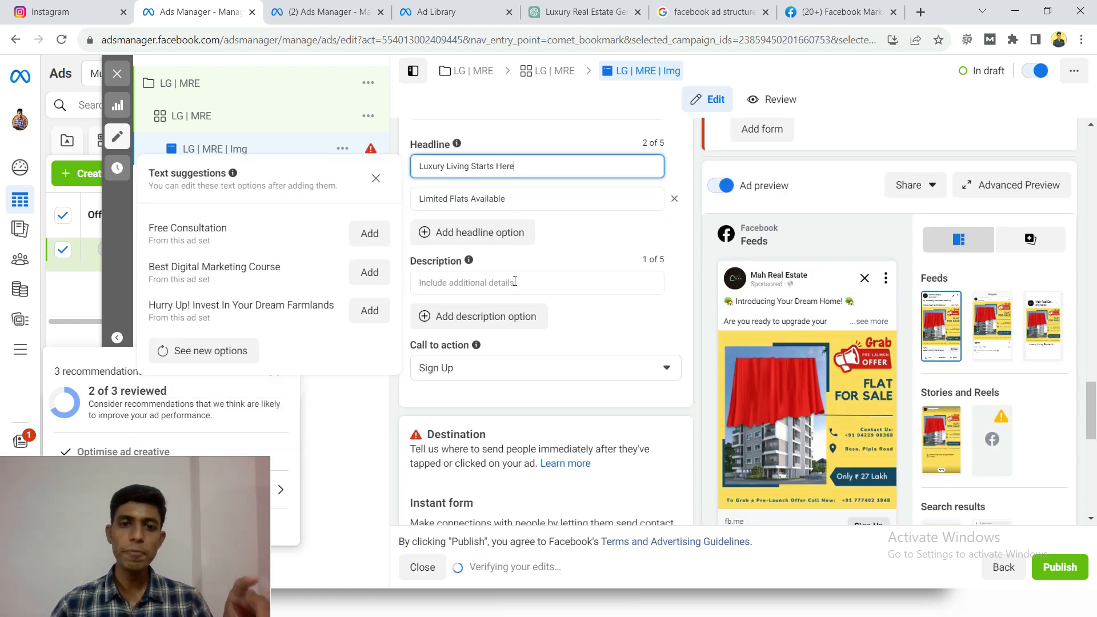
pyautogui.click(515, 283)
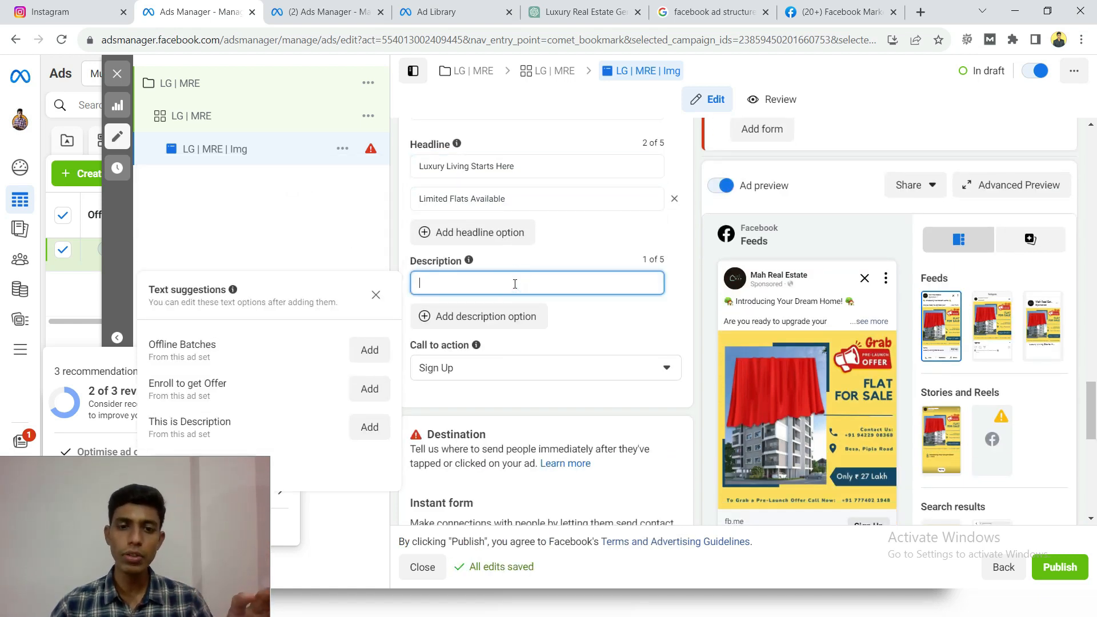
pyautogui.click(547, 256)
pyautogui.scroll(-2, 693, 306)
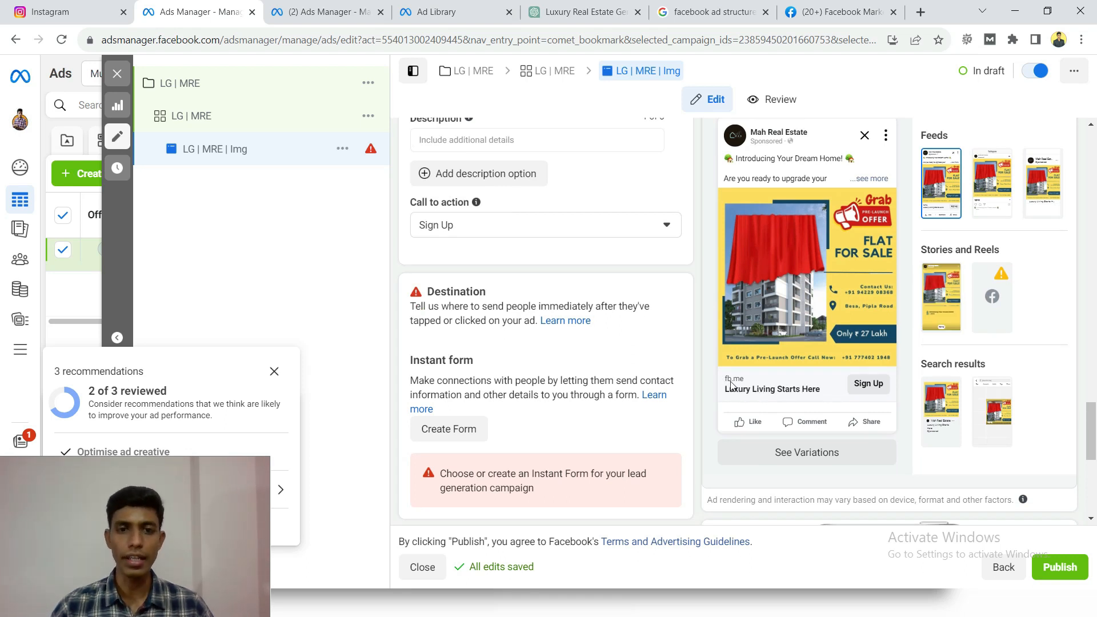
# - Try Get Offer as the ad's call to action, and change it to Book Now
pyautogui.scroll(2, 594, 340)
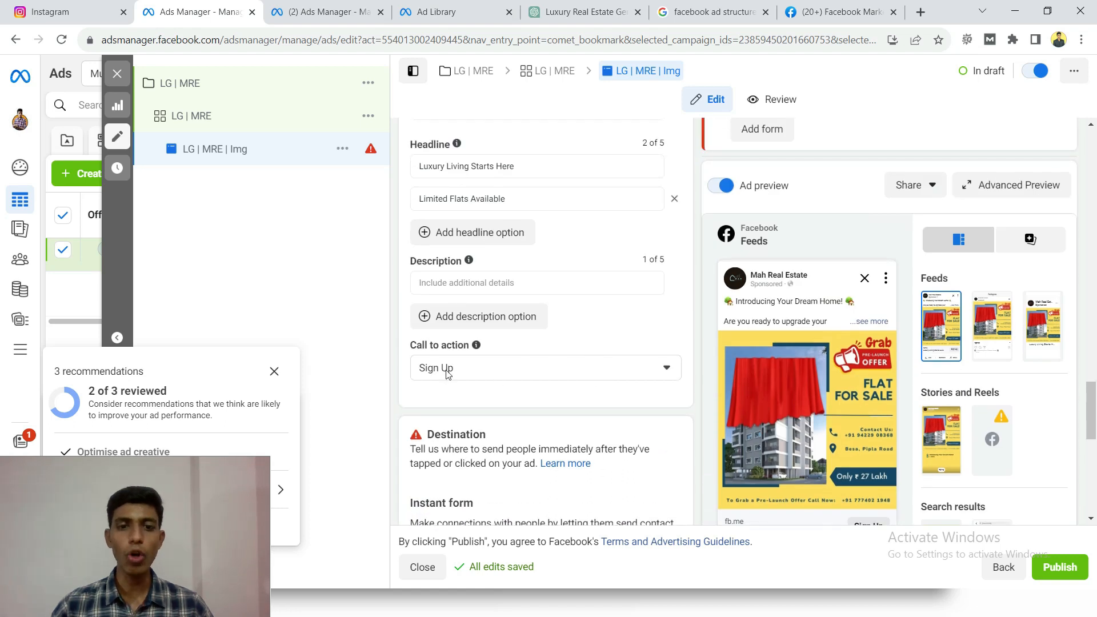
pyautogui.scroll(-1, 448, 373)
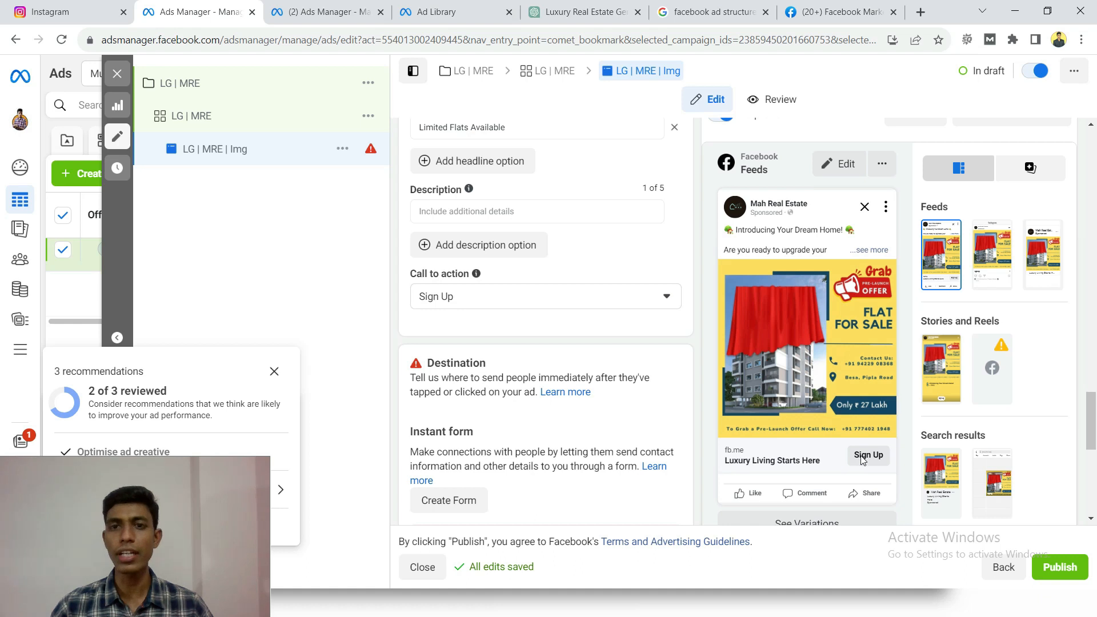
pyautogui.click(627, 298)
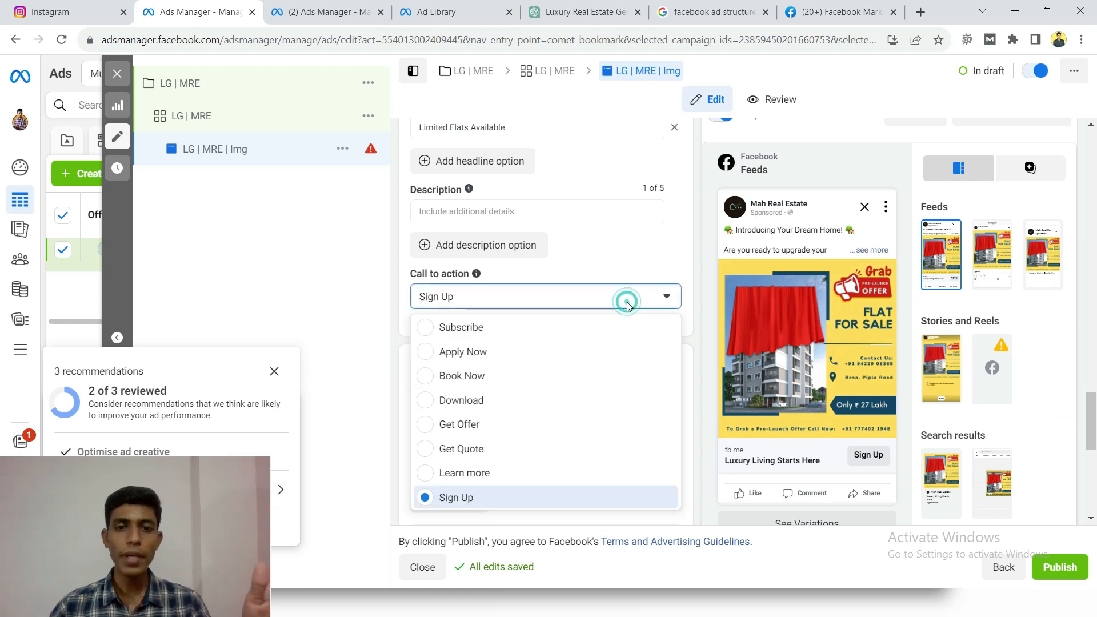
pyautogui.click(473, 426)
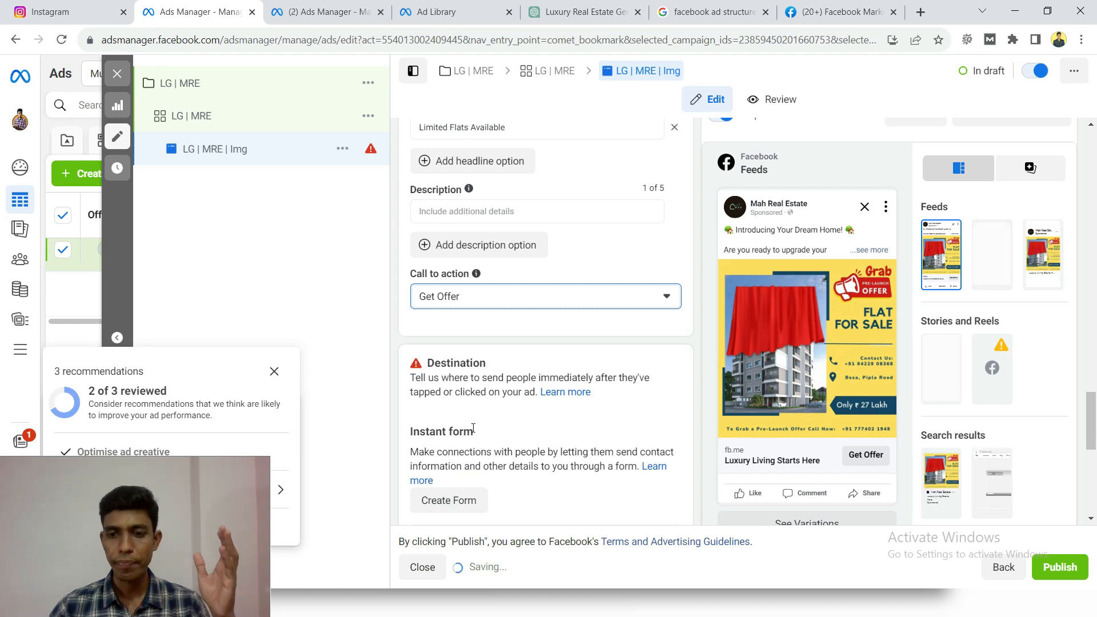
pyautogui.click(489, 296)
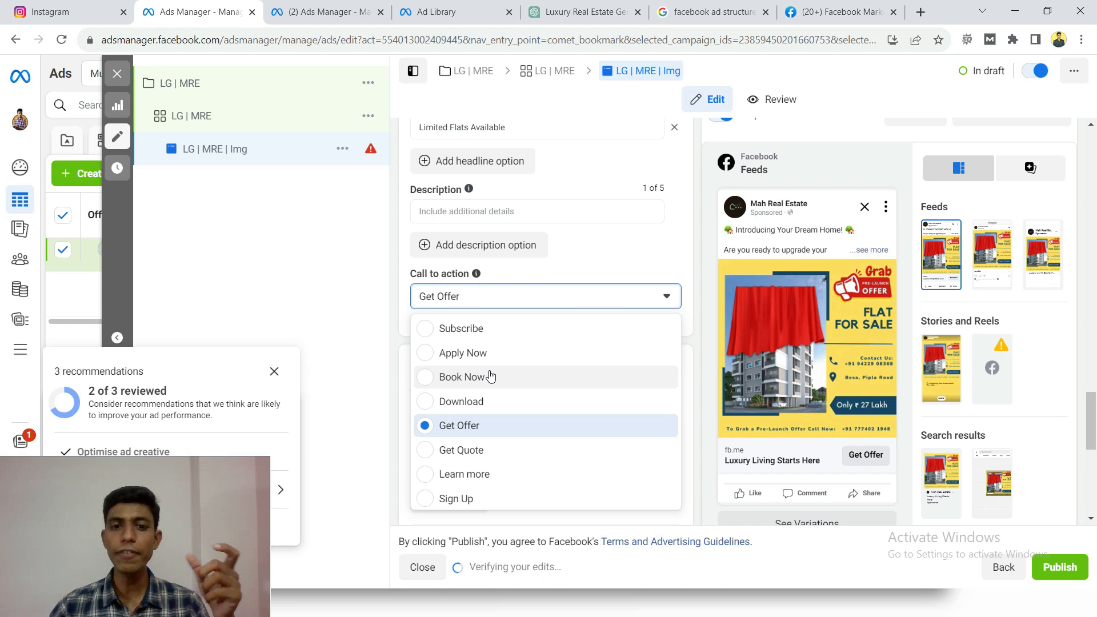
pyautogui.click(467, 378)
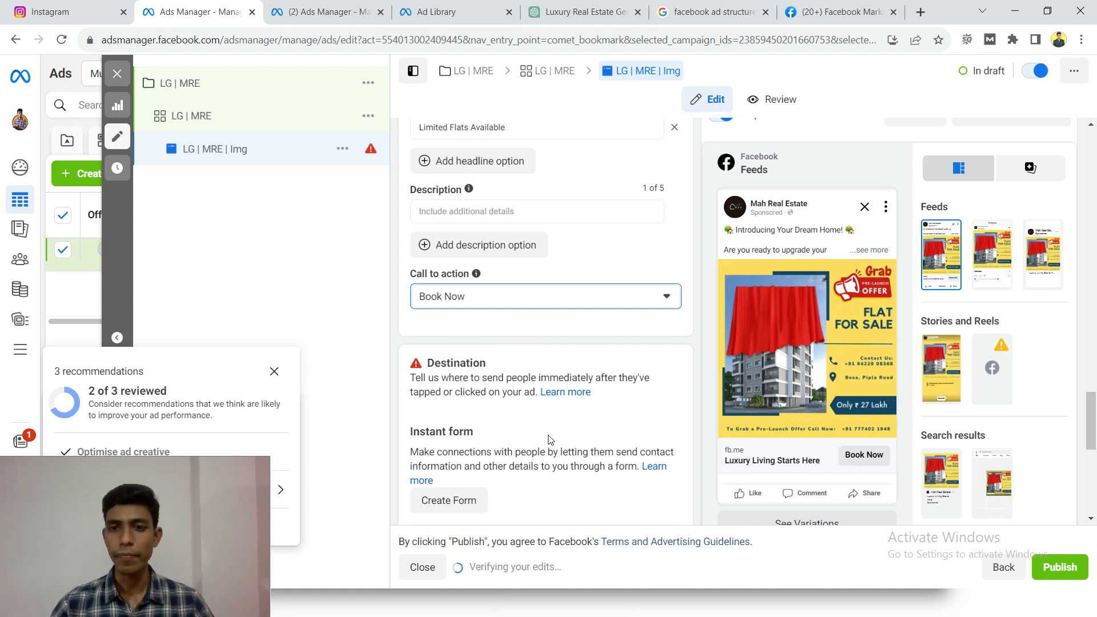
# - Review the completed ad creative, from the media placements through the primary text to the headline options and call to action
pyautogui.scroll(3, 548, 439)
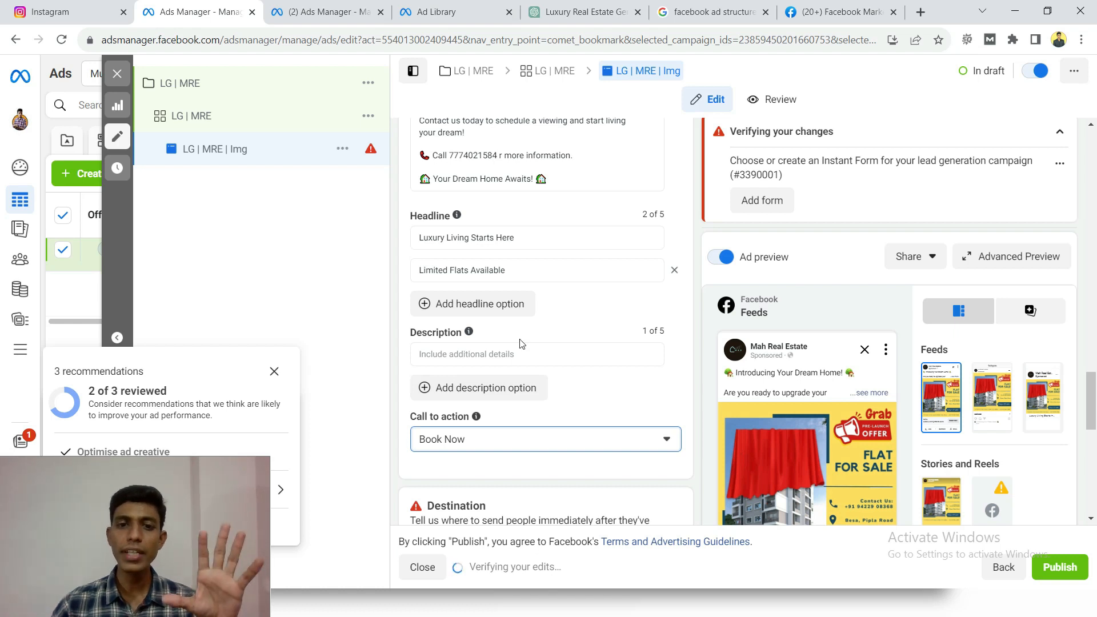
pyautogui.scroll(10, 520, 342)
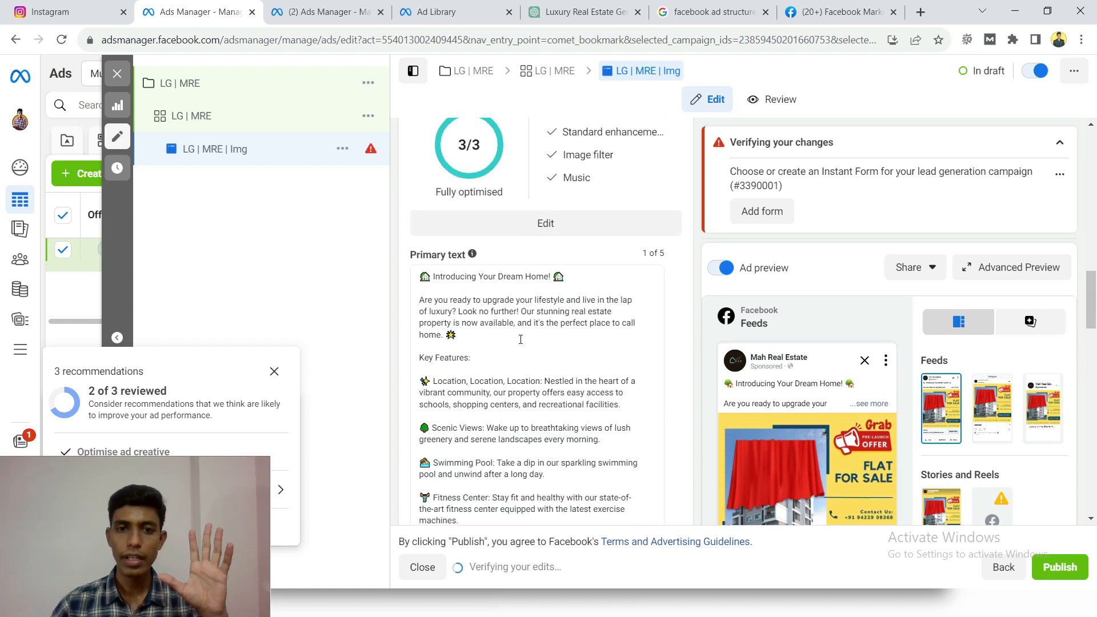
pyautogui.scroll(6, 520, 339)
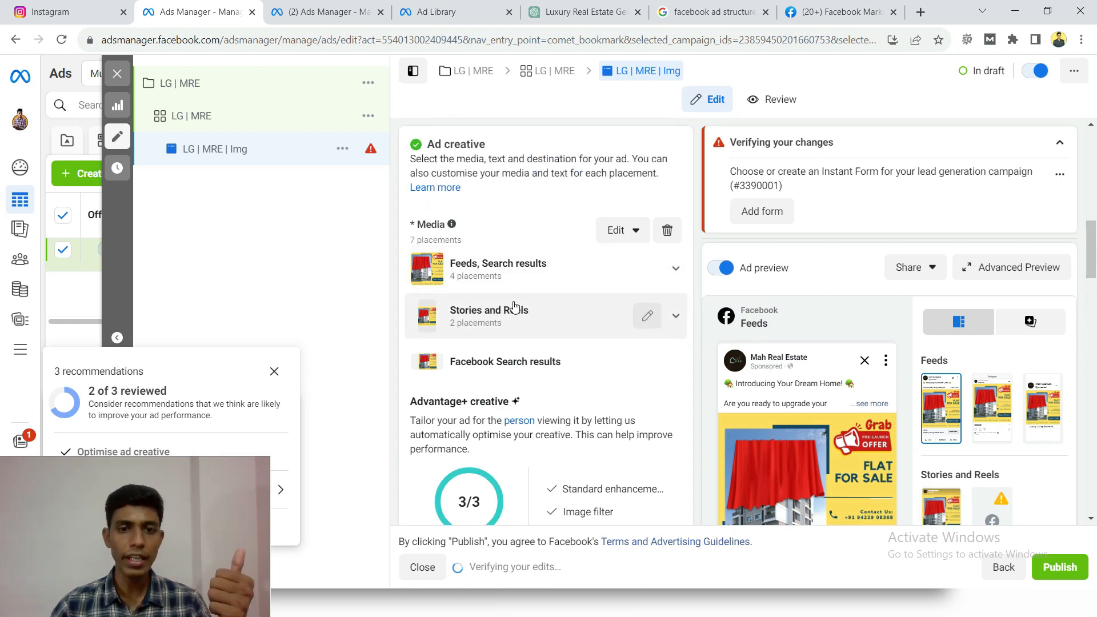
pyautogui.scroll(-9, 514, 306)
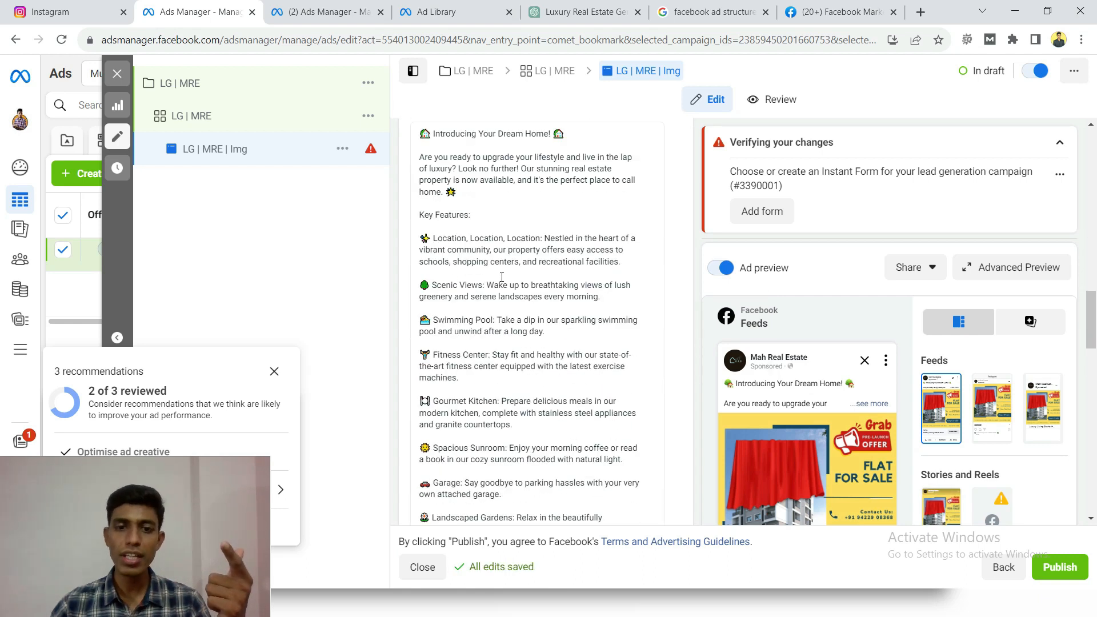
pyautogui.scroll(-8, 501, 277)
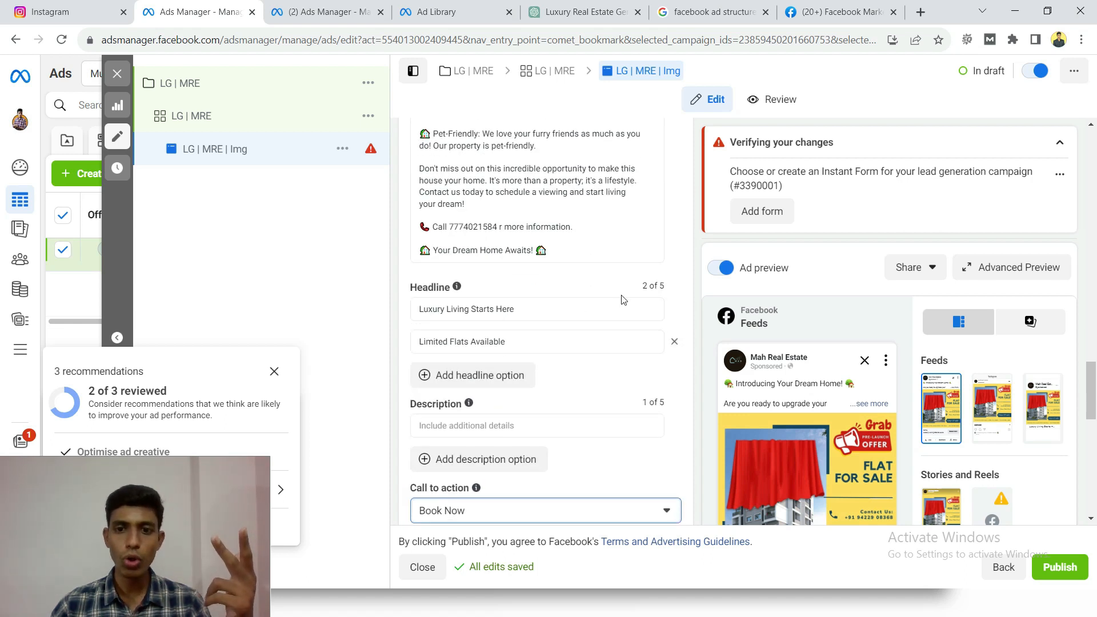
pyautogui.tripleClick(638, 290)
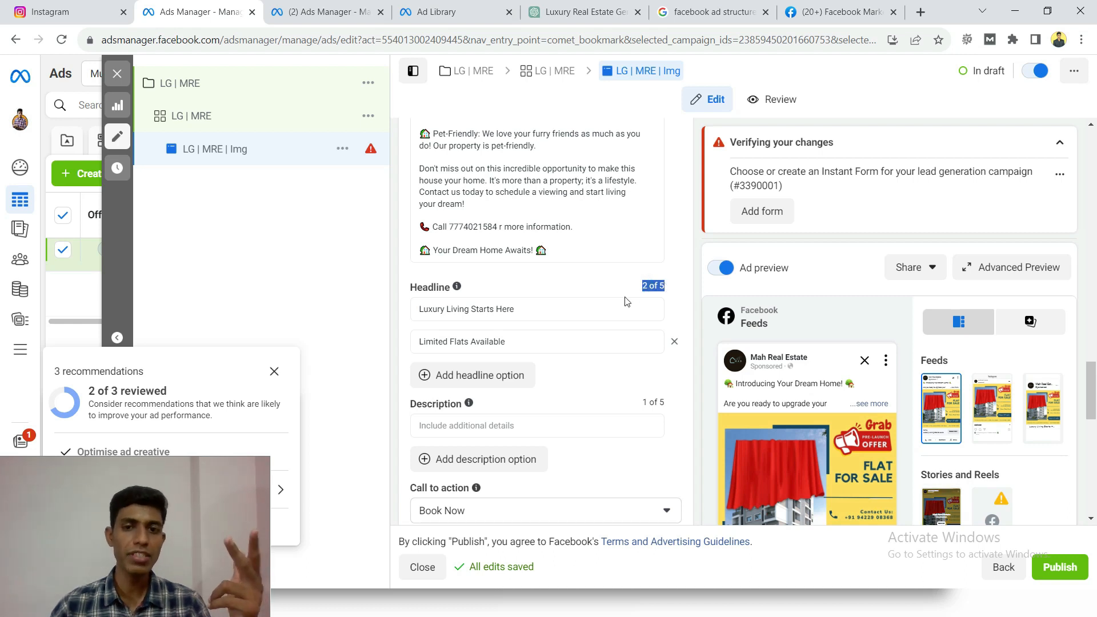
pyautogui.scroll(-3, 559, 377)
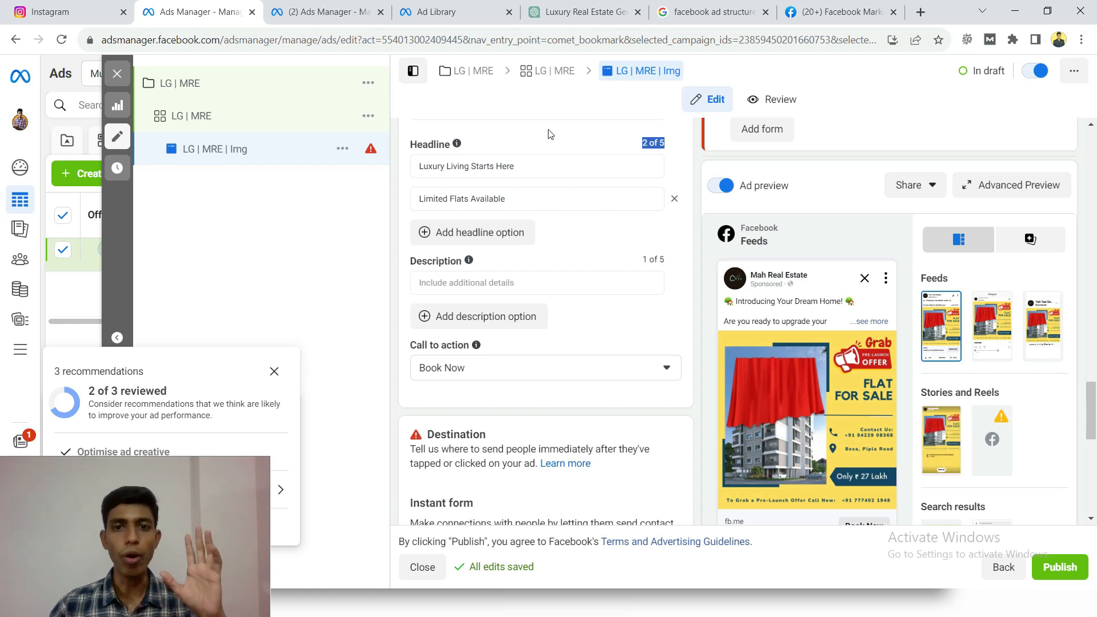
pyautogui.click(575, 145)
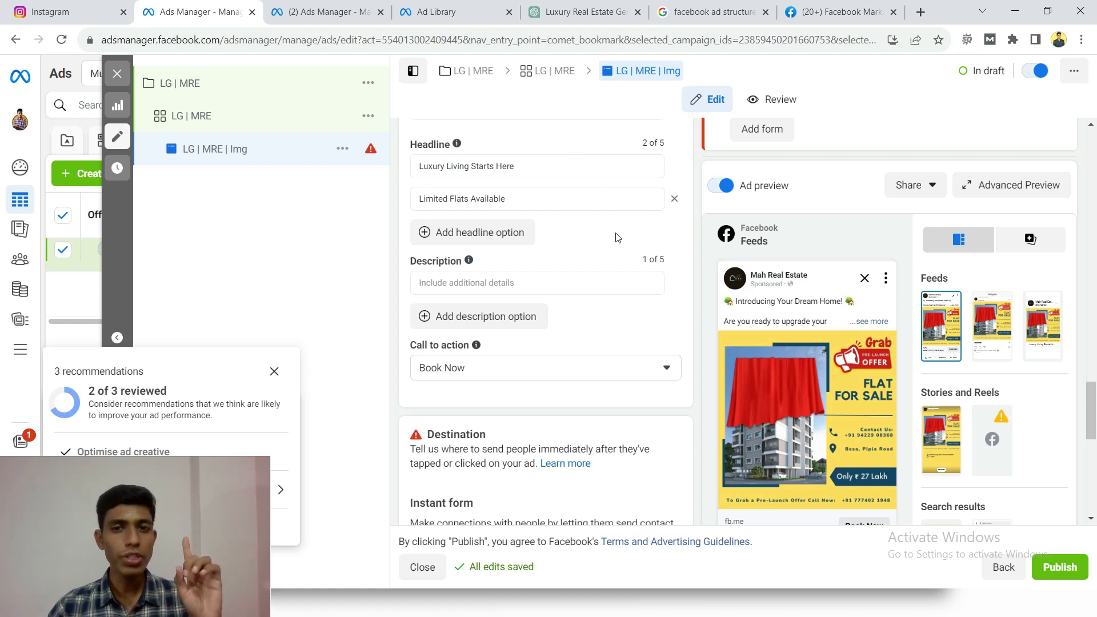
# - Examine the verification error about the missing instant form and the Destination section where a form has to be chosen or created
pyautogui.scroll(5, 693, 263)
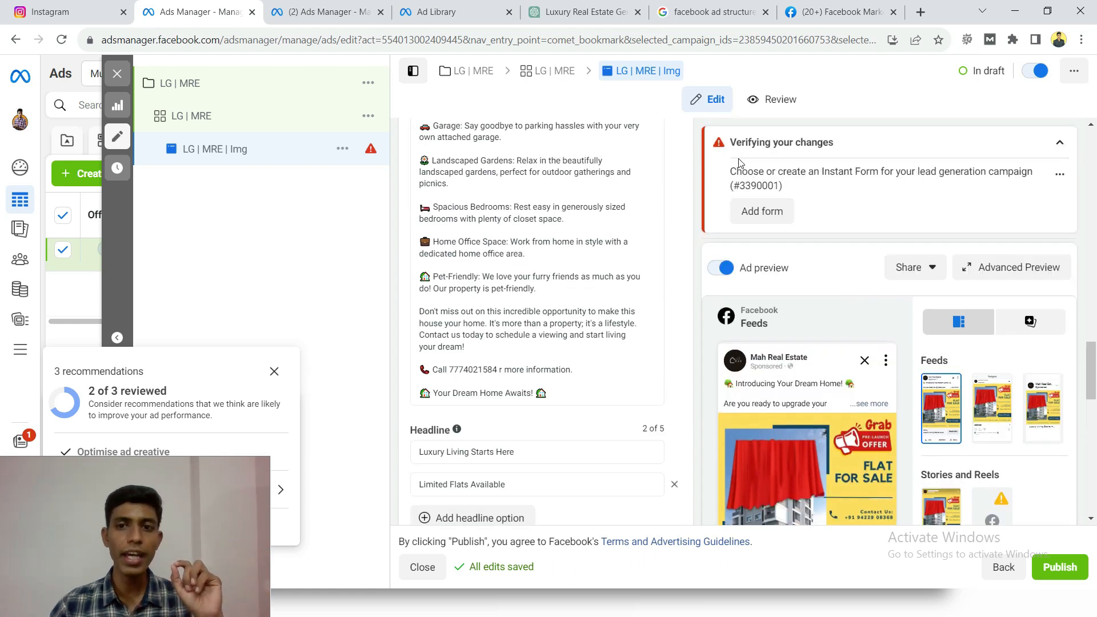
pyautogui.tripleClick(732, 173)
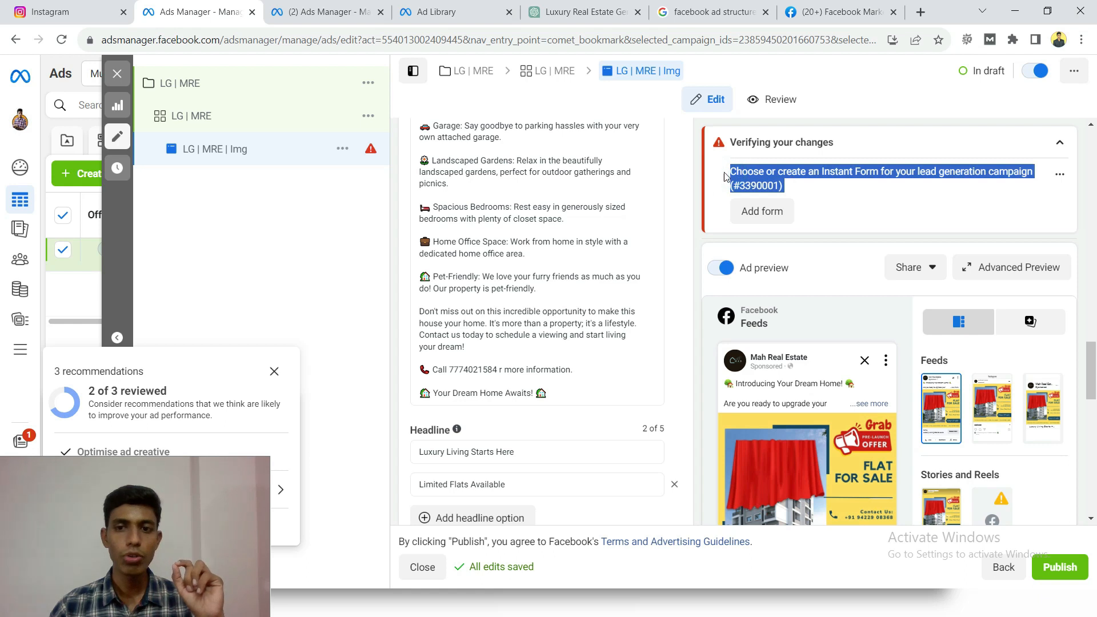
pyautogui.click(706, 206)
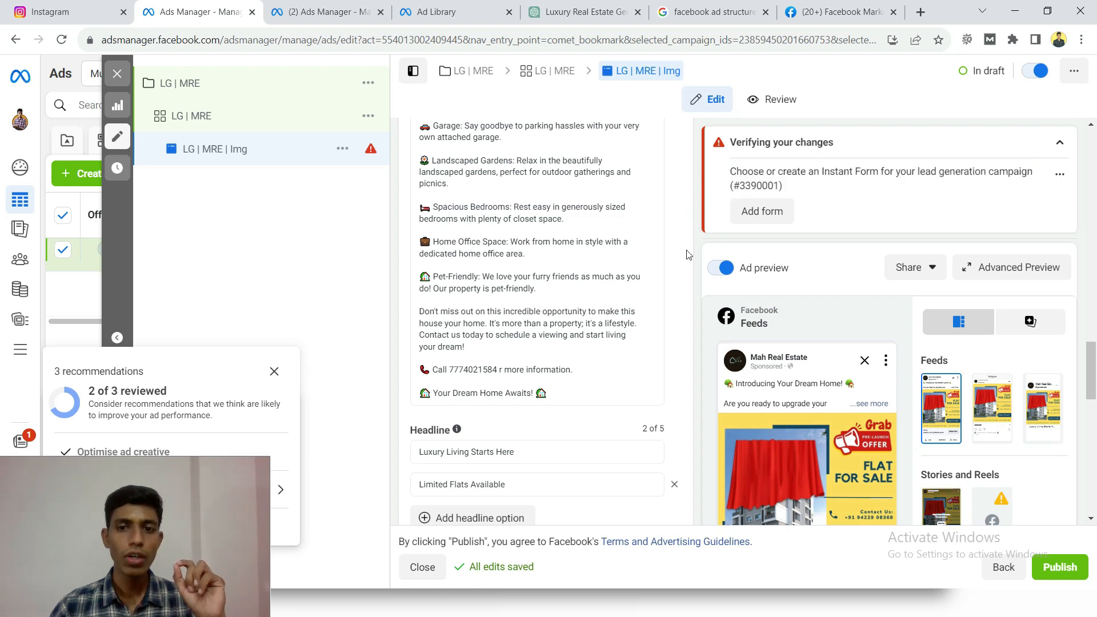
pyautogui.scroll(-2, 676, 254)
pyautogui.scroll(-3, 677, 255)
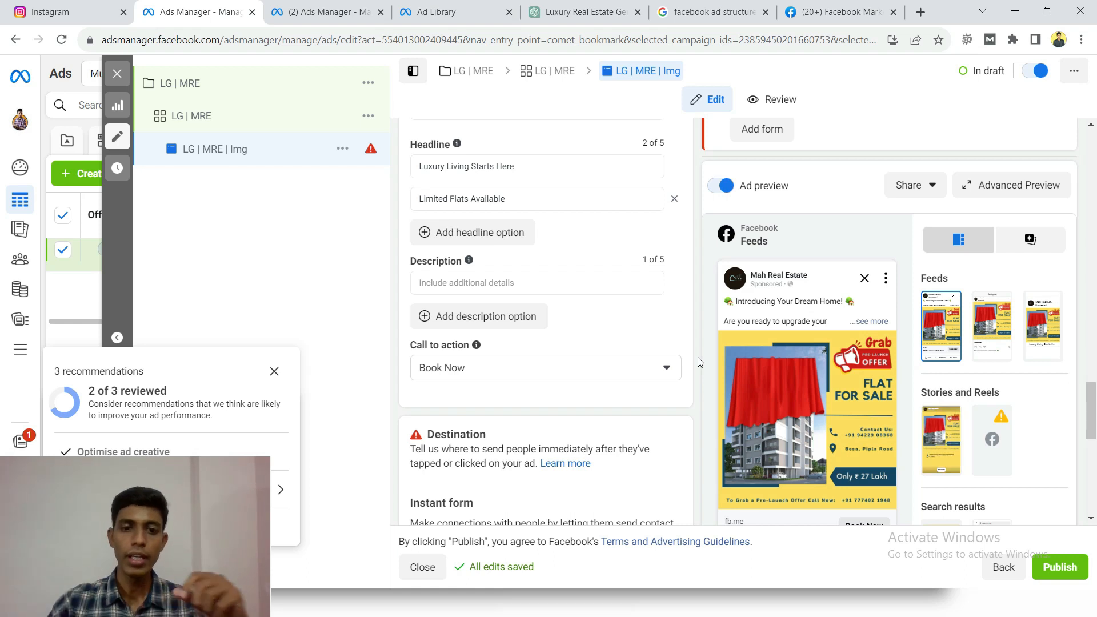
pyautogui.scroll(-3, 698, 358)
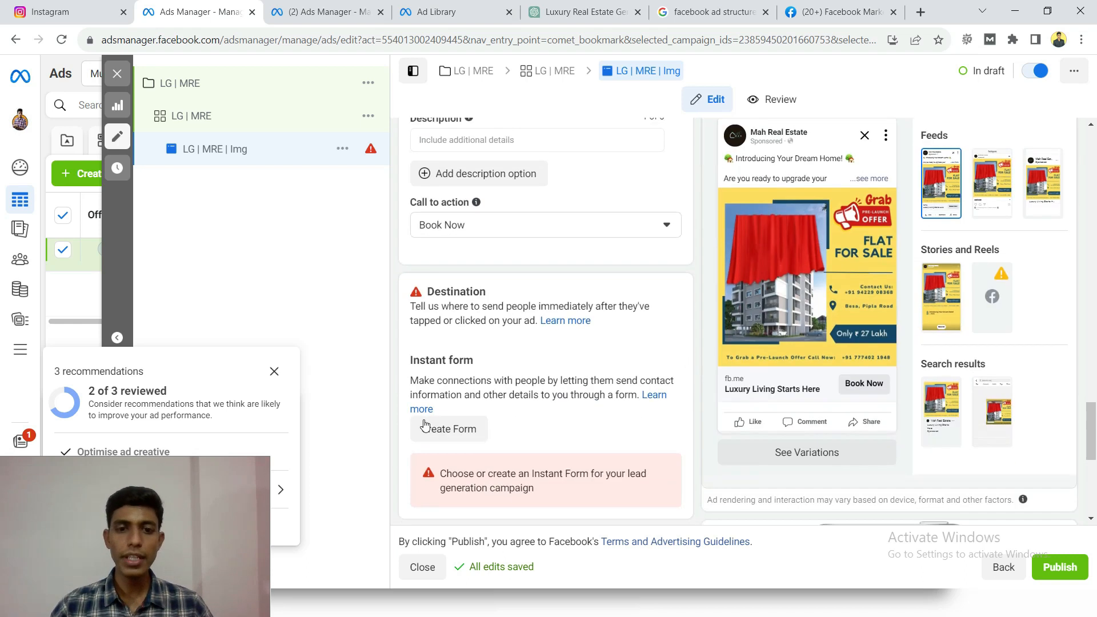
pyautogui.doubleClick(431, 292)
pyautogui.click(419, 294)
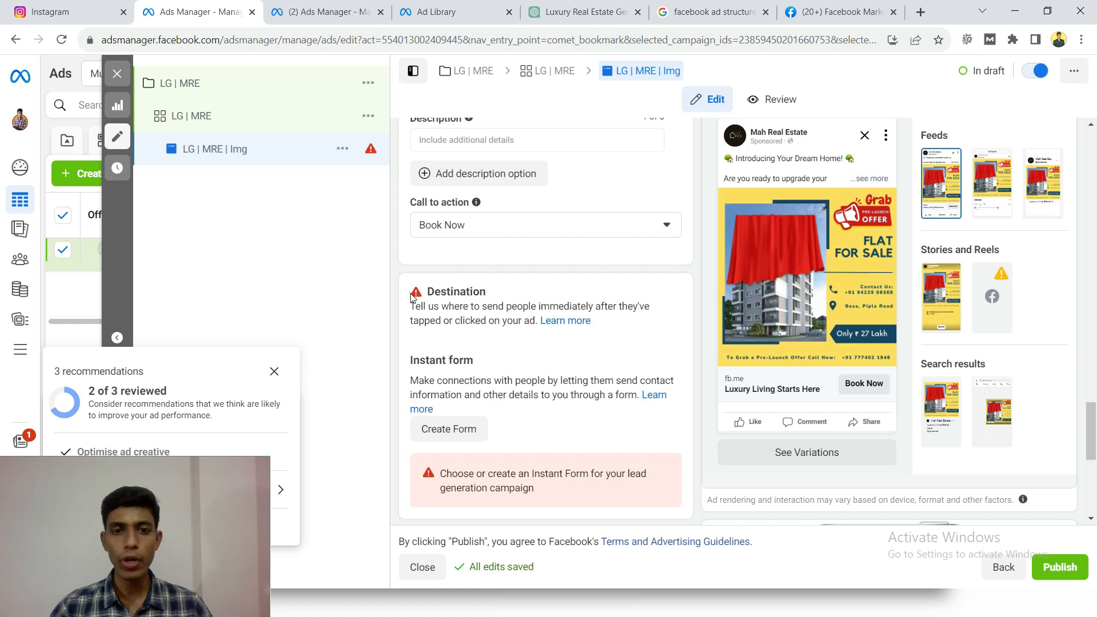
pyautogui.click(442, 294)
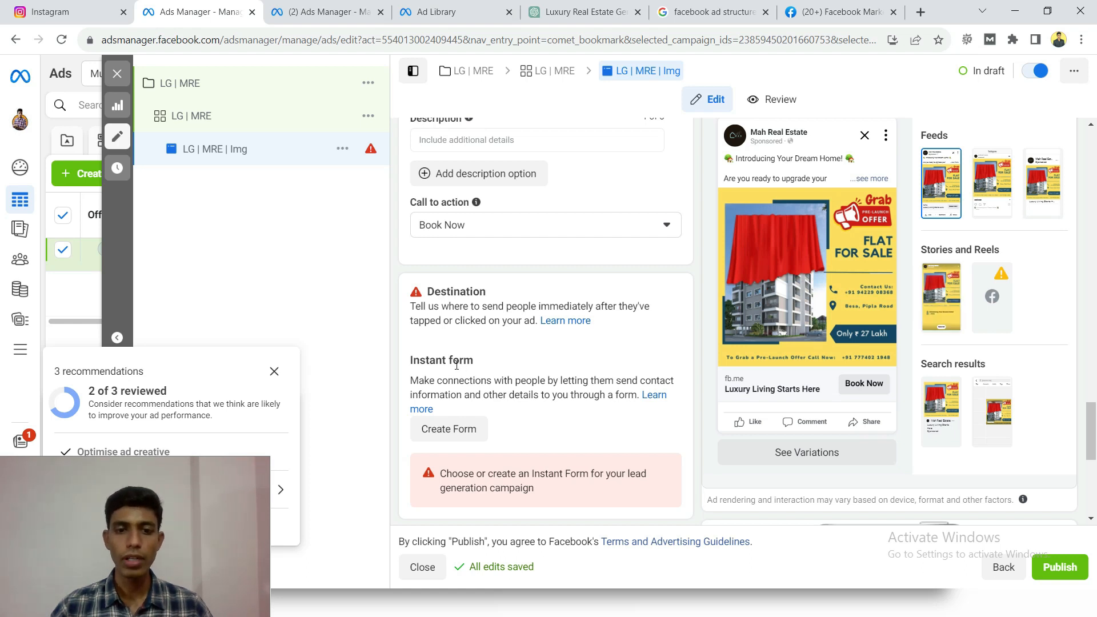
# - Start a new instant form for the ad and name it "Test Form"
pyautogui.scroll(-1, 457, 364)
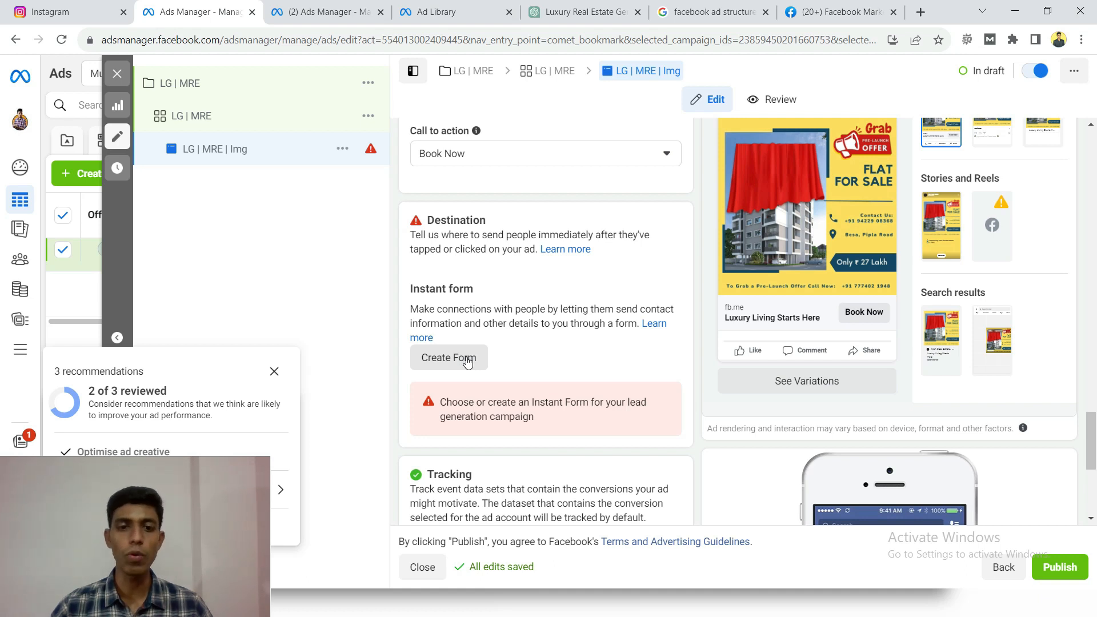
pyautogui.click(456, 360)
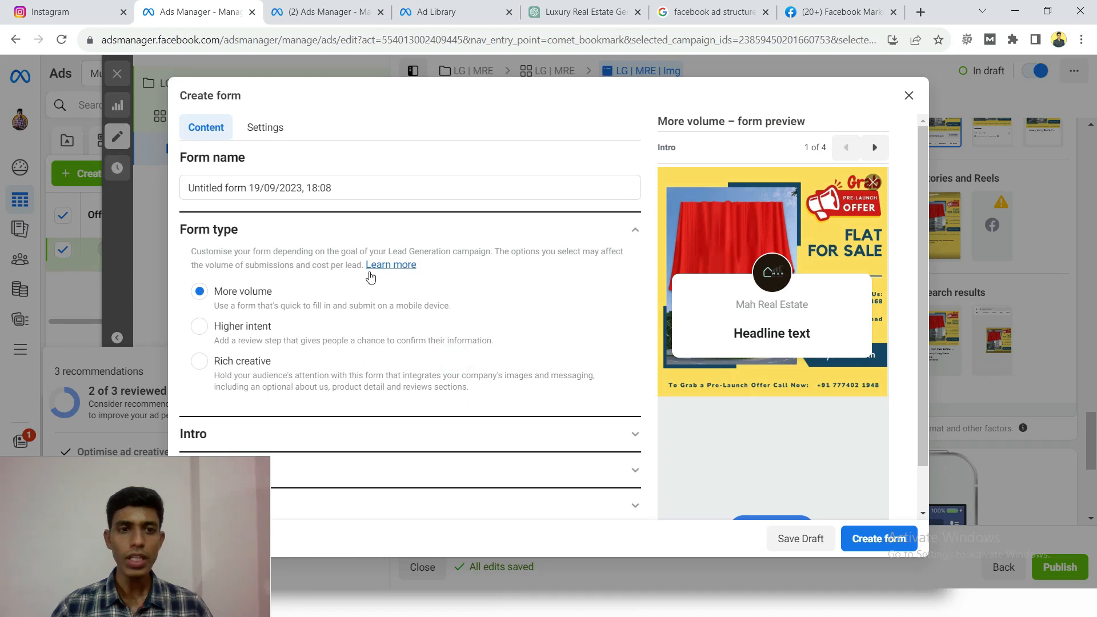
pyautogui.click(334, 188)
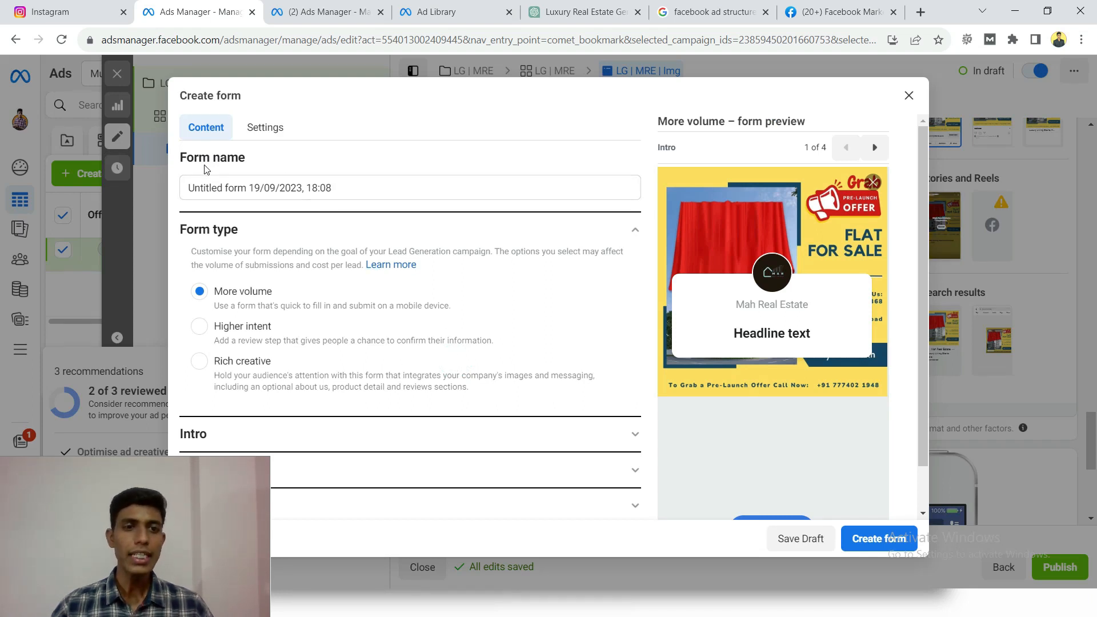
pyautogui.moveTo(178, 158); pyautogui.dragTo(252, 158)
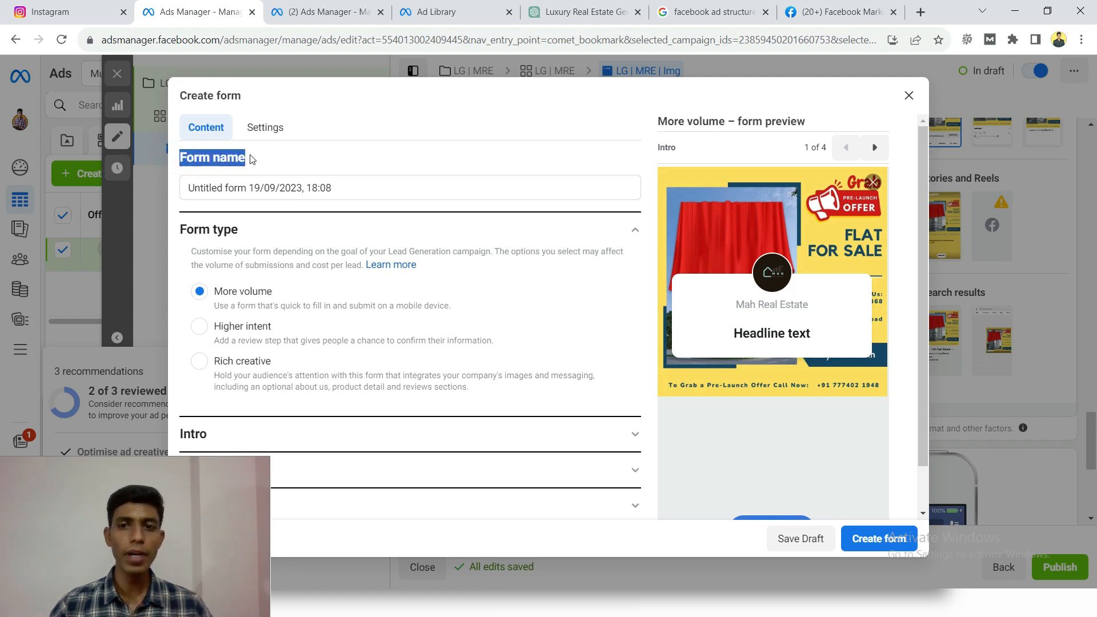
pyautogui.click(351, 189)
pyautogui.hotkey('ctrl', 'a')
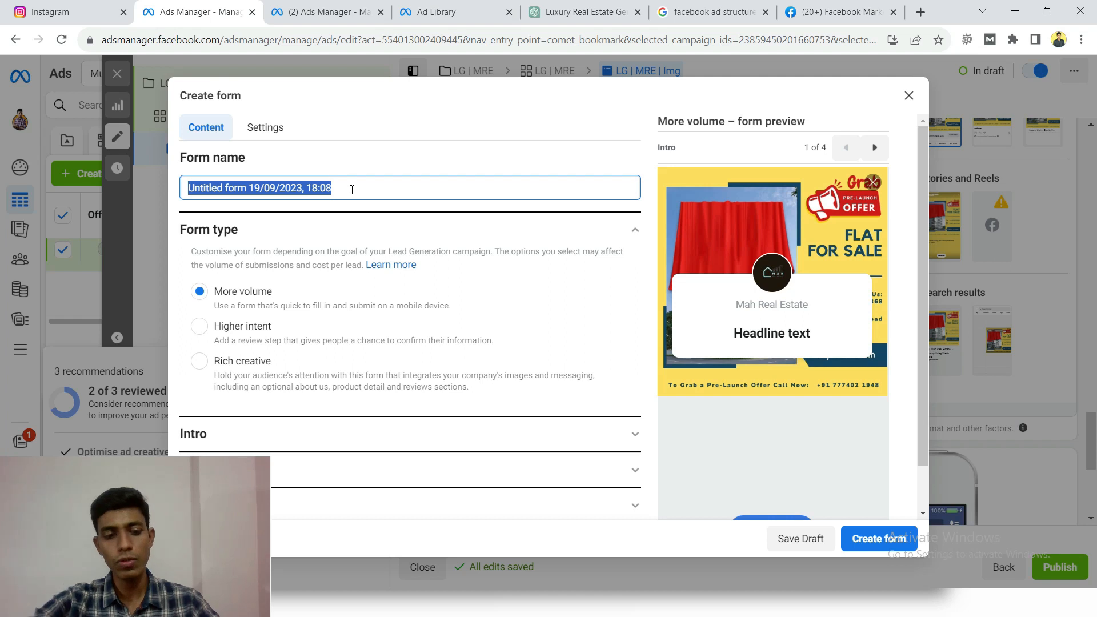
pyautogui.write('Test FOrm')
pyautogui.press('BackSpace')
pyautogui.press('BackSpace')
pyautogui.write('rm')
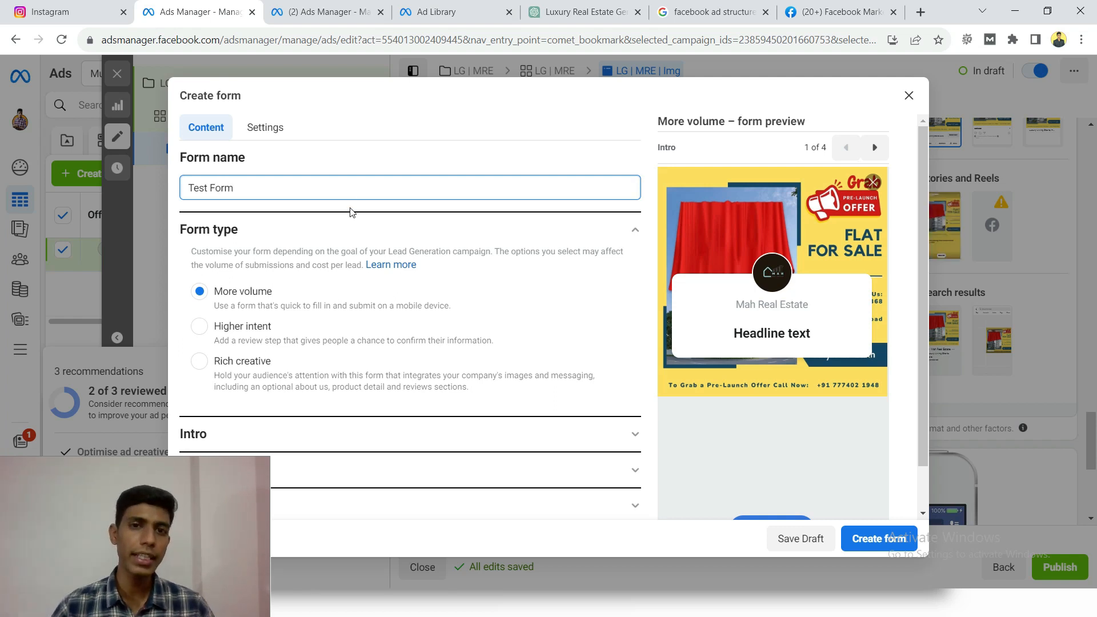
# - Review the form type options, leave More volume selected, and collapse the Form type section
pyautogui.scroll(-1, 317, 240)
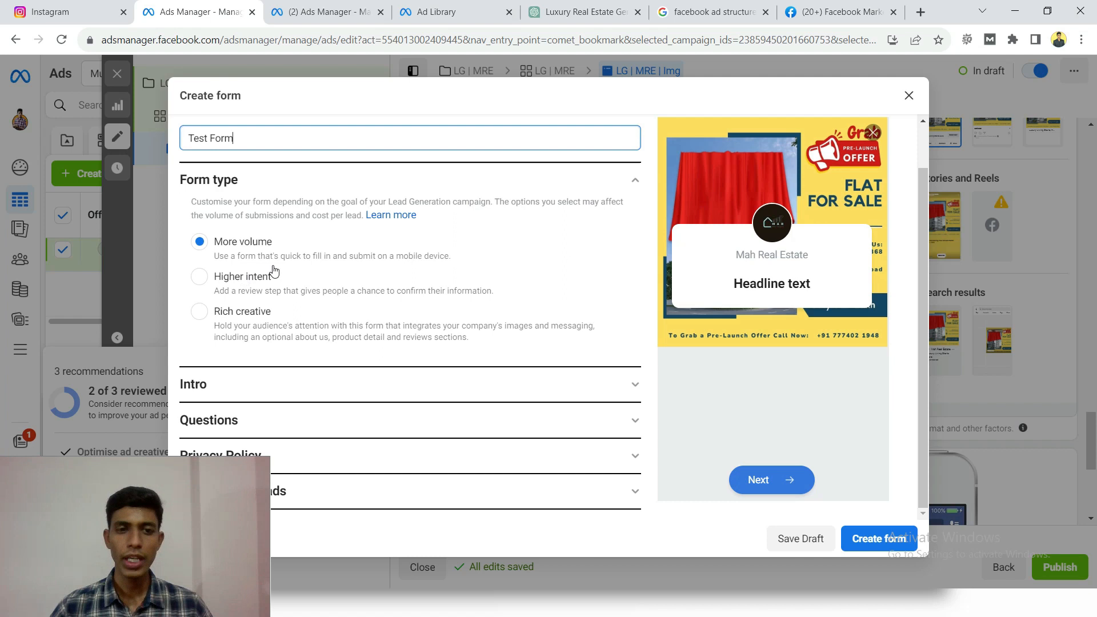
pyautogui.click(614, 179)
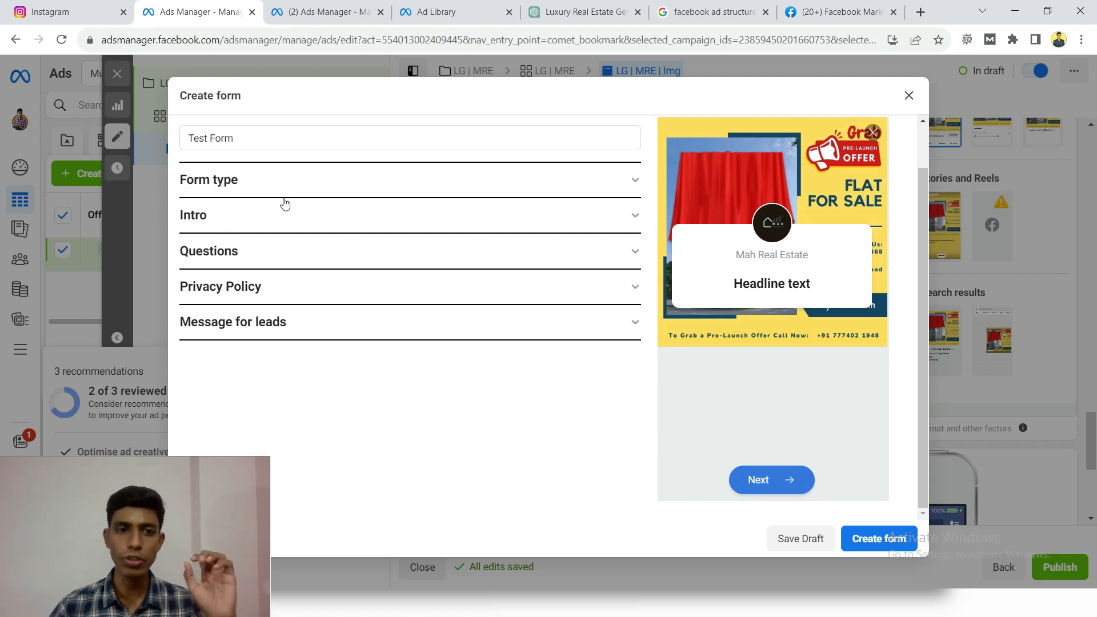
pyautogui.click(284, 181)
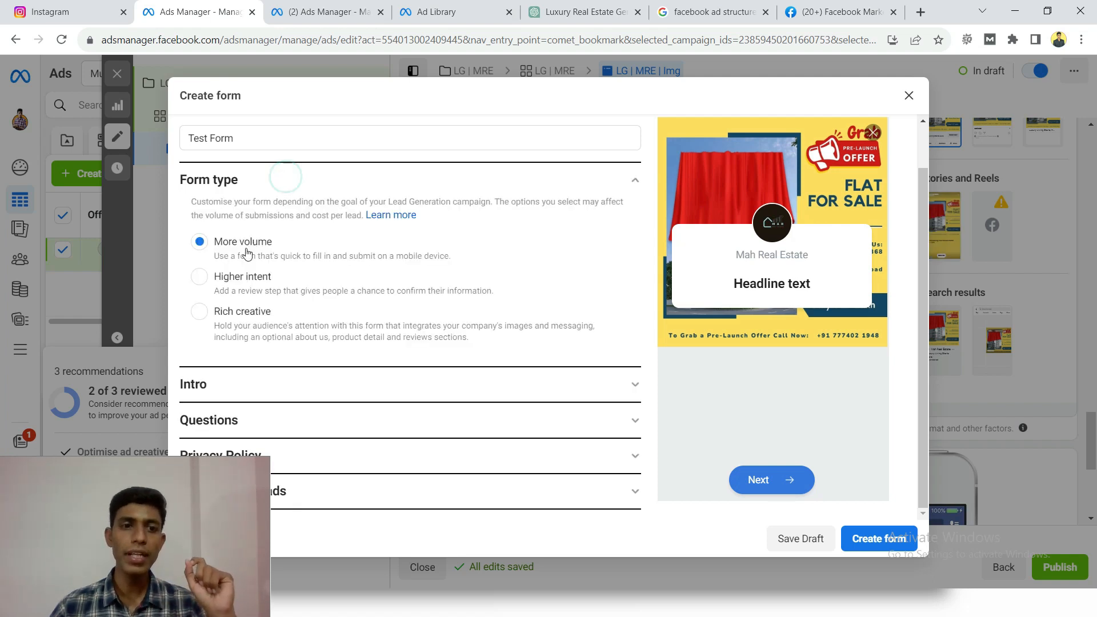
pyautogui.click(272, 173)
# - Keep the ad's image as the form's intro background and remove the greeting from the intro
pyautogui.click(274, 206)
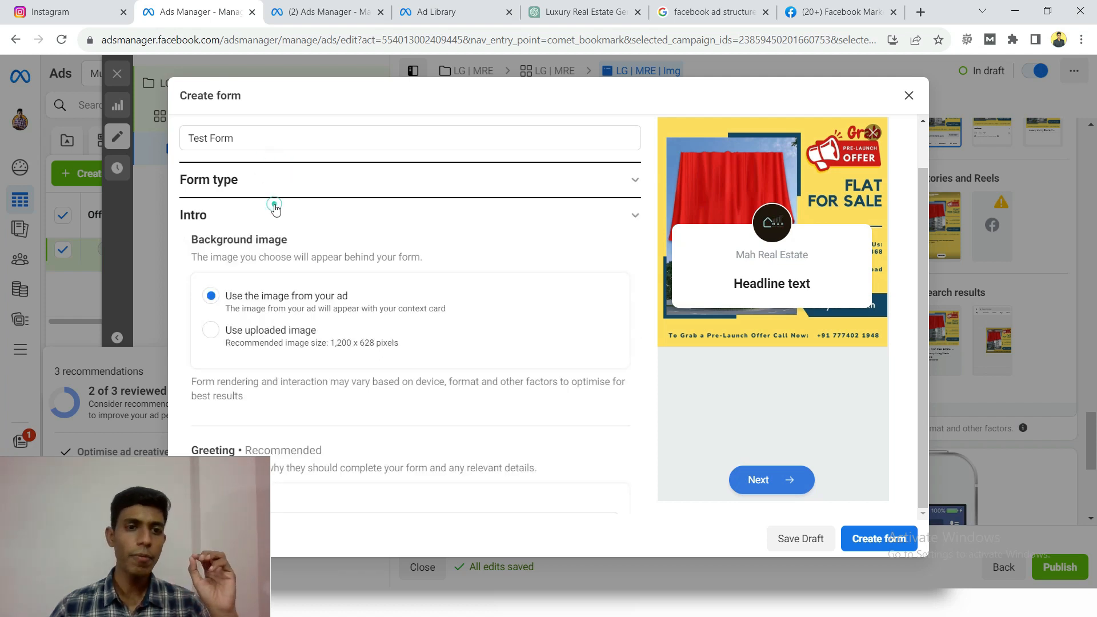
pyautogui.scroll(-1, 317, 245)
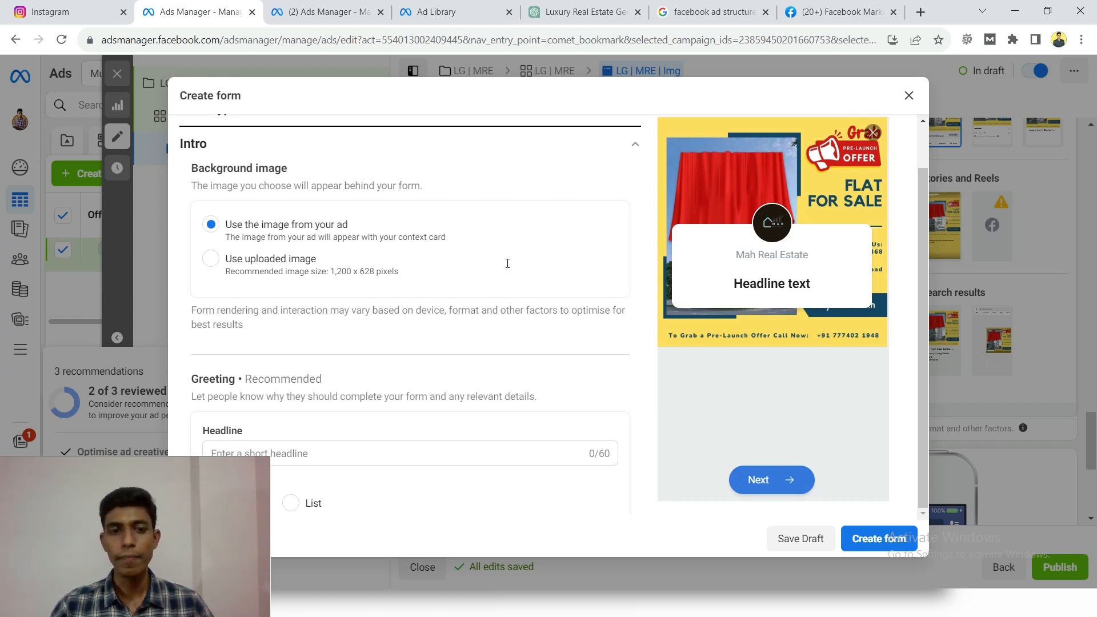
pyautogui.scroll(-4, 507, 268)
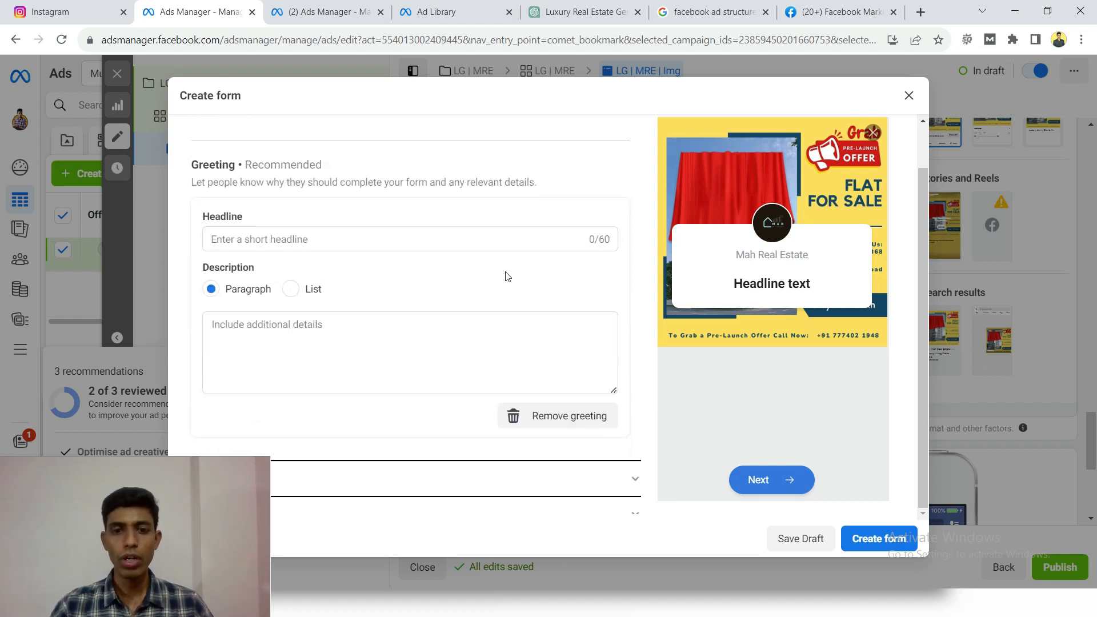
pyautogui.click(537, 424)
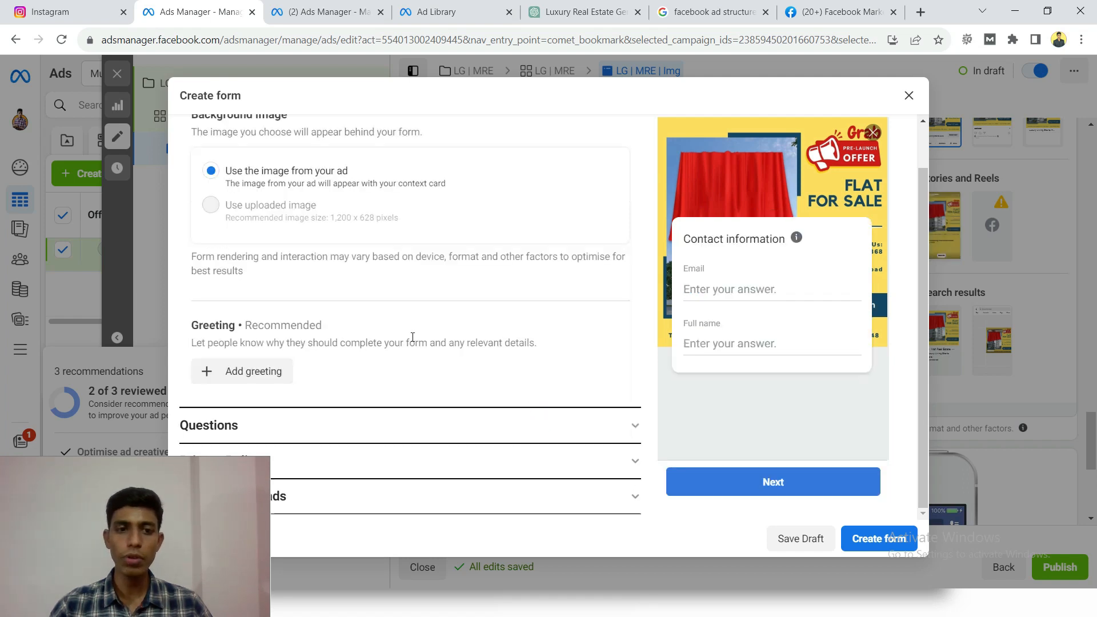
pyautogui.scroll(2, 401, 251)
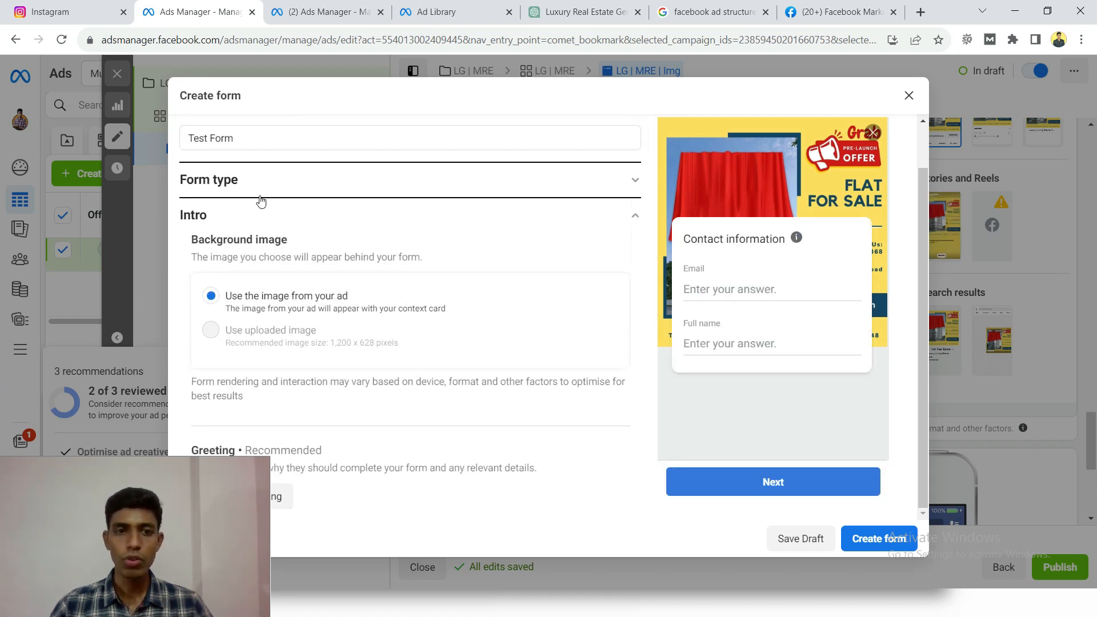
# - Collapse the Intro section, open the Questions section, and review its custom question and prefill question options
pyautogui.click(269, 215)
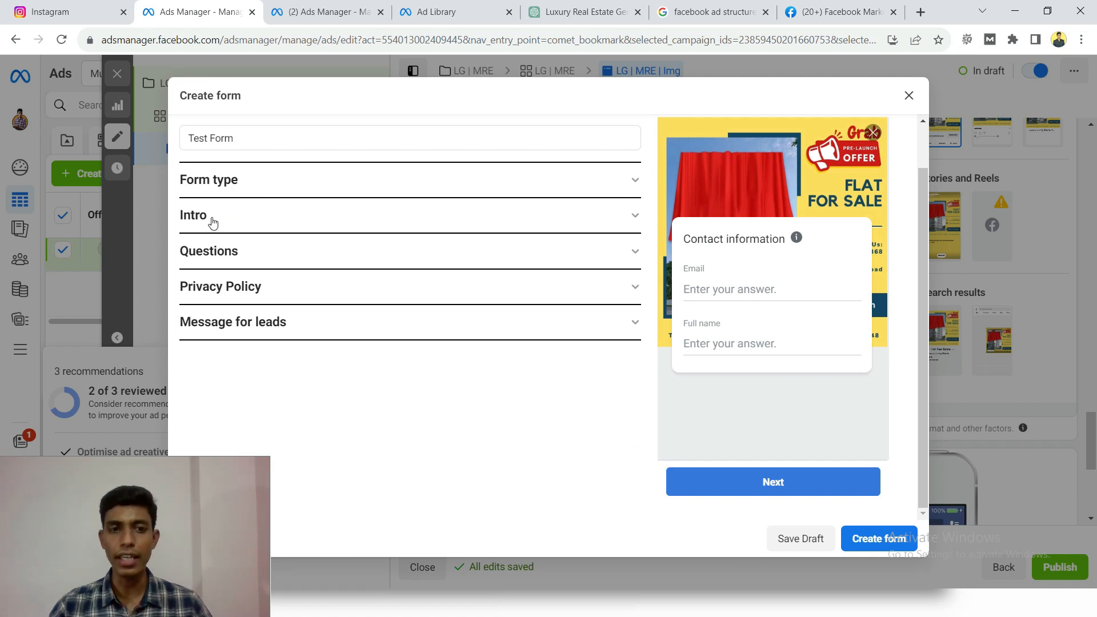
pyautogui.click(272, 253)
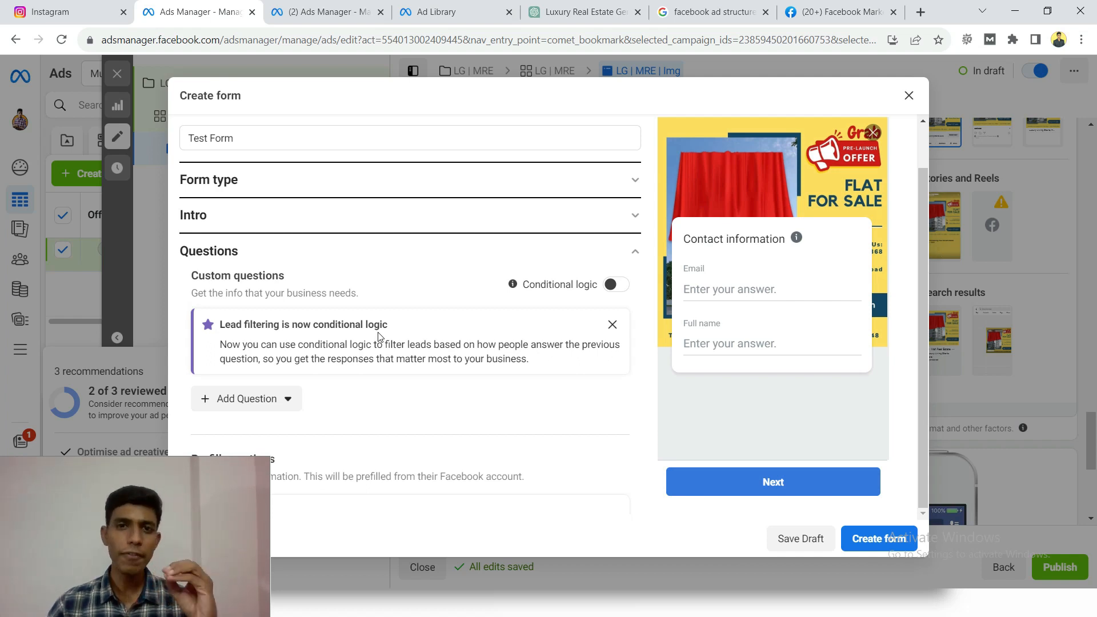
pyautogui.scroll(-3, 372, 324)
pyautogui.scroll(1, 367, 315)
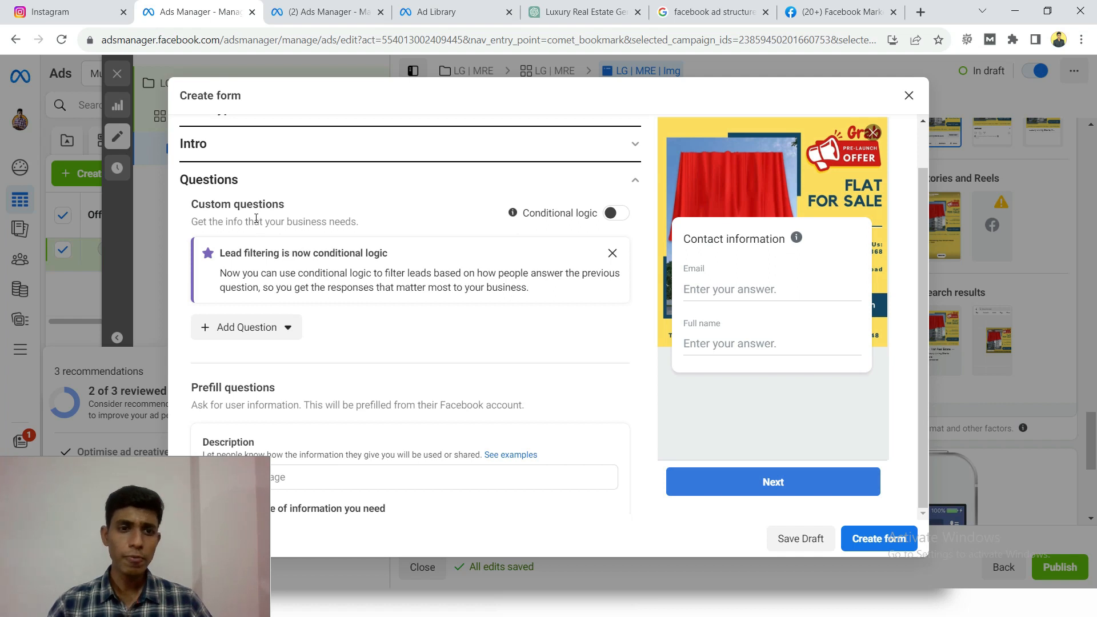
pyautogui.scroll(-1, 322, 269)
pyautogui.scroll(-1, 299, 274)
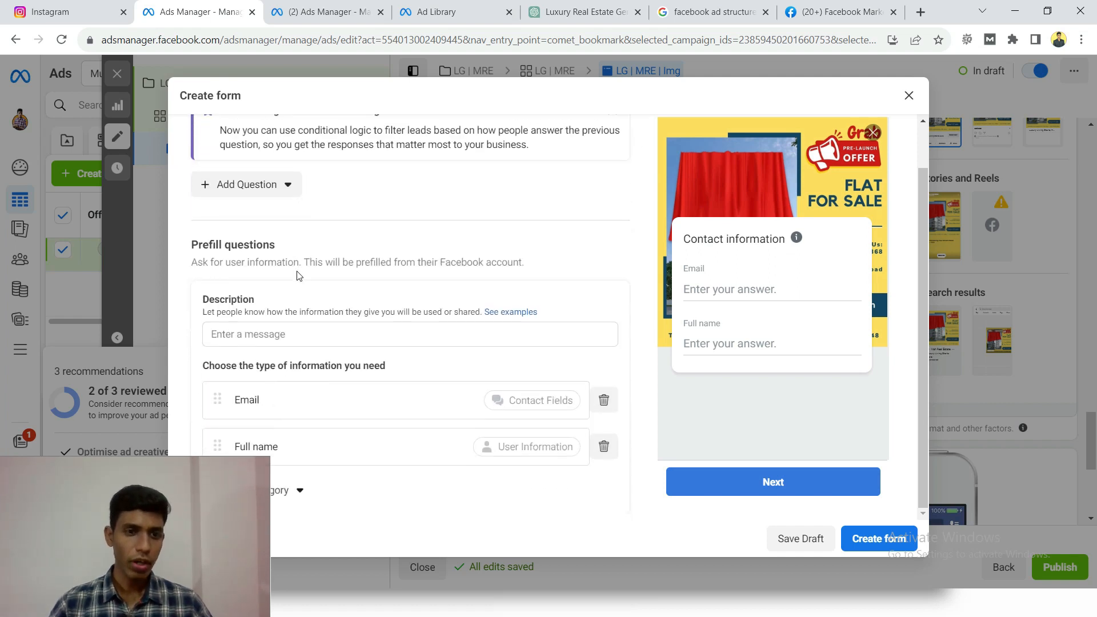
pyautogui.scroll(-1, 296, 275)
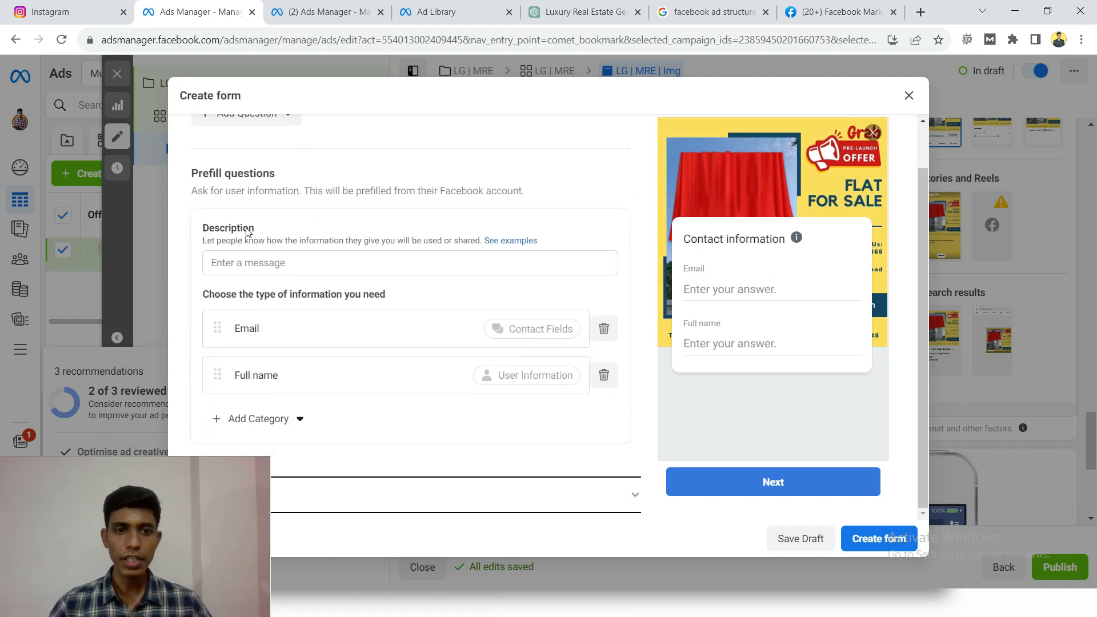
# - Set the prefill questions description to "Premium Flats at Affordable Prices with all Luxurious Amenities.", correcting the spelling of "Amenities"
pyautogui.click(267, 263)
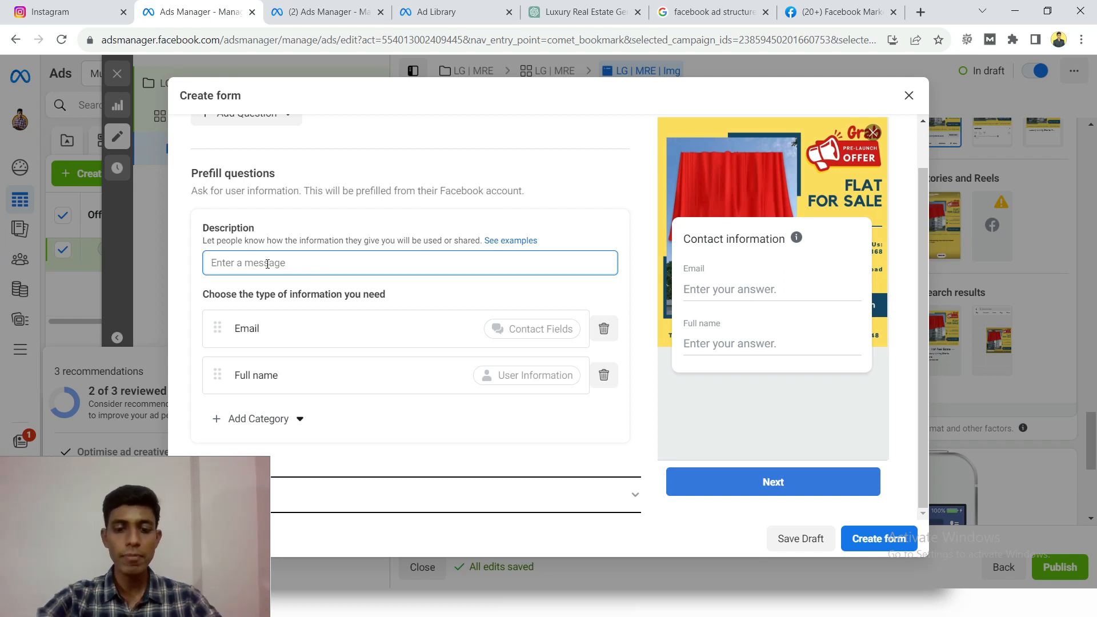
pyautogui.write('Premium ')
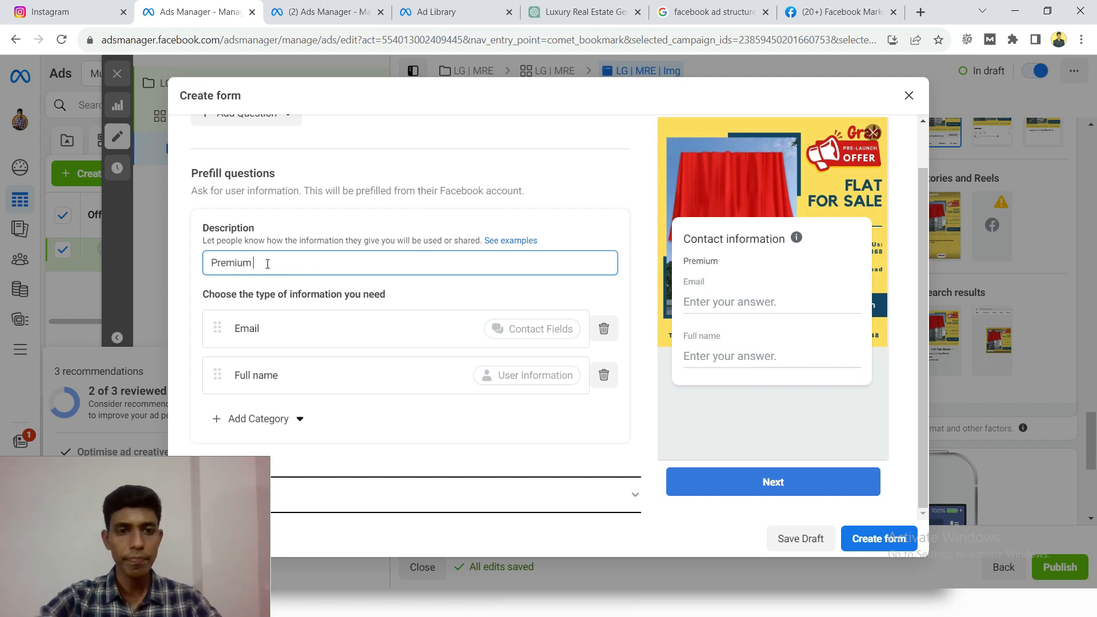
pyautogui.write('Flats at Affordable Prices with all Luxurious Amanities.')
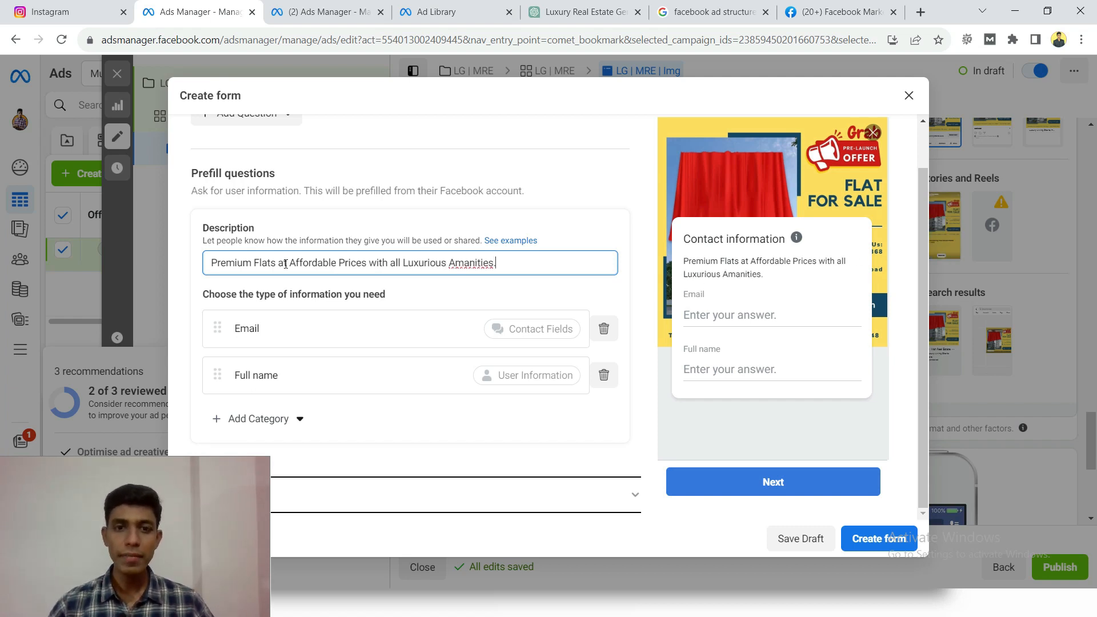
pyautogui.rightClick(457, 264)
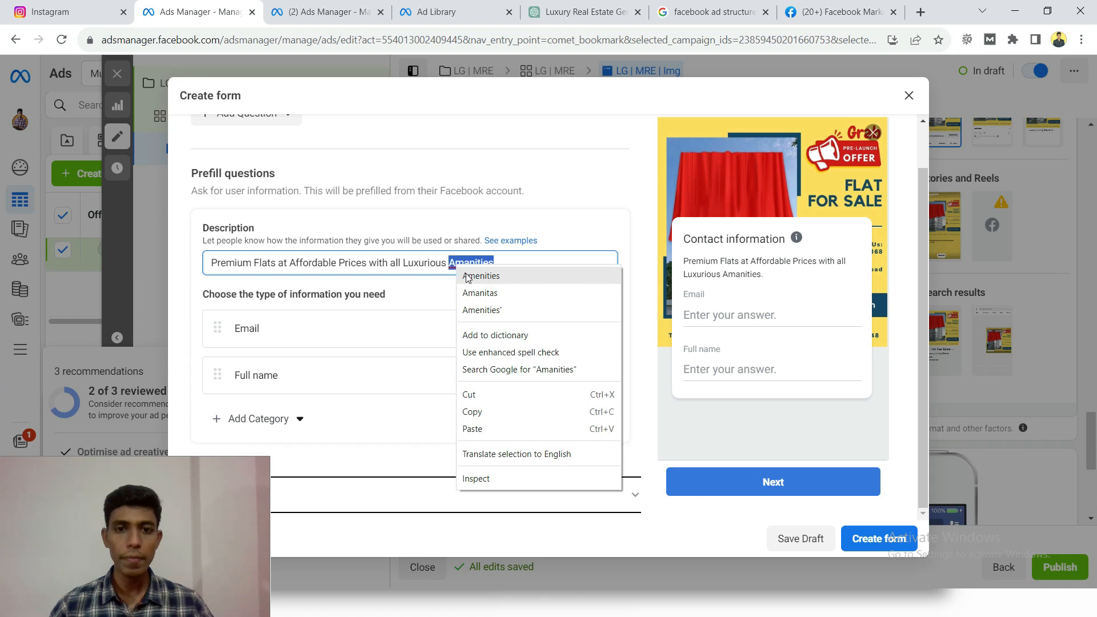
pyautogui.click(466, 277)
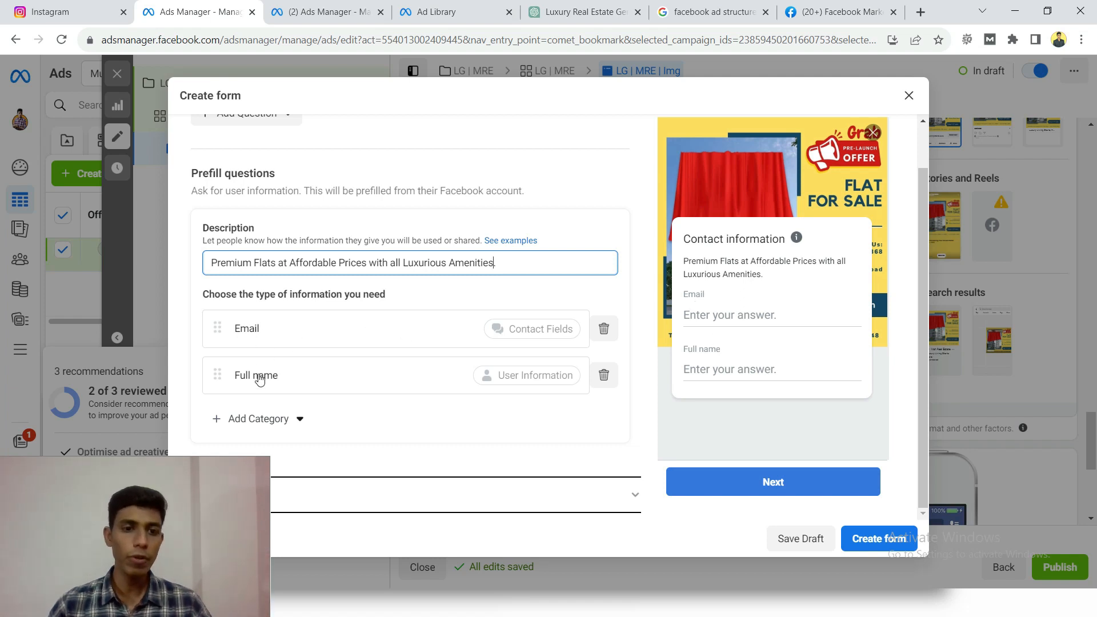
# - Add the Phone number and City contact fields to the prefill questions, and collapse the Questions section
pyautogui.scroll(-1, 258, 375)
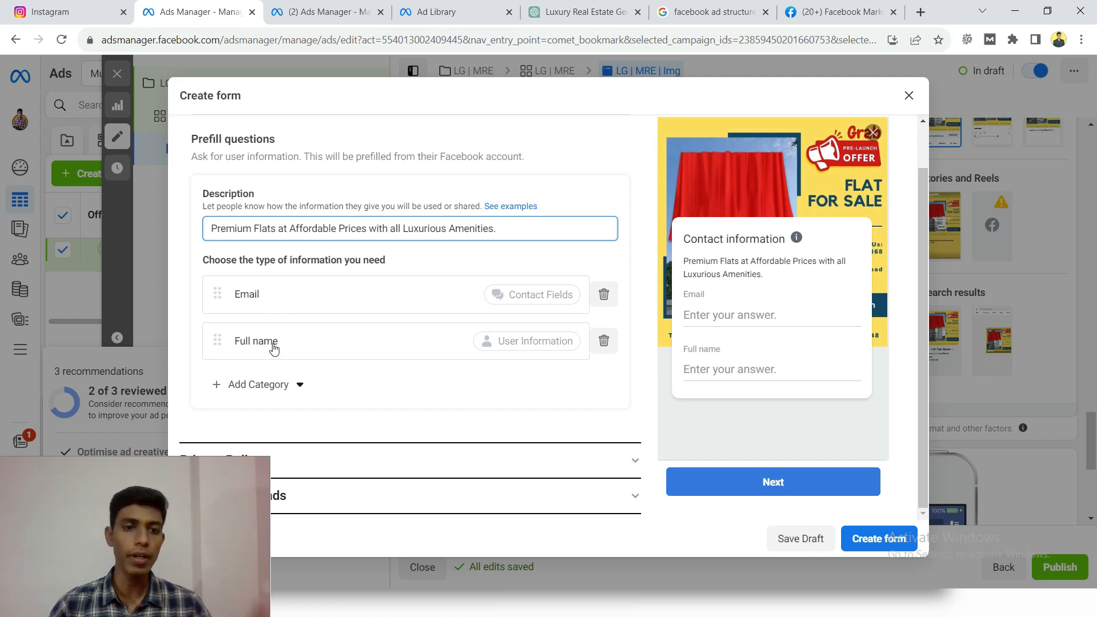
pyautogui.click(287, 388)
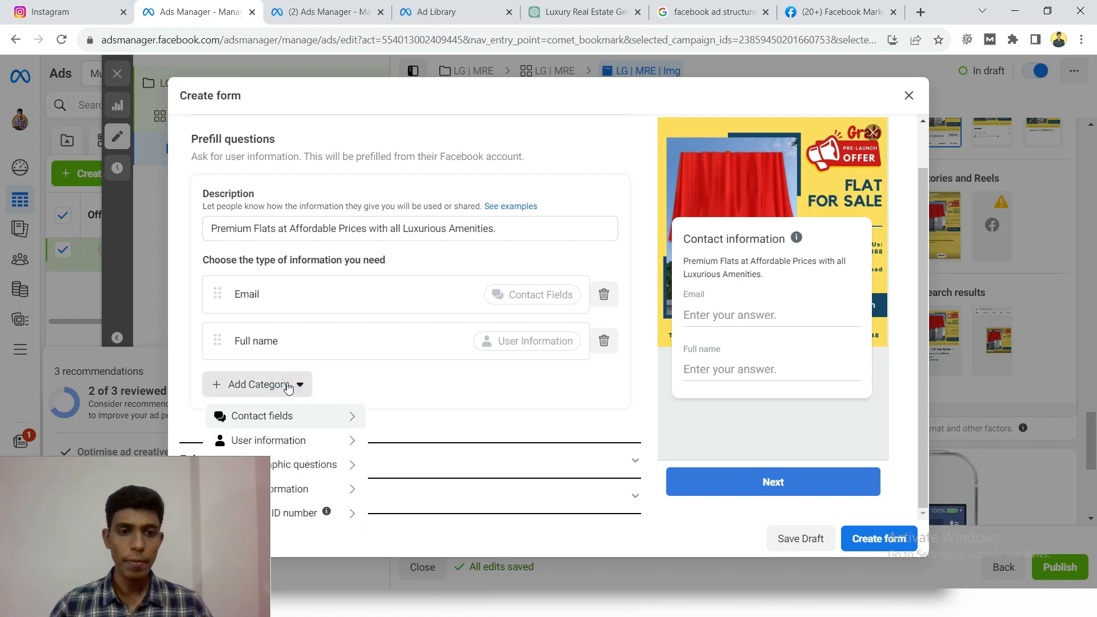
pyautogui.moveTo(296, 415)
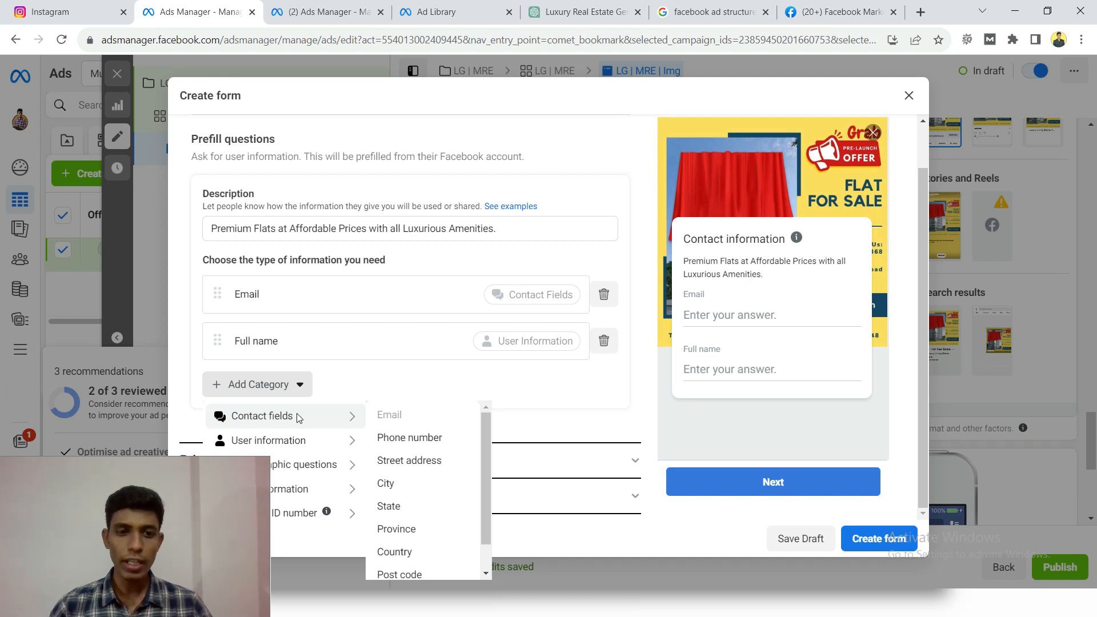
pyautogui.click(426, 439)
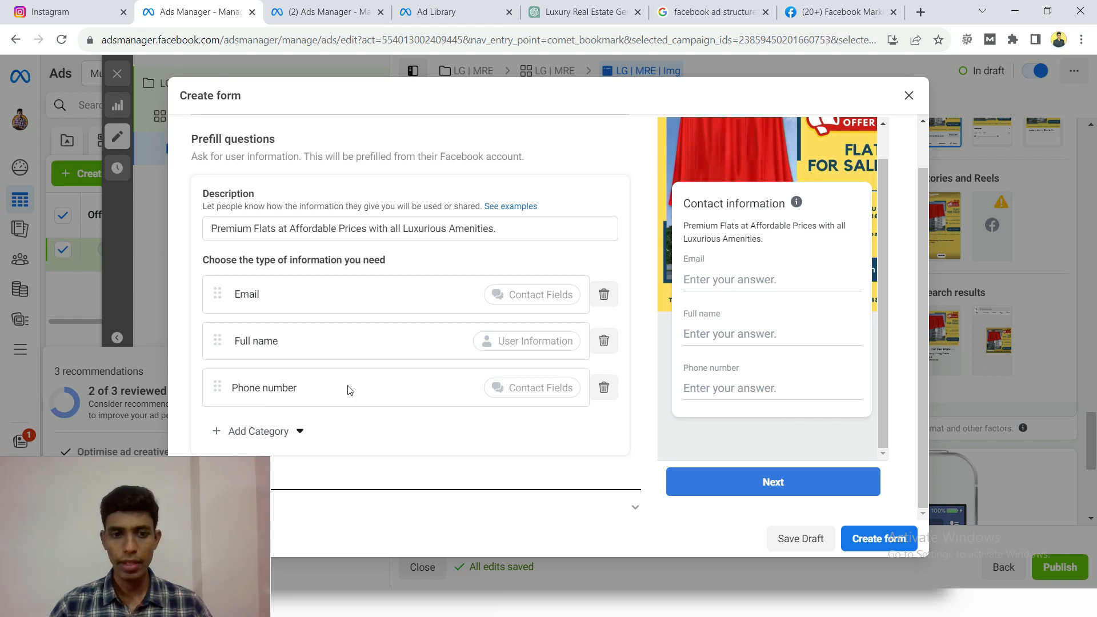
pyautogui.click(297, 437)
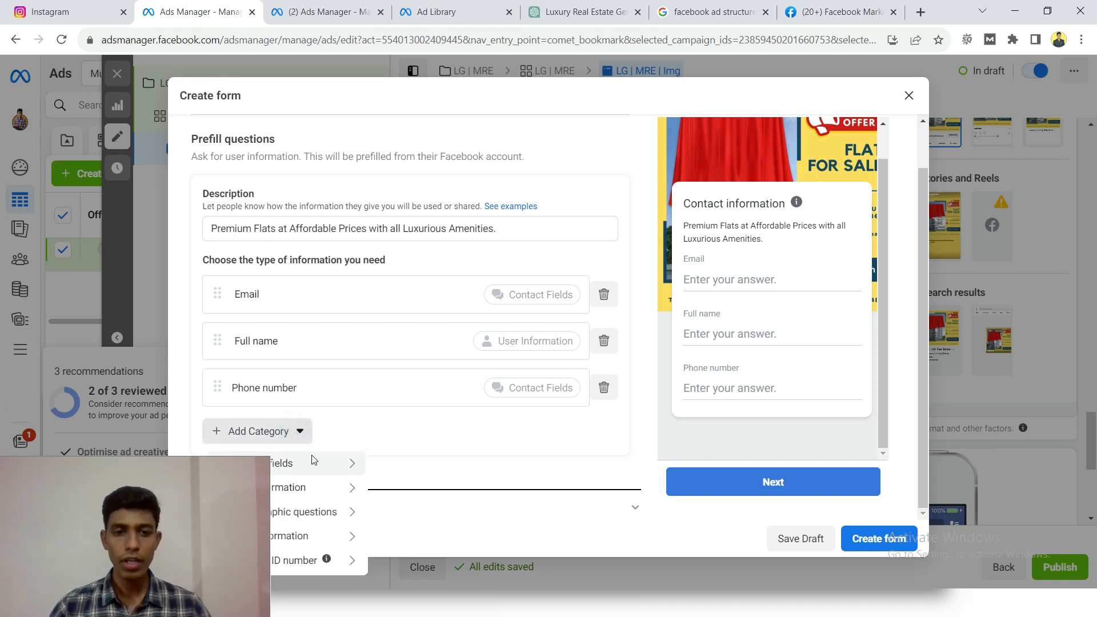
pyautogui.moveTo(312, 460)
pyautogui.moveTo(184, 481); pyautogui.dragTo(1052, 440)
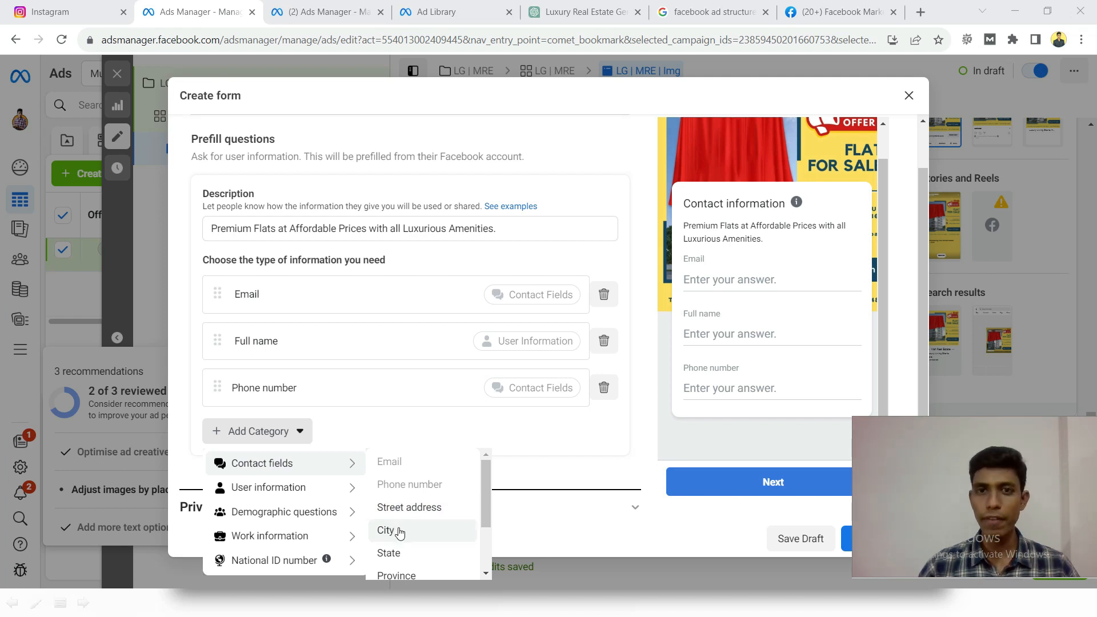
pyautogui.click(388, 532)
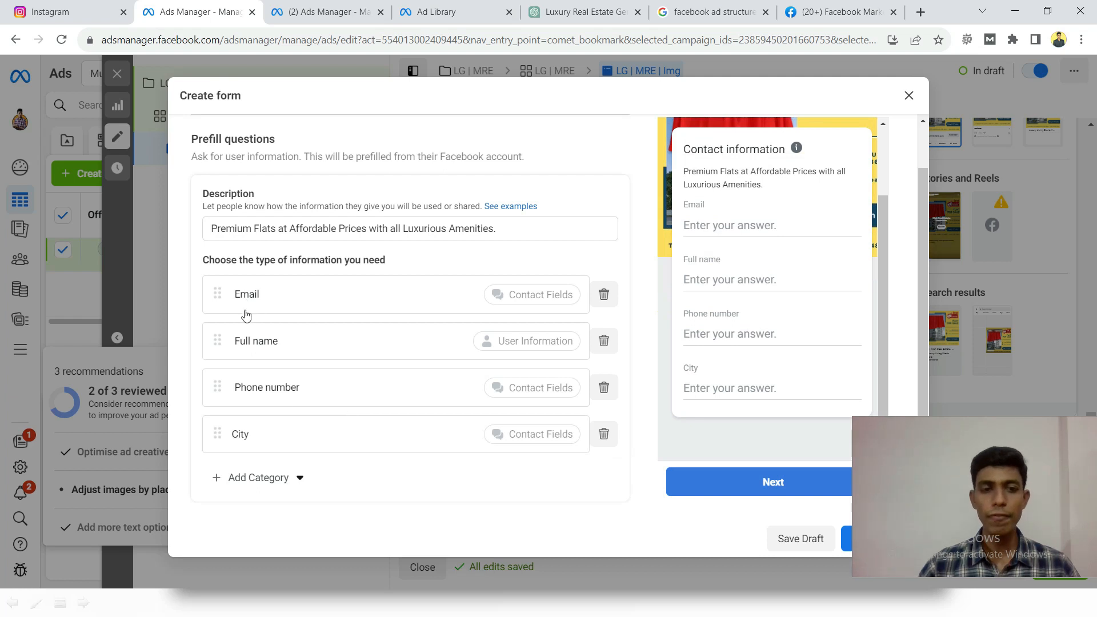
pyautogui.scroll(2, 754, 228)
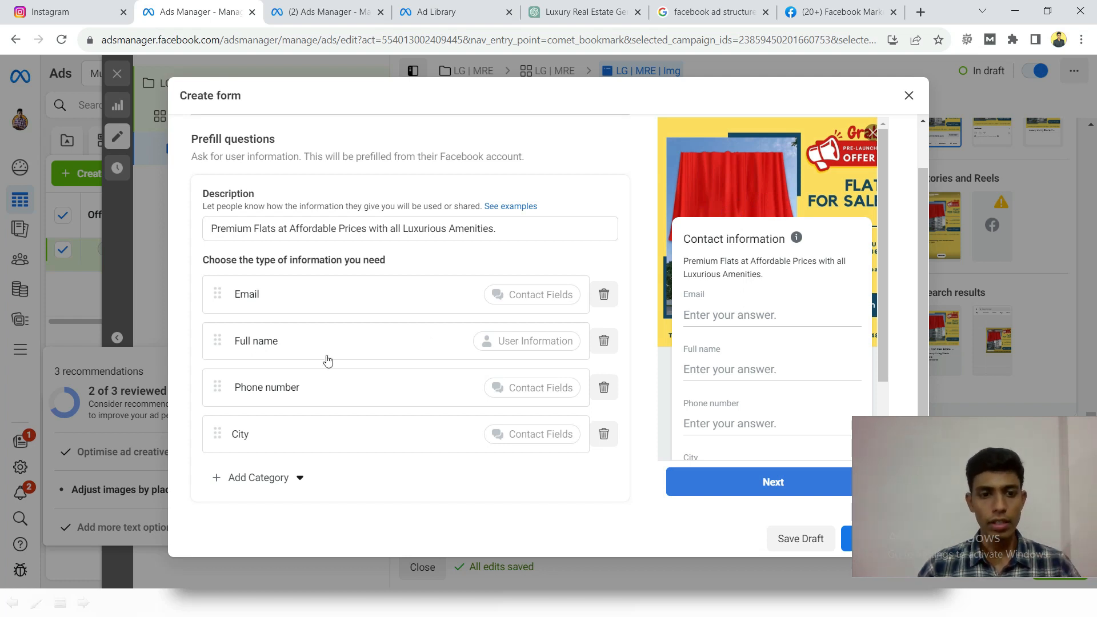
pyautogui.scroll(5, 300, 320)
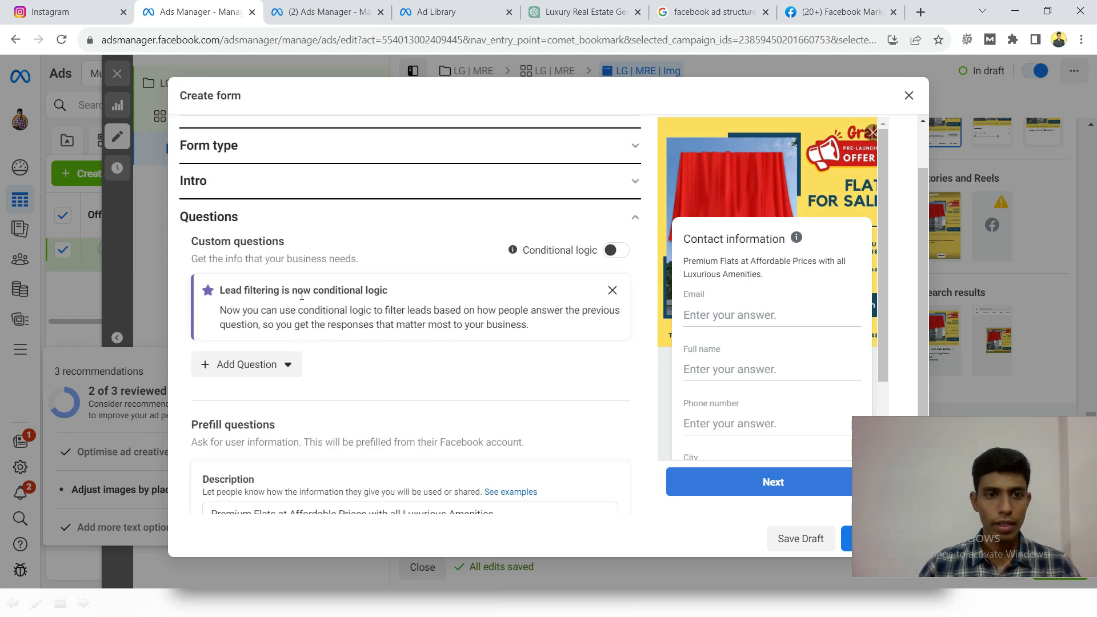
pyautogui.click(296, 221)
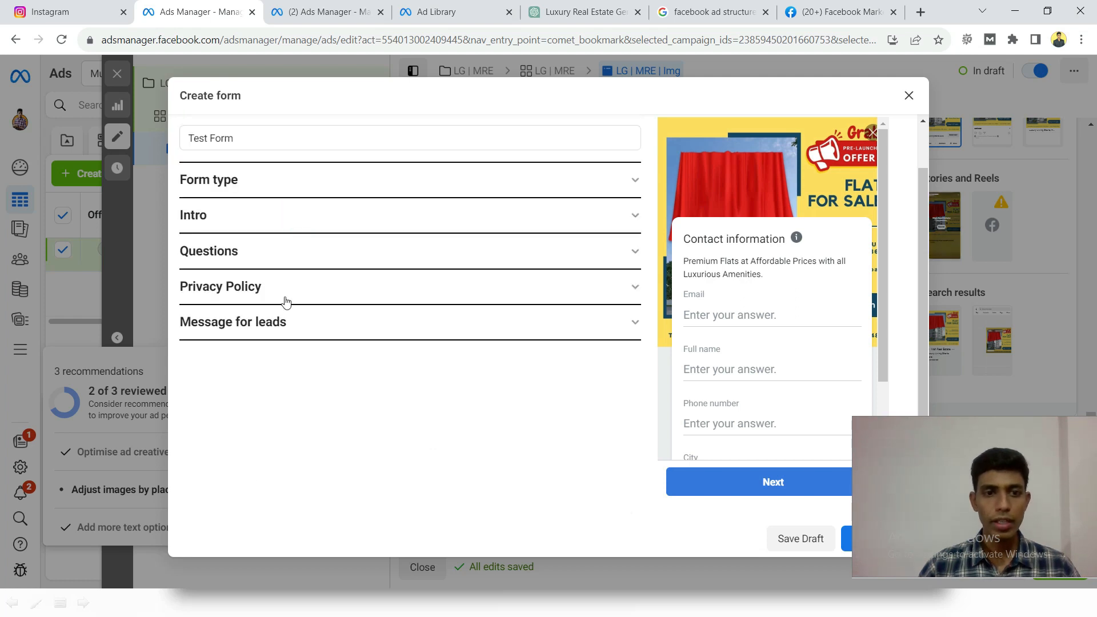
# - Open the form's Privacy Policy section and set the link text to "Privacy Policy"
pyautogui.click(244, 289)
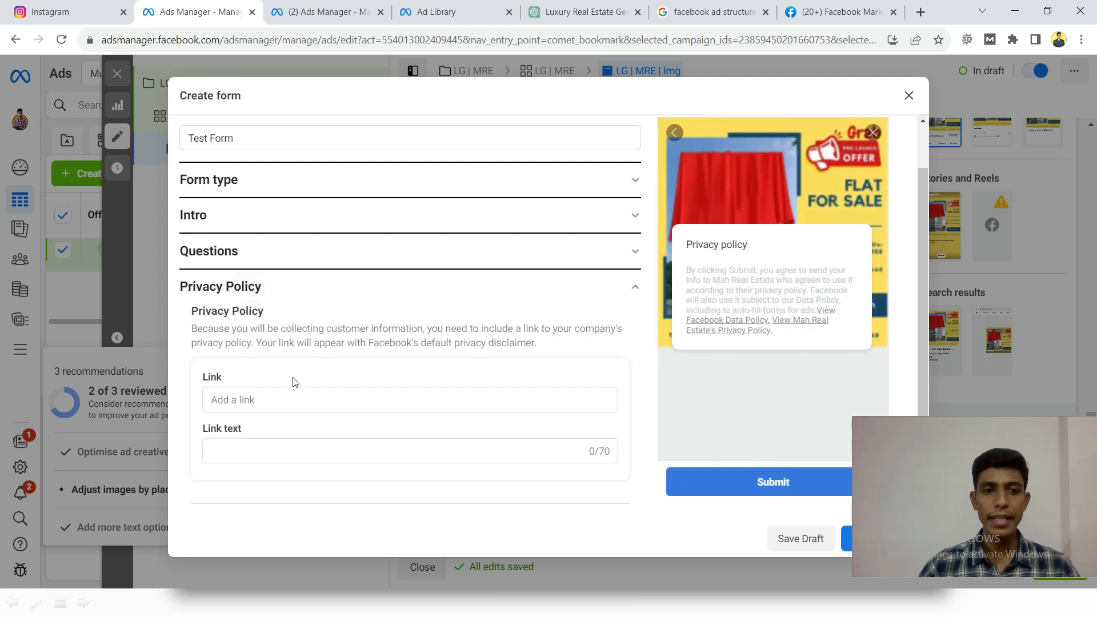
pyautogui.scroll(-1, 292, 374)
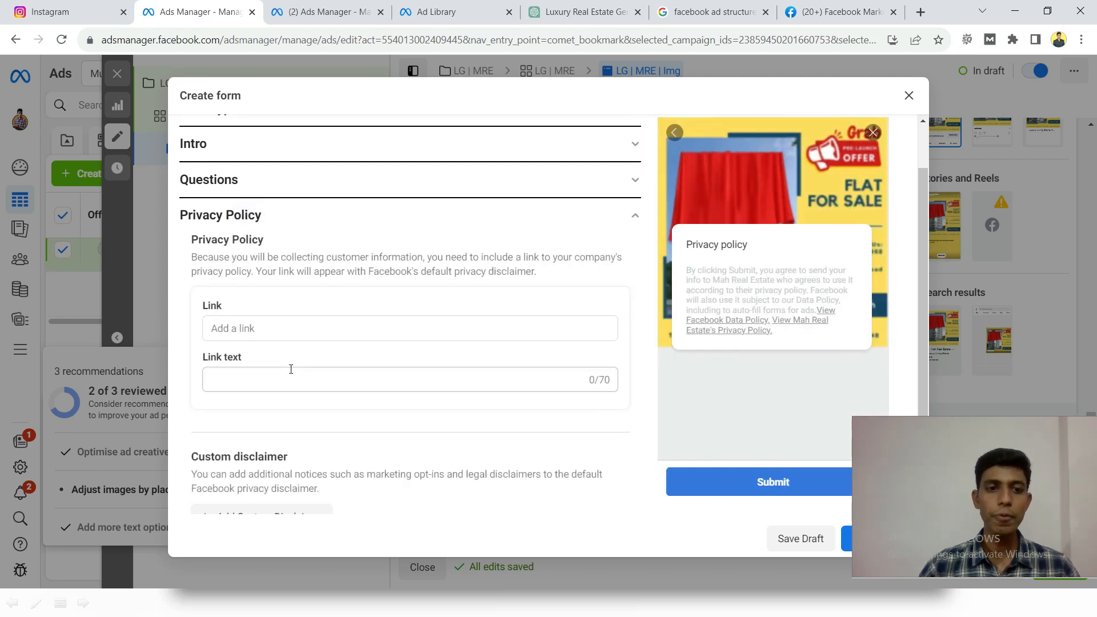
pyautogui.click(277, 328)
pyautogui.click(277, 268)
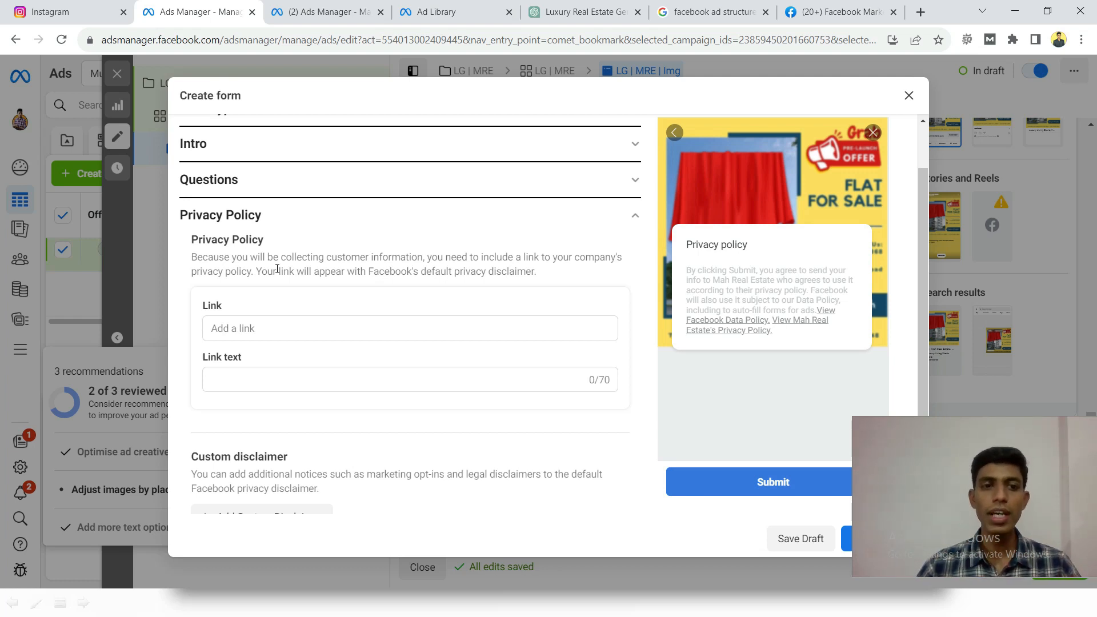
pyautogui.click(276, 377)
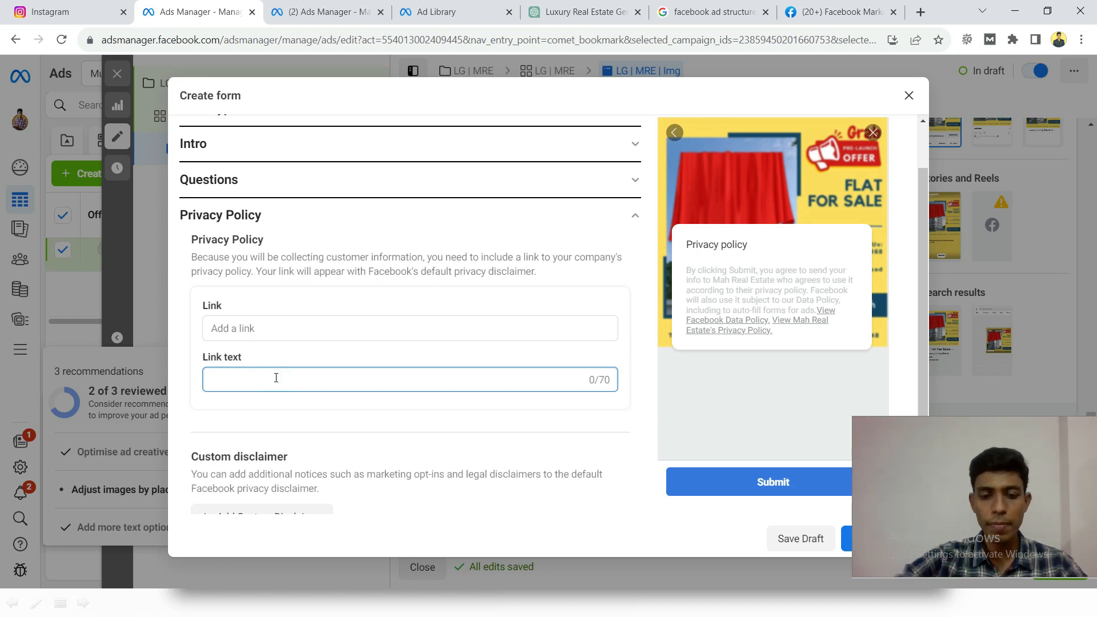
pyautogui.write('Privacy Policy')
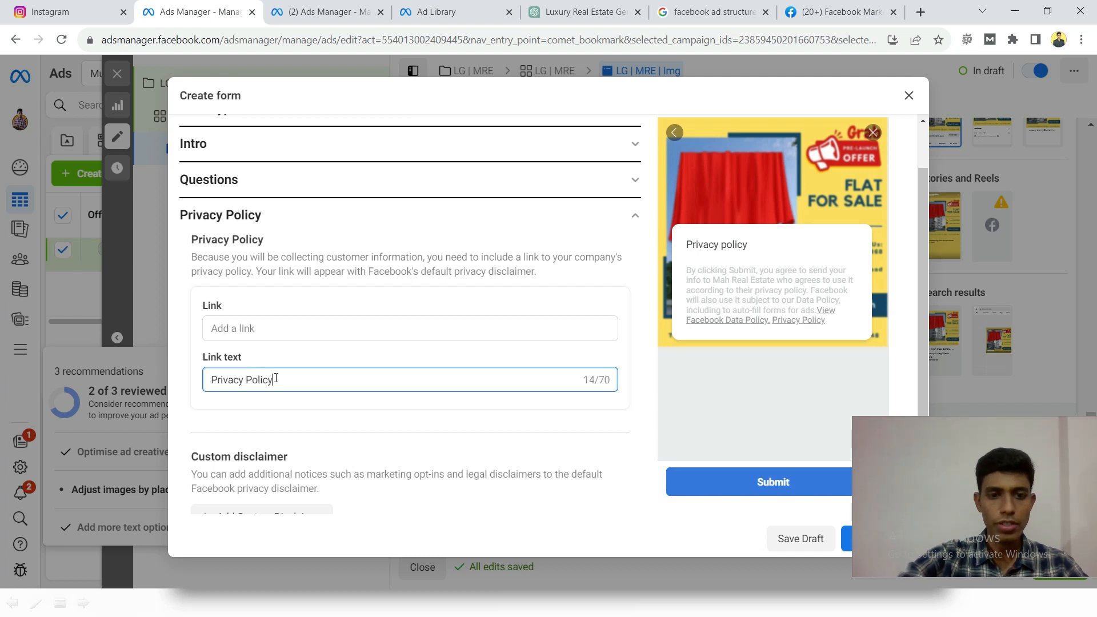
# - Copy the Mah Real Estate Facebook page's address into the privacy policy link, and collapse the Privacy Policy section
pyautogui.click(294, 334)
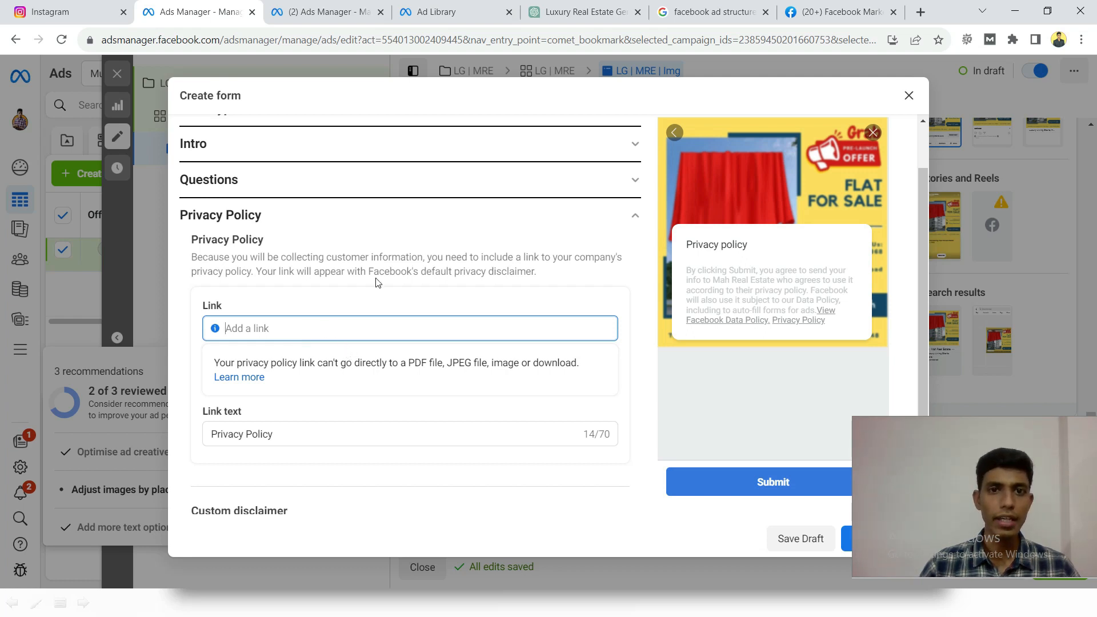
pyautogui.click(836, 11)
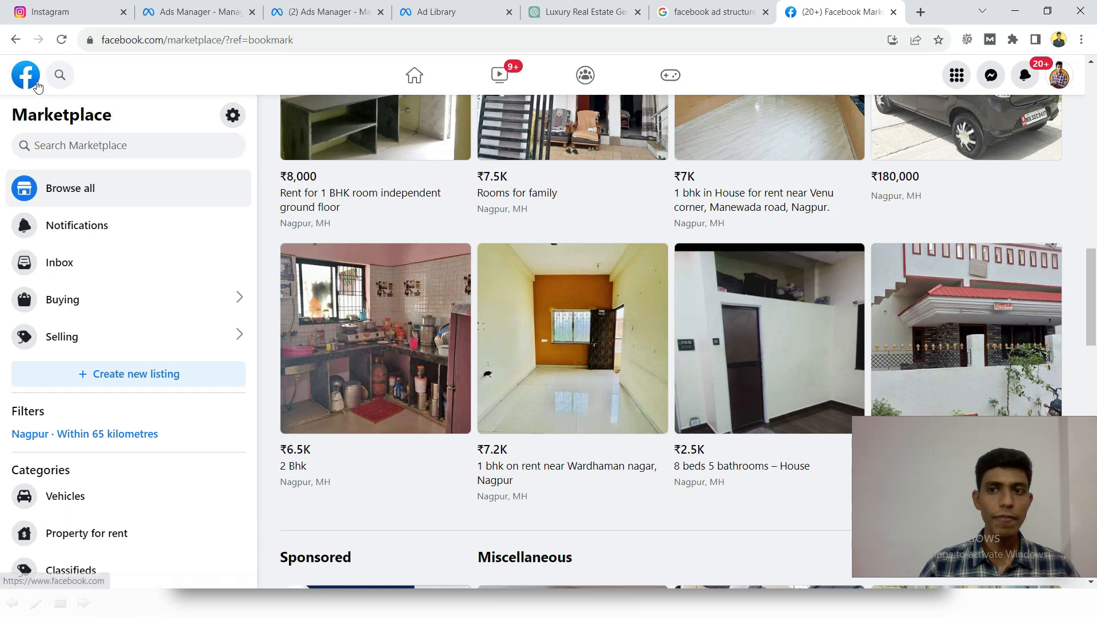
pyautogui.click(27, 75)
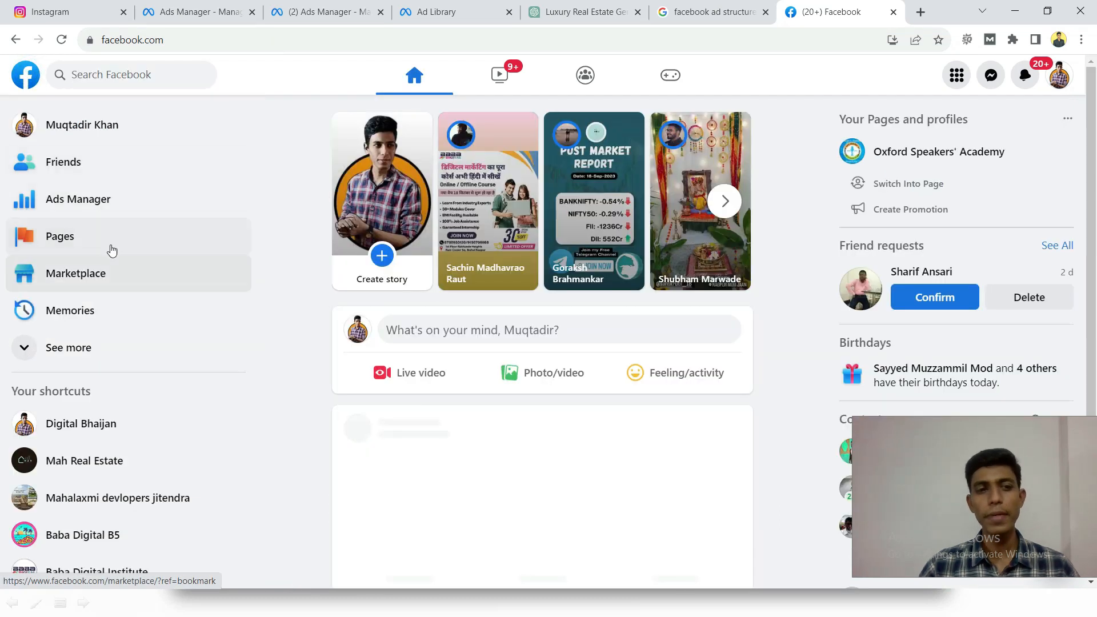
pyautogui.click(111, 458)
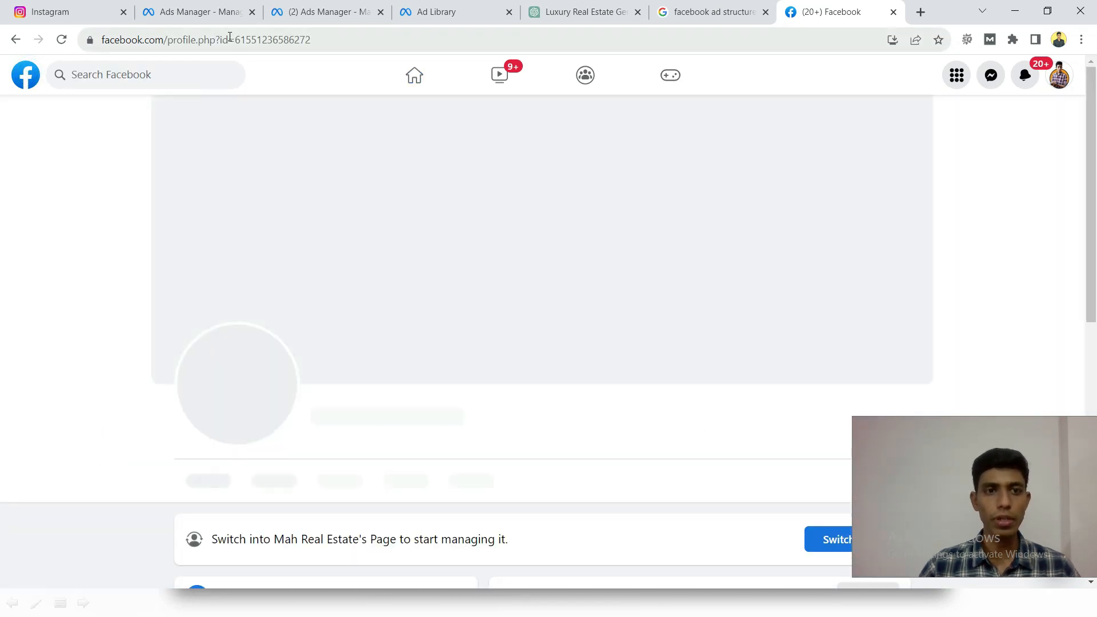
pyautogui.click(229, 40)
pyautogui.hotkey('ctrl', 'c')
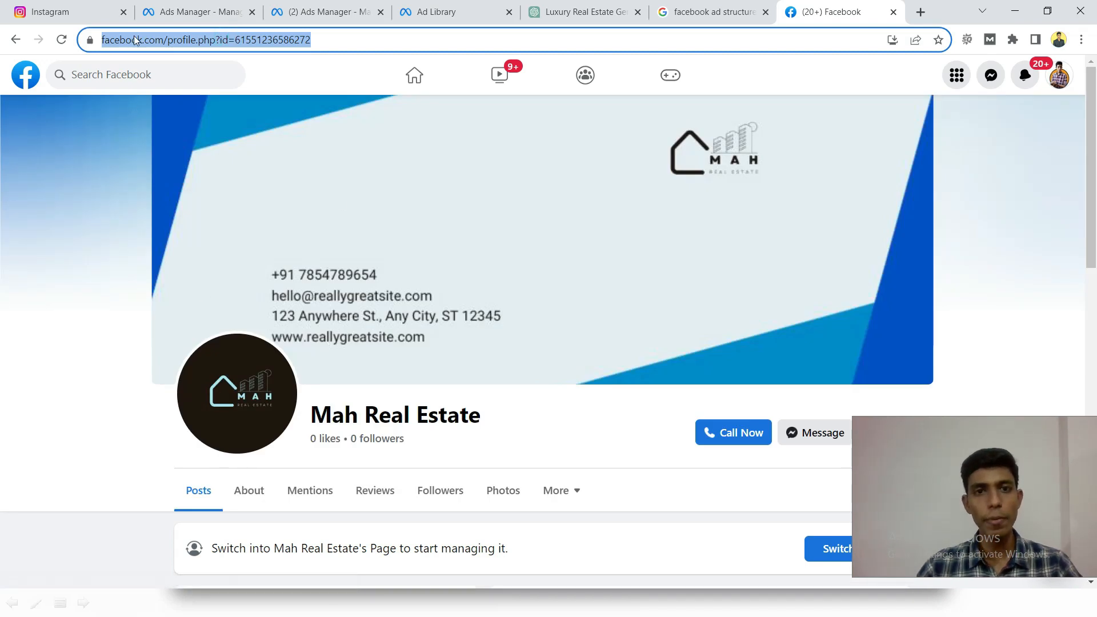
pyautogui.click(177, 12)
pyautogui.click(287, 332)
pyautogui.hotkey('ctrl', 'v')
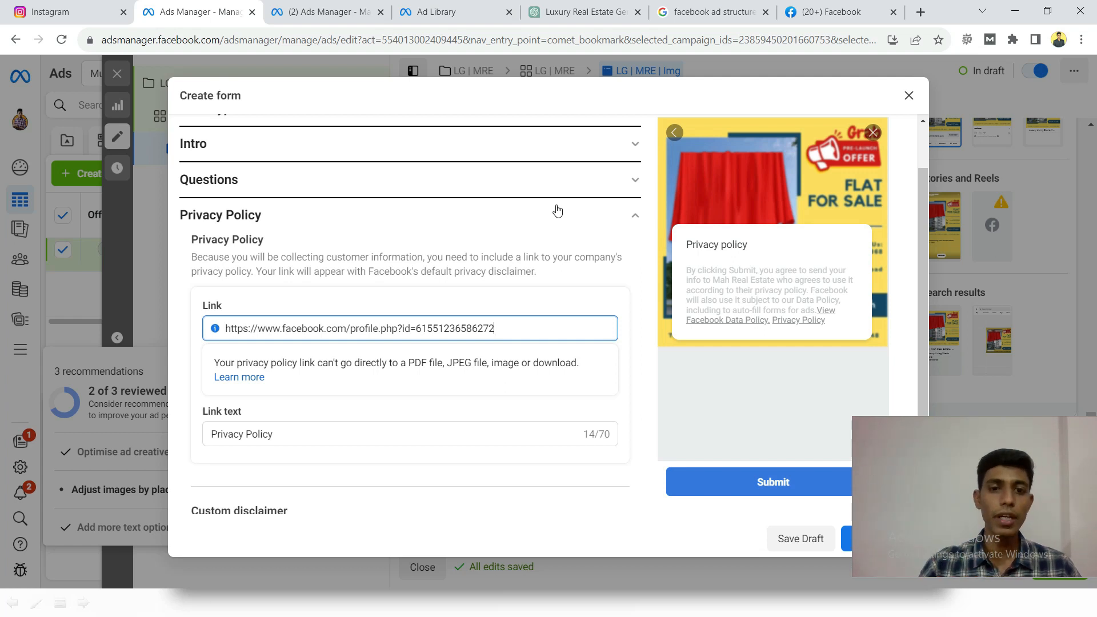
pyautogui.click(469, 218)
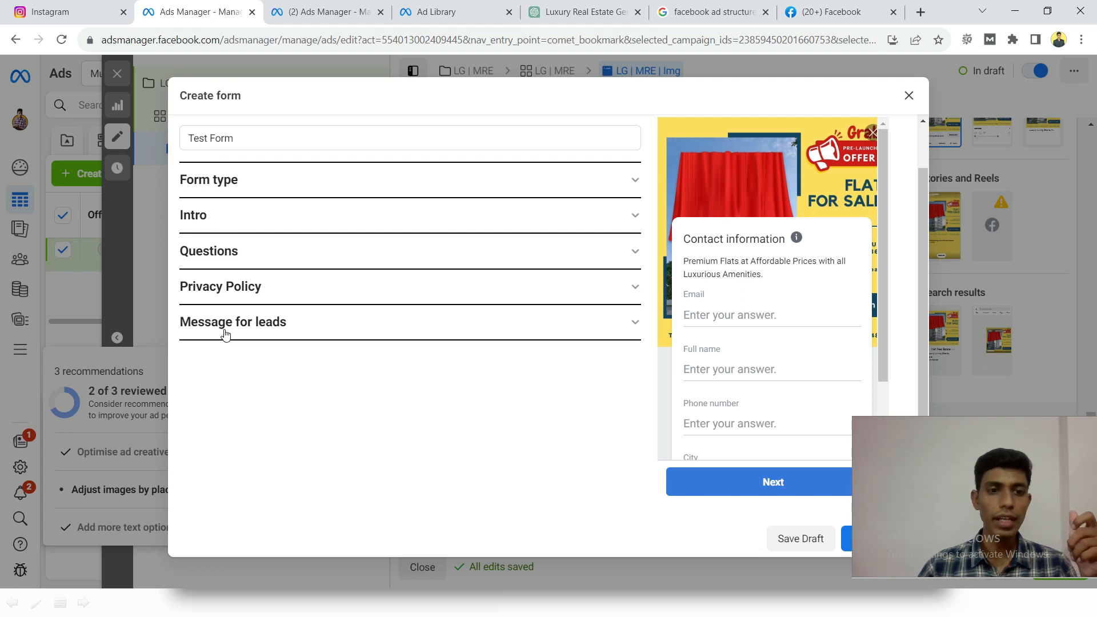
# - Open the form's Message for leads section and check its headline
pyautogui.click(225, 332)
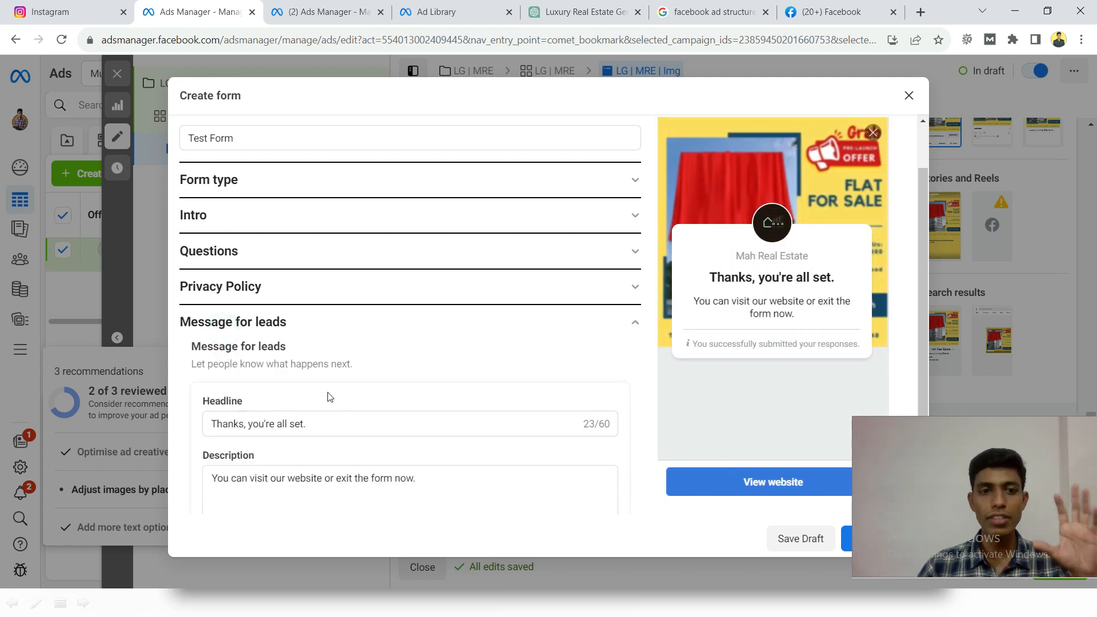
pyautogui.scroll(-1, 297, 350)
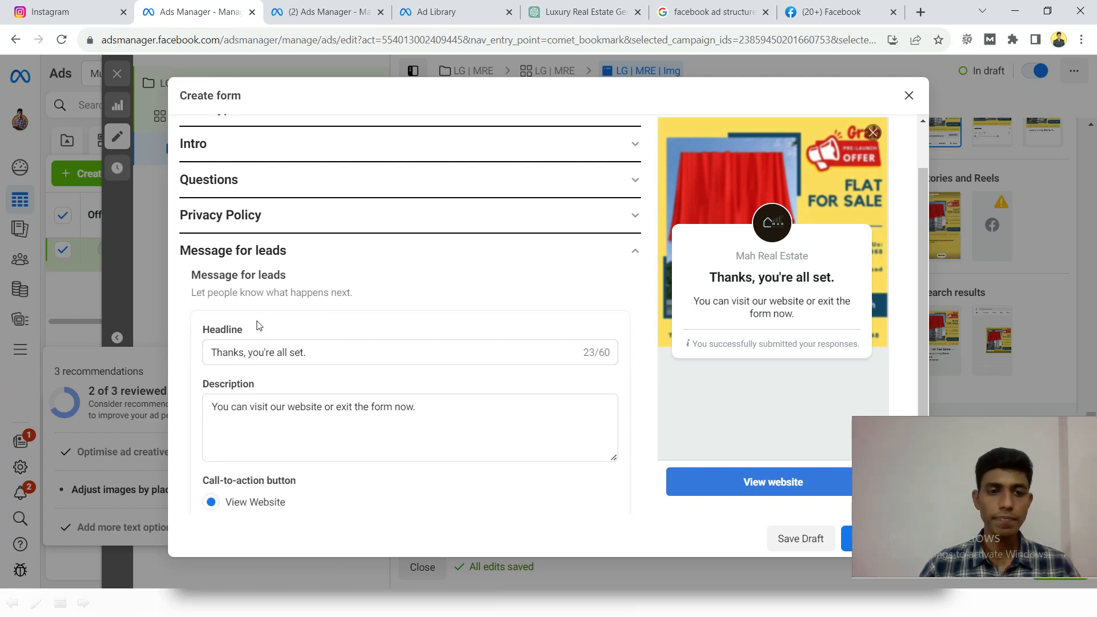
pyautogui.scroll(-1, 258, 314)
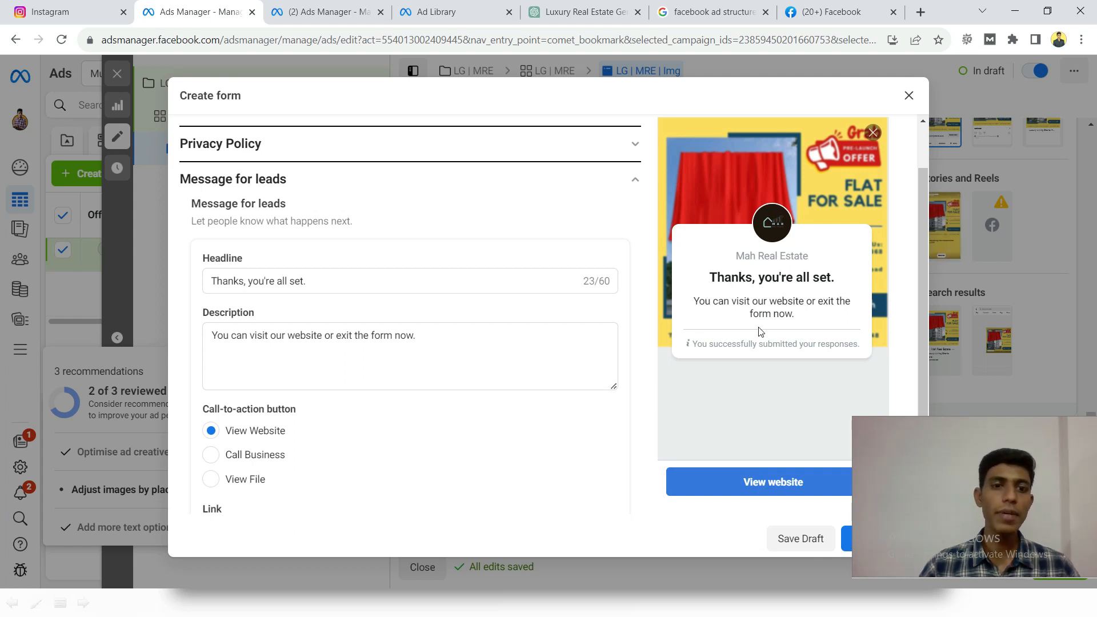
pyautogui.click(321, 282)
pyautogui.moveTo(355, 284); pyautogui.dragTo(213, 282)
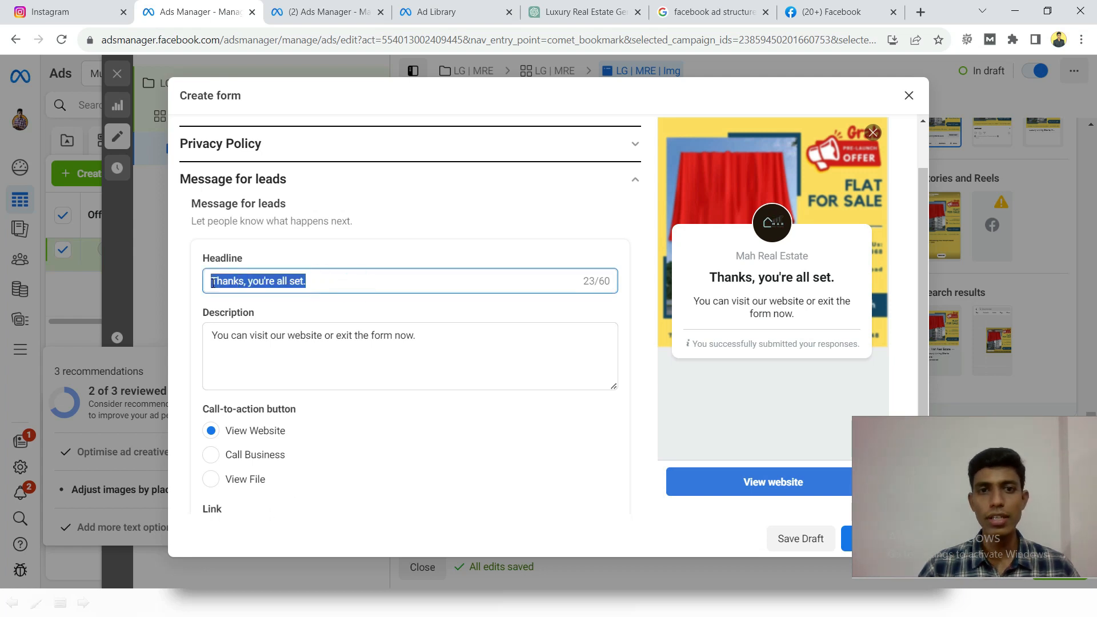
# - Set the message description for leads to "You can contact our representative for instant query."
pyautogui.click(237, 351)
pyautogui.click(450, 347)
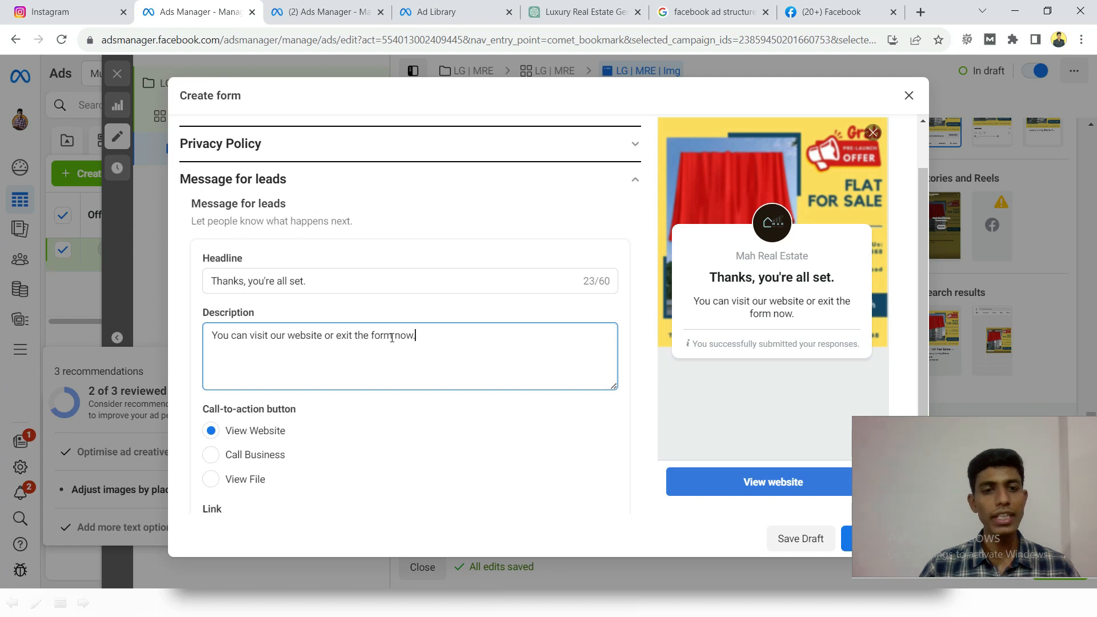
pyautogui.moveTo(397, 335); pyautogui.dragTo(250, 336)
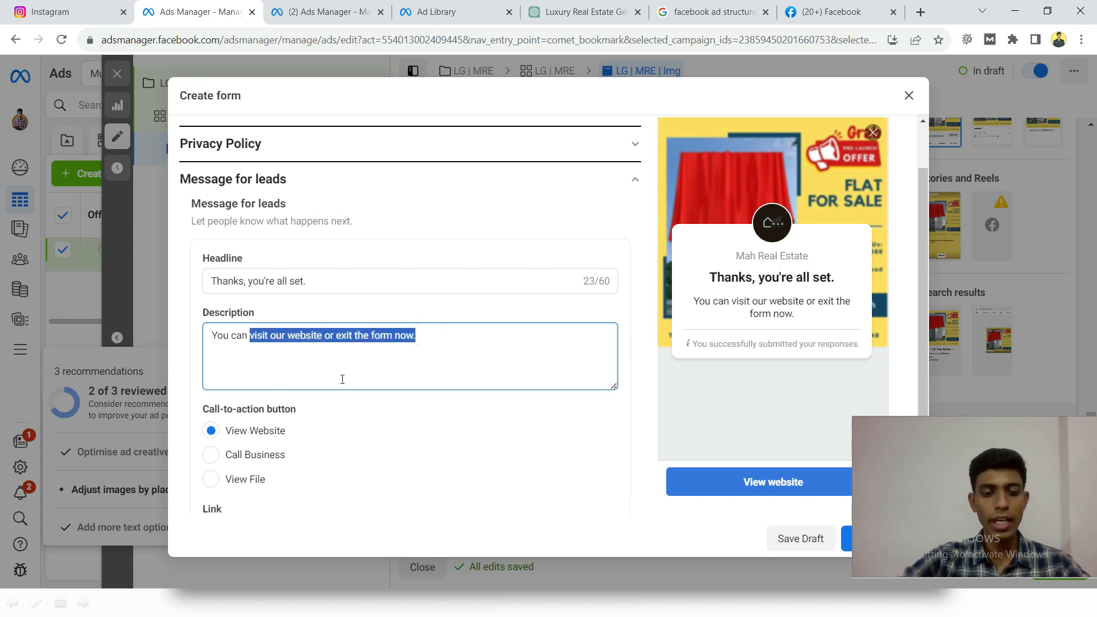
pyautogui.write('contact our represen')
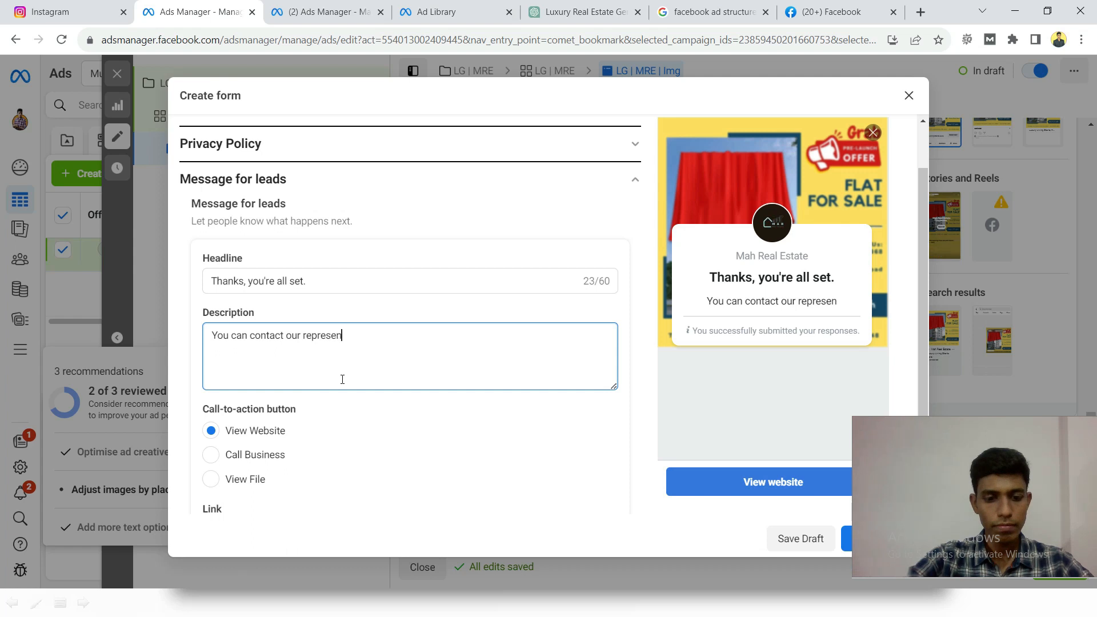
pyautogui.write('tative ')
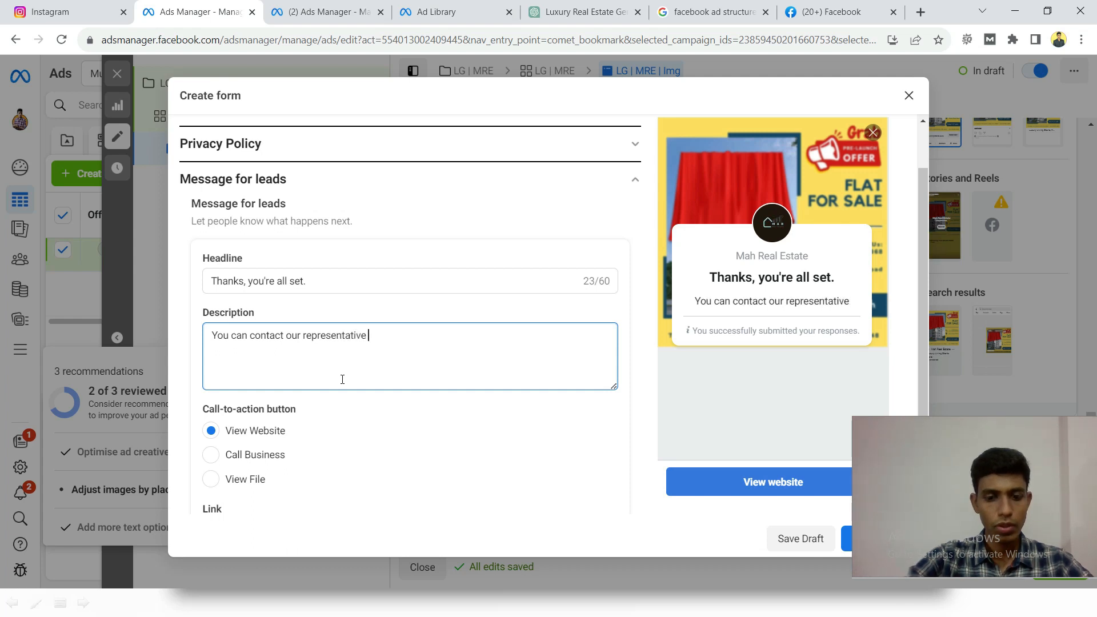
pyautogui.write('for instant query.')
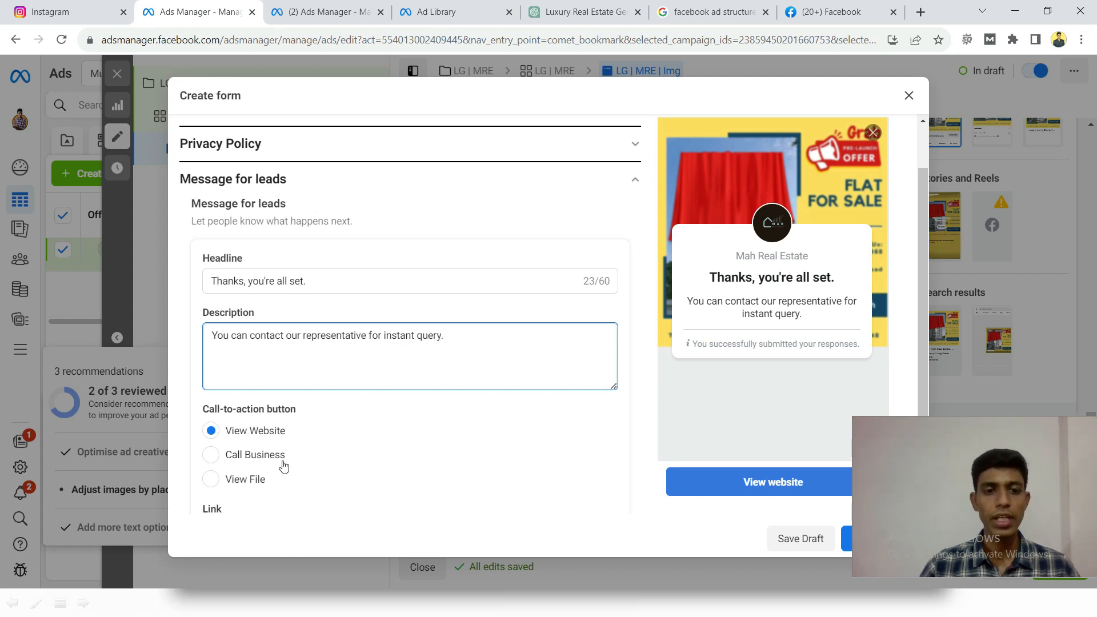
# - Set the message's call-to-action button to Call Business with the country code IN +91
pyautogui.scroll(-1, 211, 406)
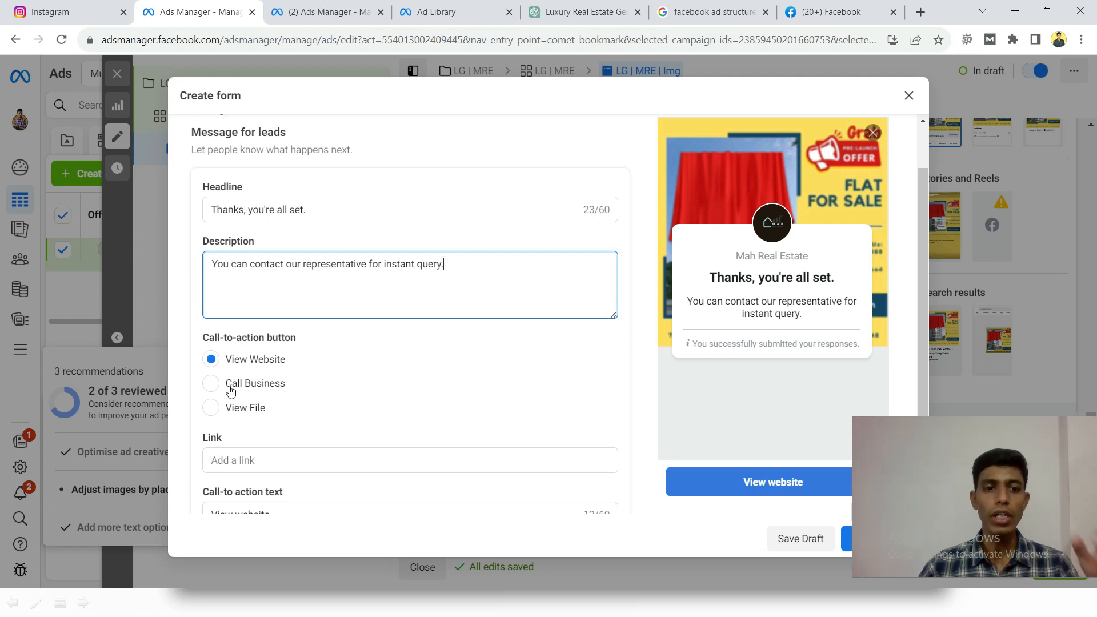
pyautogui.click(209, 385)
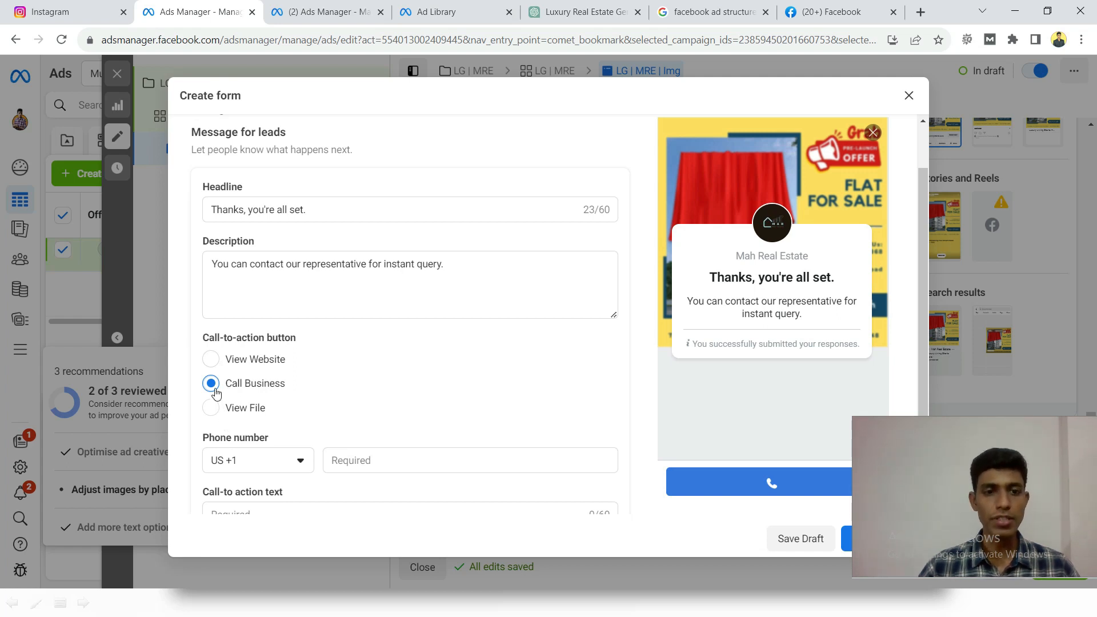
pyautogui.scroll(-1, 295, 369)
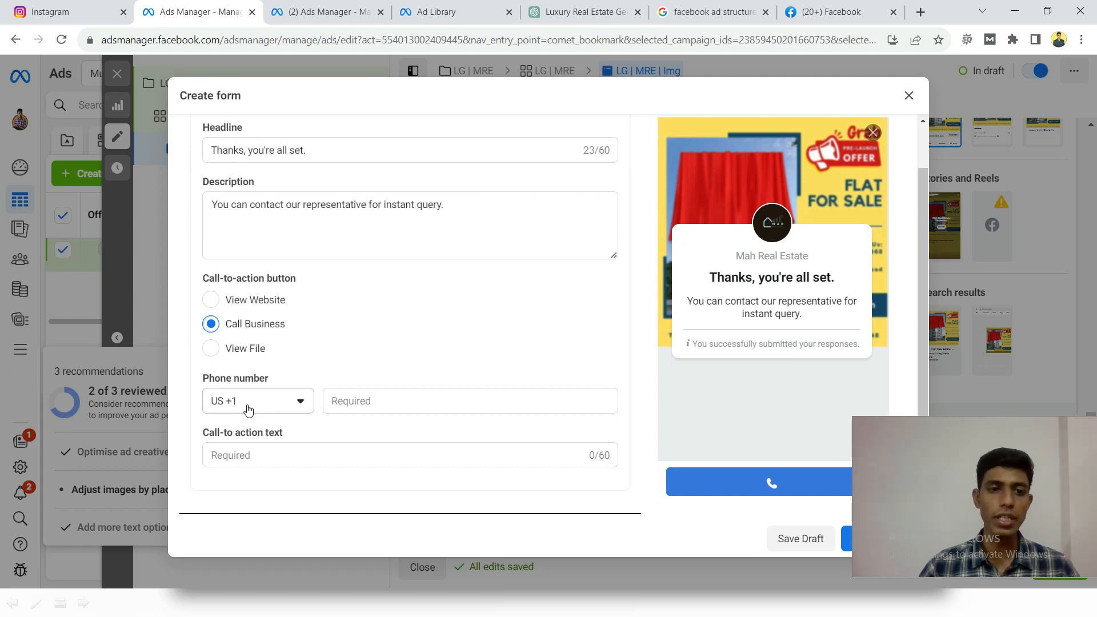
pyautogui.click(266, 403)
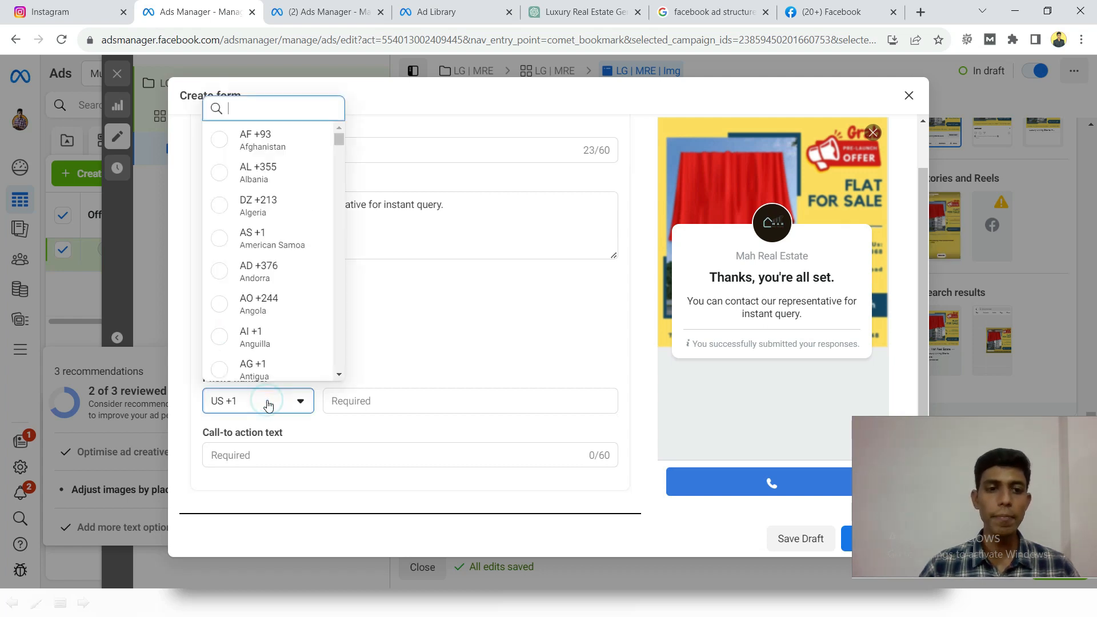
pyautogui.write('91')
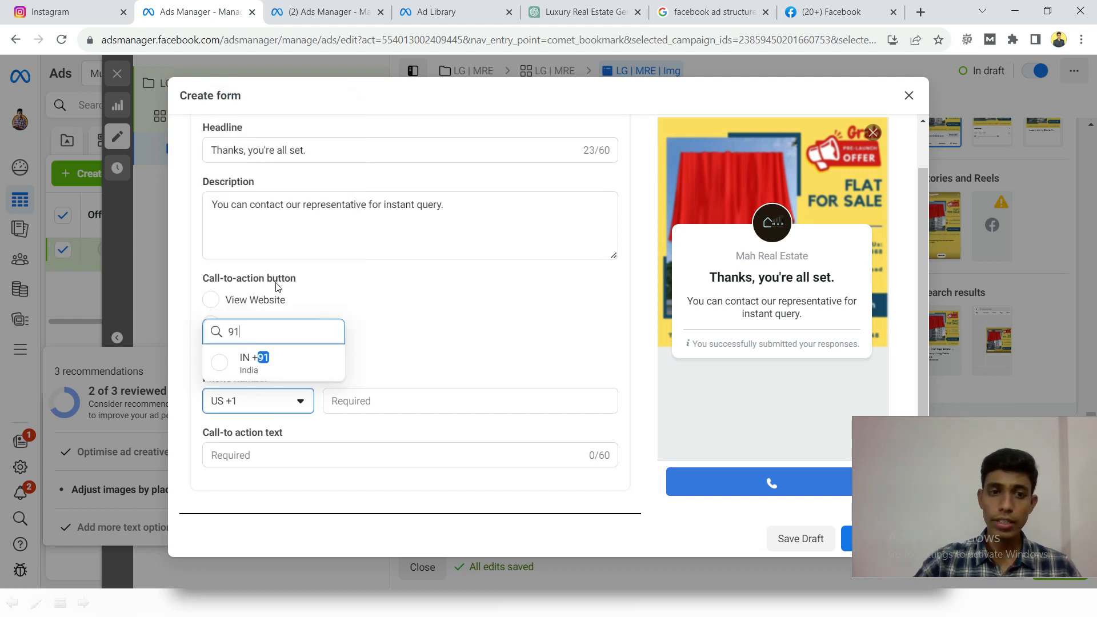
pyautogui.click(262, 360)
# - Enter the business phone number and the call-to-action text "Call Now", and collapse the Message for leads section
pyautogui.click(381, 405)
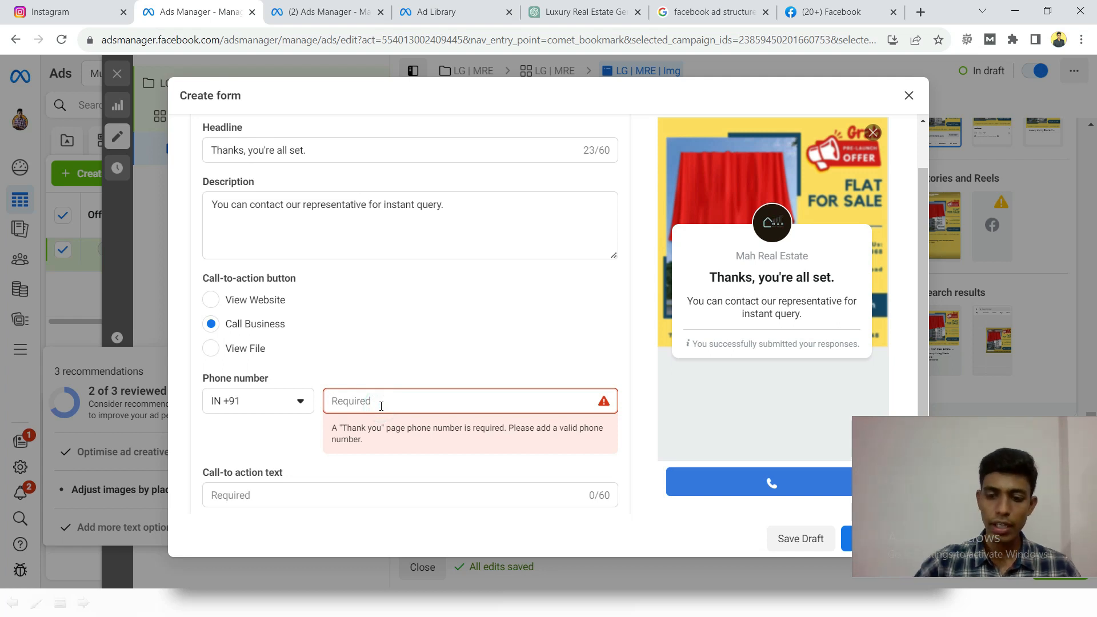
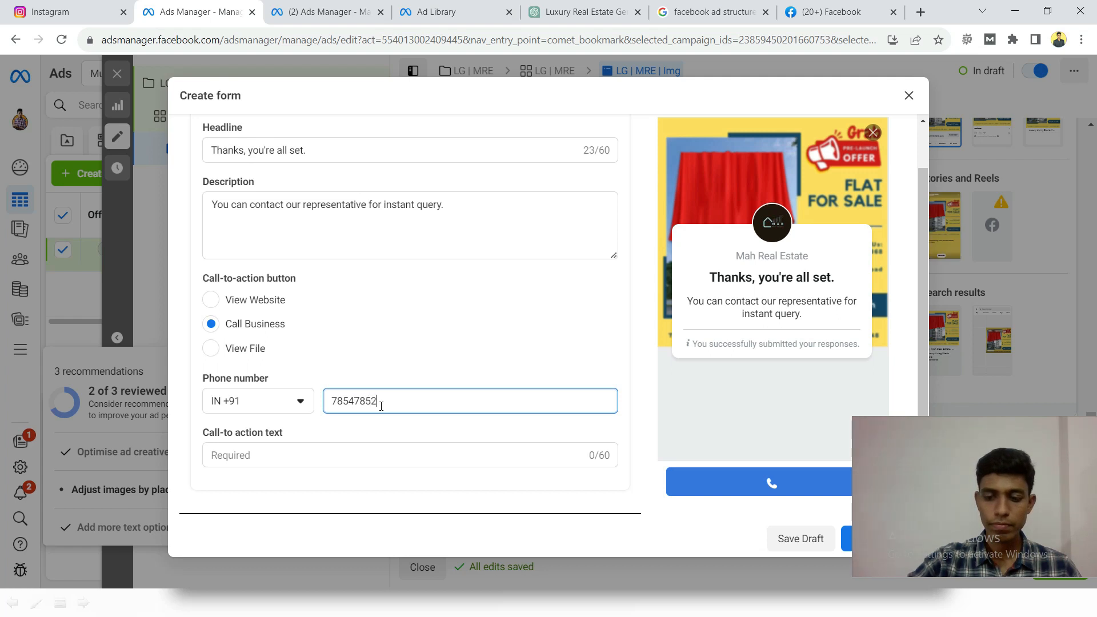
pyautogui.click(227, 460)
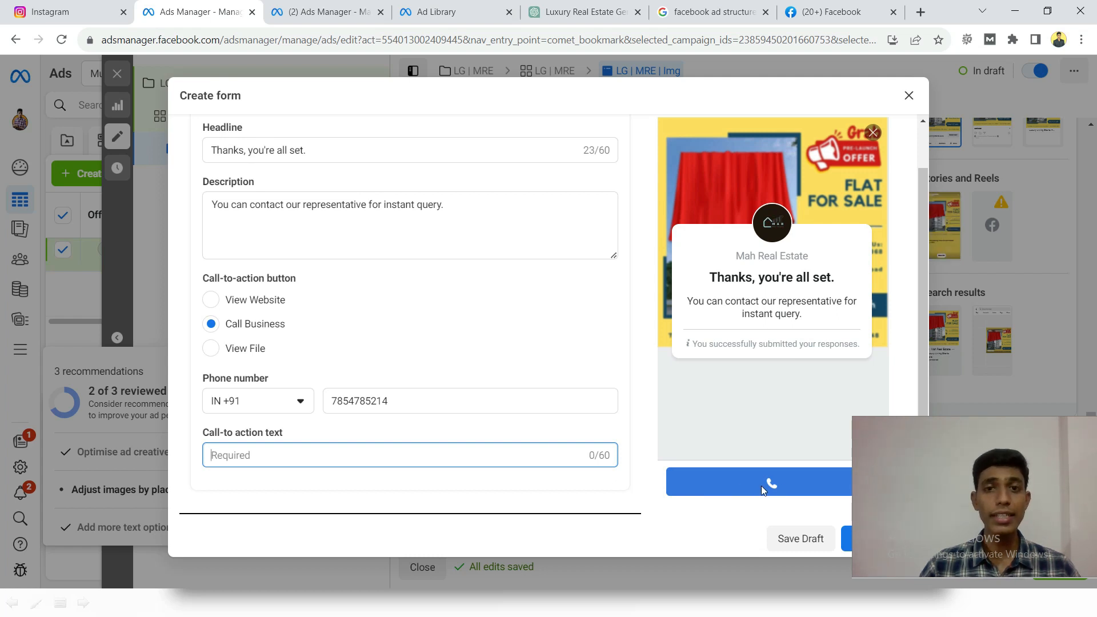
pyautogui.click(315, 462)
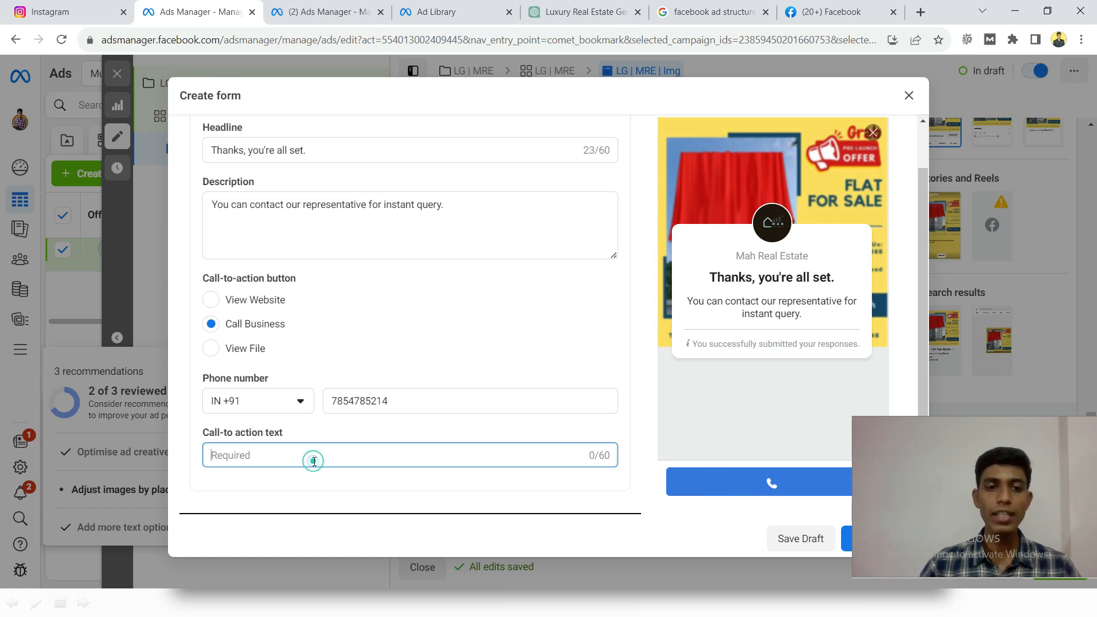
pyautogui.write('Call Now')
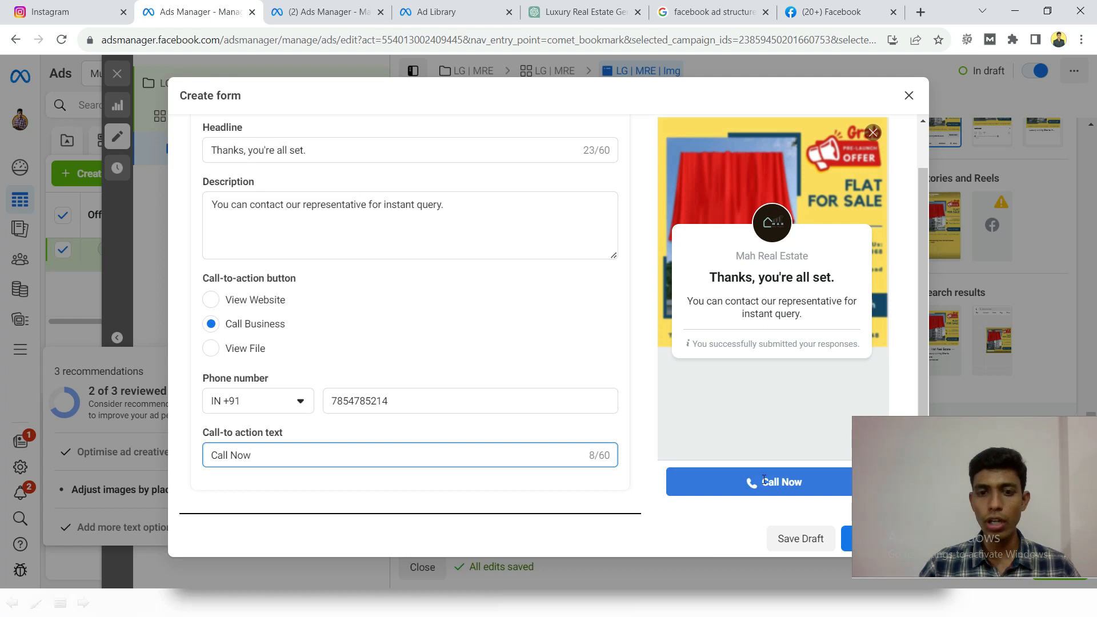
pyautogui.click(423, 322)
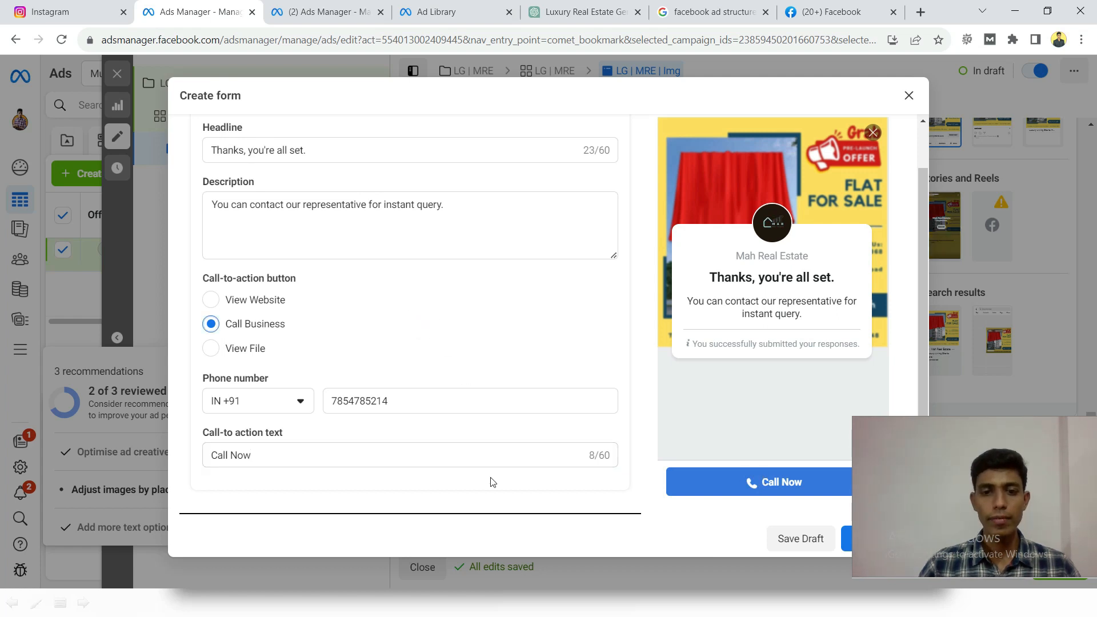
pyautogui.scroll(5, 438, 384)
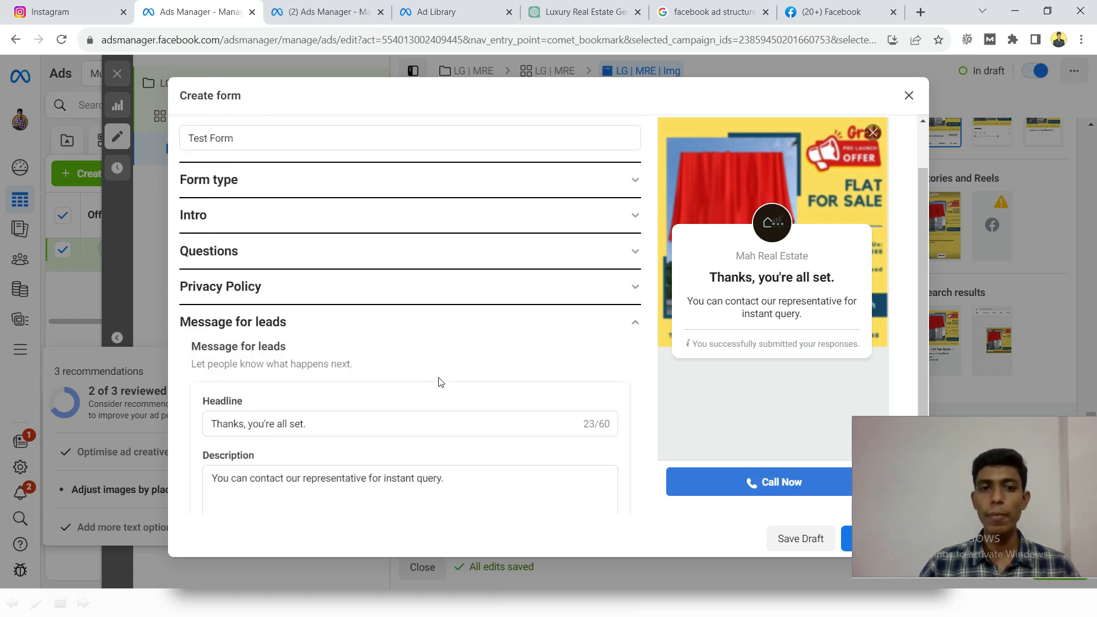
pyautogui.click(369, 326)
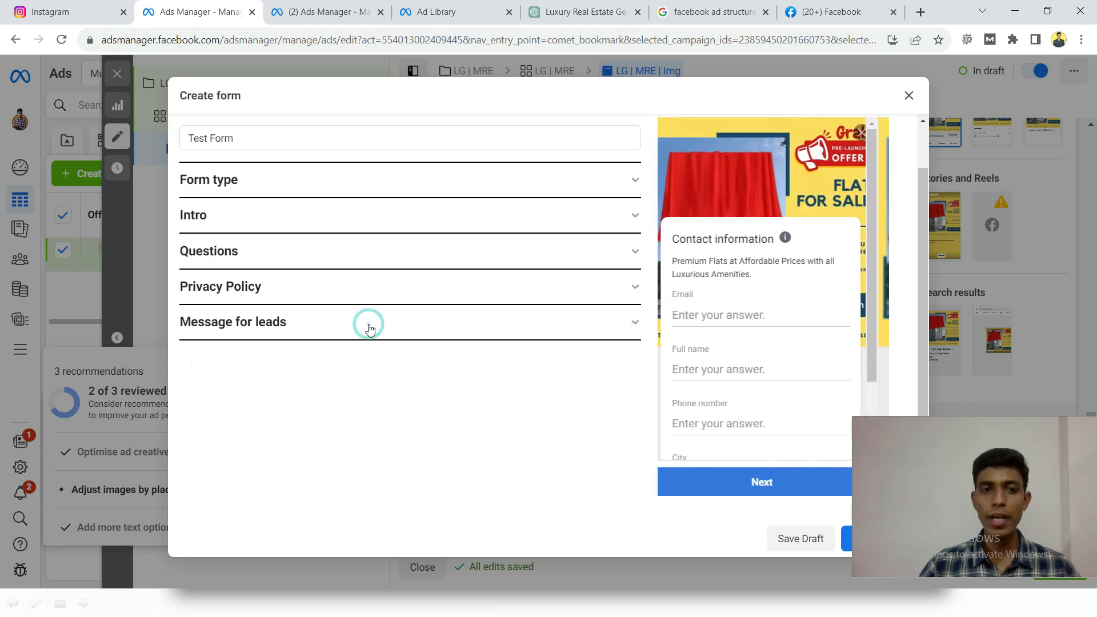
# - Examine the description and contact fields on the prefill information page of the form preview
pyautogui.scroll(1, 388, 394)
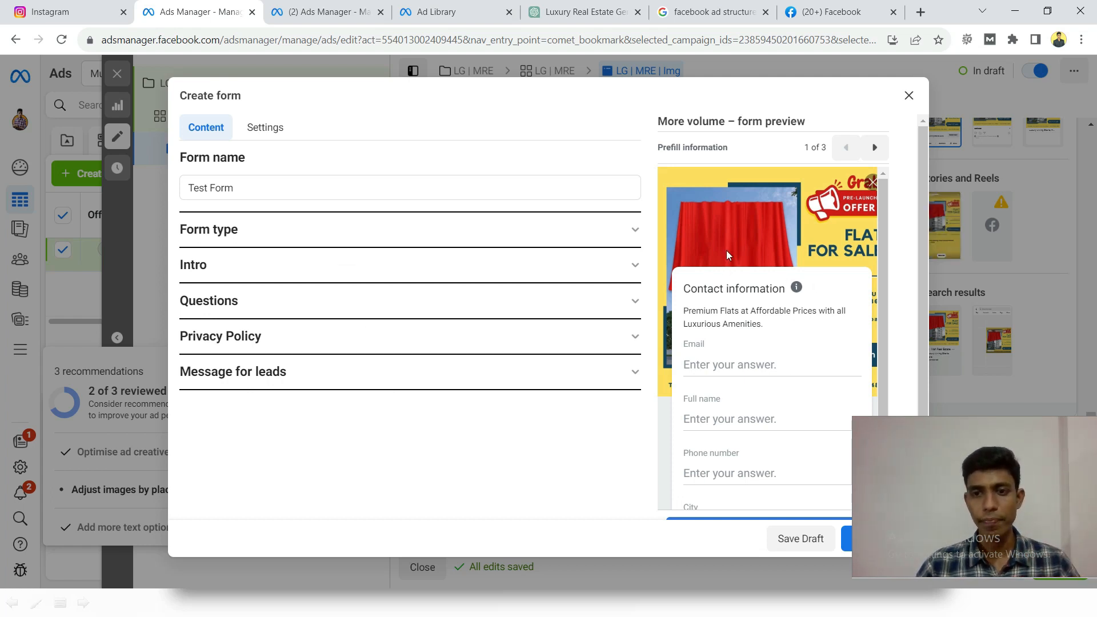
pyautogui.scroll(-2, 726, 252)
pyautogui.scroll(2, 728, 254)
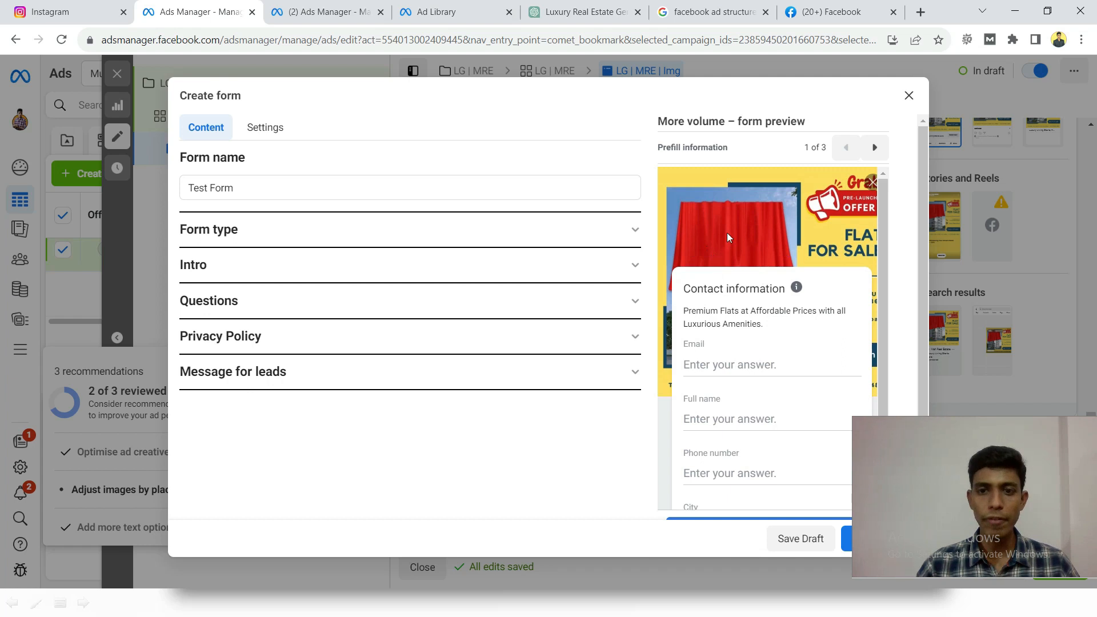
pyautogui.scroll(-2, 730, 257)
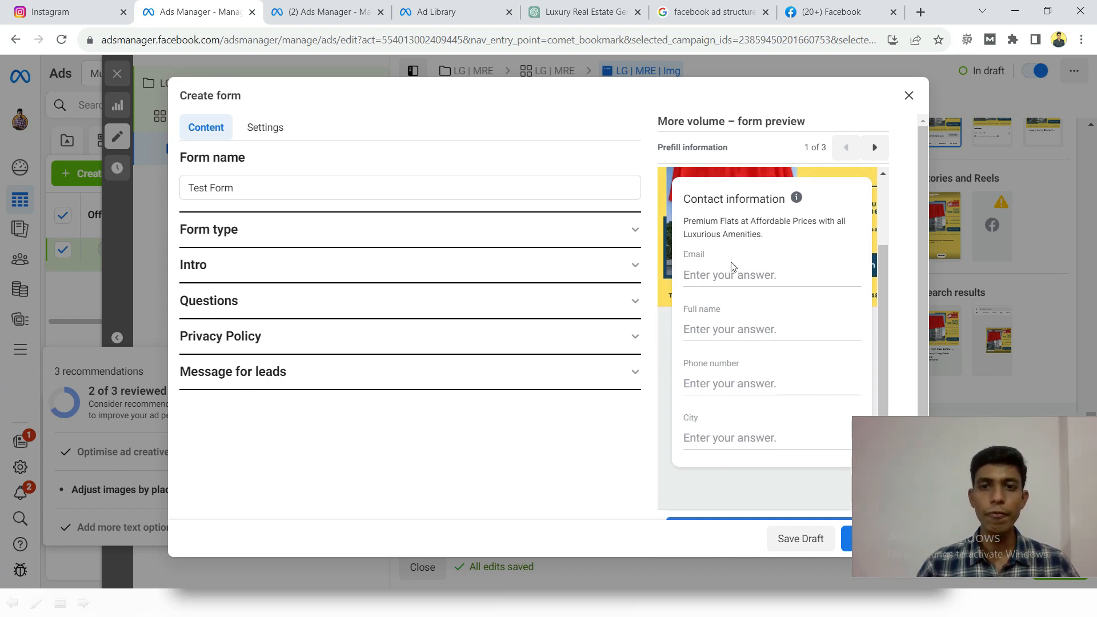
pyautogui.scroll(2, 731, 269)
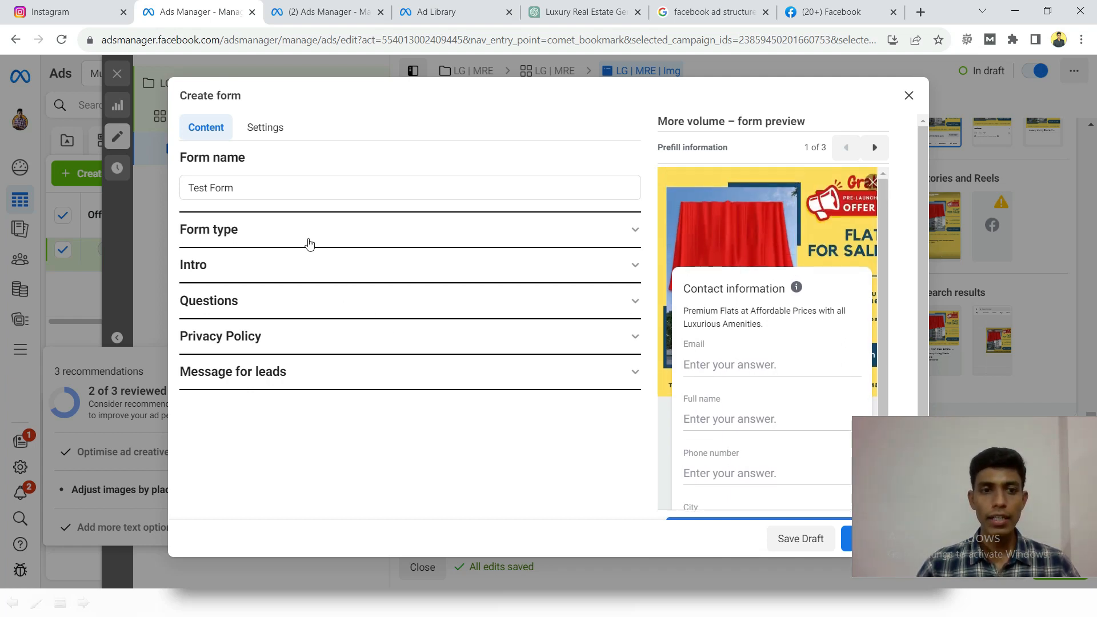
pyautogui.scroll(-2, 691, 337)
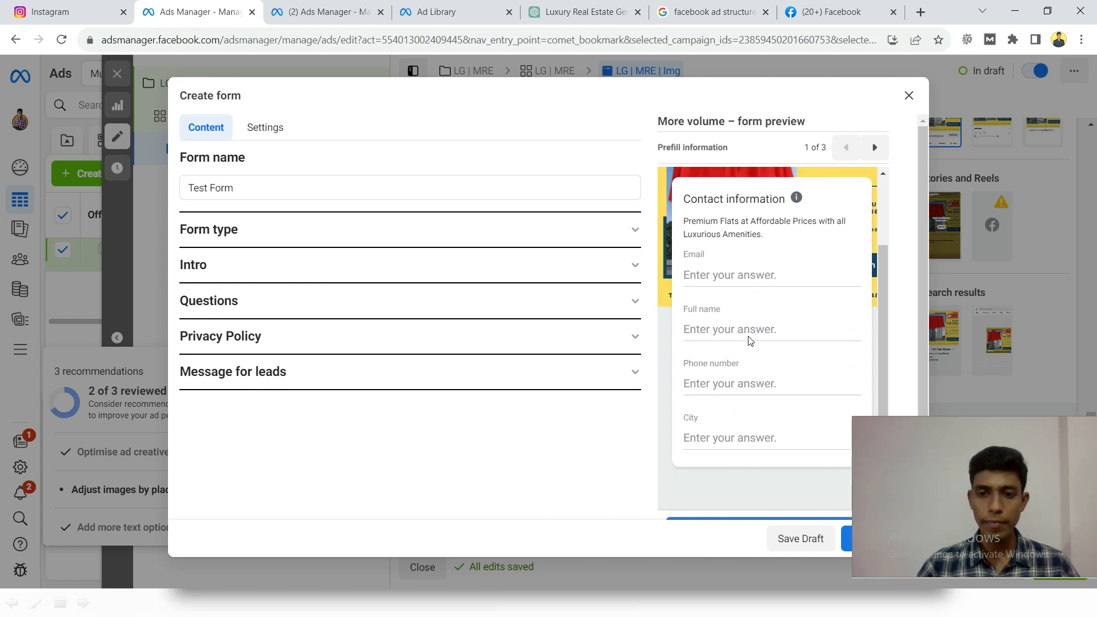
pyautogui.click(958, 461)
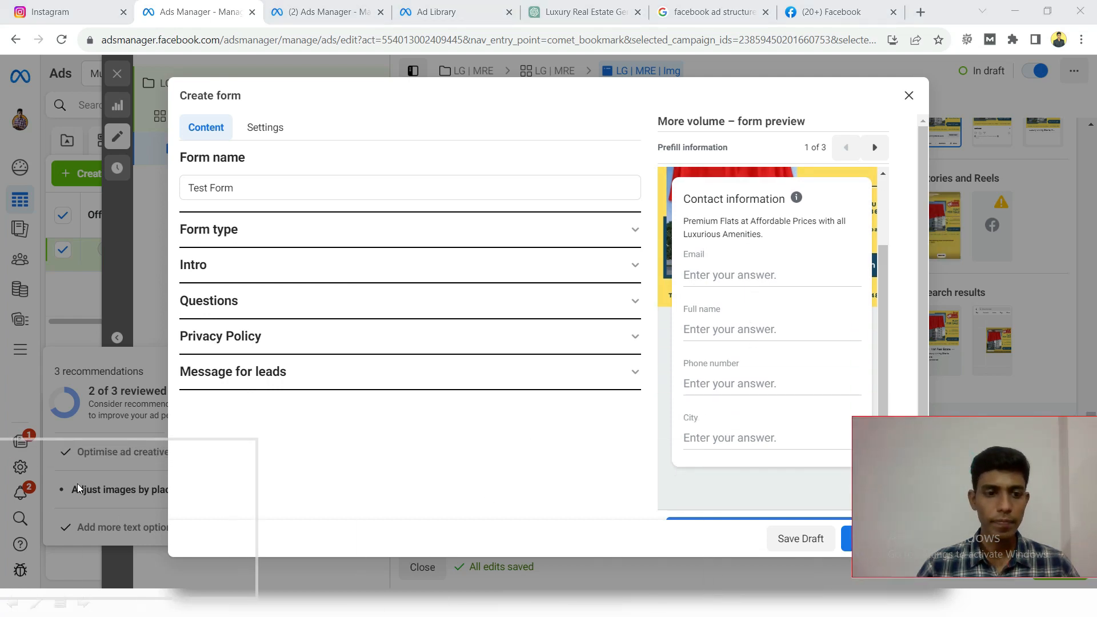
pyautogui.moveTo(111, 455); pyautogui.dragTo(117, 470)
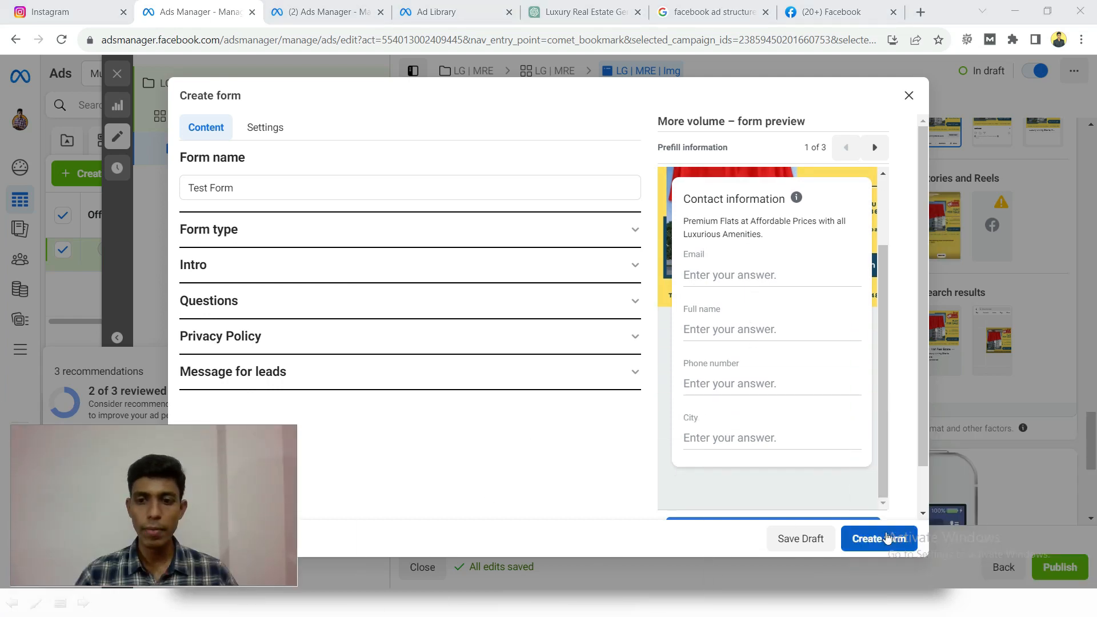
# - Recheck the Privacy Policy and Message for leads sections, and create the form
pyautogui.scroll(-1, 822, 482)
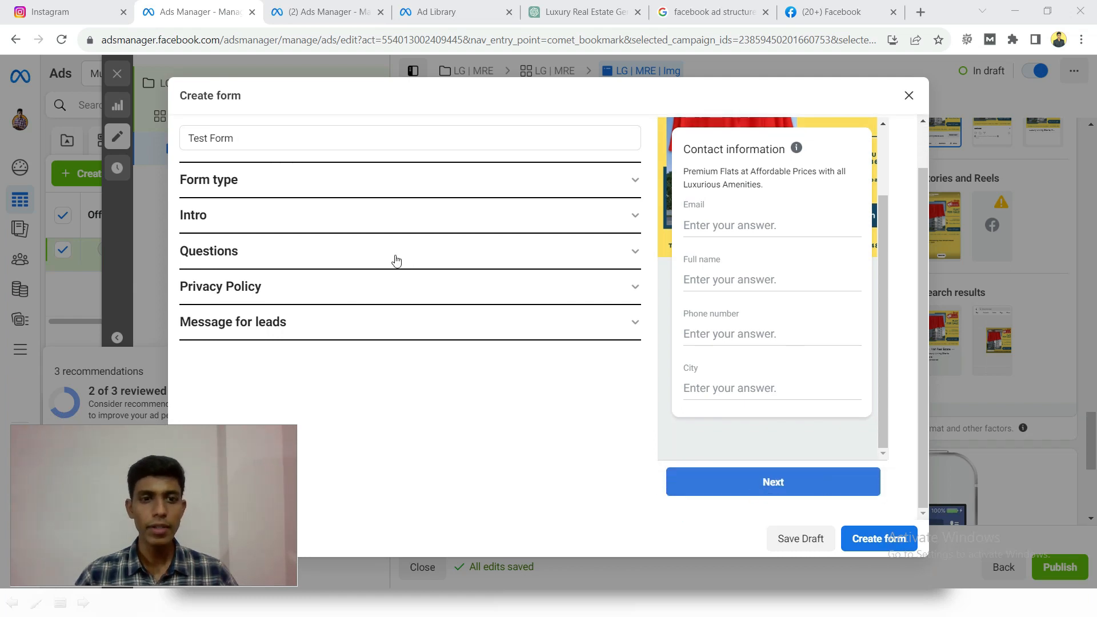
pyautogui.click(394, 285)
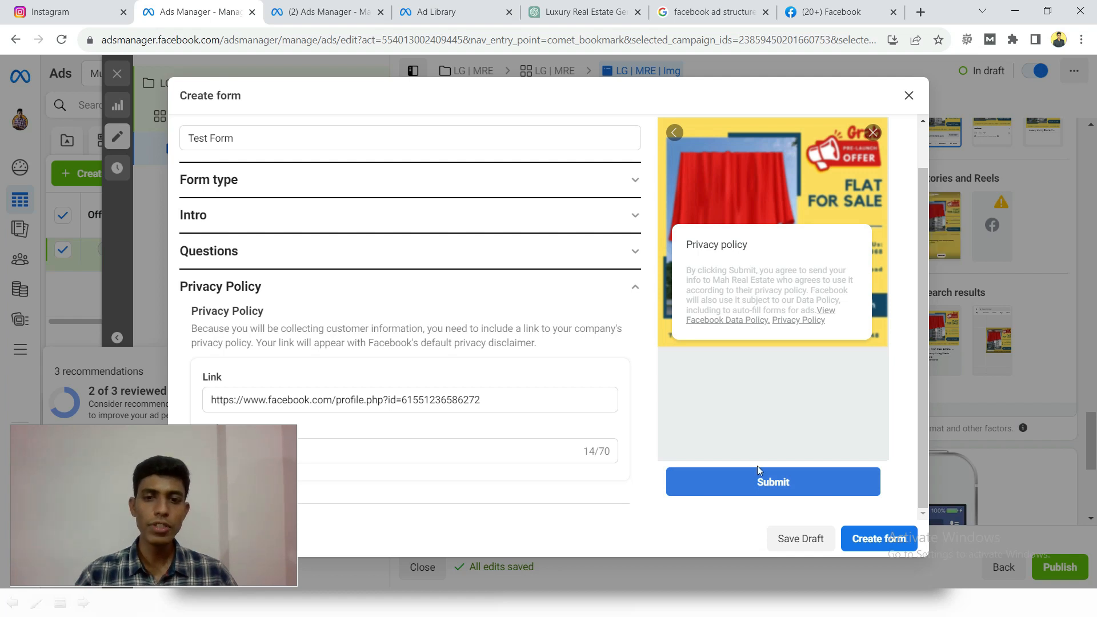
pyautogui.click(314, 286)
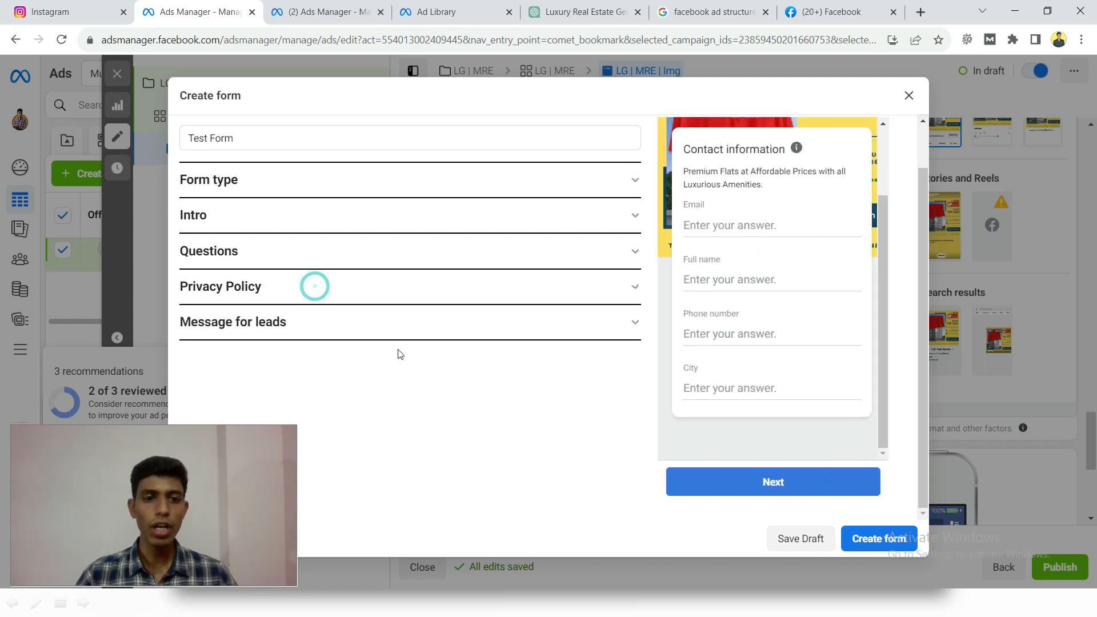
pyautogui.click(366, 323)
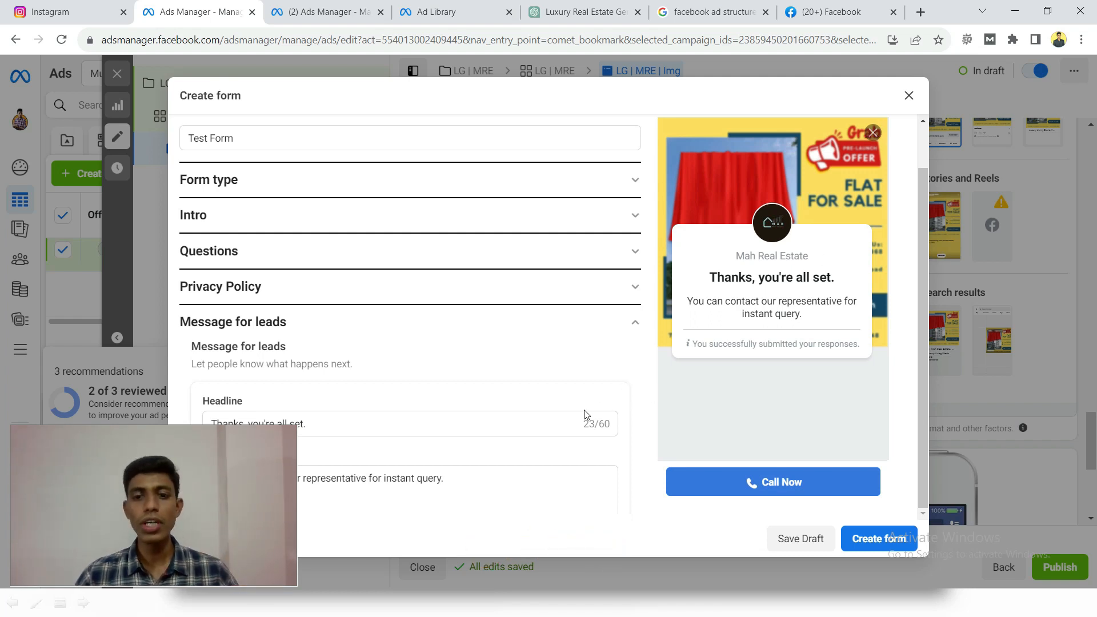
pyautogui.click(625, 321)
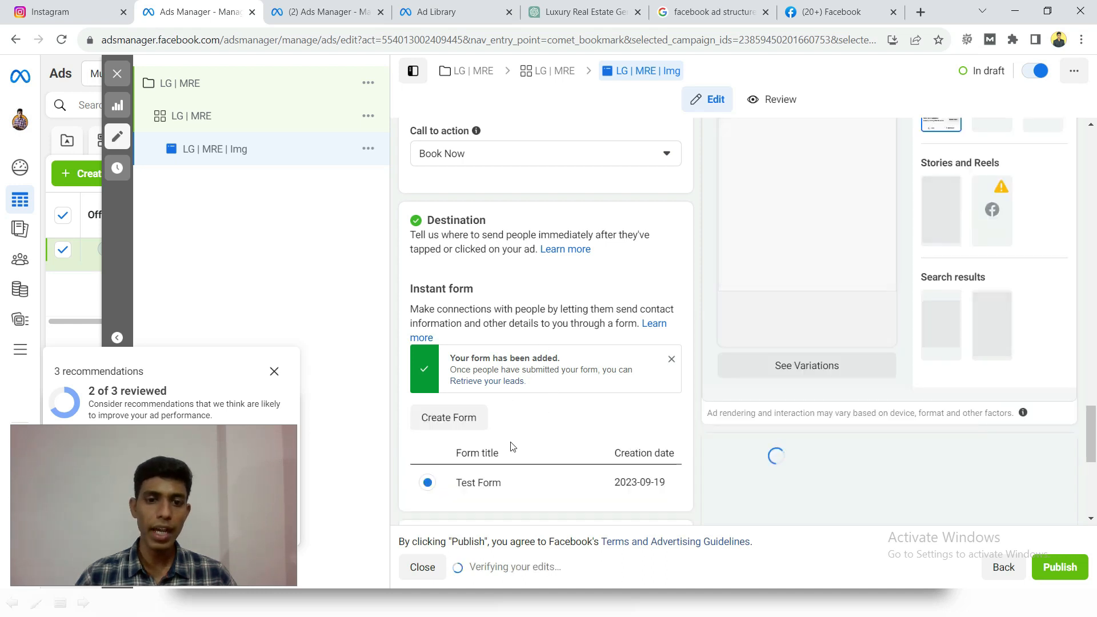
# - Open the review of the LG | MRE | Img ad and examine its settings summary and Facebook feed preview
pyautogui.scroll(-1, 473, 476)
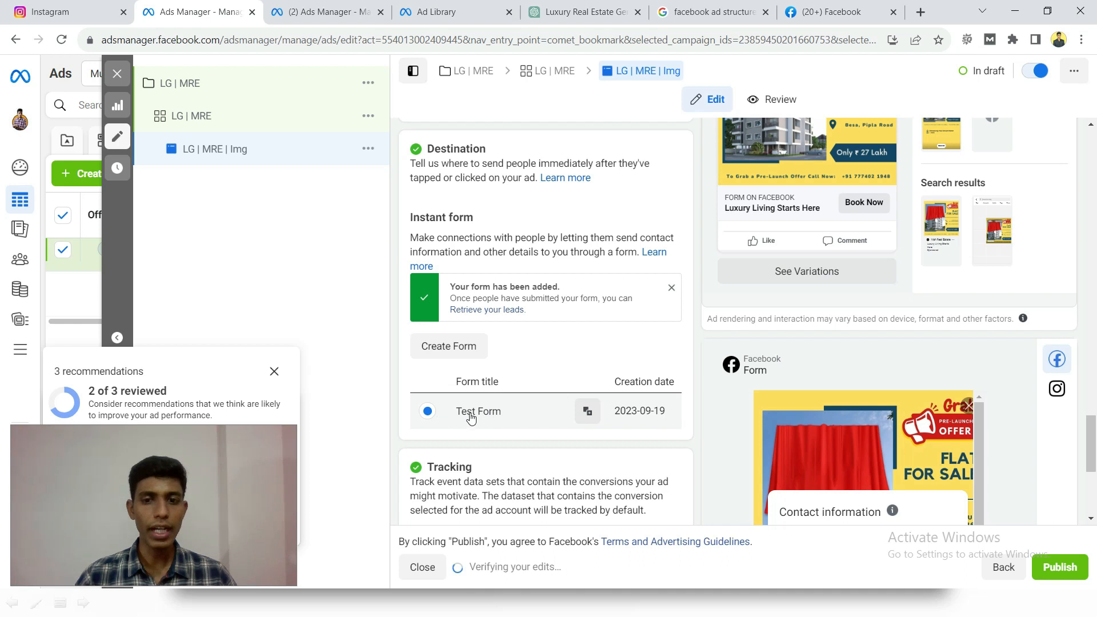
pyautogui.scroll(10, 665, 368)
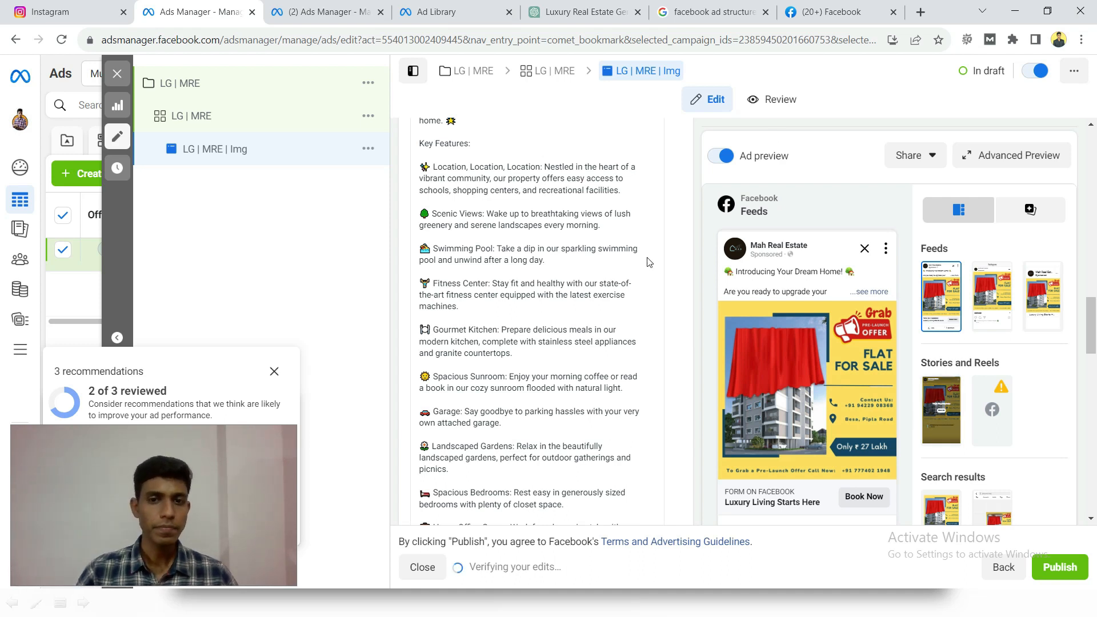
pyautogui.scroll(5, 616, 282)
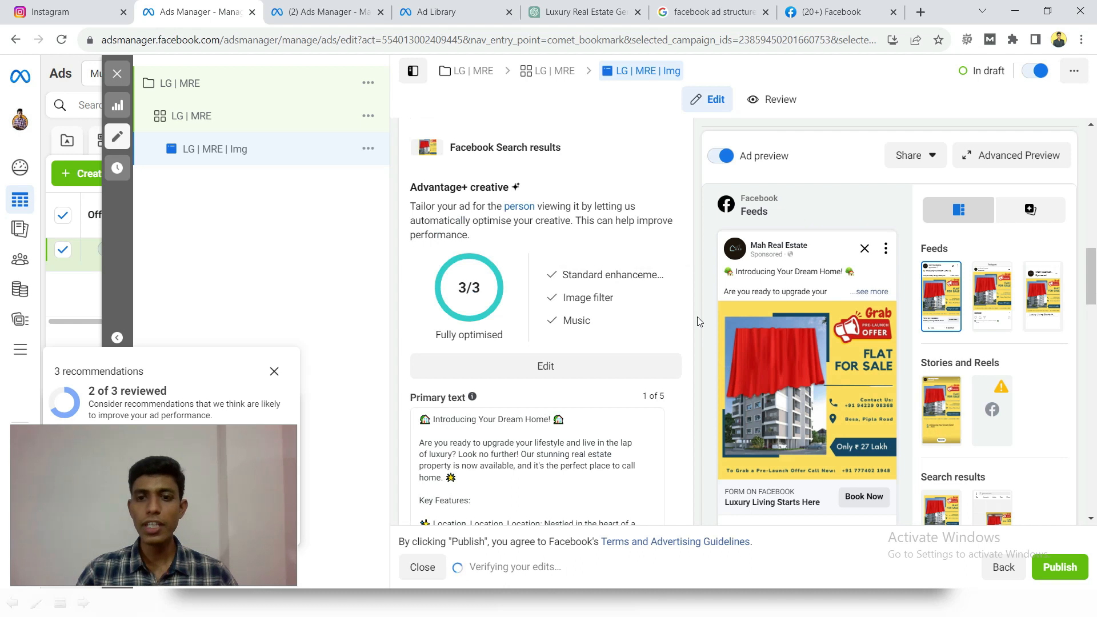
pyautogui.scroll(5, 696, 317)
pyautogui.scroll(10, 697, 317)
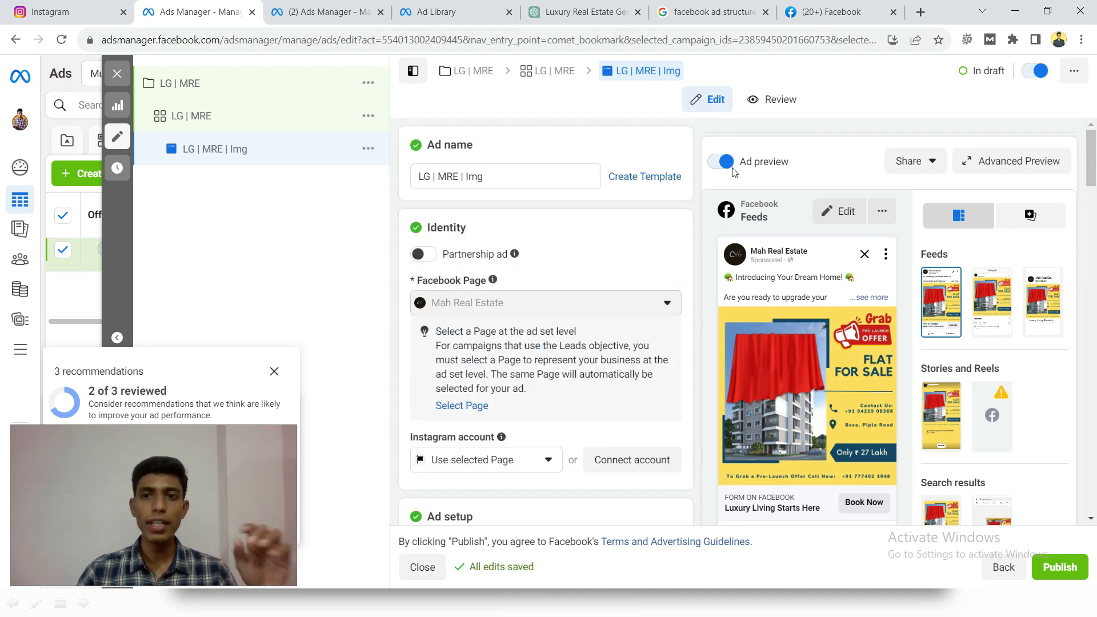
pyautogui.click(775, 101)
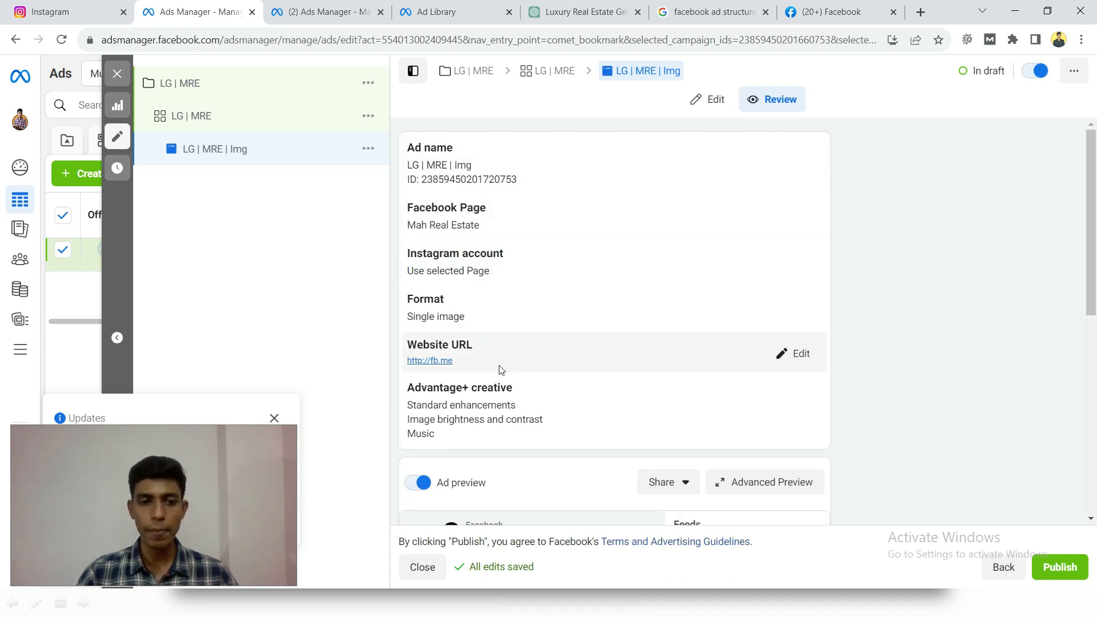
pyautogui.scroll(-6, 500, 370)
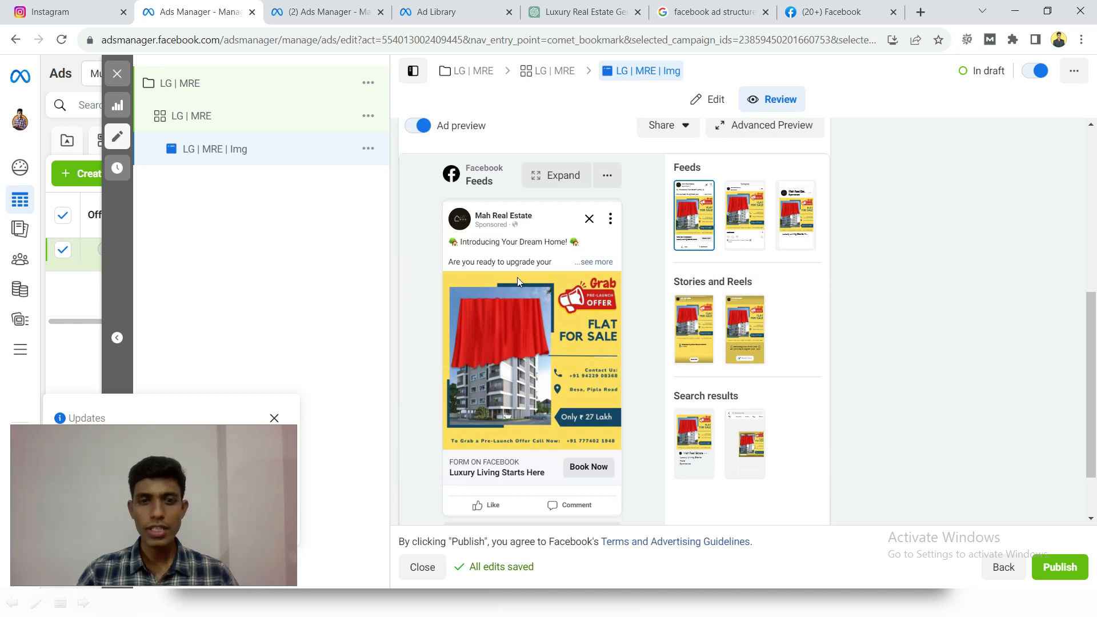
pyautogui.scroll(-1, 510, 286)
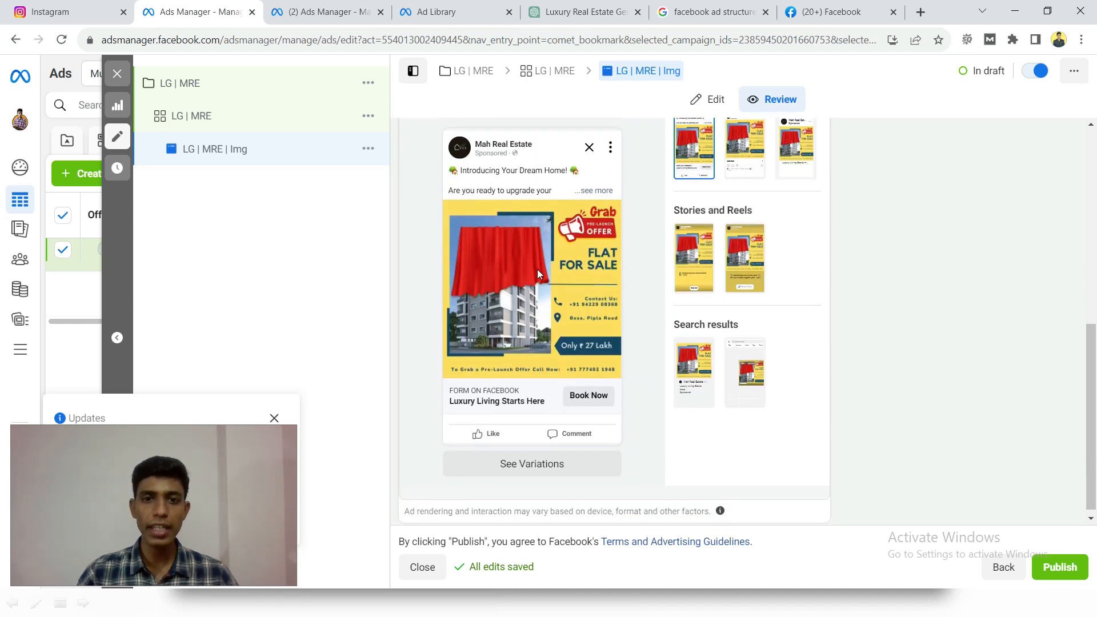
pyautogui.scroll(1, 537, 269)
pyautogui.scroll(1, 540, 267)
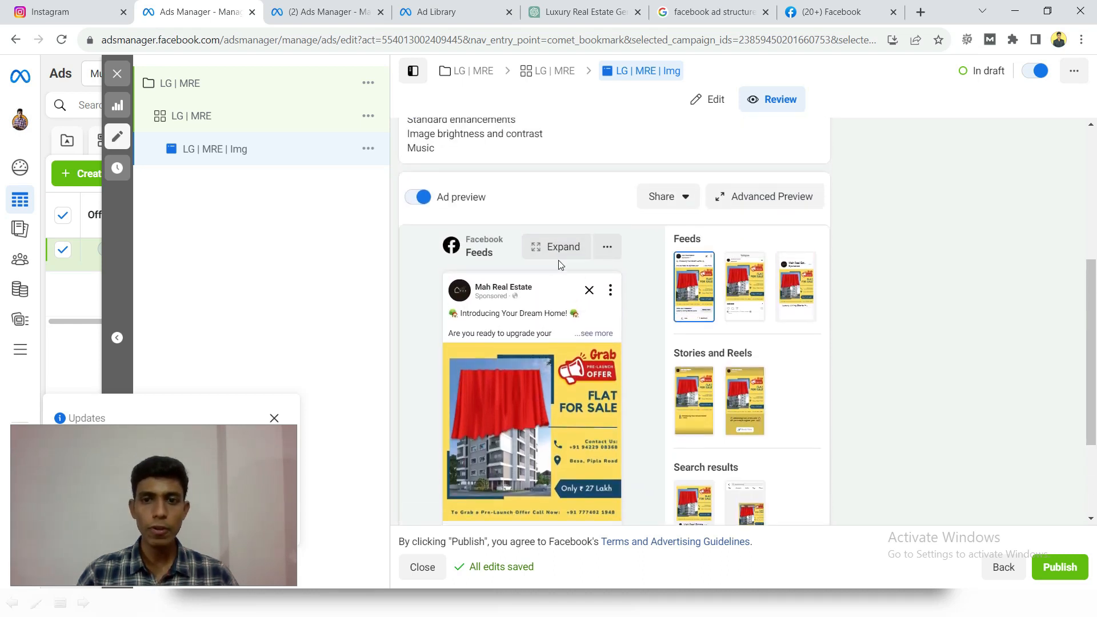
# - Preview the ad in the Instagram feed, Facebook Marketplace and Instagram Stories placements, and recheck its settings summary
pyautogui.scroll(-1, 554, 311)
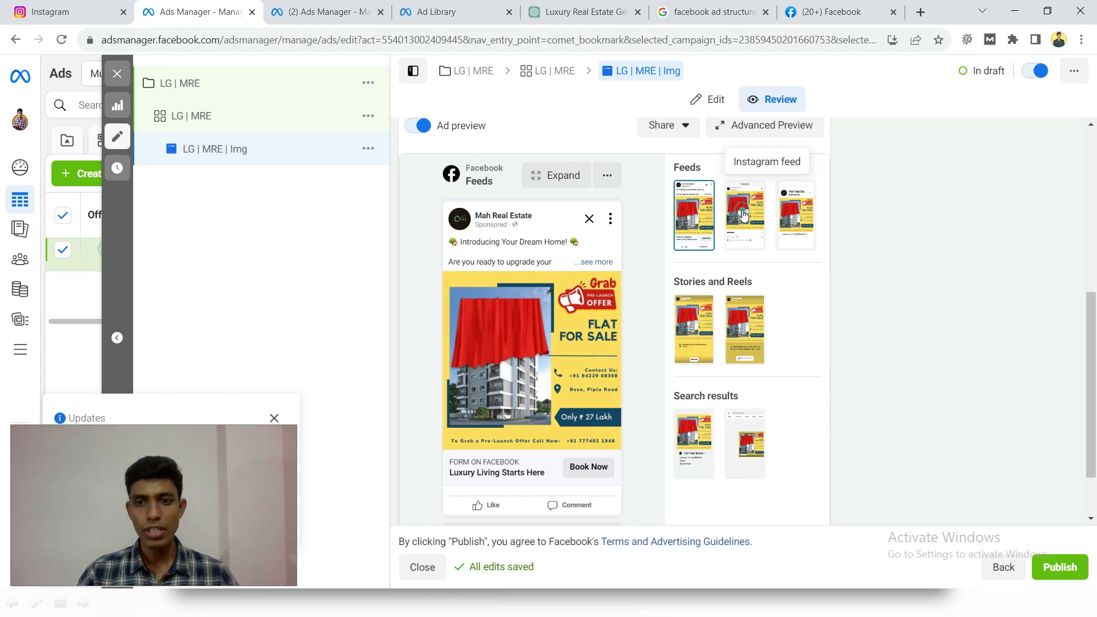
pyautogui.click(743, 214)
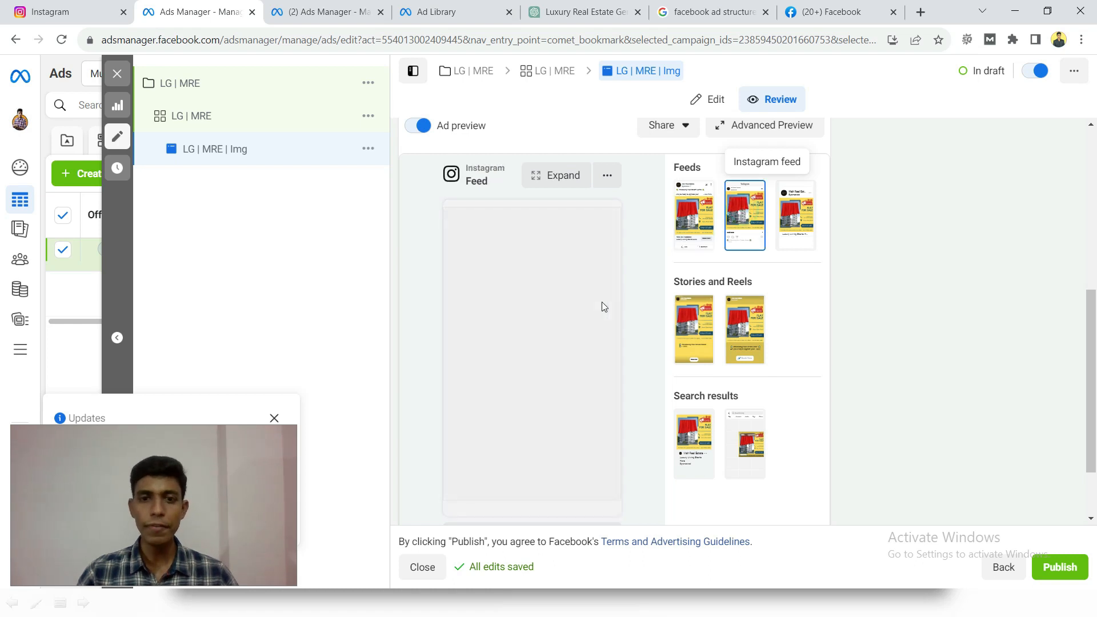
pyautogui.click(795, 222)
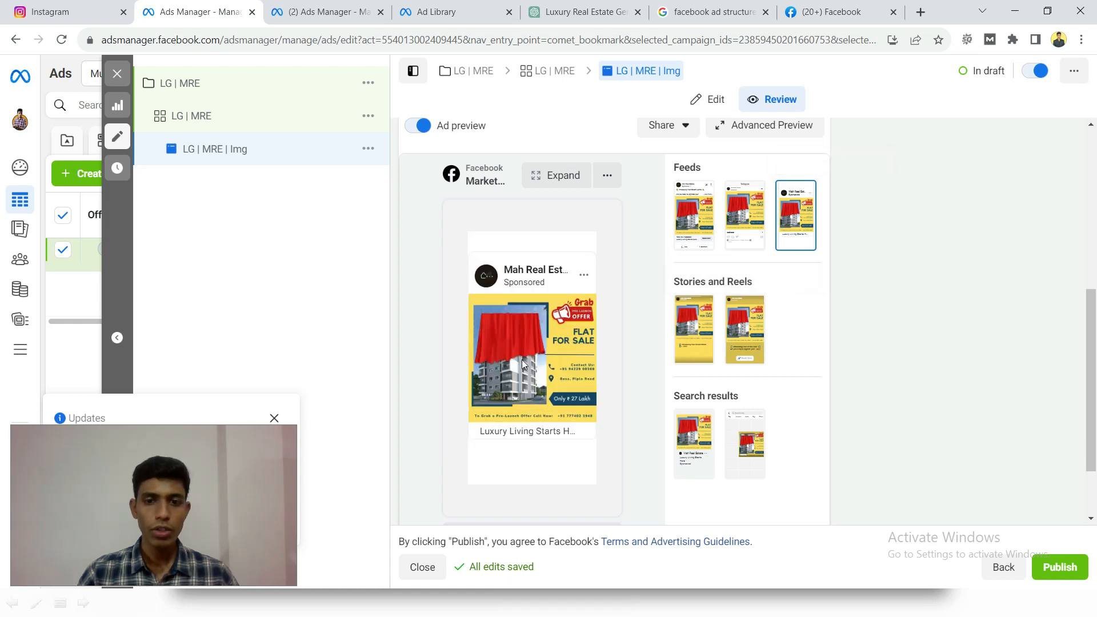
pyautogui.click(693, 358)
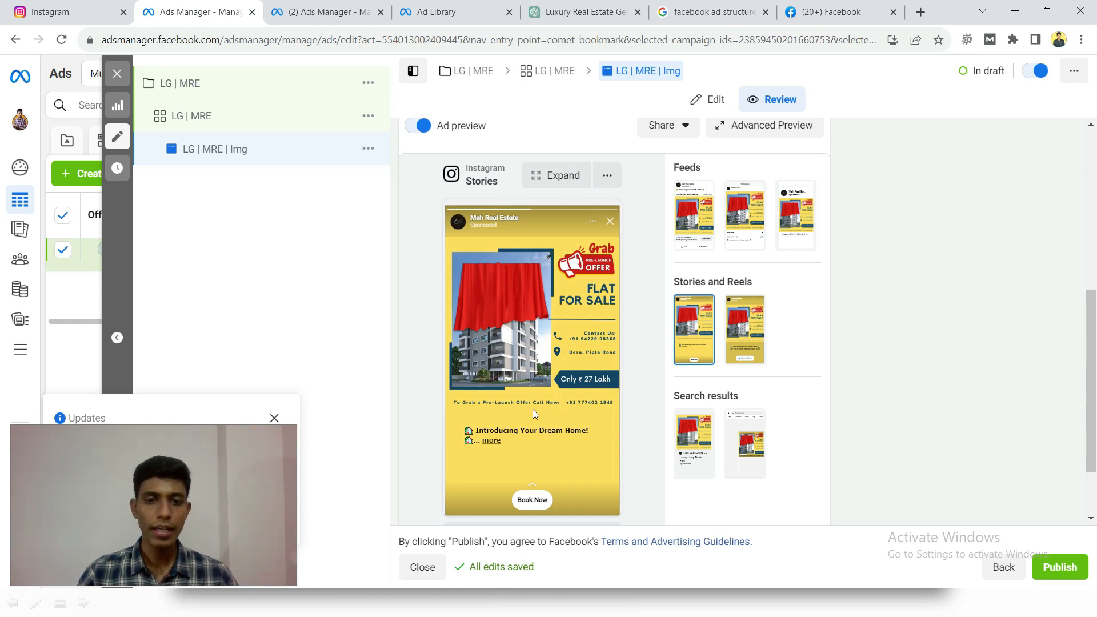
pyautogui.scroll(5, 766, 247)
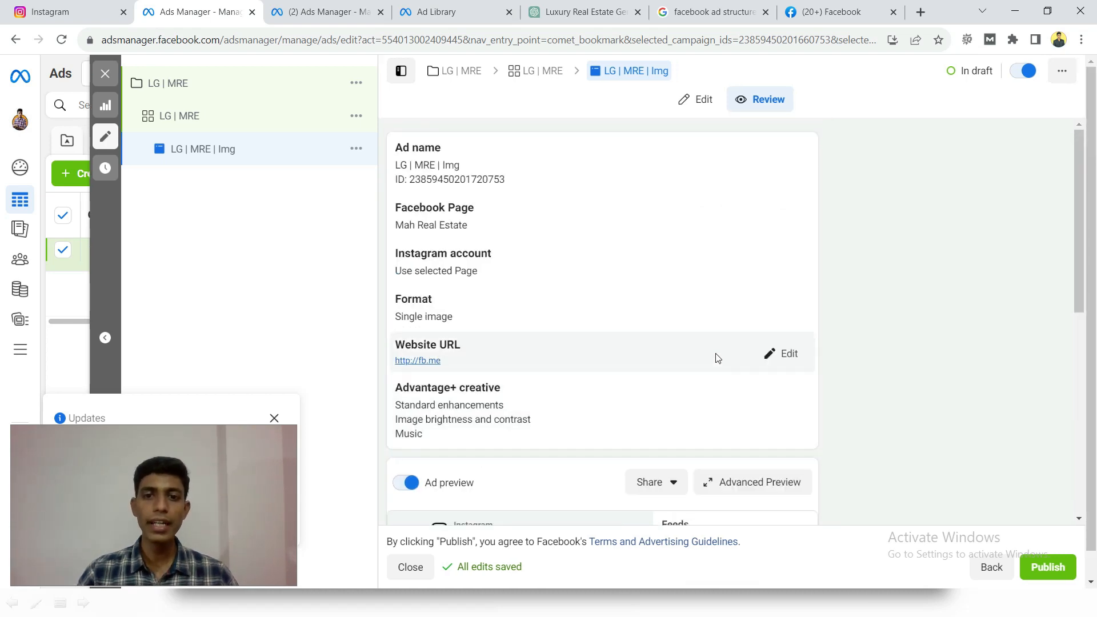
pyautogui.scroll(-4, 714, 355)
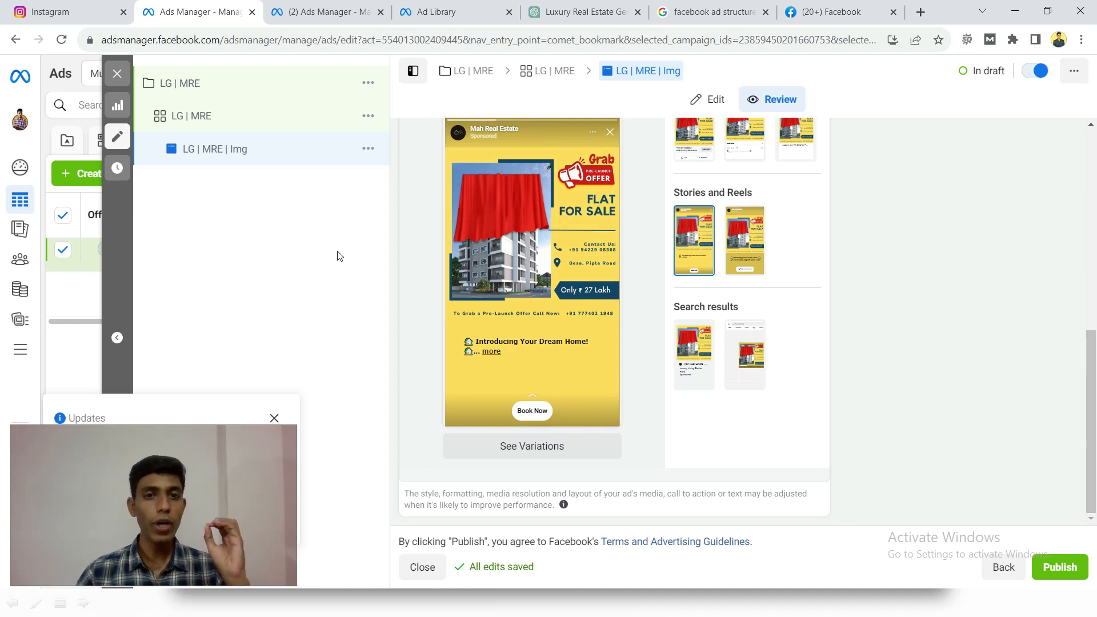
pyautogui.scroll(6, 413, 302)
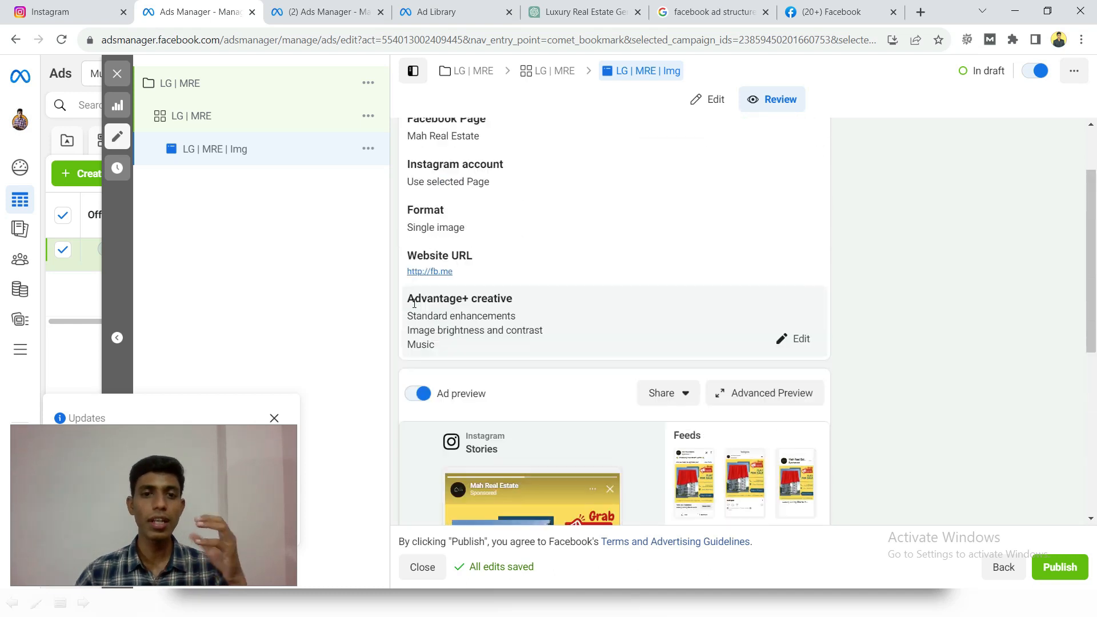
pyautogui.scroll(2, 413, 303)
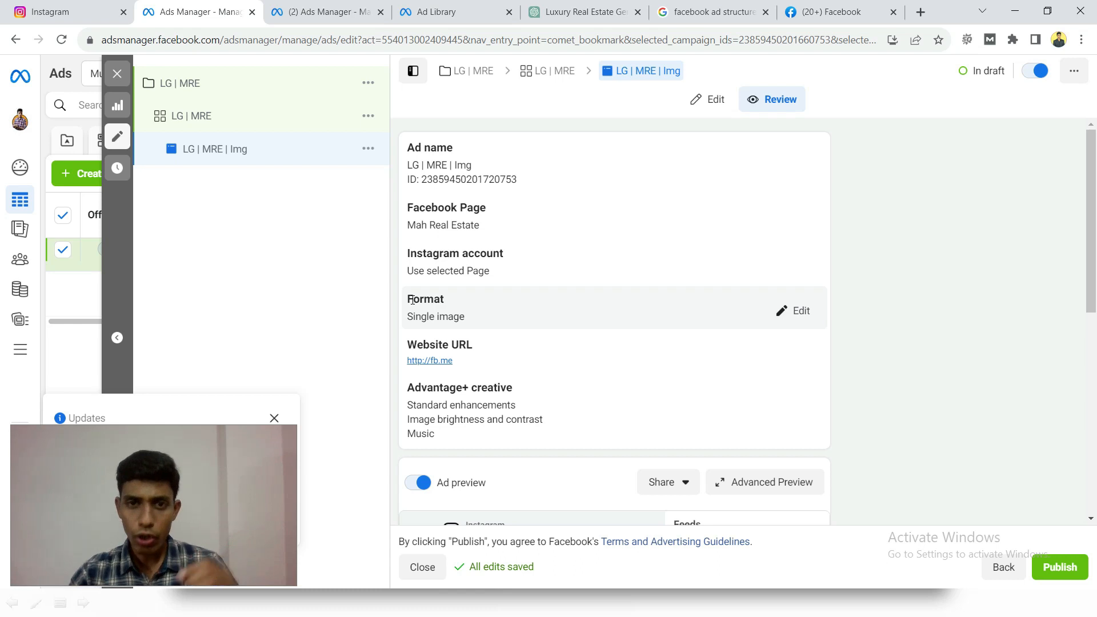